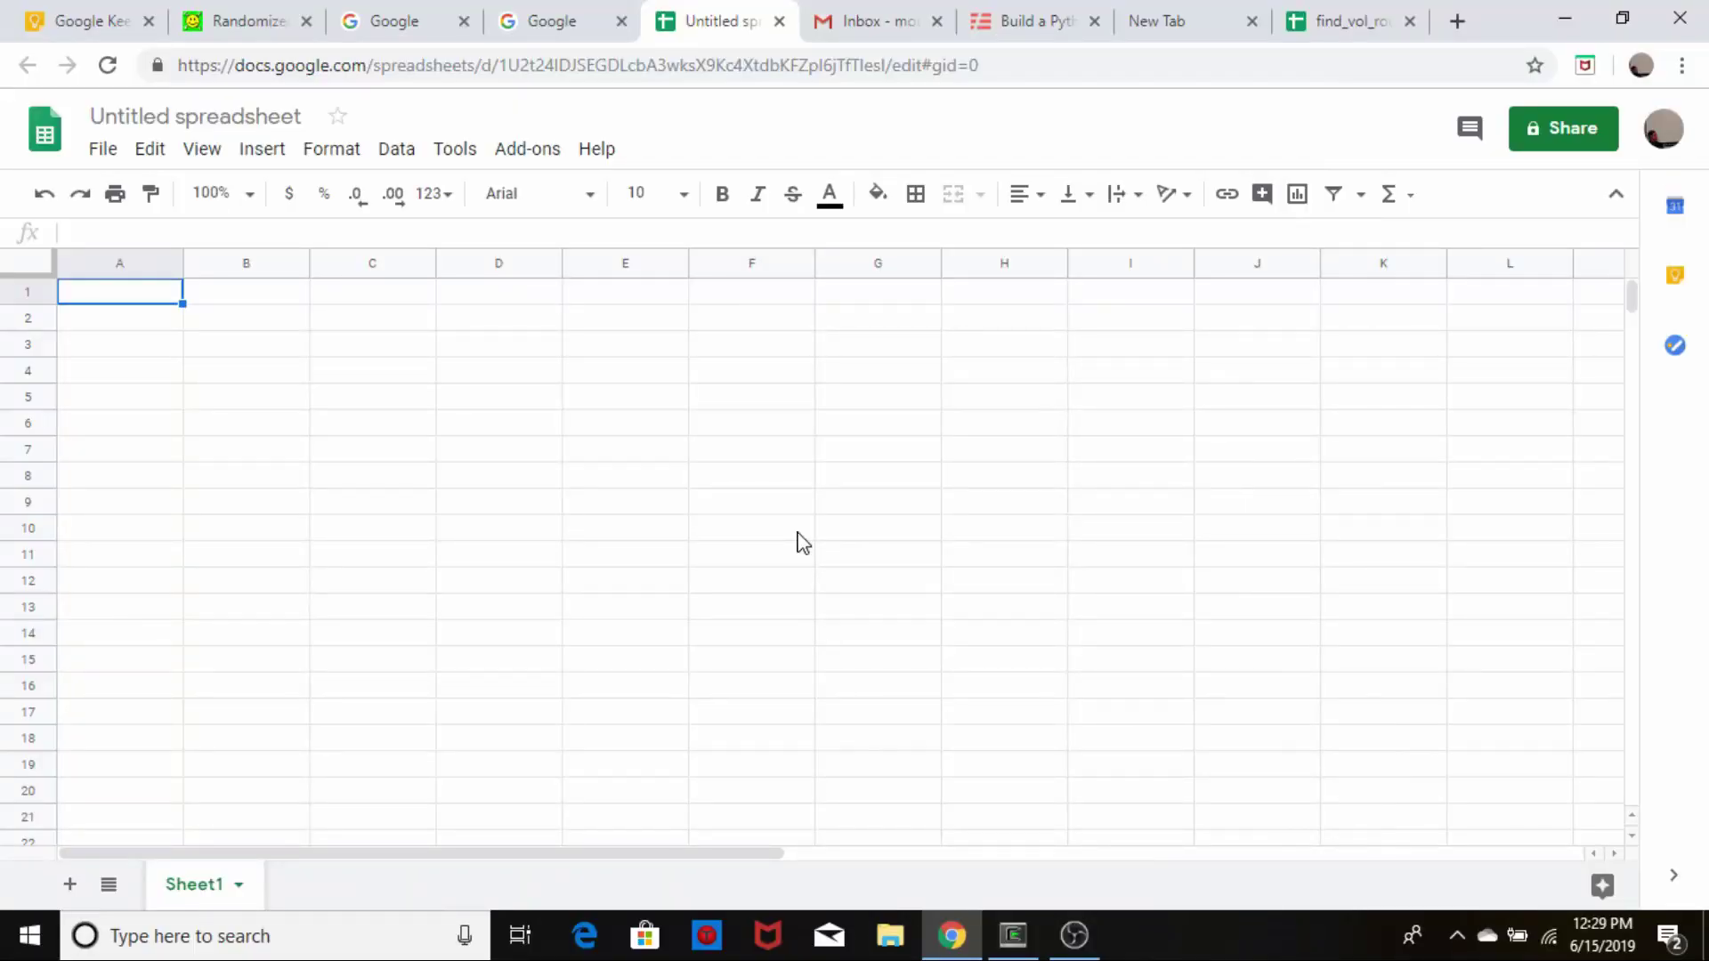
# - Zoom the page to 150% and rename the spreadsheet to find_vol
pyautogui.hotkey('ctrl', '+')
pyautogui.hotkey('ctrl', '+')
pyautogui.hotkey('ctrl', '+')
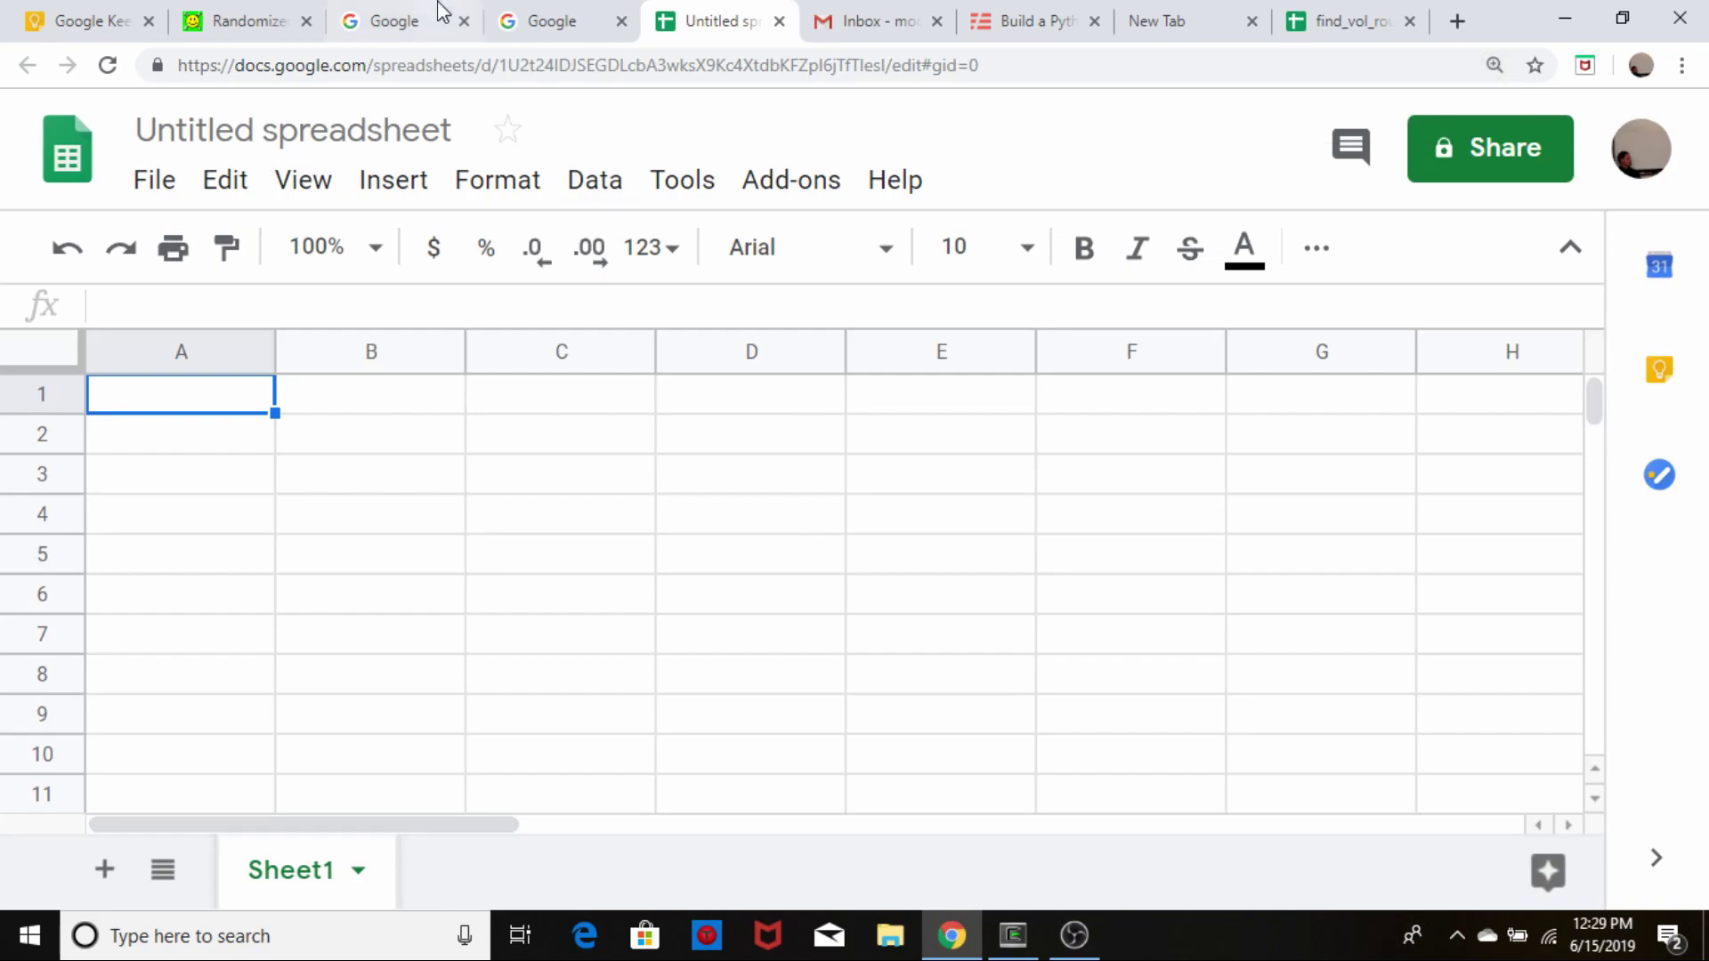
pyautogui.click(256, 133)
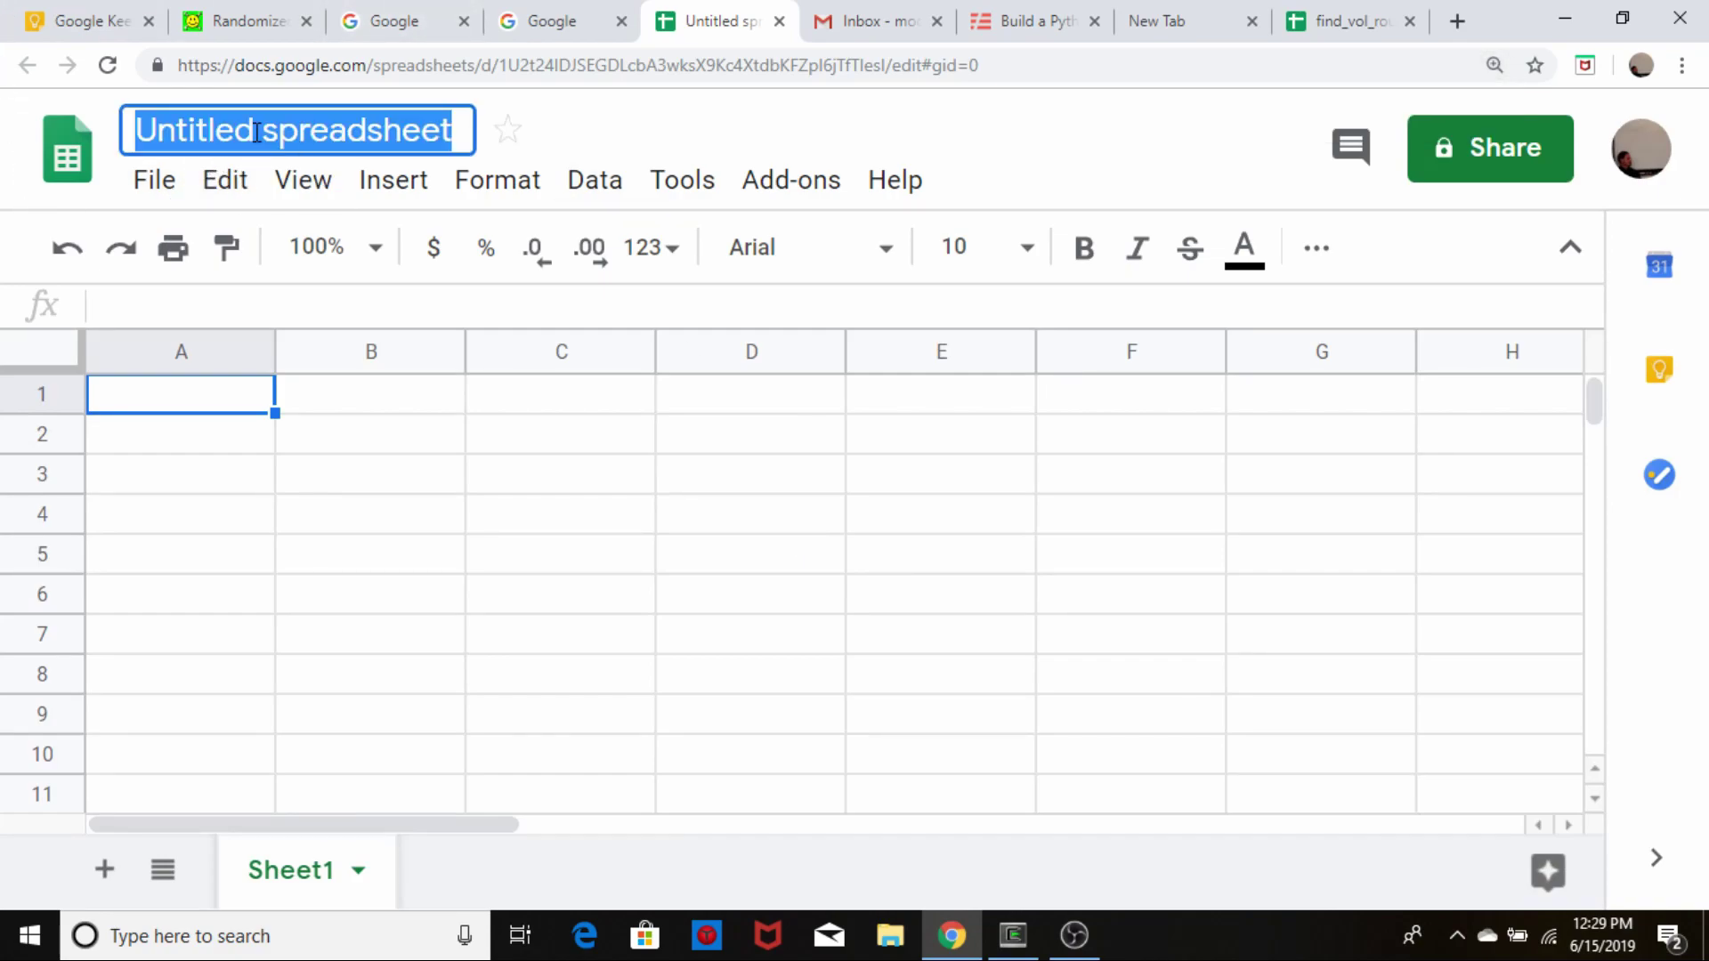
pyautogui.write('find_vol')
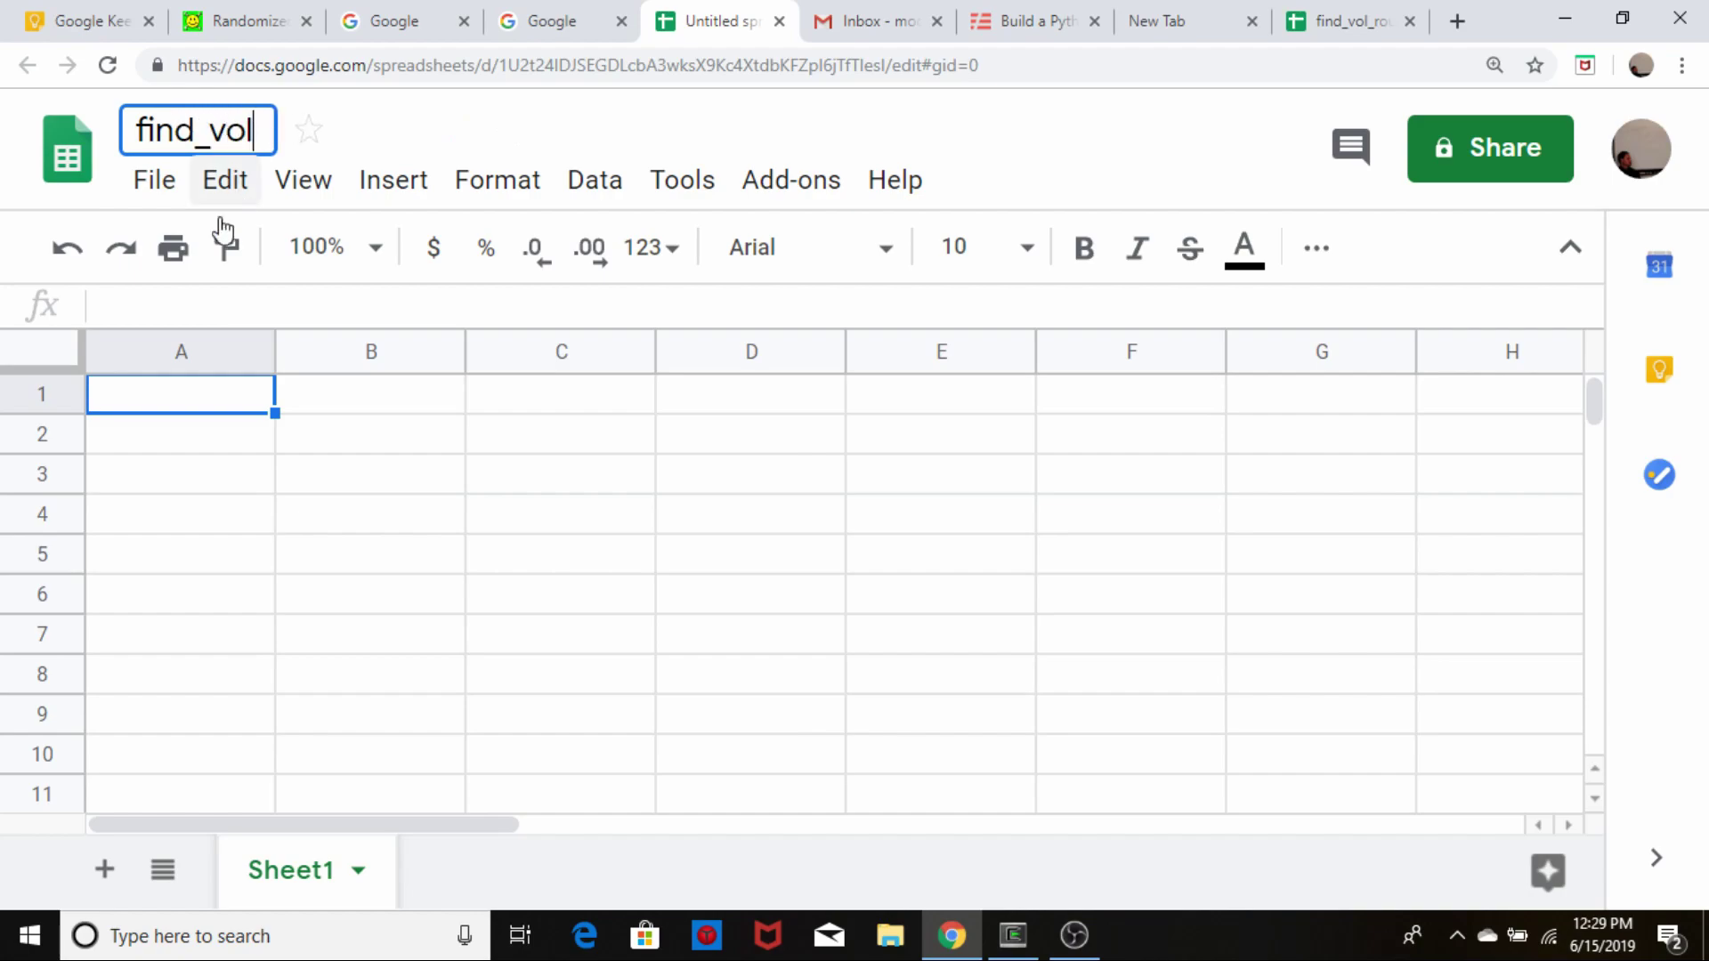
pyautogui.click(169, 411)
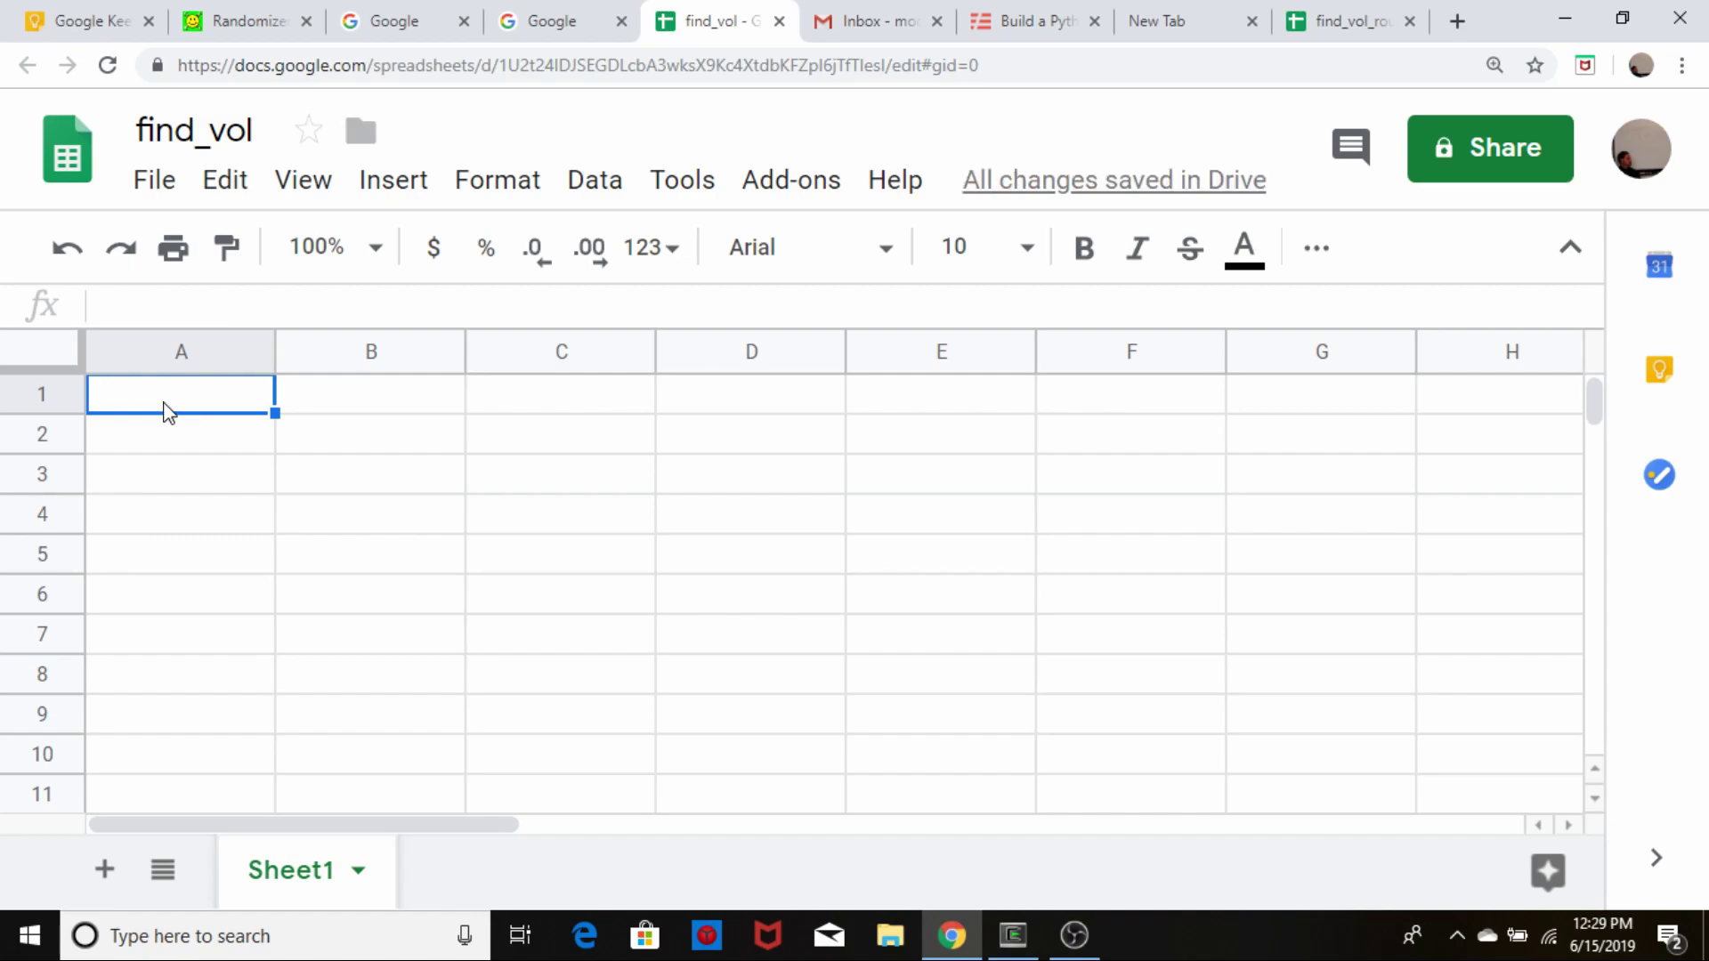
# - Enter headers Stock Price (S), Strike (K), DTE and R, checking the parameters in find_vol.py
pyautogui.write('Sto')
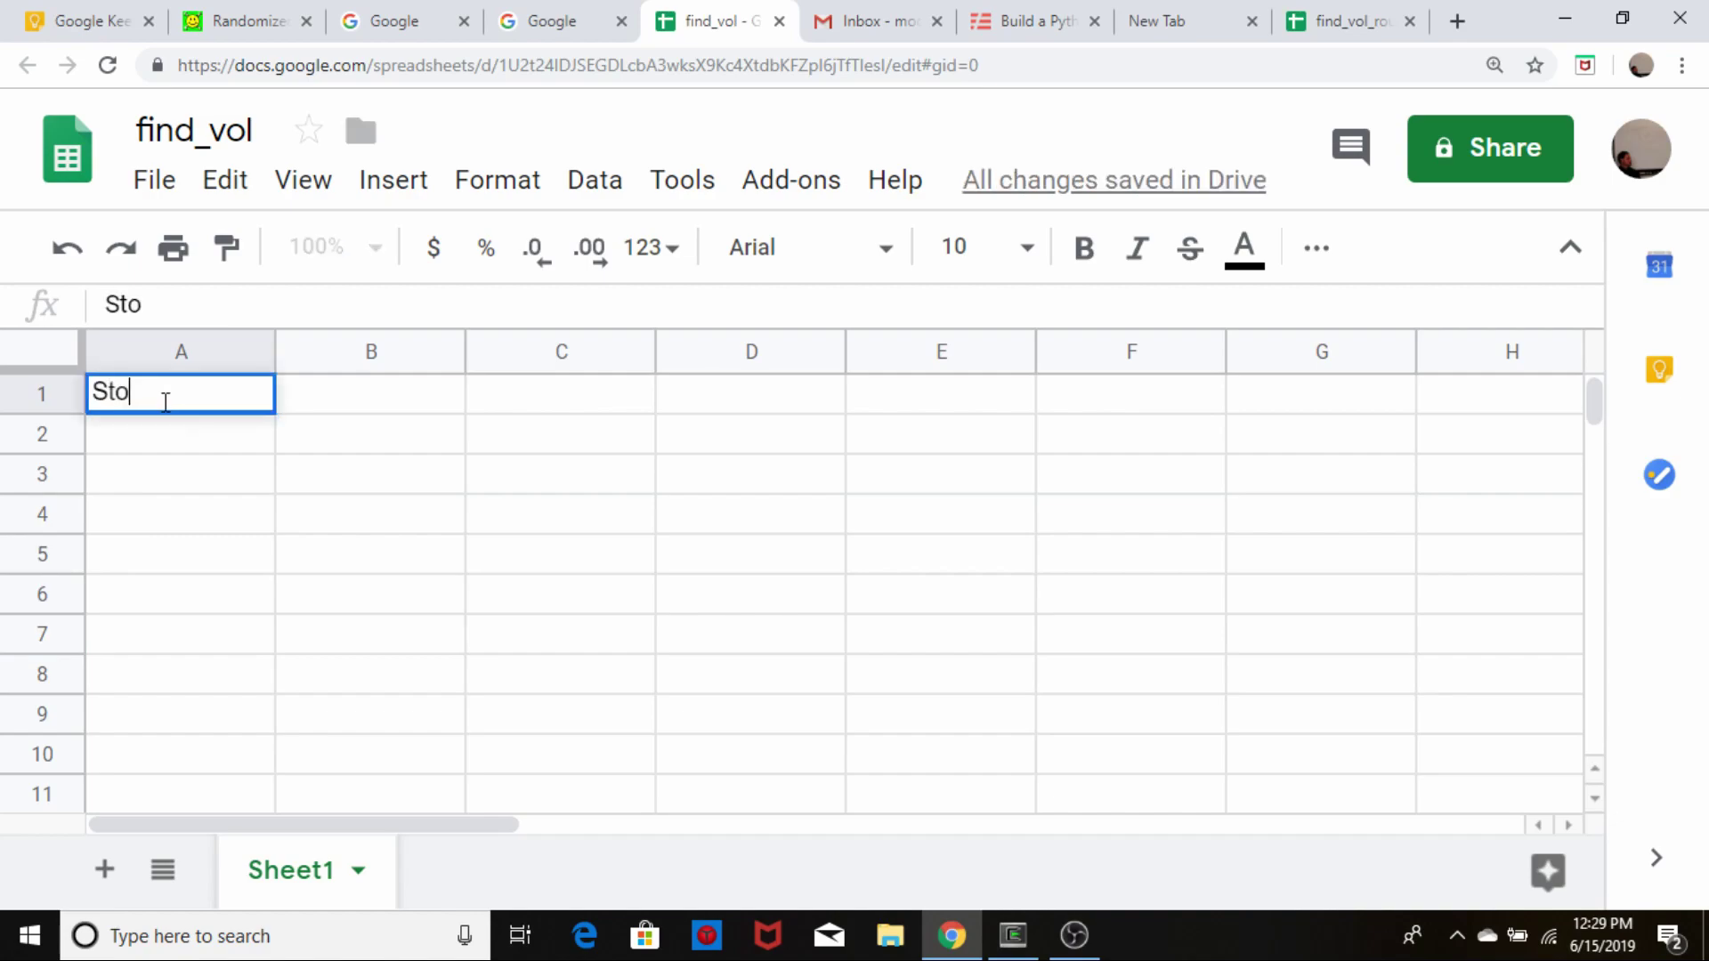
pyautogui.write('ck Price')
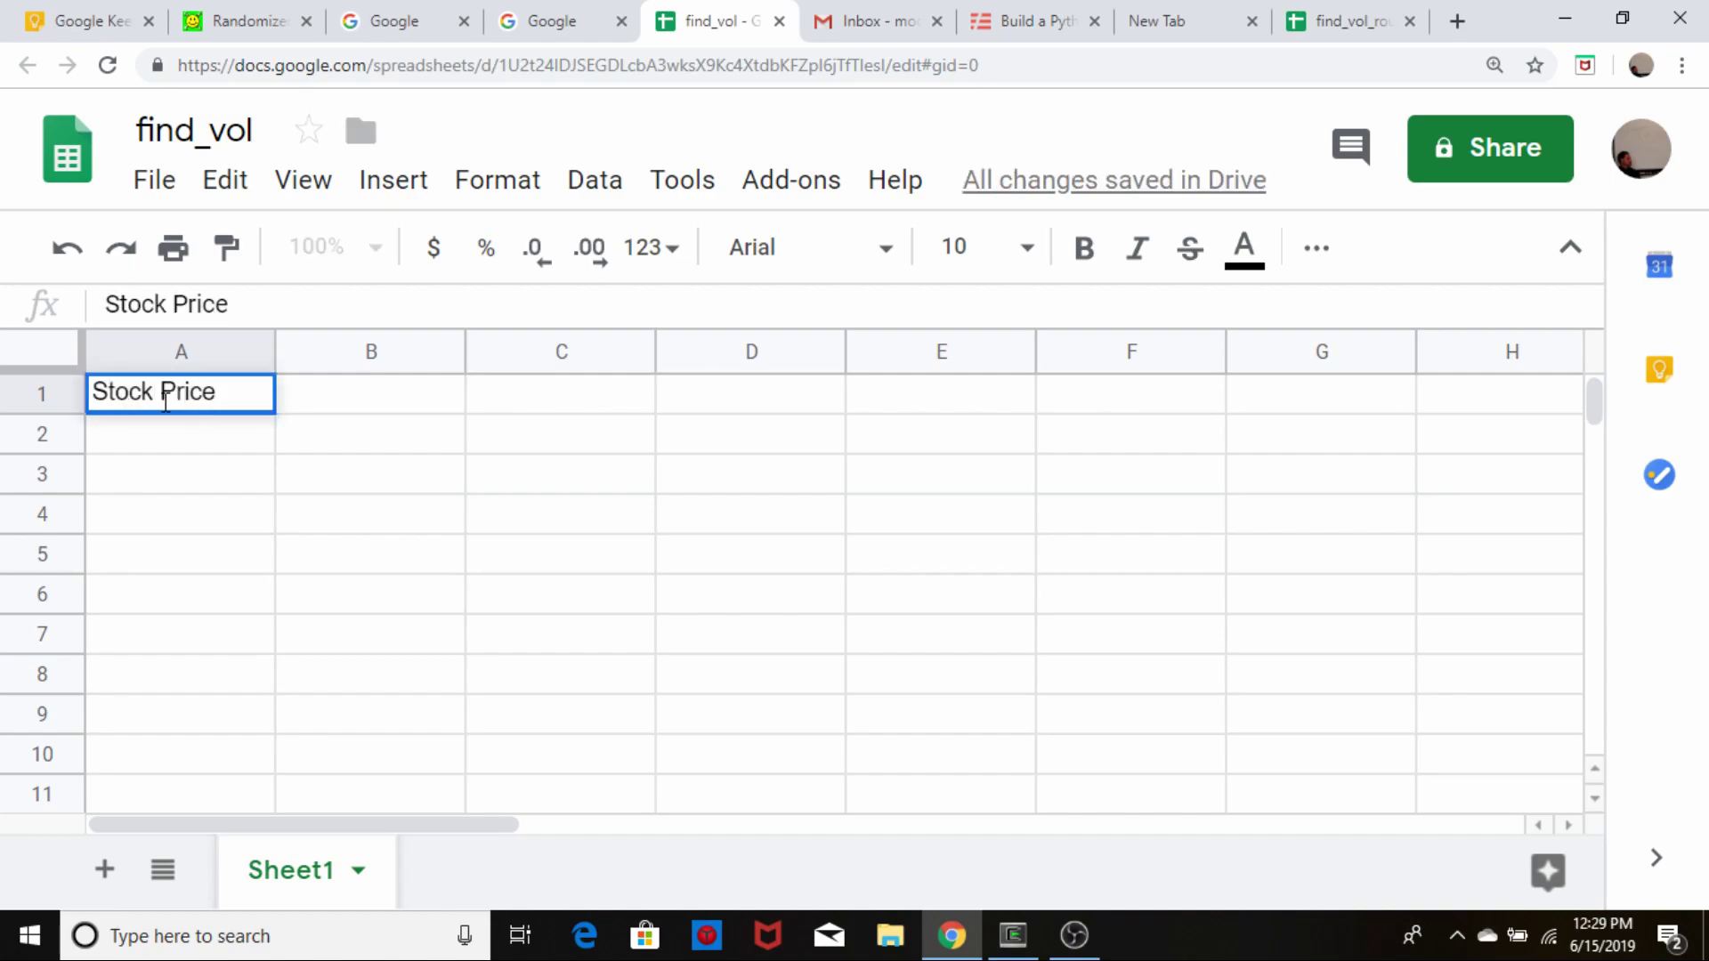
pyautogui.write(' (S)')
pyautogui.press('Tab')
pyautogui.write('Strik')
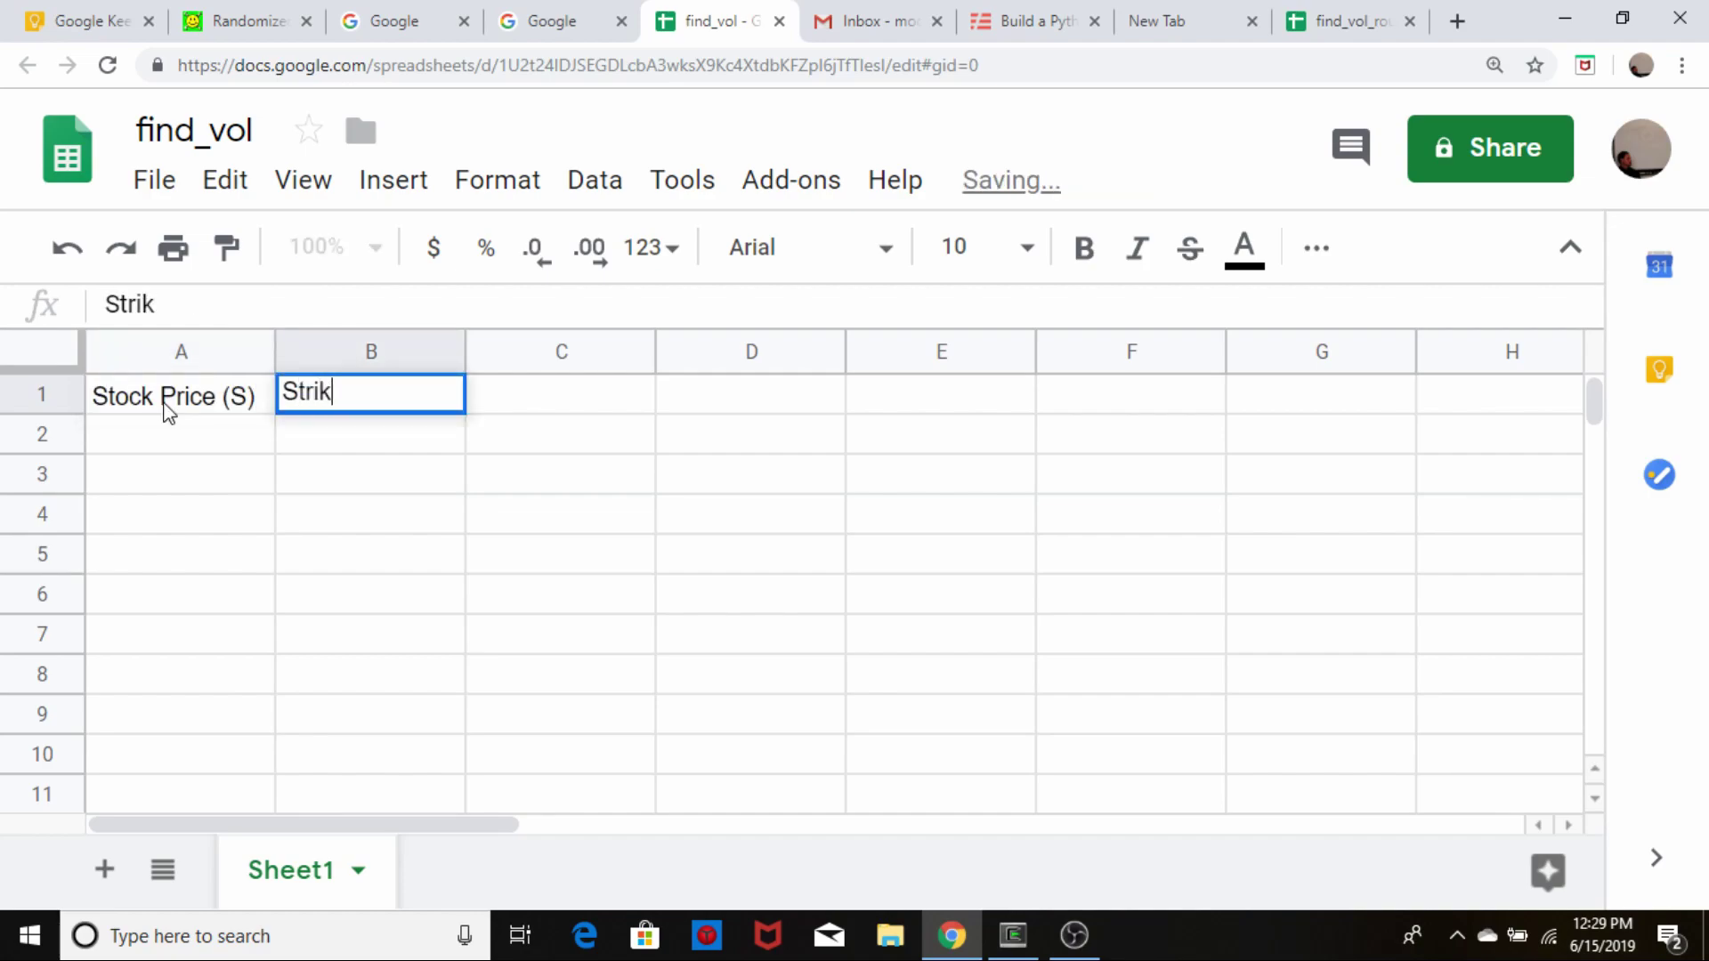
pyautogui.write('e (K)')
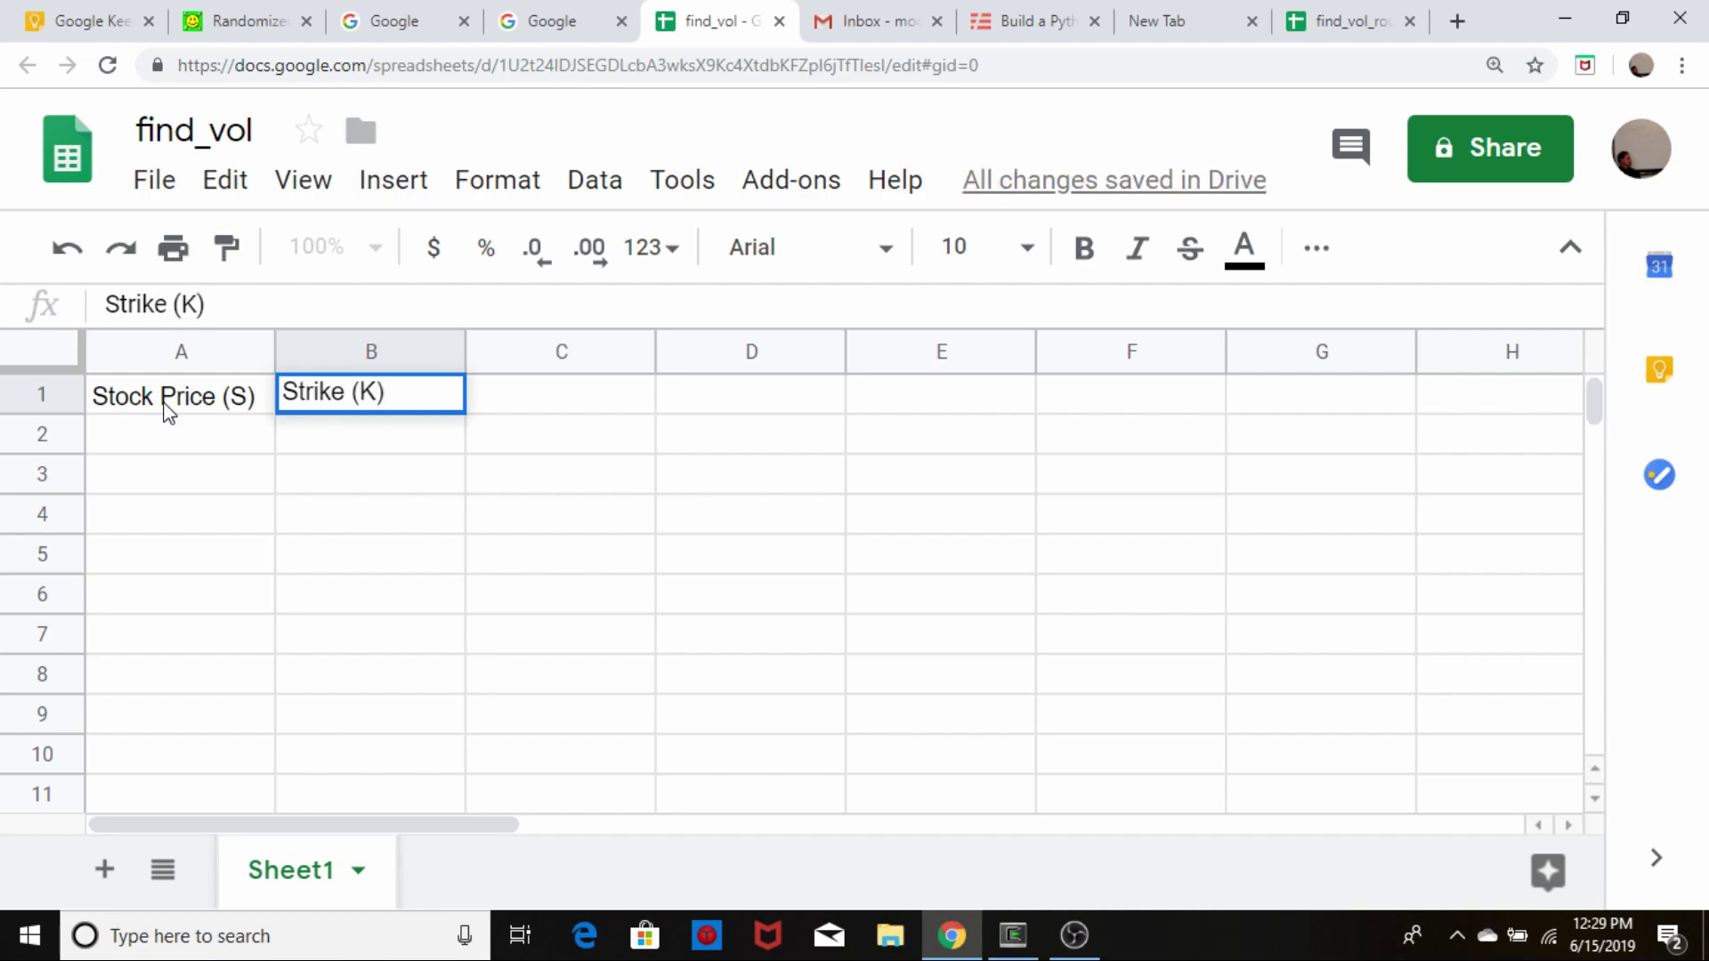
pyautogui.press('Tab')
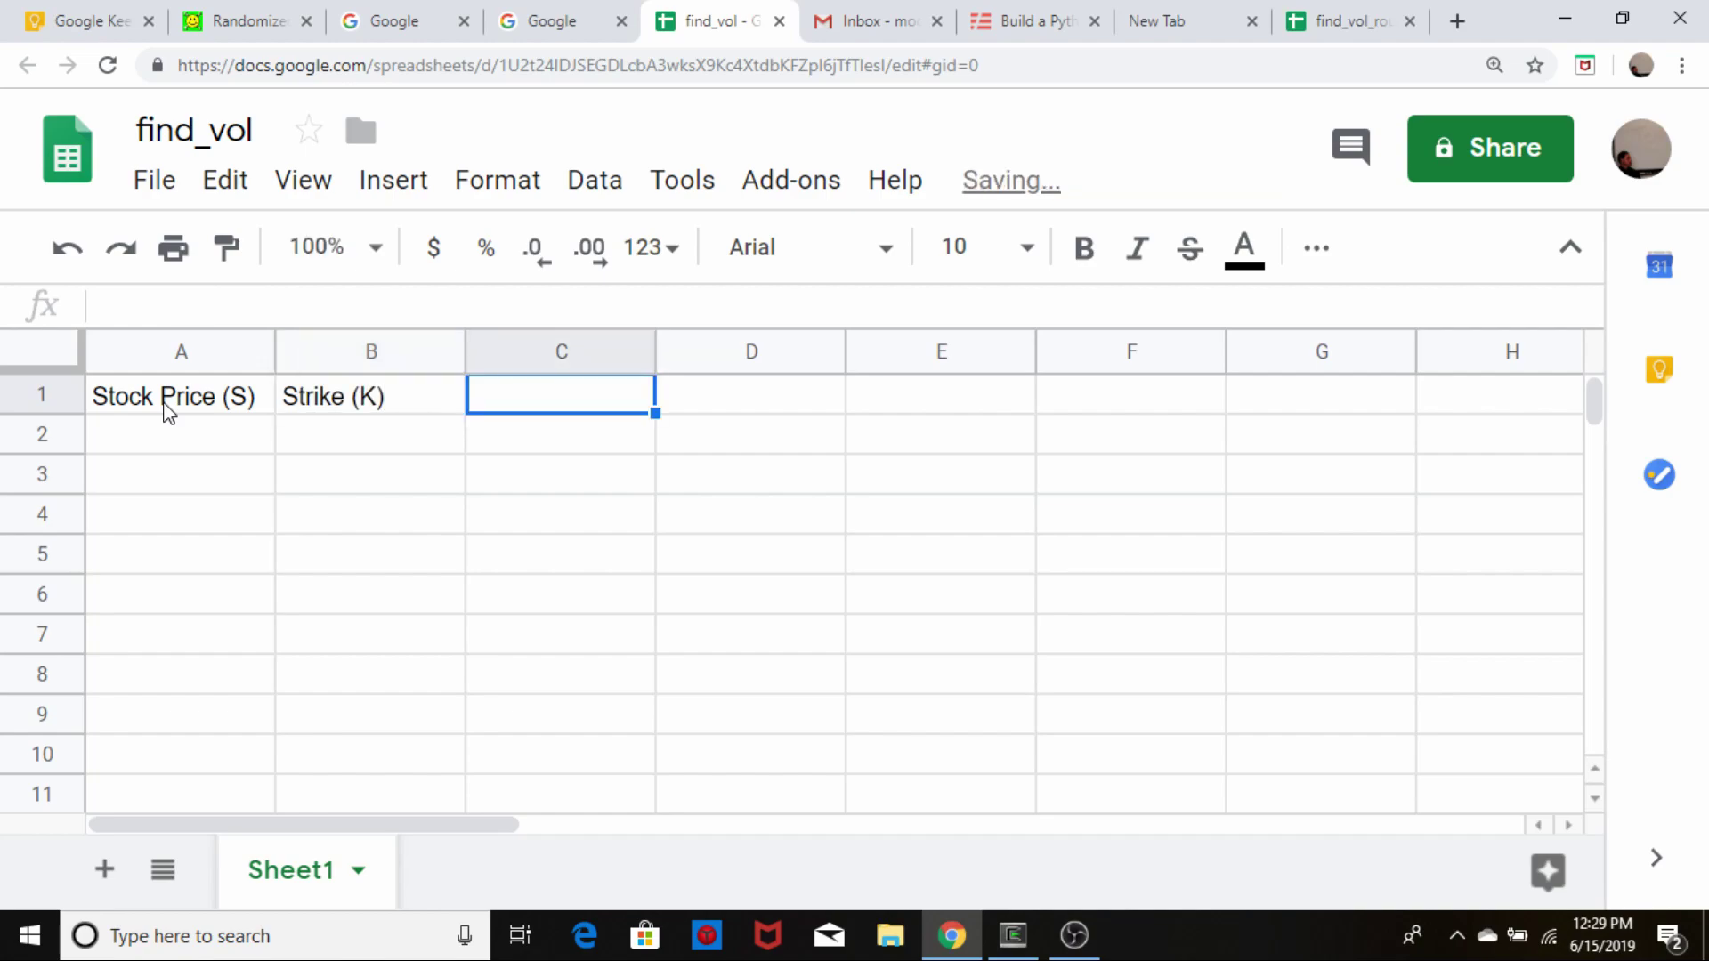
pyautogui.write('DTE')
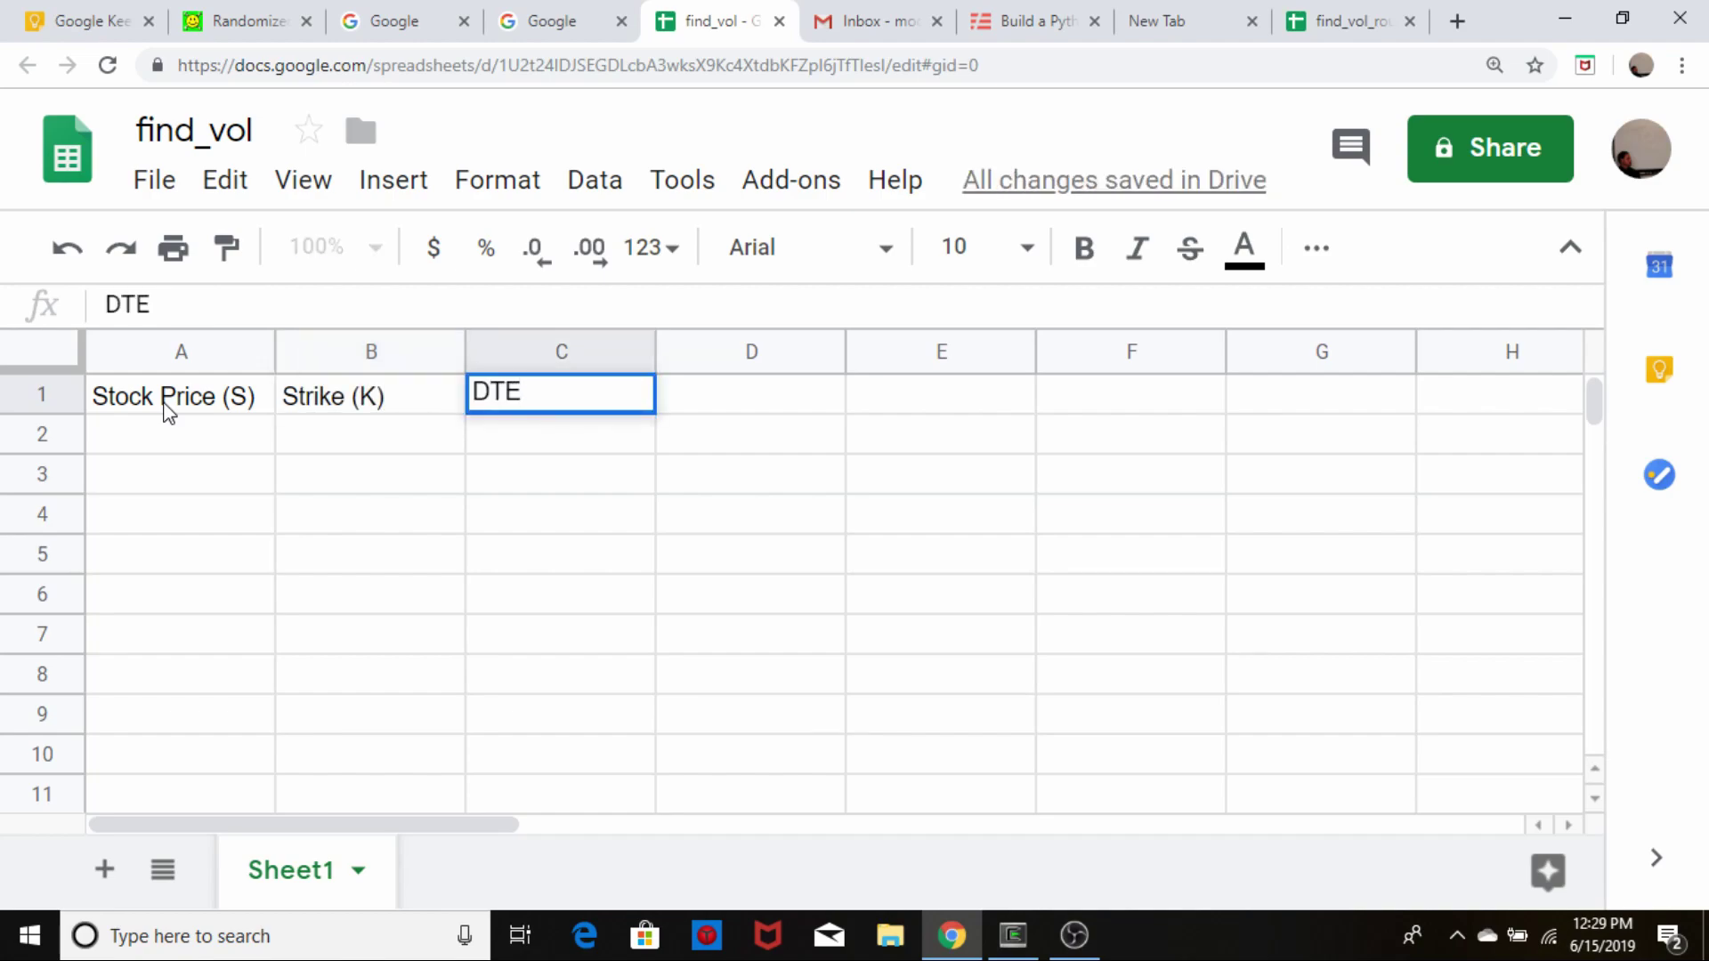
pyautogui.press('Tab')
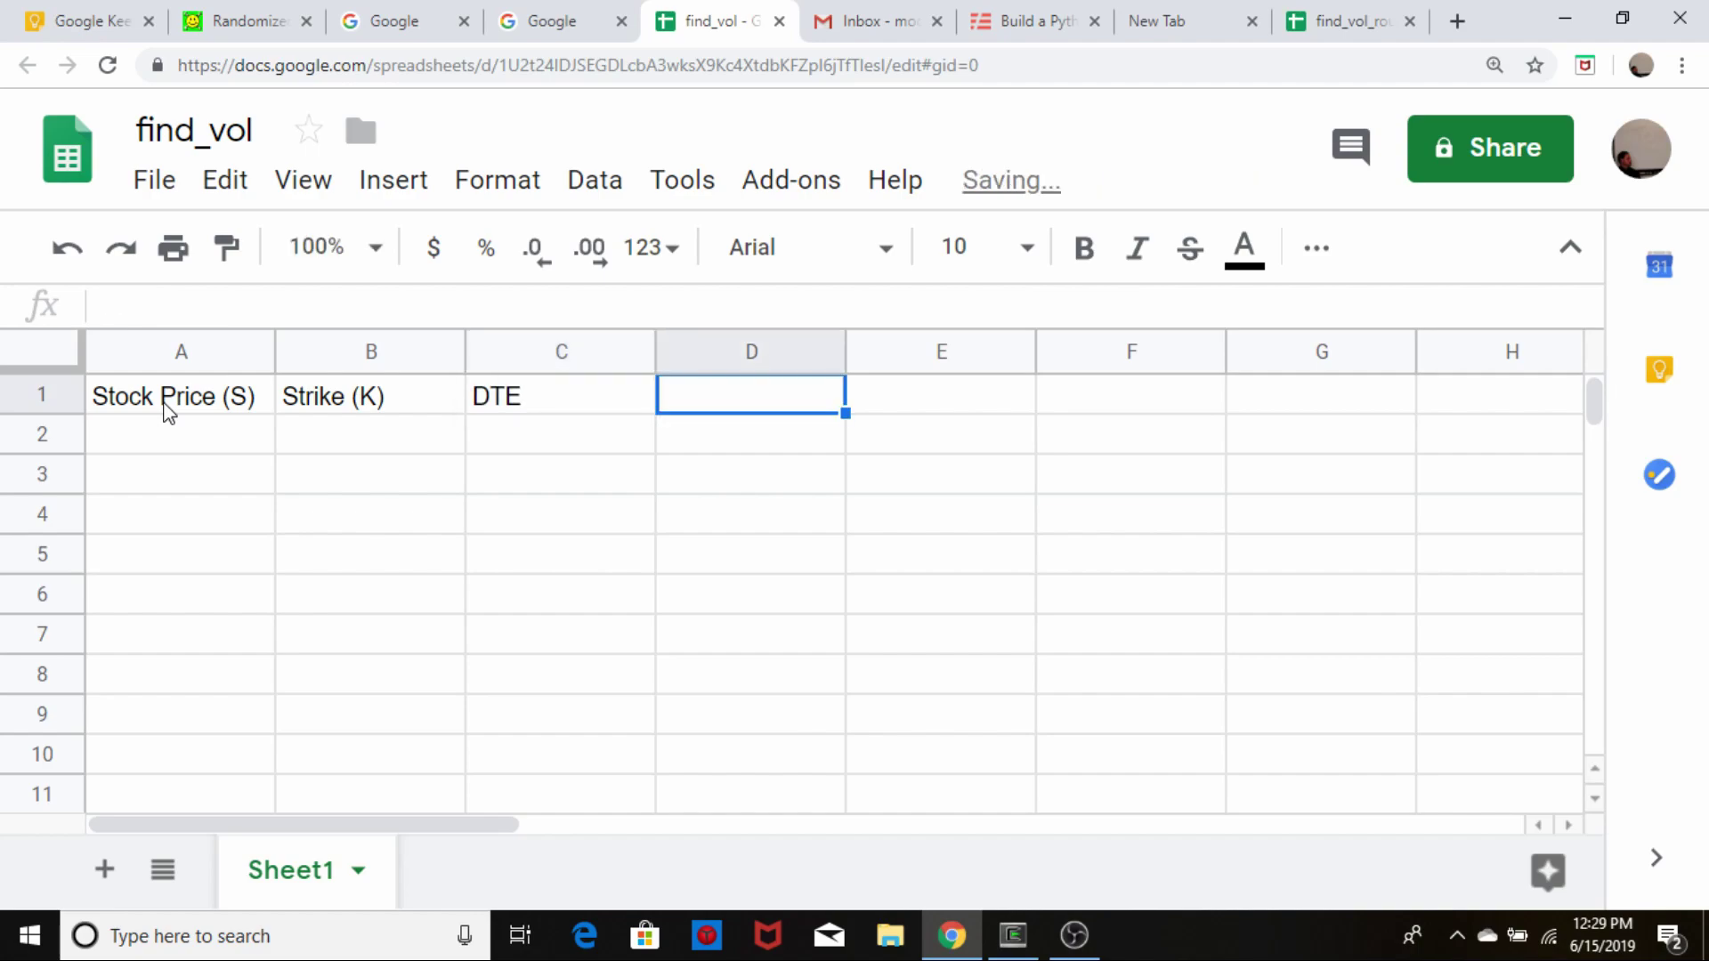
pyautogui.write('R')
pyautogui.press('Tab')
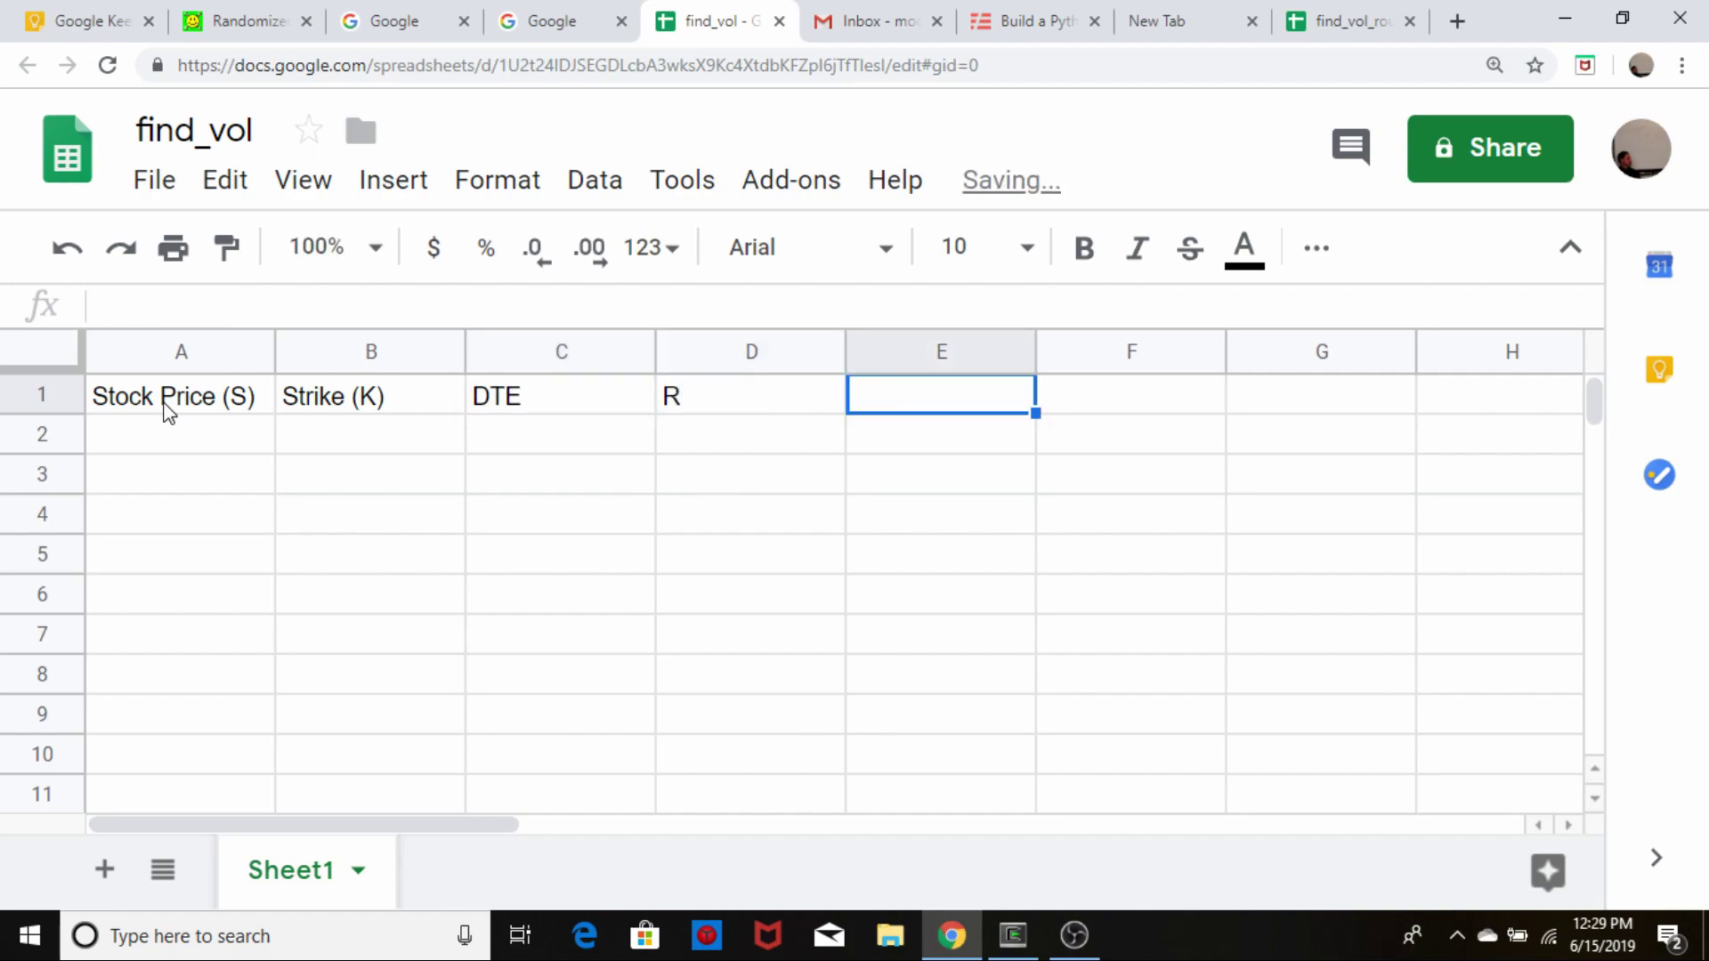
pyautogui.hotkey('alt', 'Tab')
pyautogui.hotkey('alt', 'Tab')
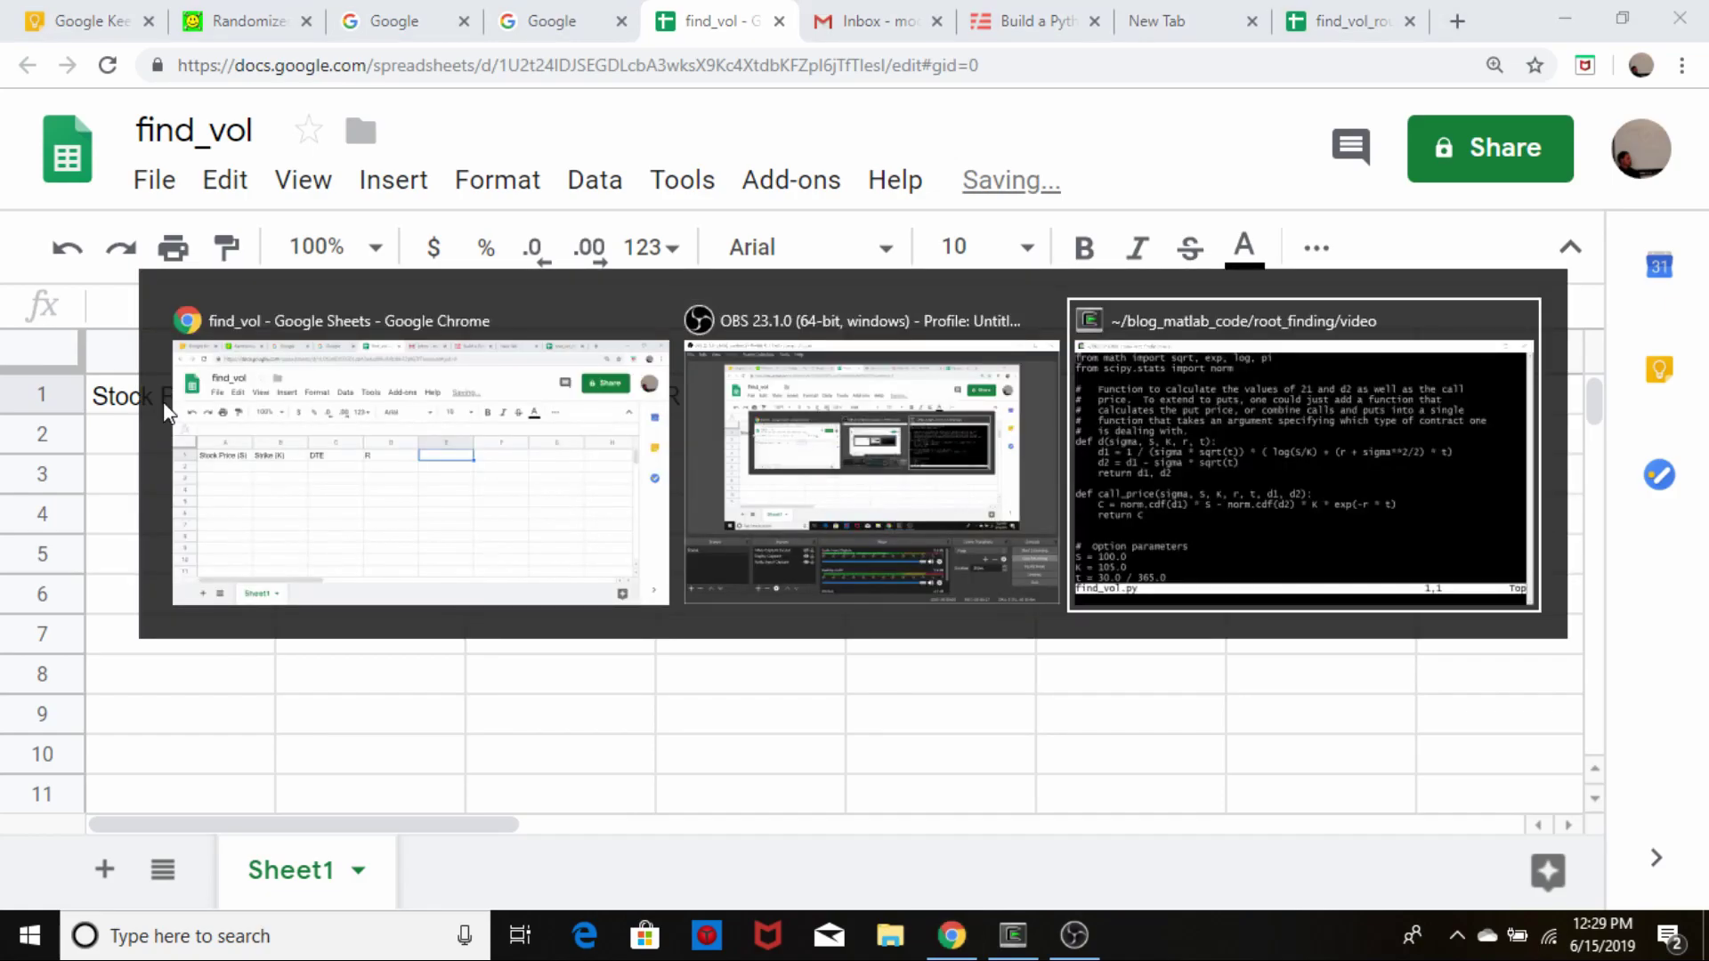
pyautogui.press('Down')
pyautogui.press('Down')
pyautogui.press('Down')
pyautogui.press('Down')
pyautogui.press('Down')
pyautogui.press('Down')
pyautogui.press('Down')
pyautogui.press('Down')
pyautogui.press('Down')
pyautogui.press('Down')
pyautogui.press('Down')
pyautogui.press('Down')
pyautogui.press('Down')
pyautogui.press('Down')
pyautogui.press('Down')
pyautogui.press('Down')
pyautogui.press('Down')
pyautogui.press('Down')
pyautogui.press('Down')
pyautogui.press('Down')
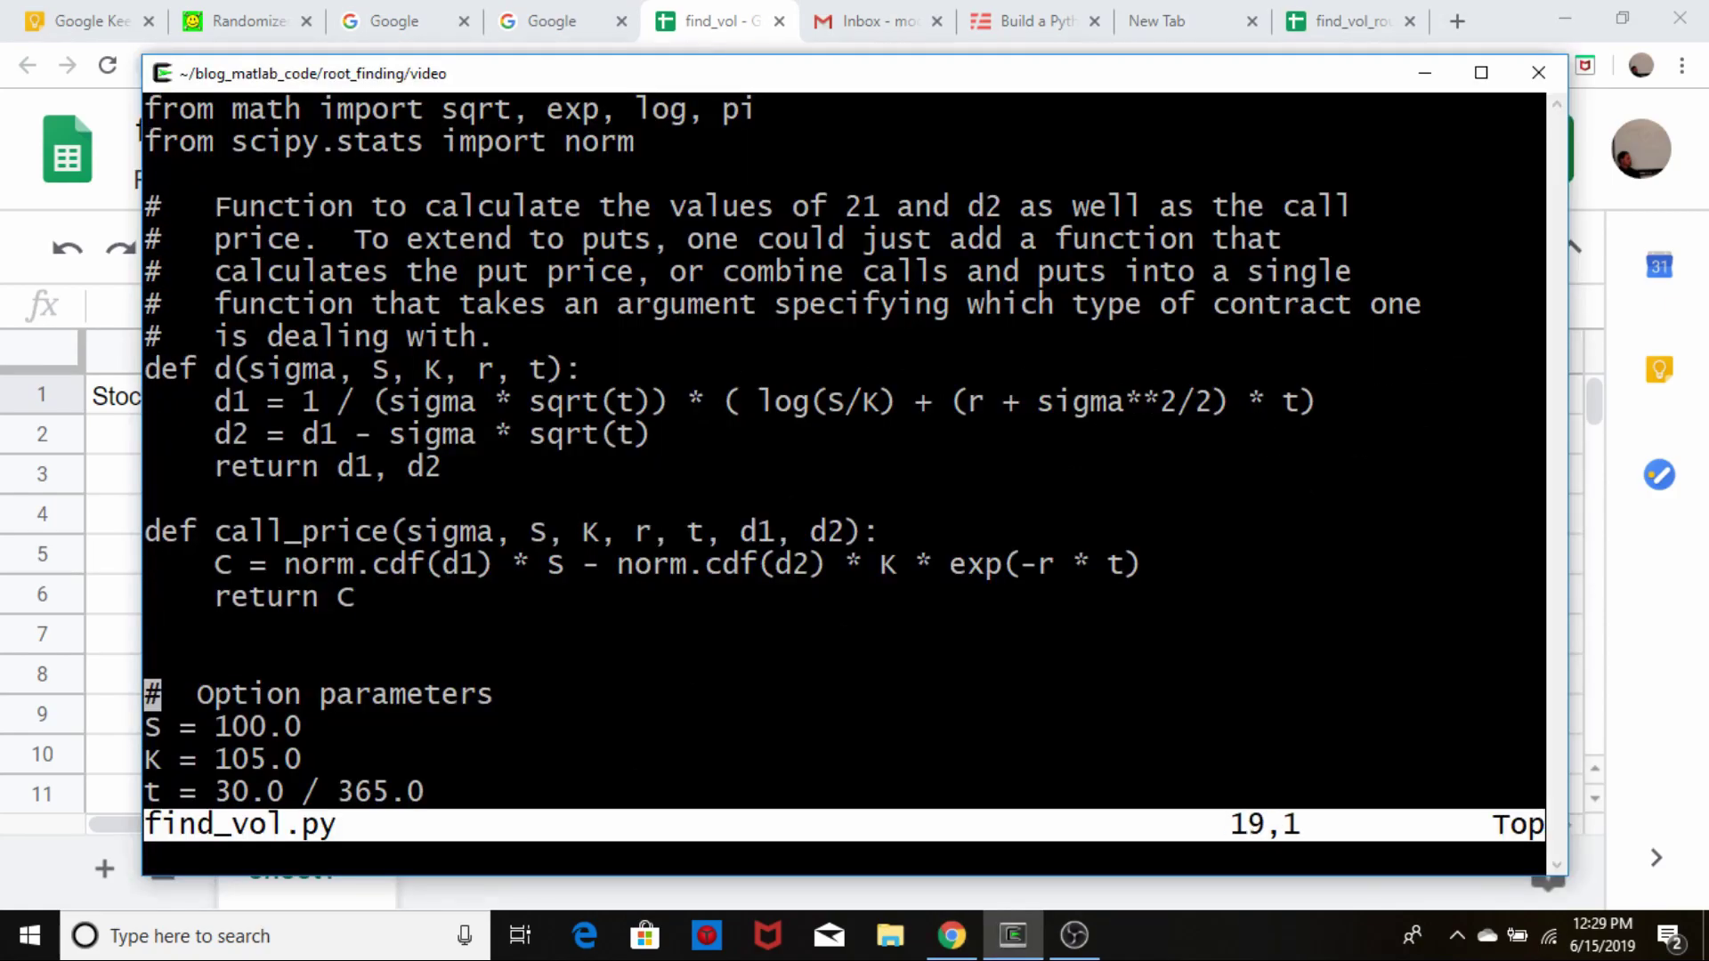
pyautogui.press('Down')
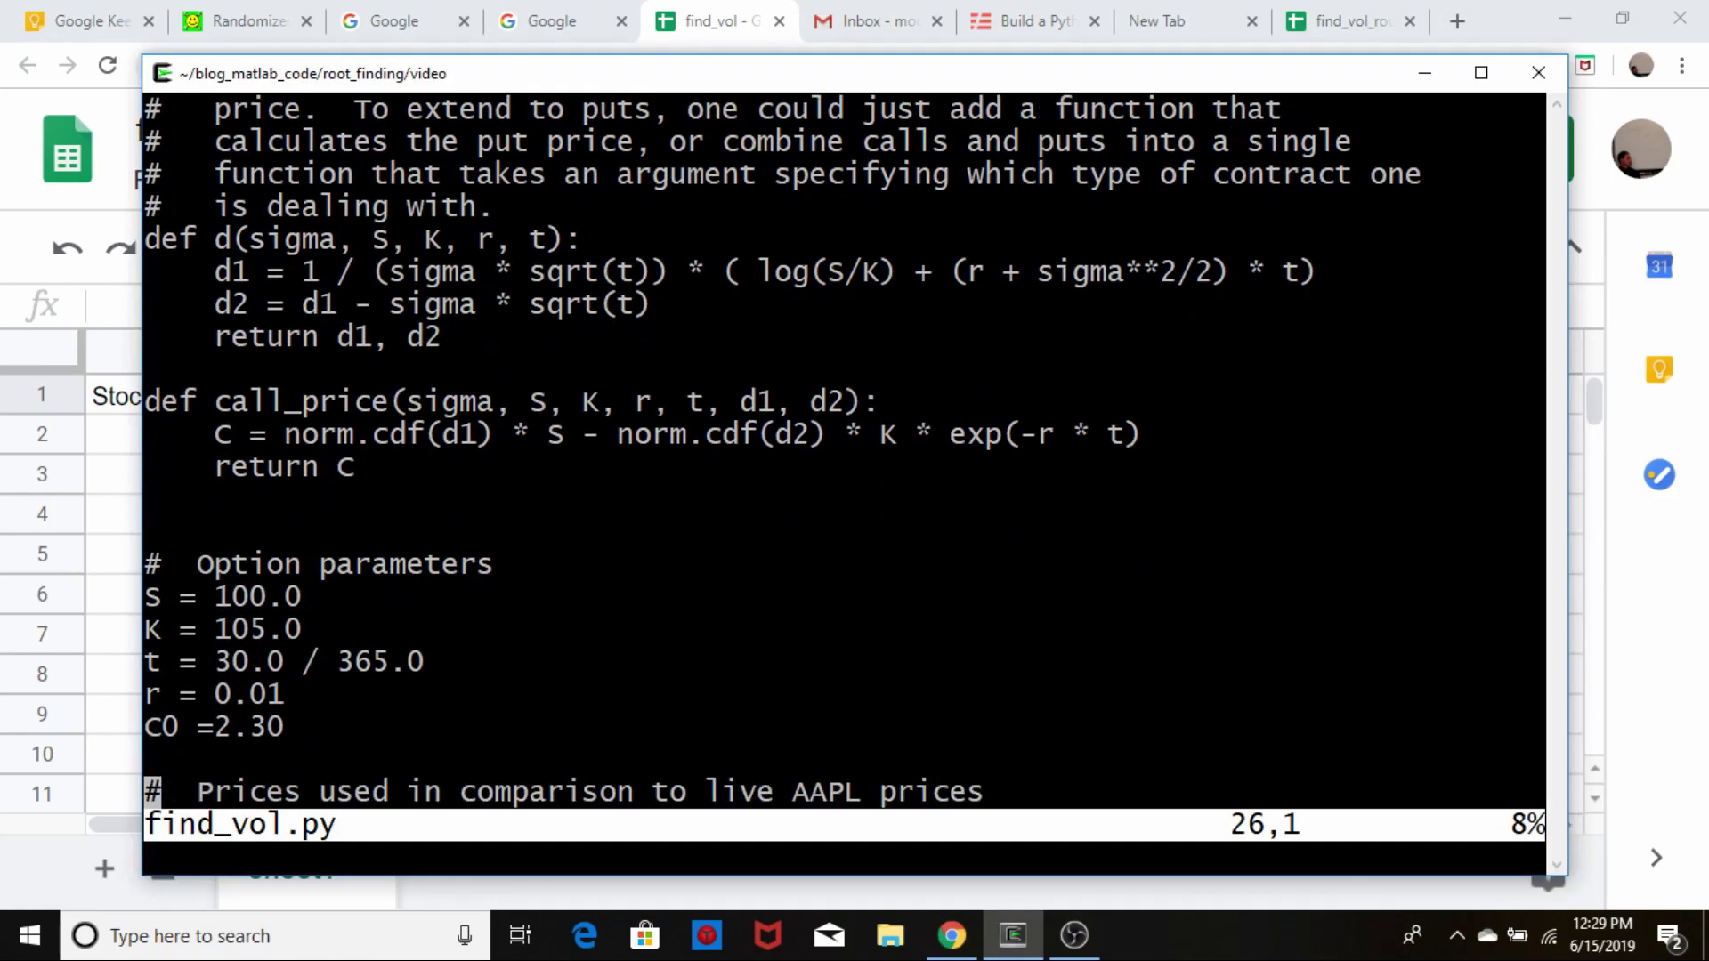
pyautogui.hotkey('alt', 'Tab')
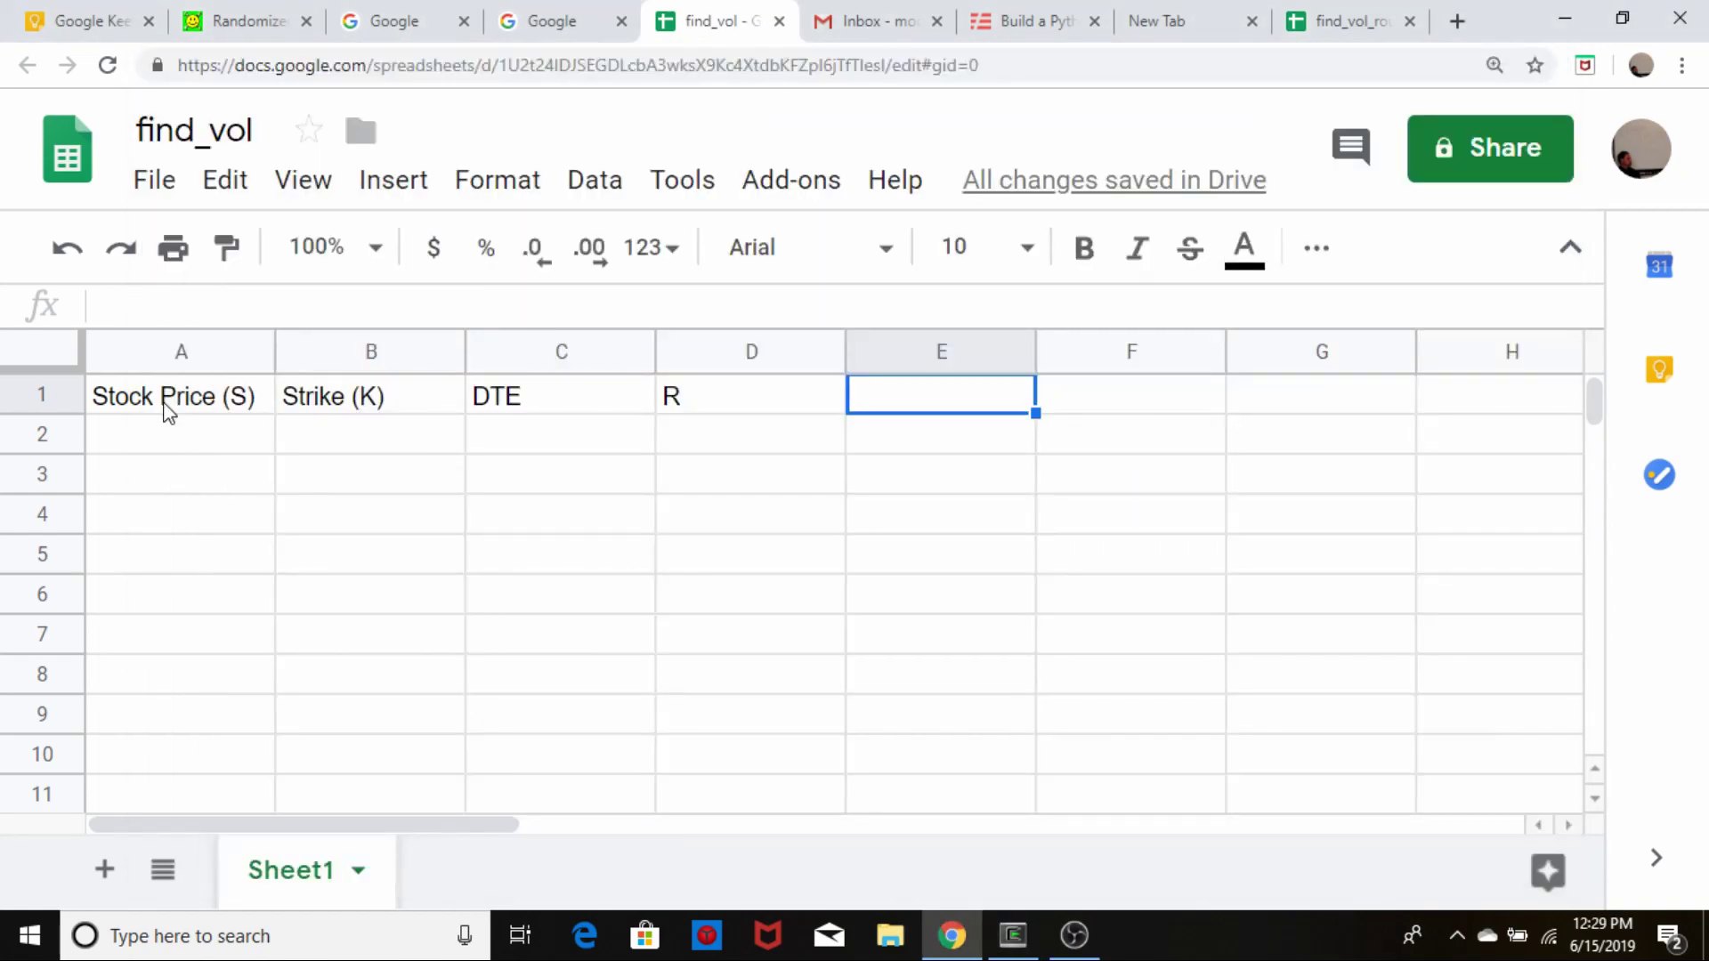
# - Continue the row-1 headers with C0, vega, d1, d2 and Call Price (BS)
pyautogui.write('C0')
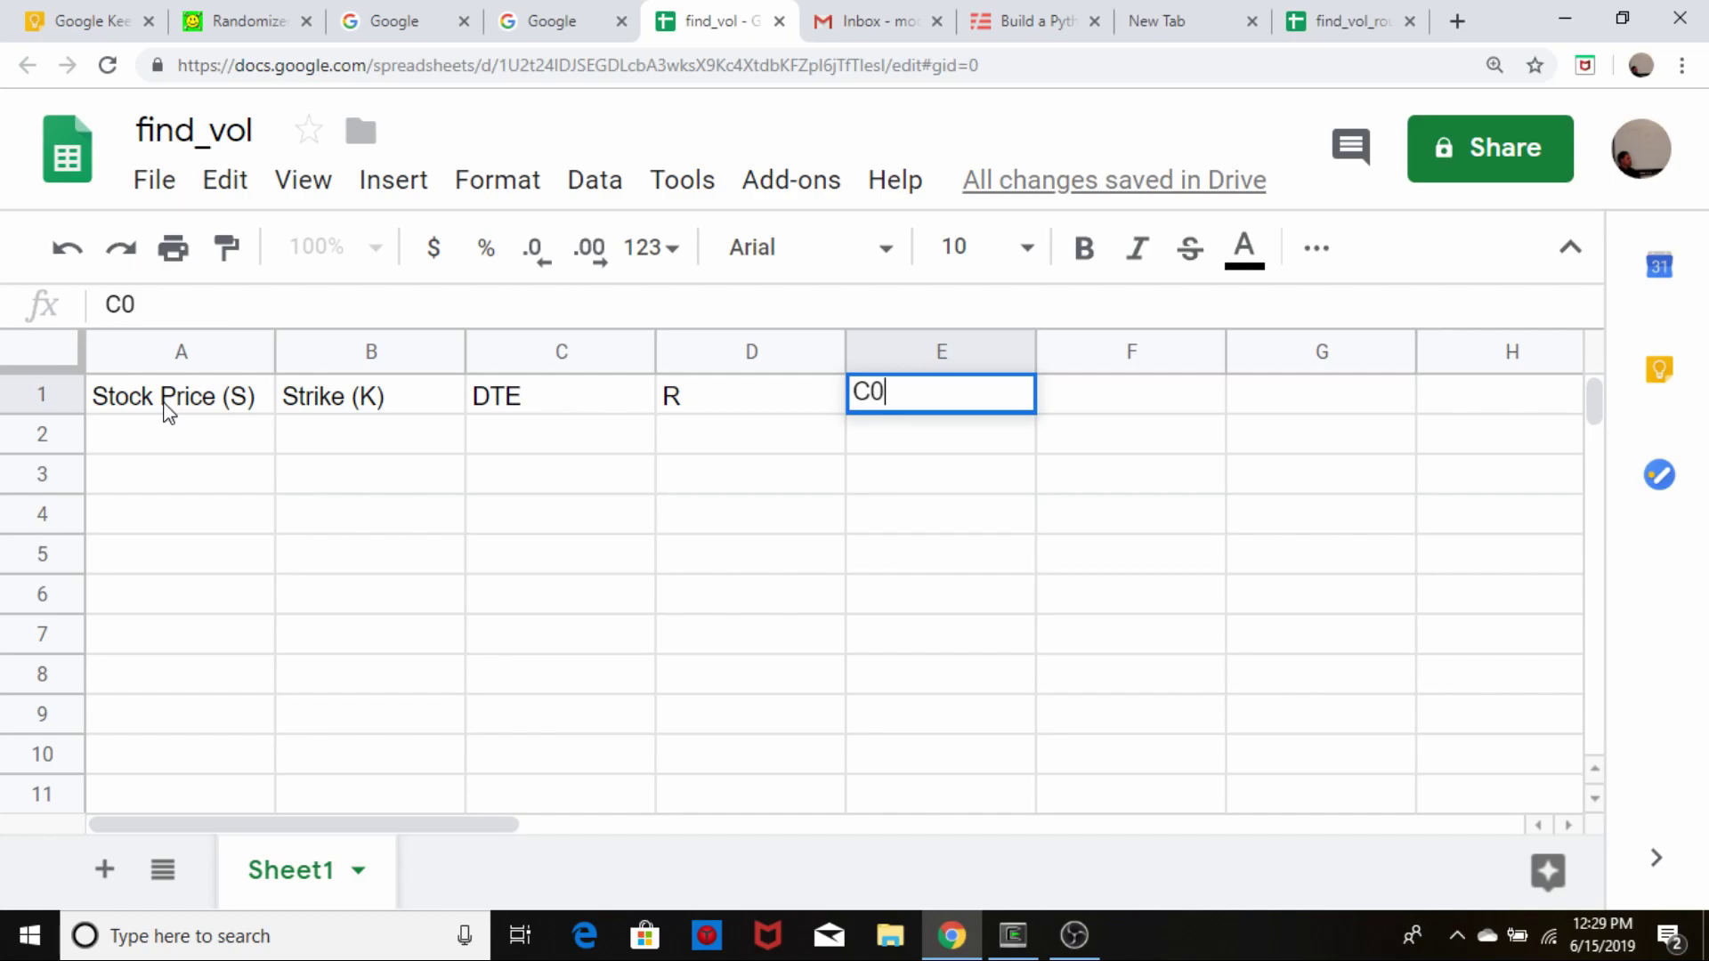
pyautogui.press('Tab')
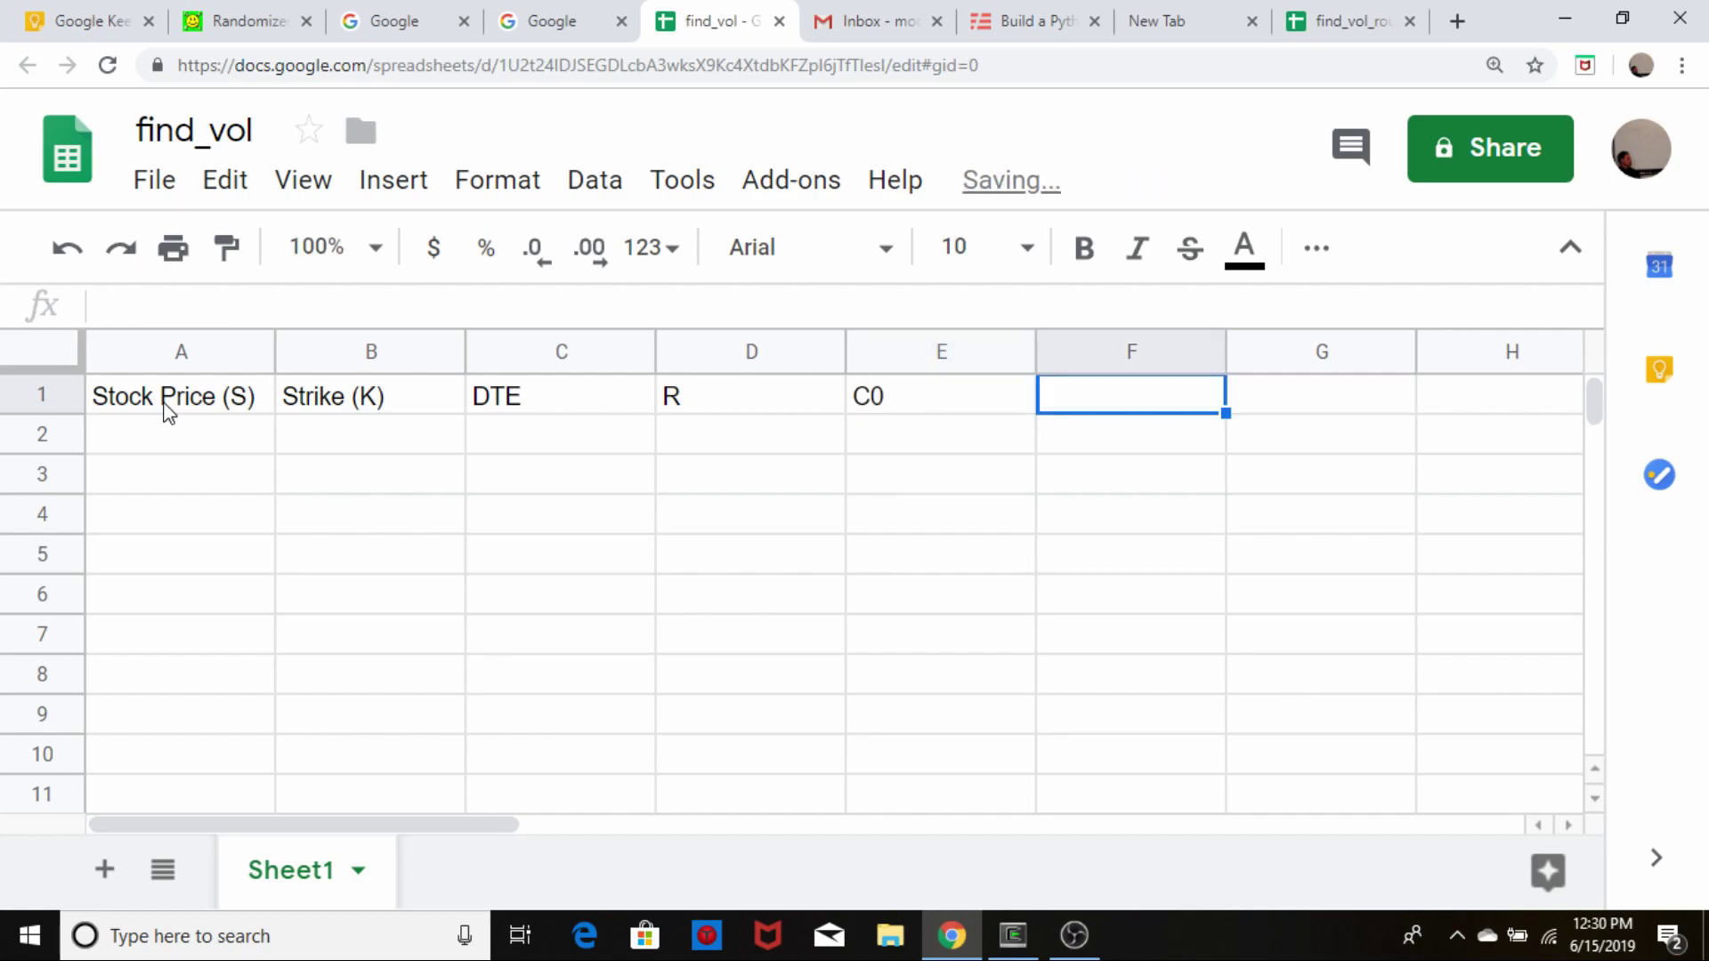
pyautogui.write('vega')
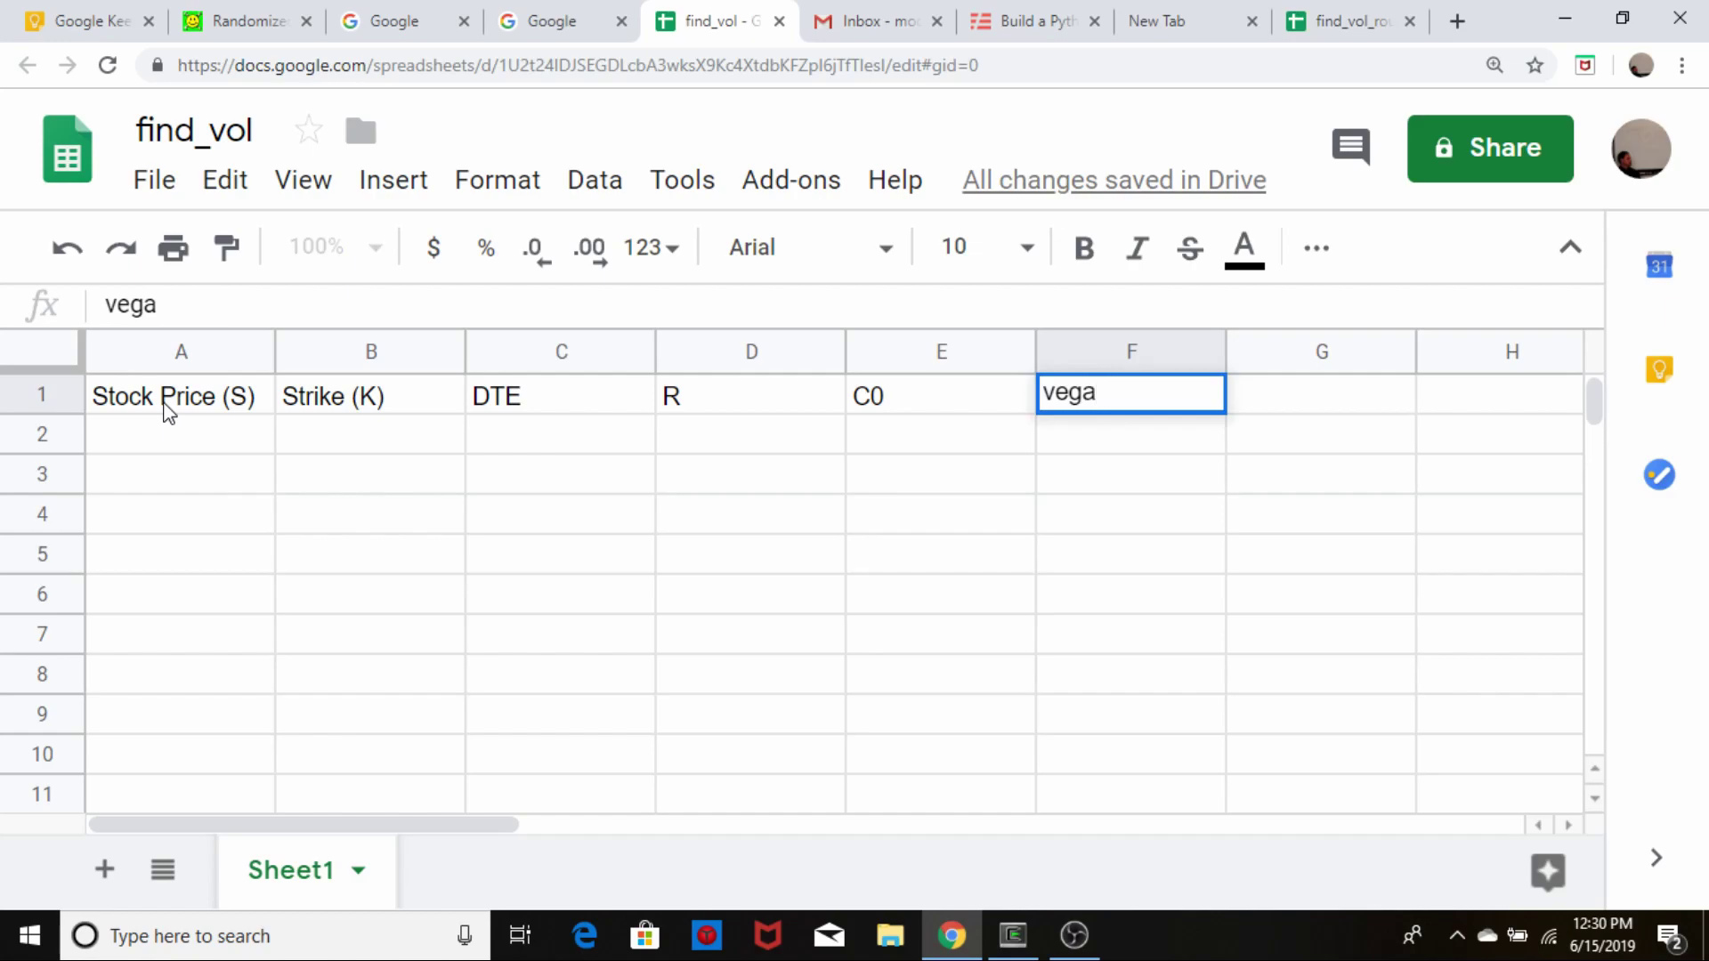
pyautogui.press('Tab')
pyautogui.write('d1')
pyautogui.press('Tab')
pyautogui.write('d2')
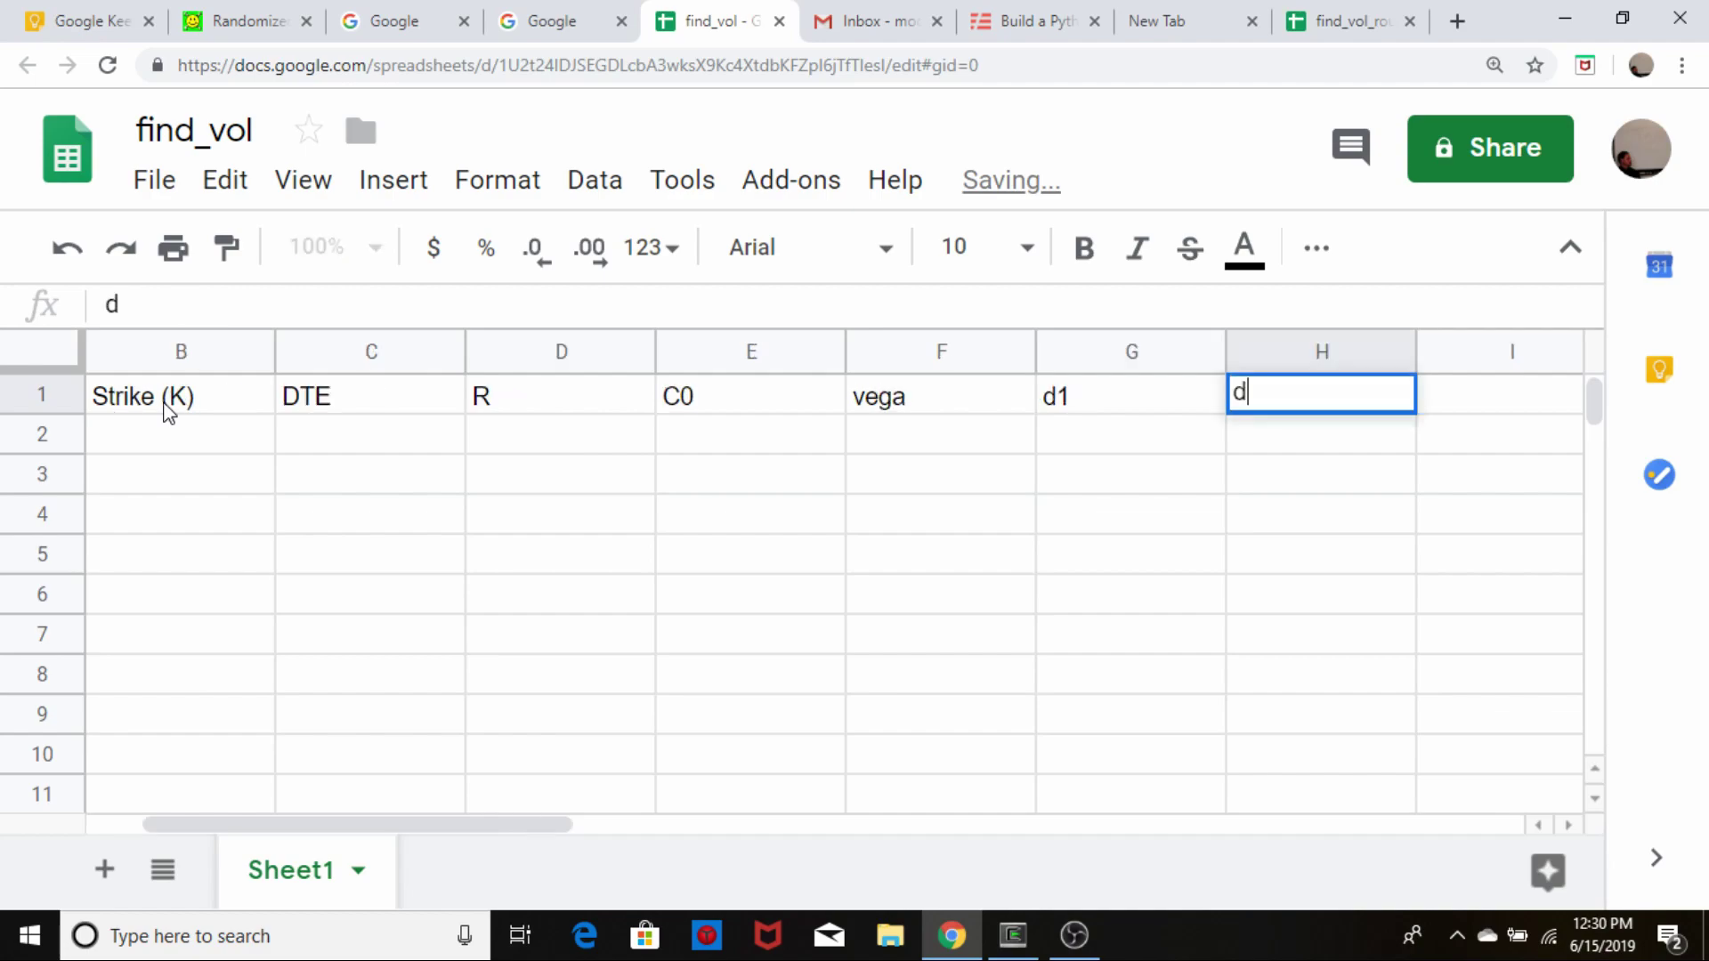
pyautogui.press('Tab')
pyautogui.write('Call')
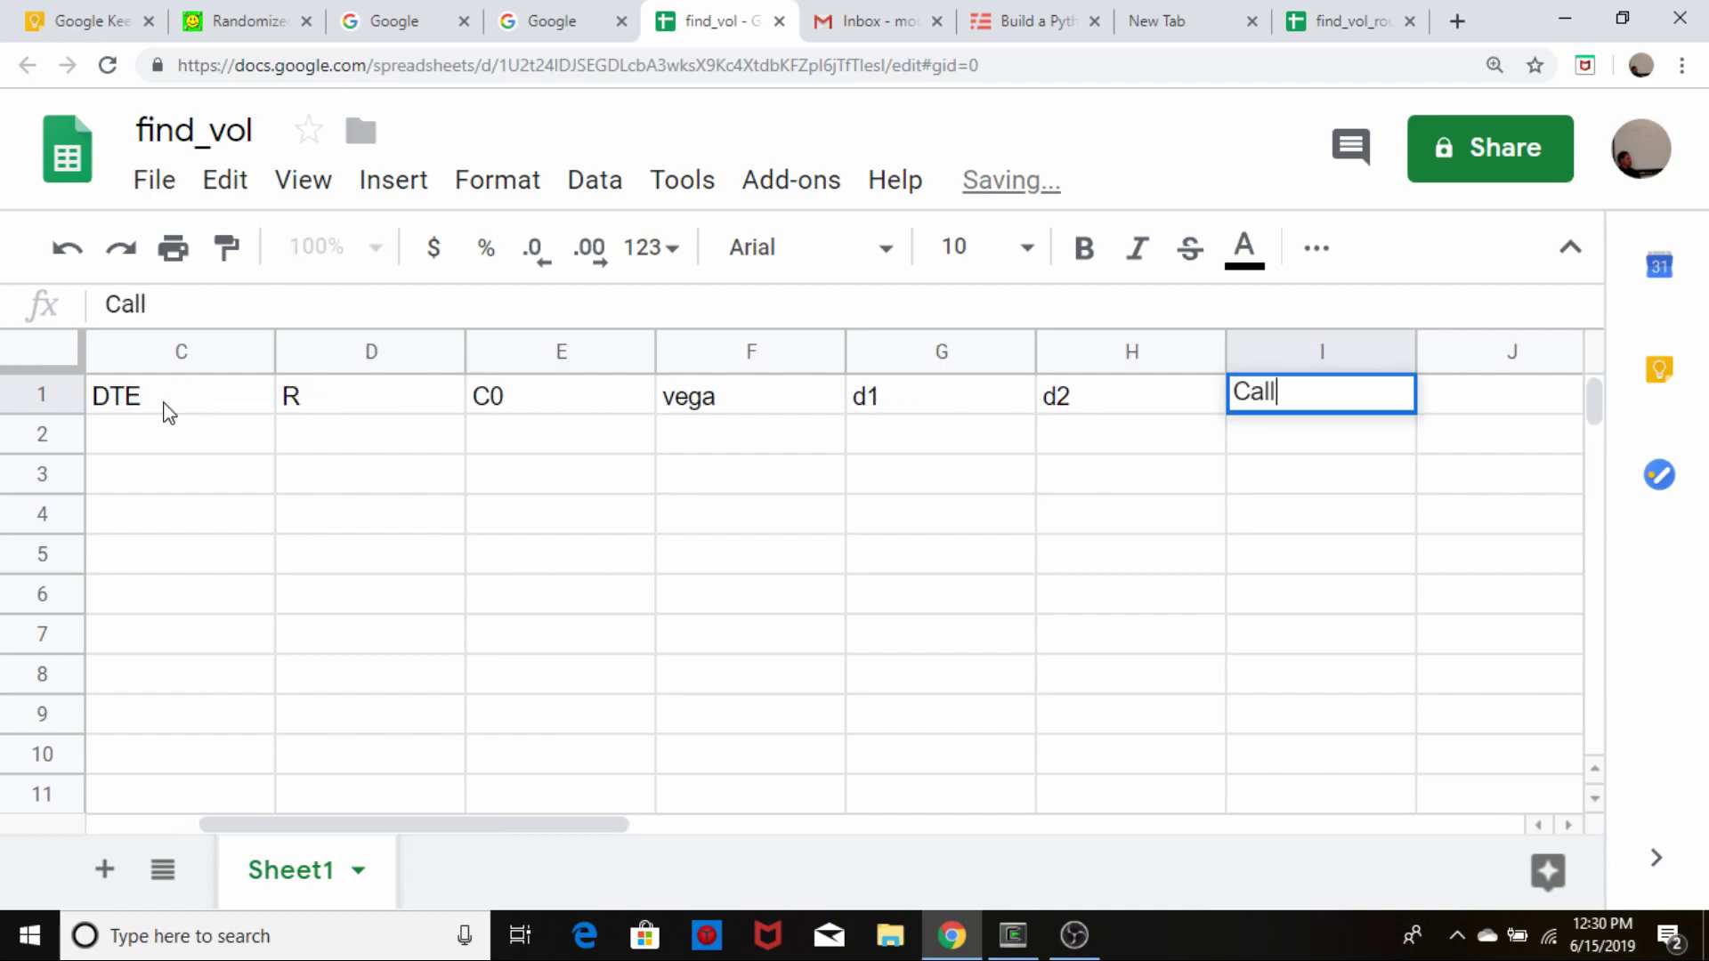
pyautogui.write(' Price (')
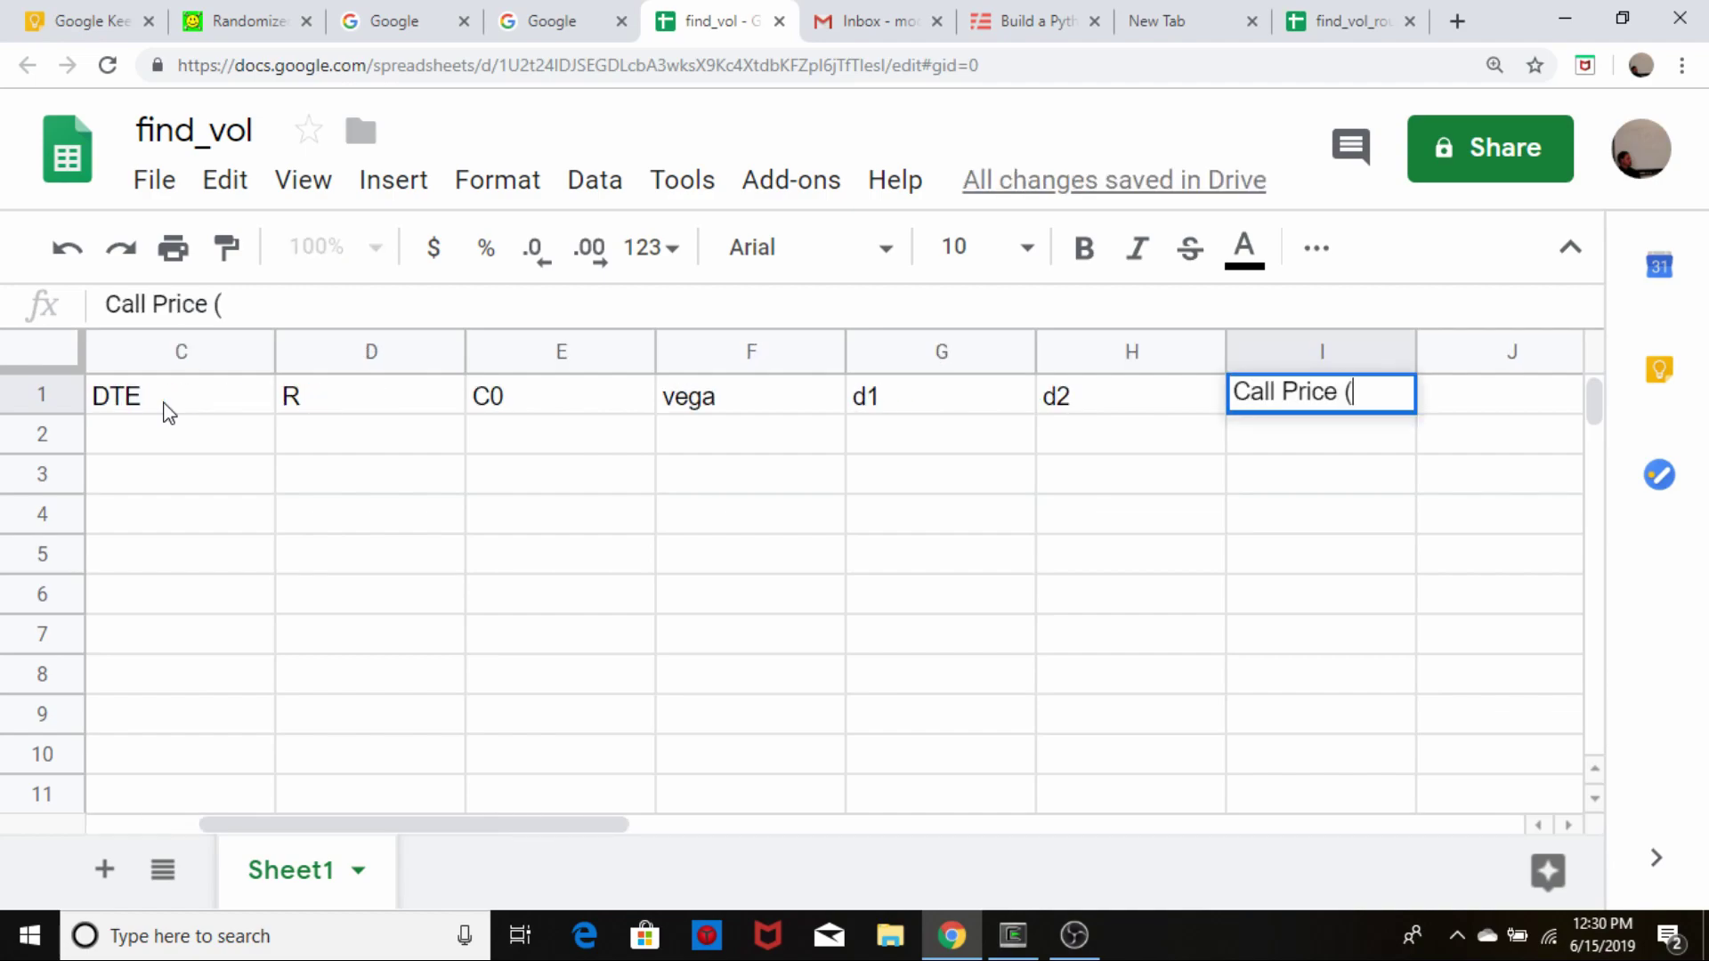
pyautogui.write('BS)')
# - Commit the Call Price (BS) header, then block-delete the # marks on the five AAPL price lines in Vim
pyautogui.press('Return')
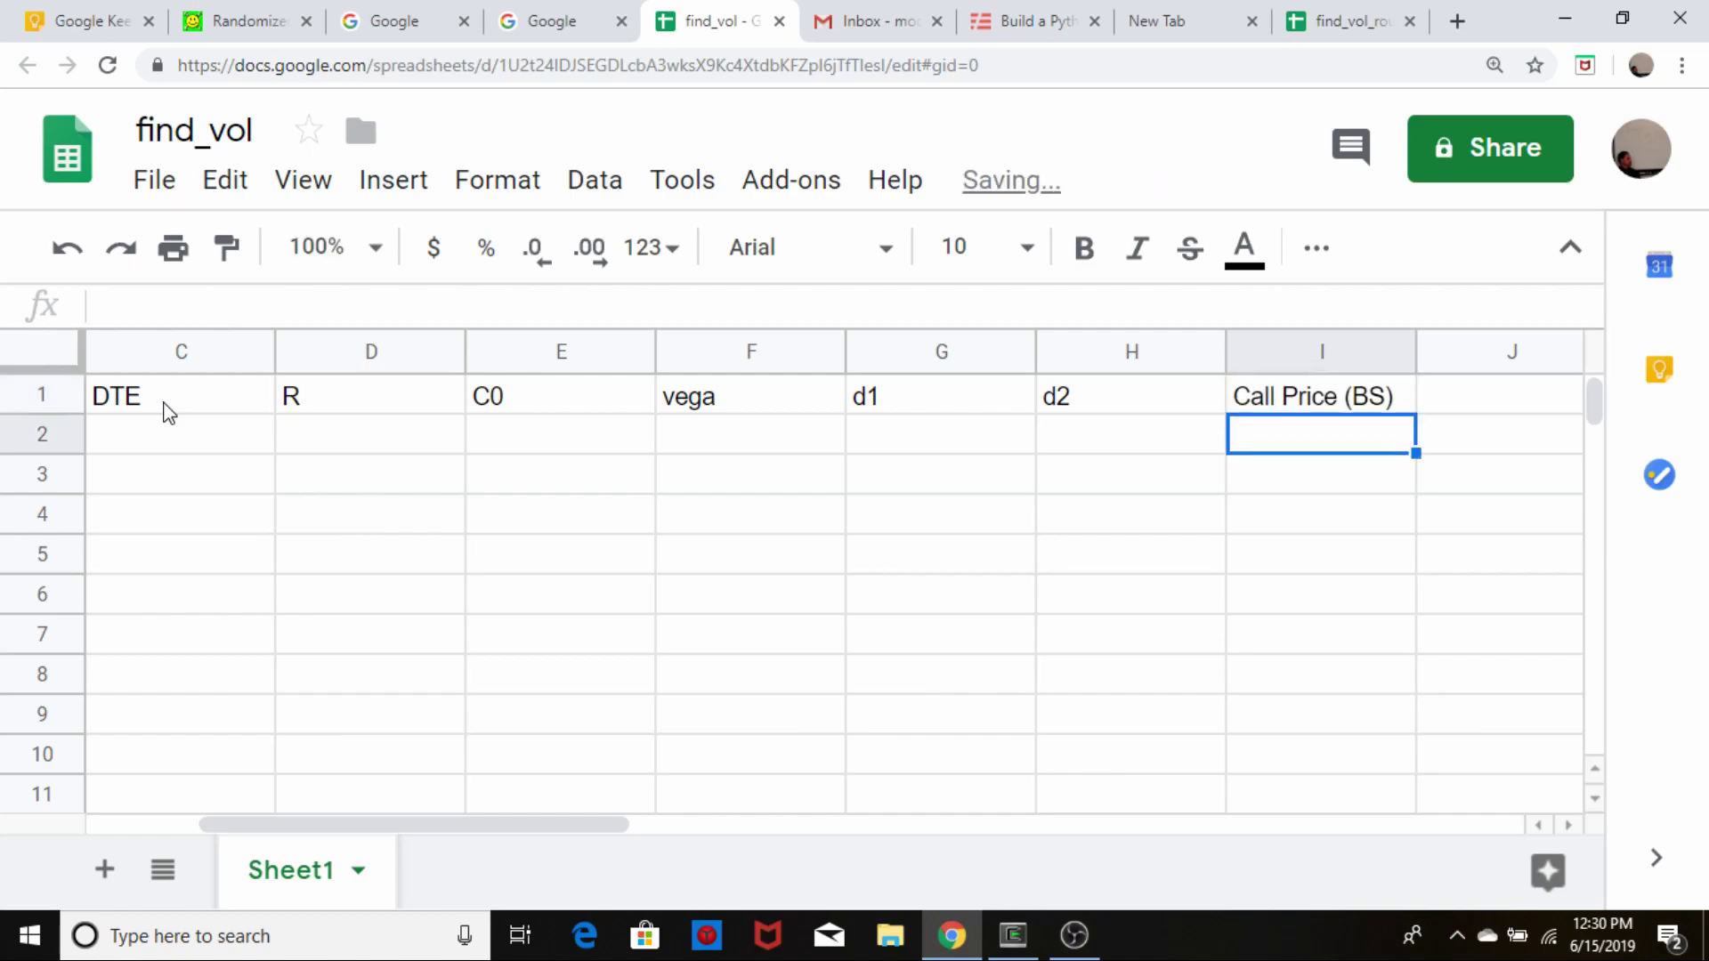
pyautogui.press('Left')
pyautogui.press('Home')
pyautogui.hotkey('alt', 'Tab')
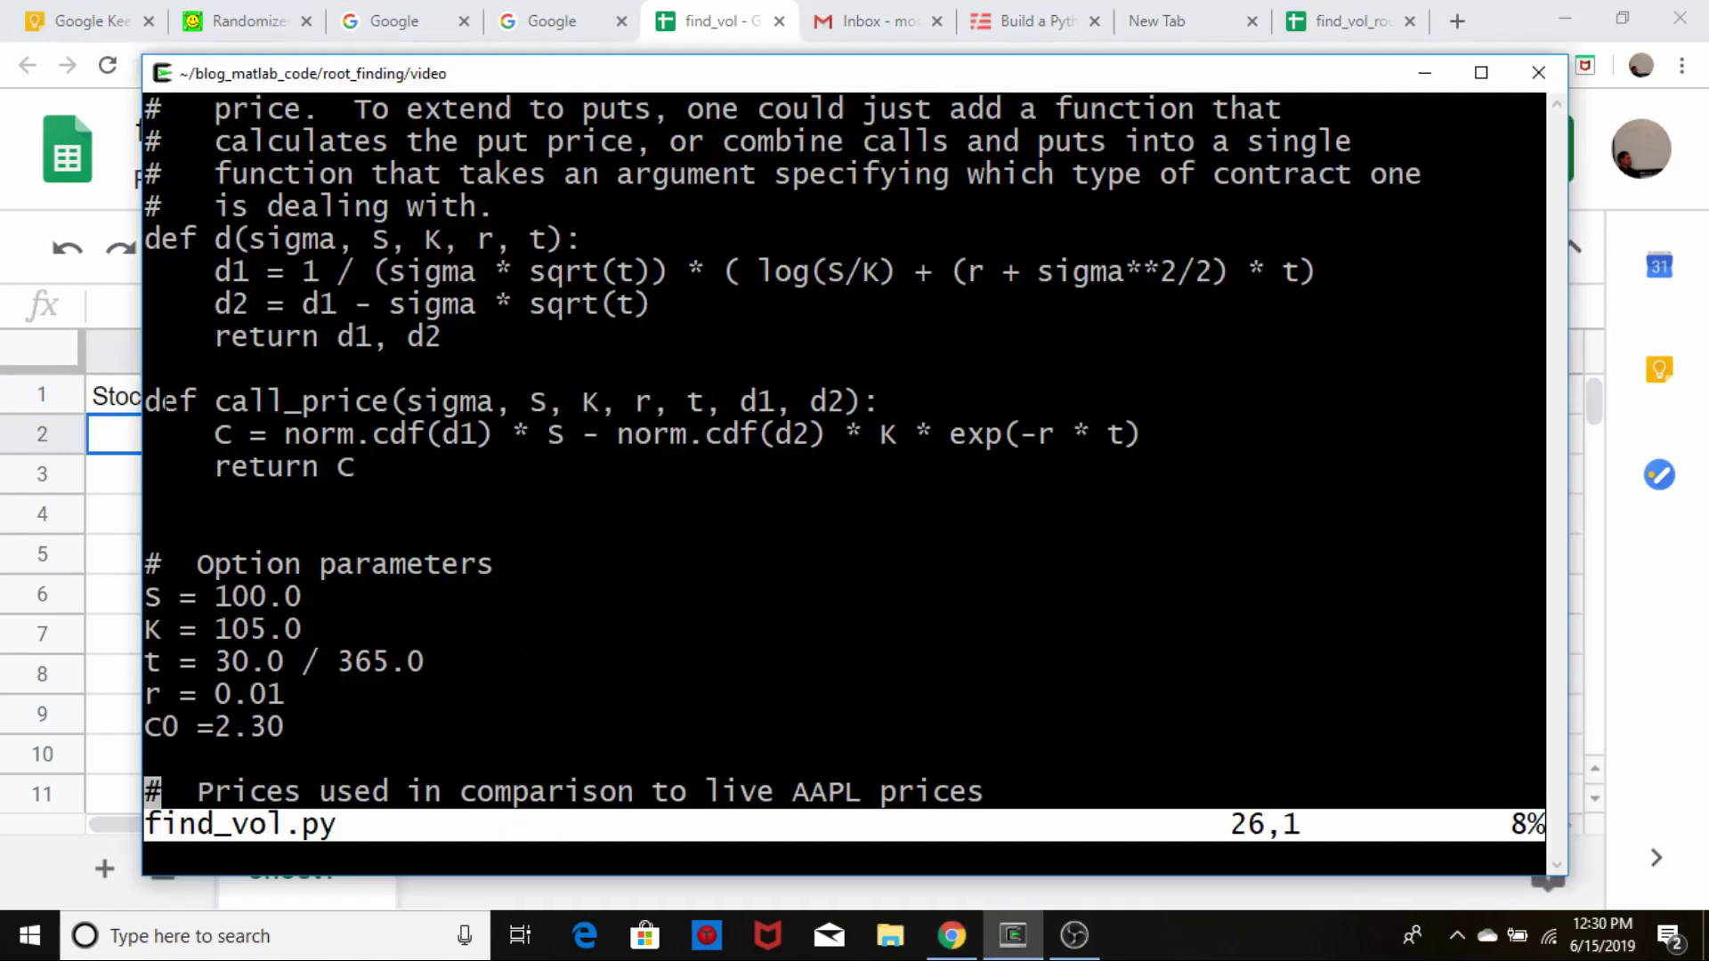
pyautogui.press('j')
pyautogui.press('j')
pyautogui.press('j')
pyautogui.press('j')
pyautogui.press('j')
pyautogui.press('j')
pyautogui.press('j')
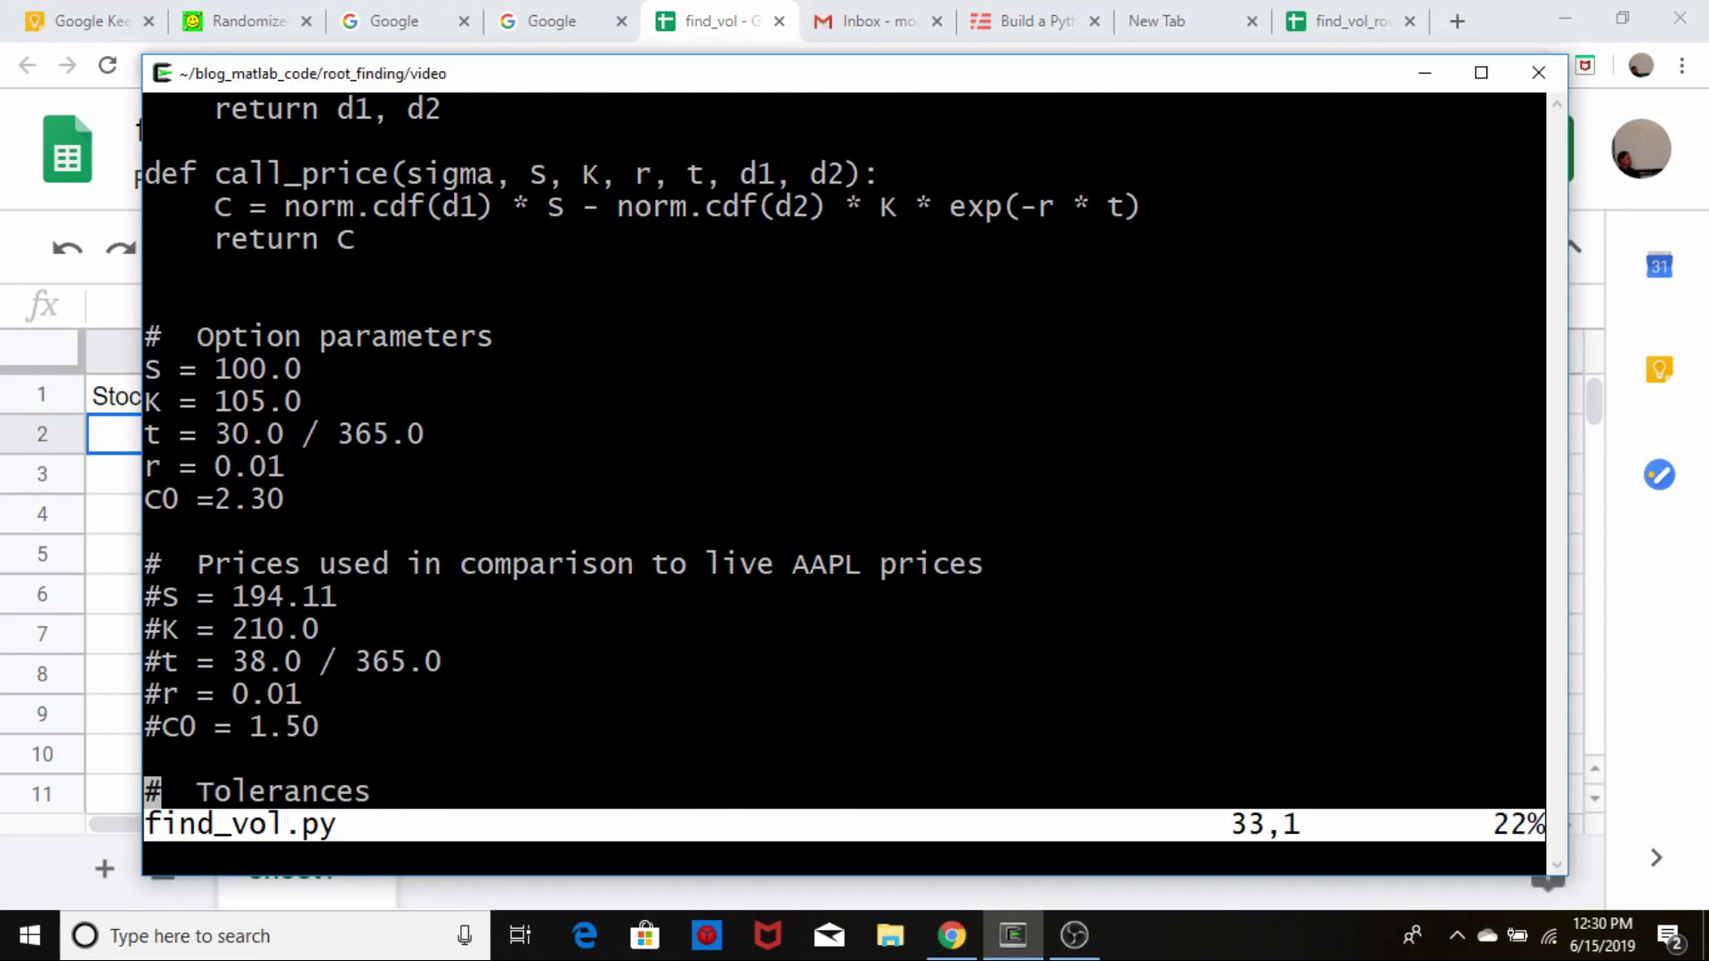
pyautogui.press('k')
pyautogui.press('k')
pyautogui.press('k')
pyautogui.press('k')
pyautogui.press('k')
pyautogui.press('k')
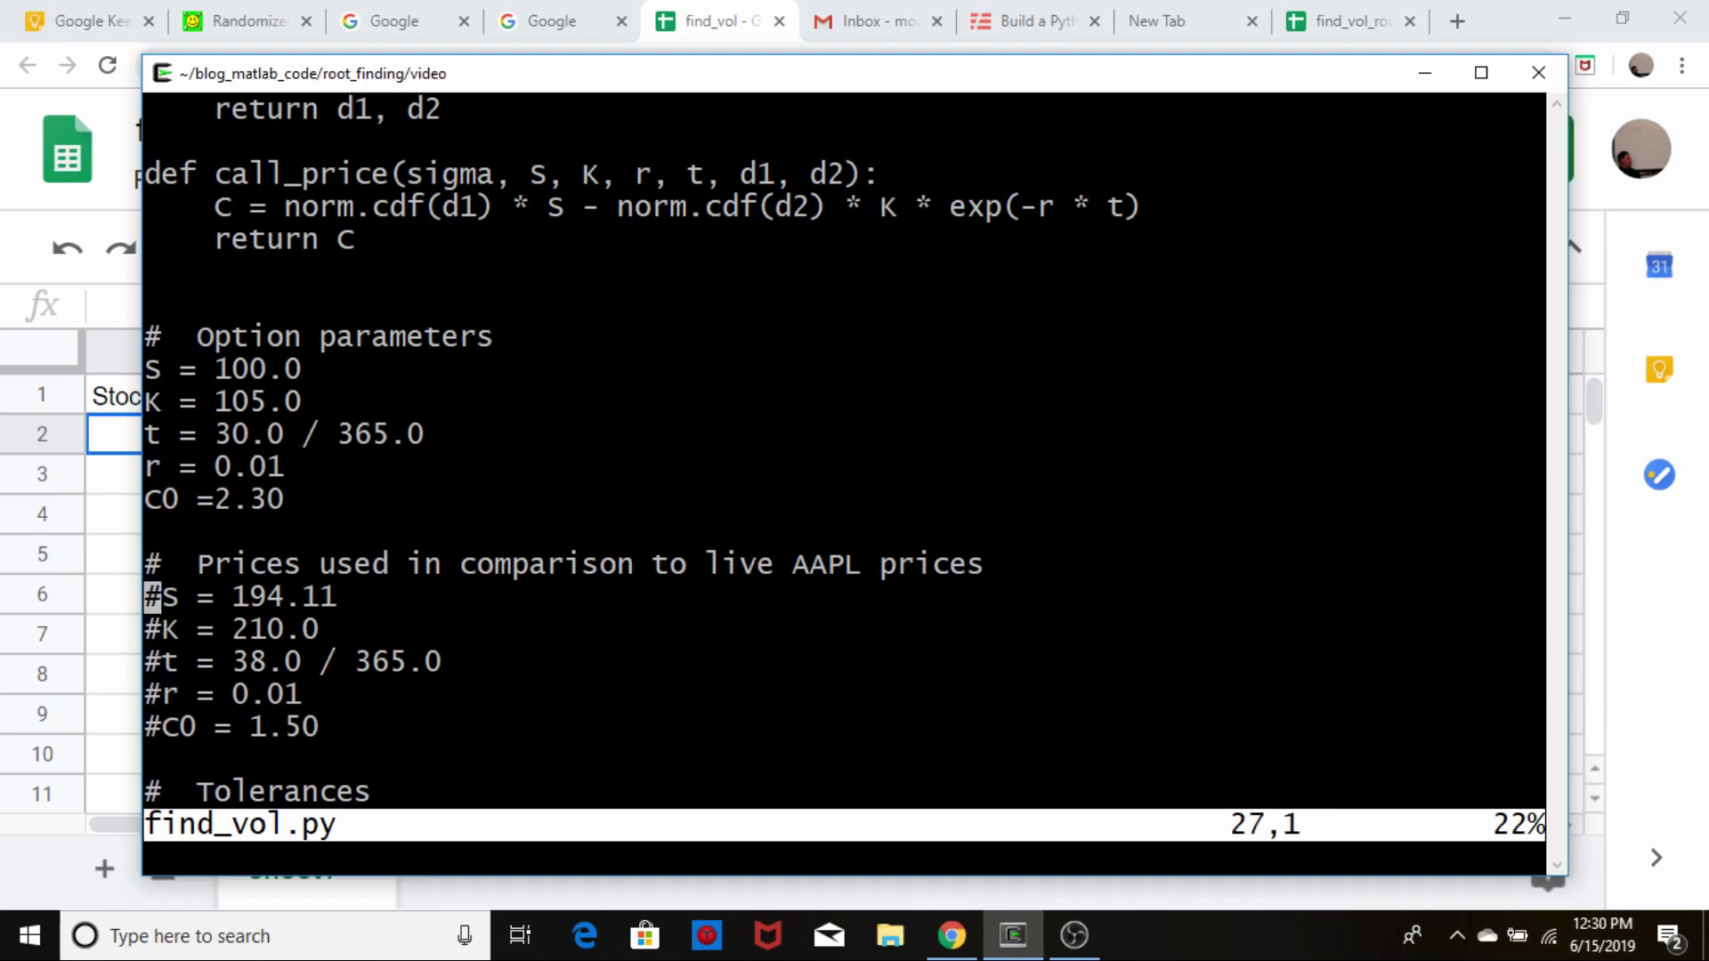
pyautogui.hotkey('ctrl', 'v')
pyautogui.press('j')
pyautogui.press('j')
pyautogui.press('j')
pyautogui.press('j')
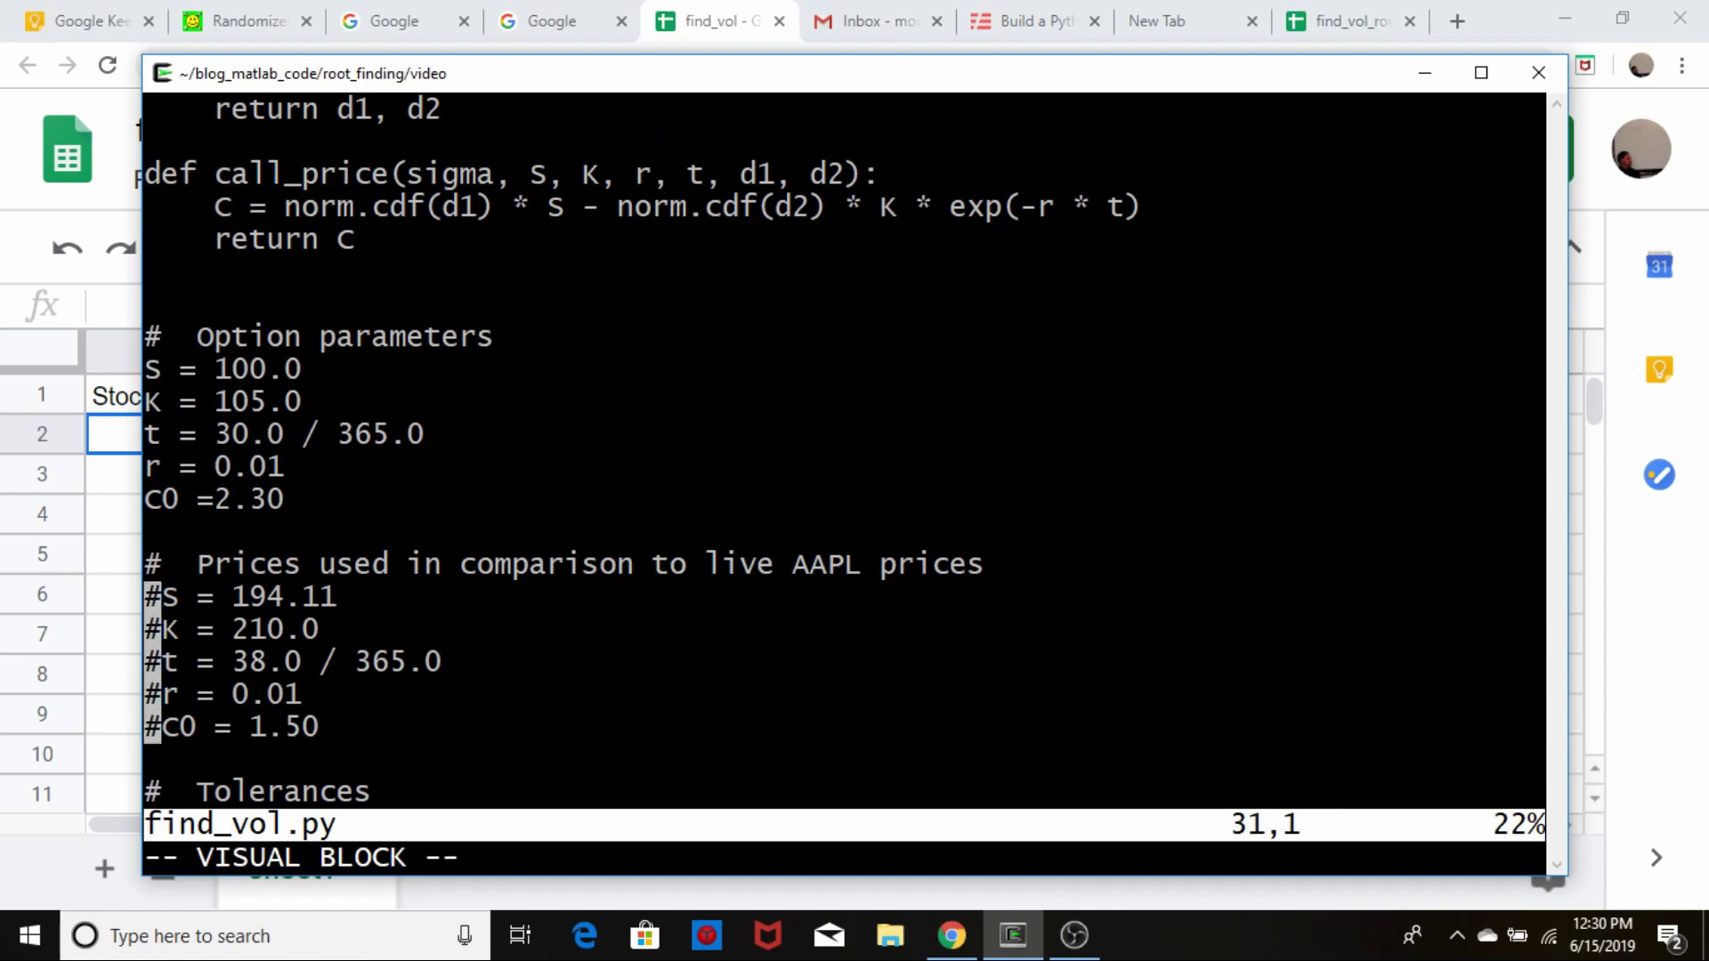
pyautogui.press('x')
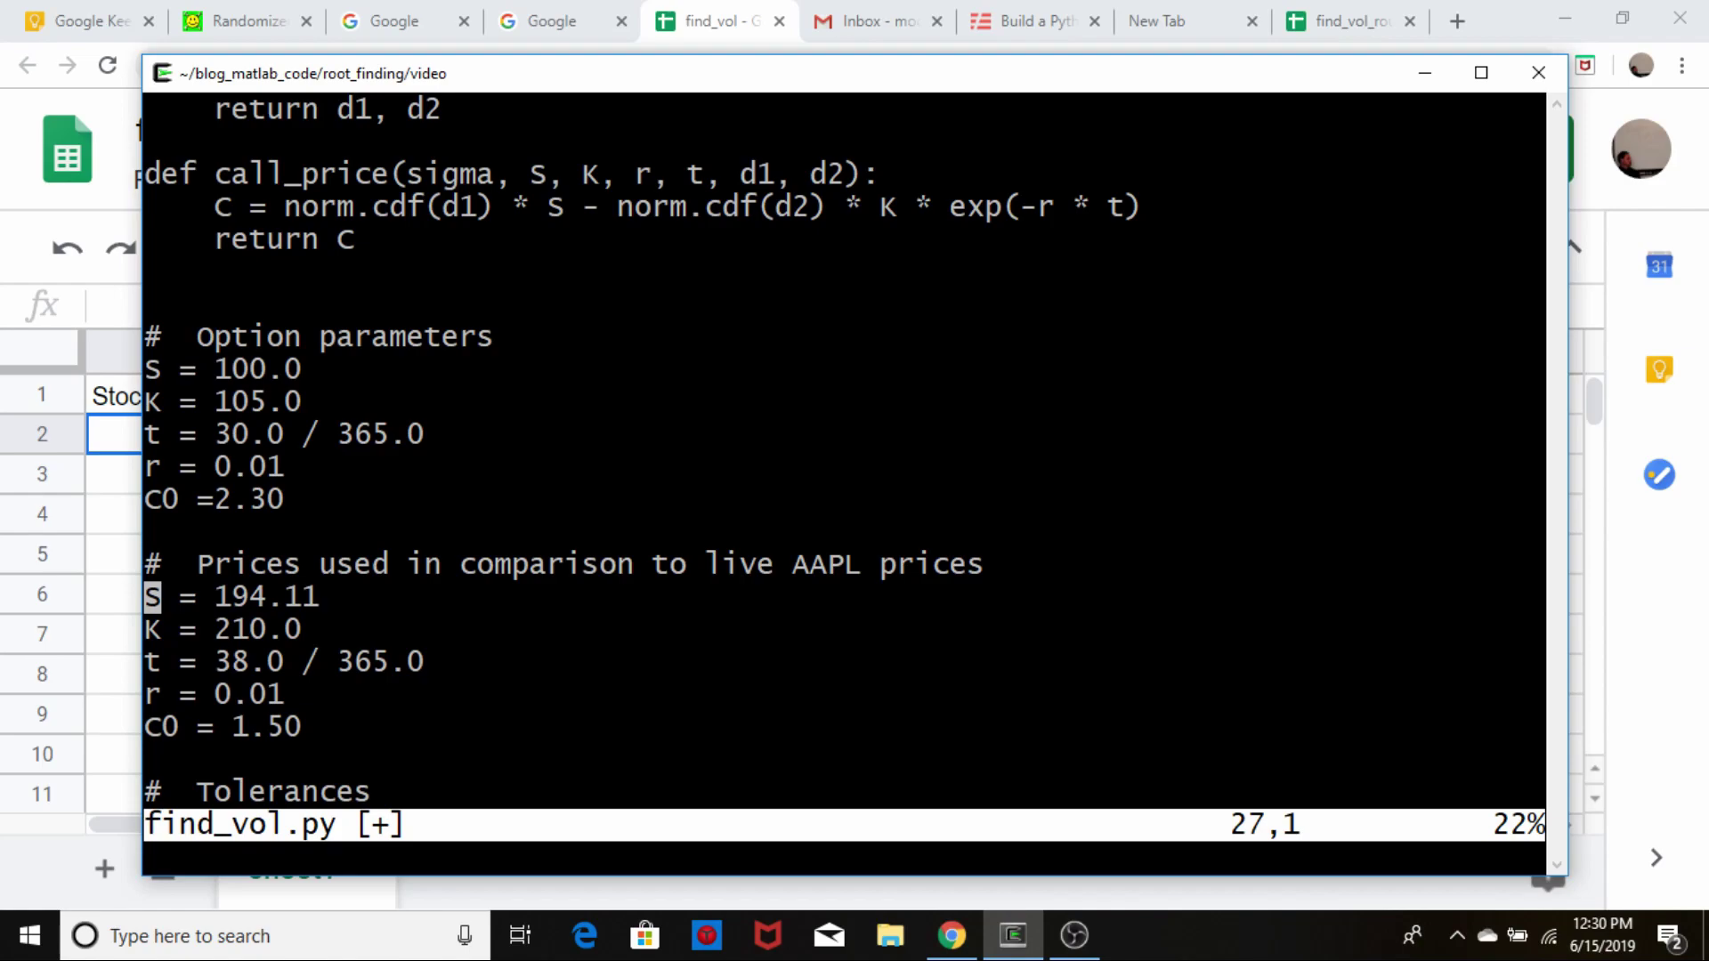
pyautogui.hotkey('alt', 'Tab')
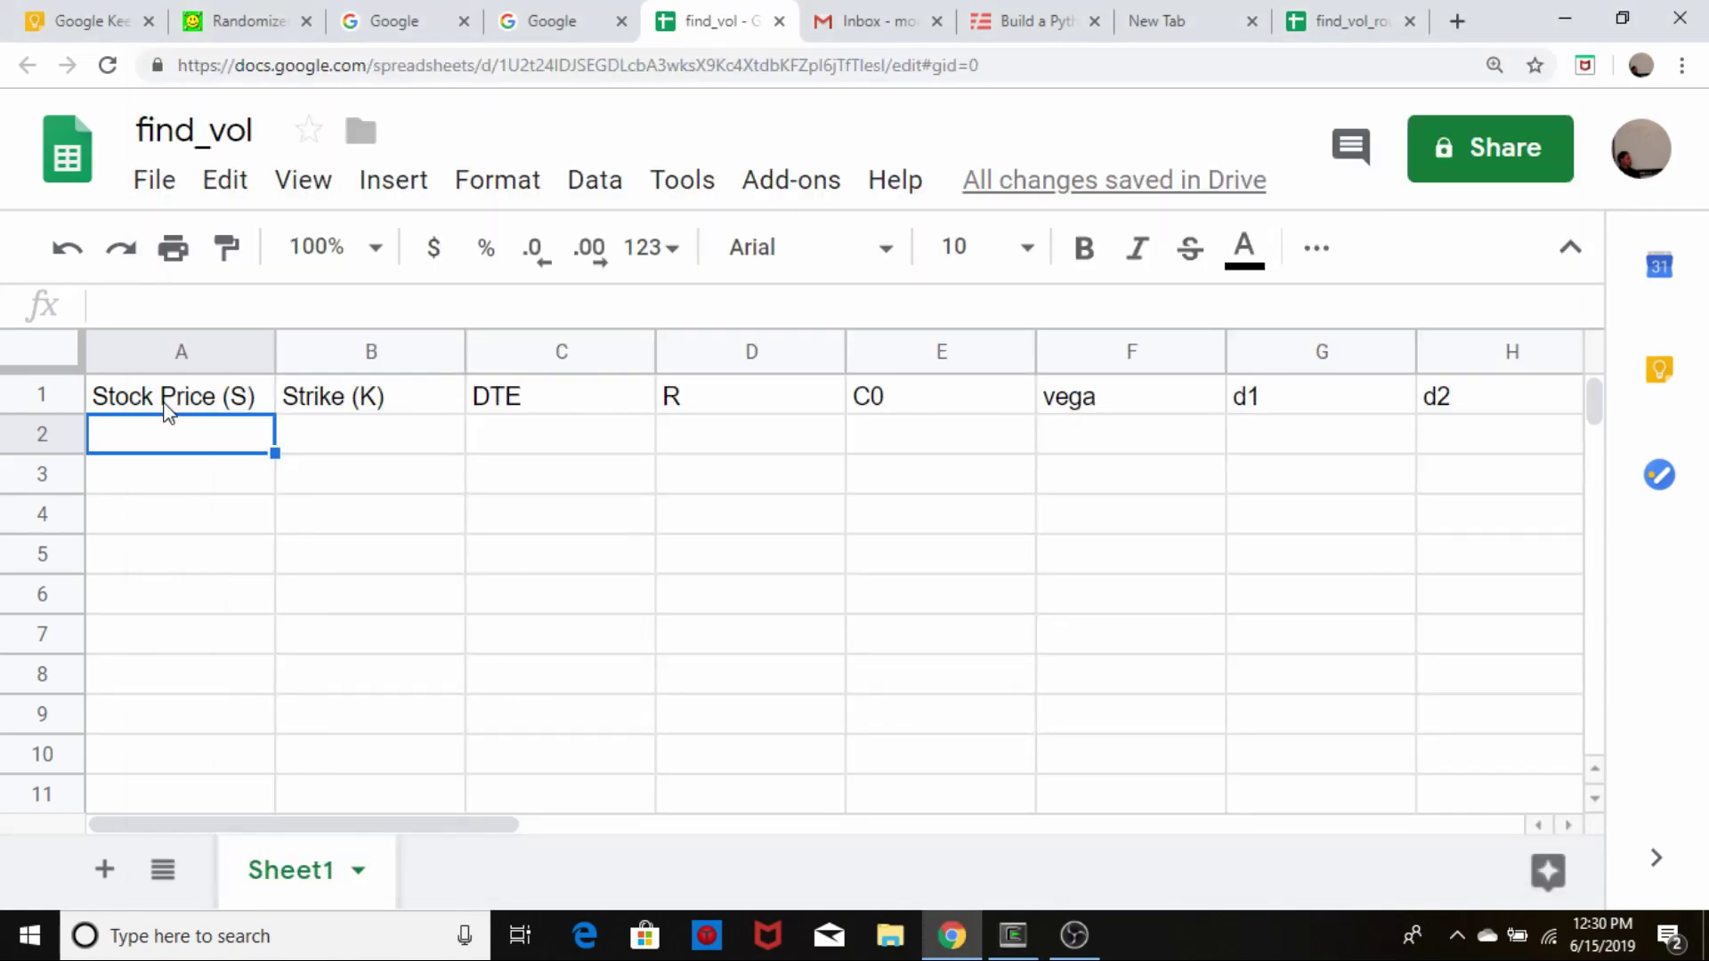
# - Enter stock price 197.11 in A2 and strike 210 in B2, reading values from the script
pyautogui.write('197.1')
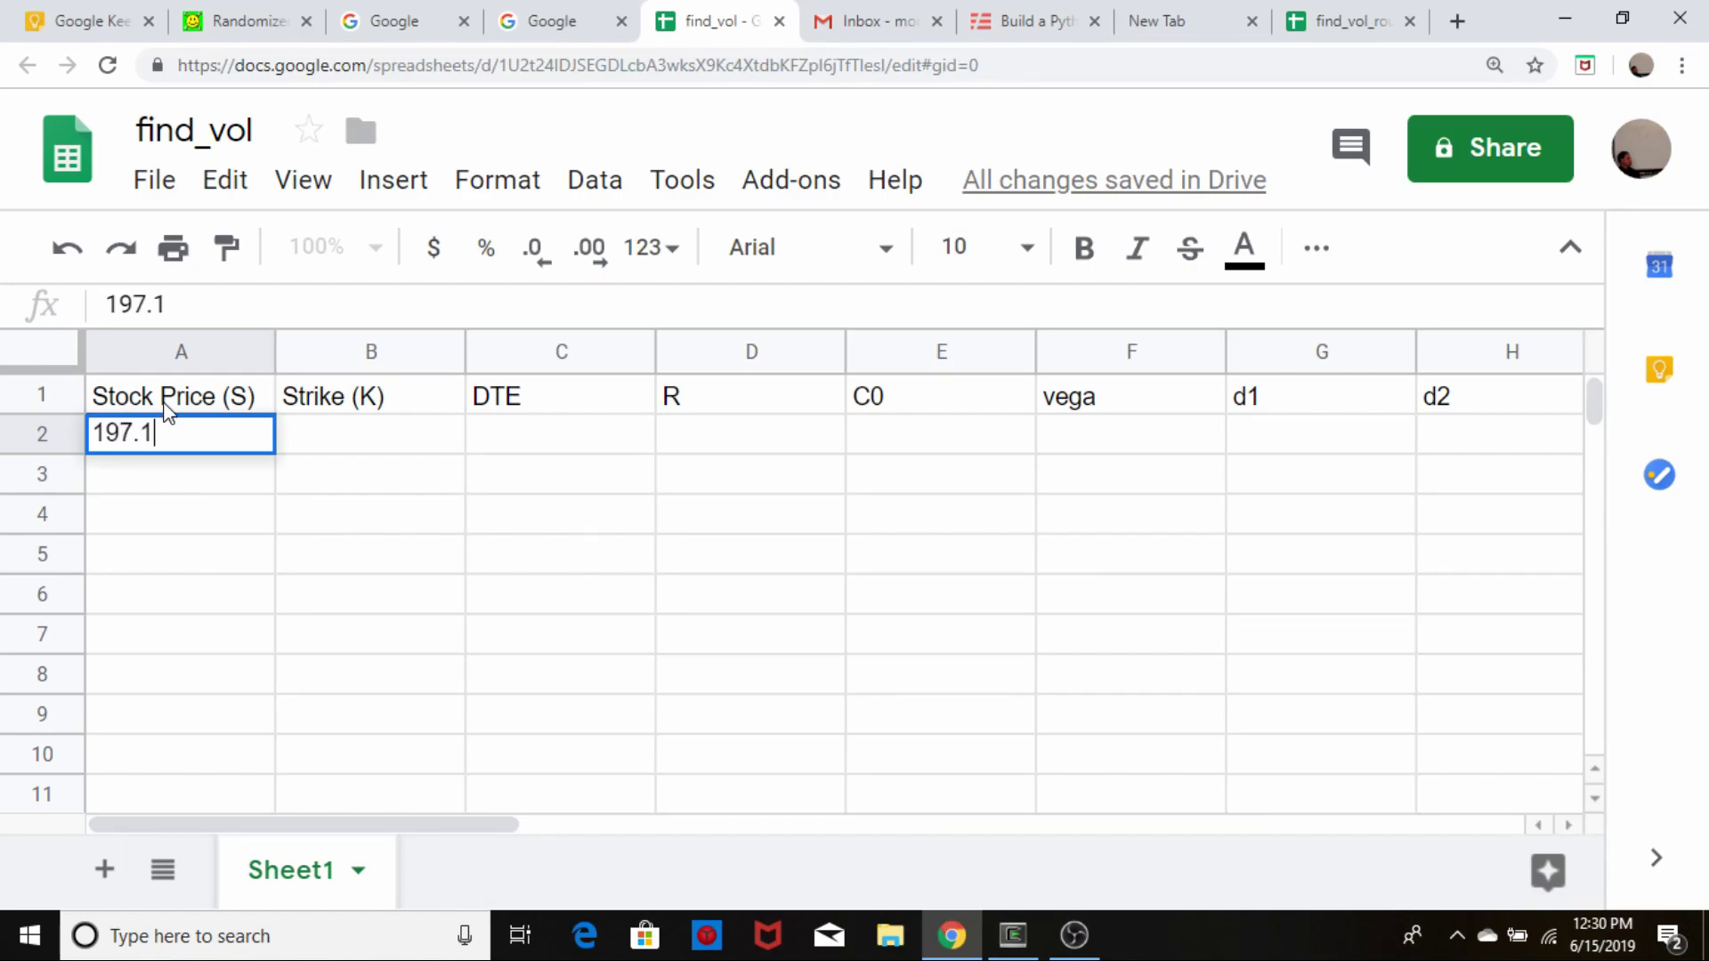
pyautogui.write('1')
pyautogui.press('Tab')
pyautogui.hotkey('alt', 'Tab')
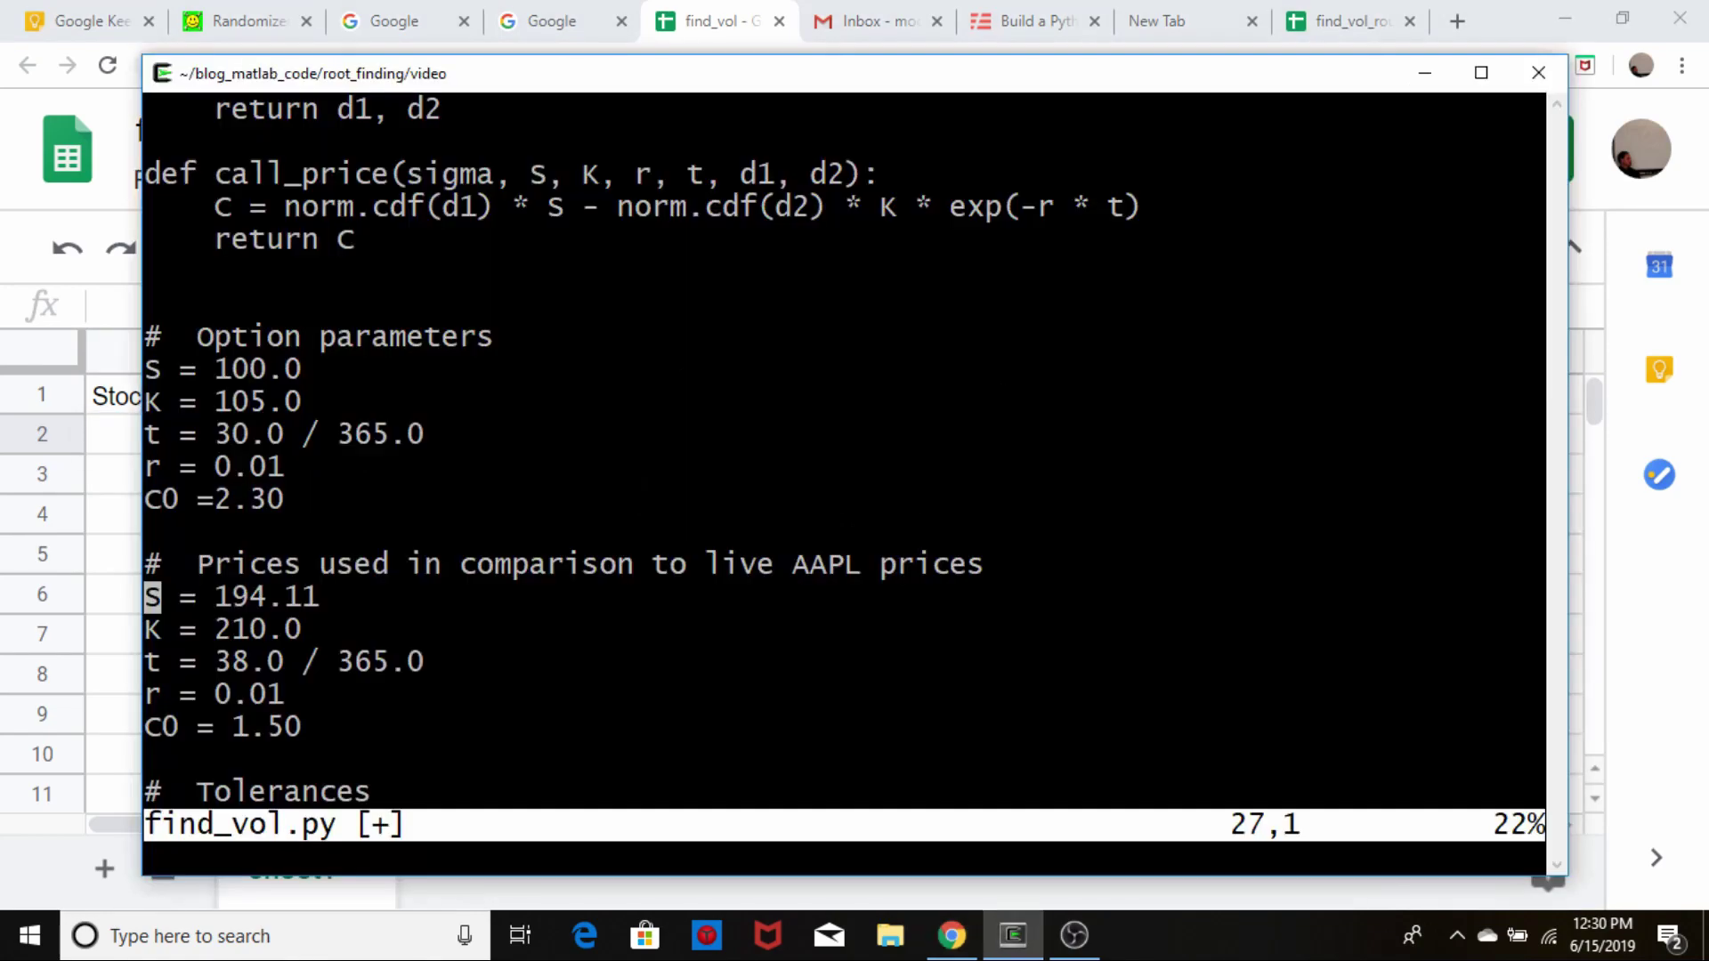
pyautogui.press('j')
pyautogui.hotkey('alt', 'Tab')
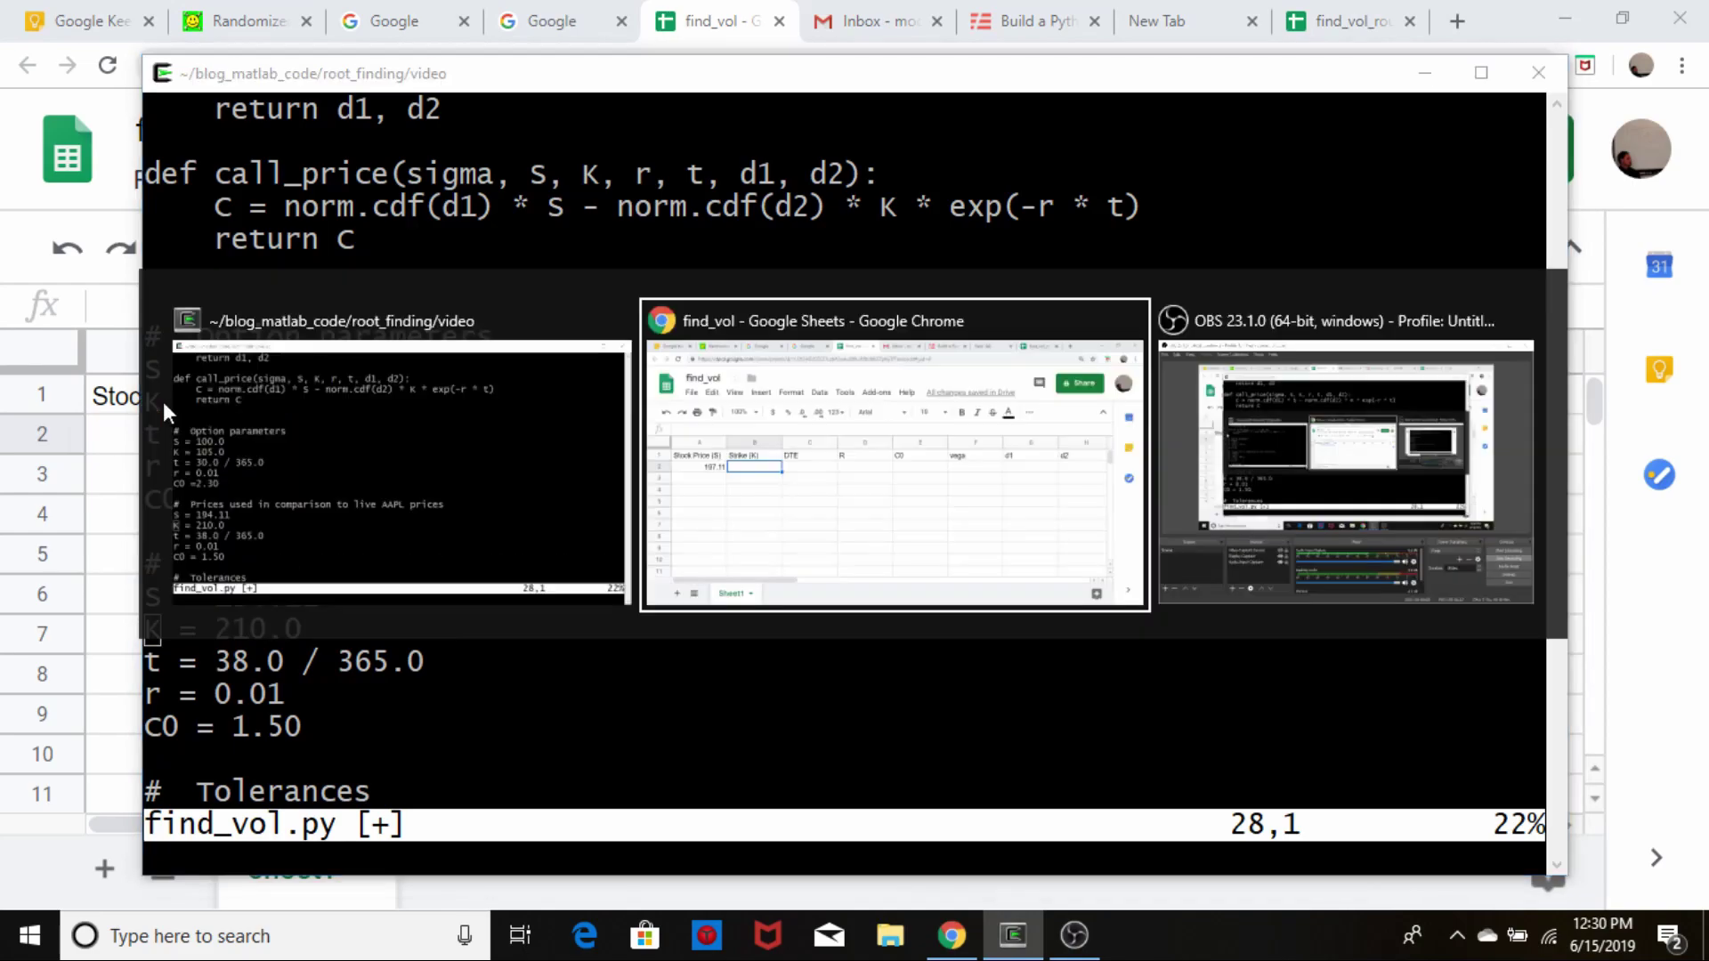
pyautogui.hotkey('alt', 'Tab')
pyautogui.hotkey('alt', 'Tab')
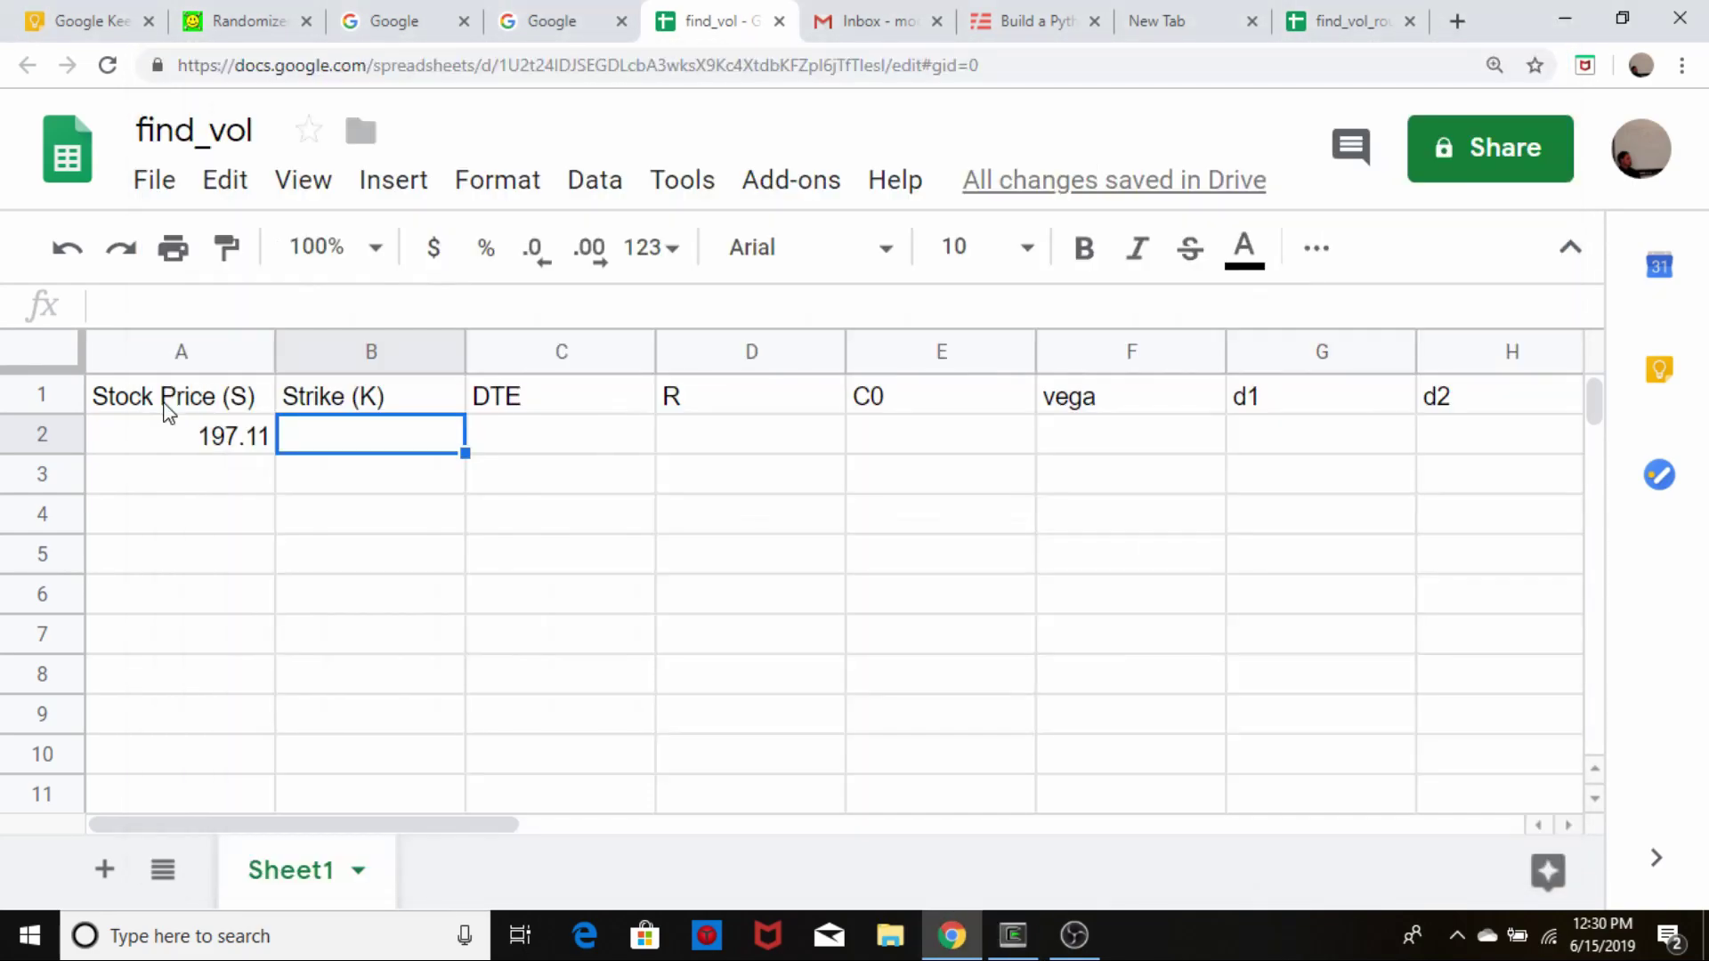
pyautogui.write('210')
pyautogui.press('Tab')
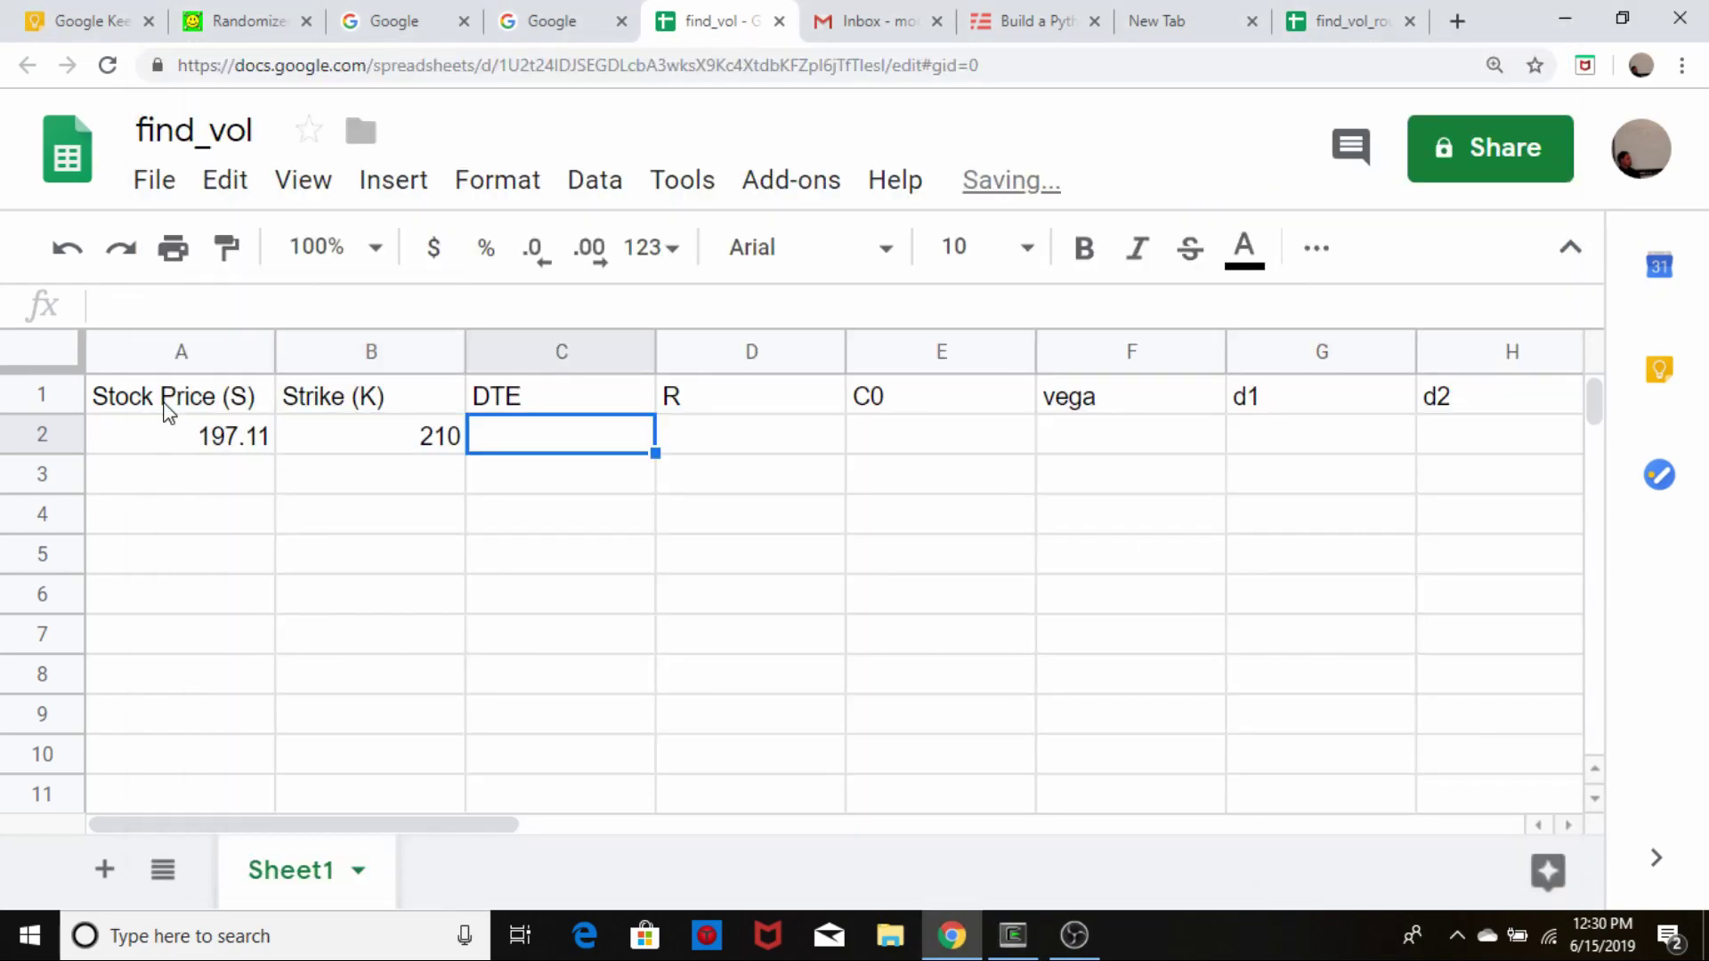
# - Fill DTE as =38/365, R as 0.01 and C0 as 1.5 in row 2
pyautogui.hotkey('alt', 'Tab')
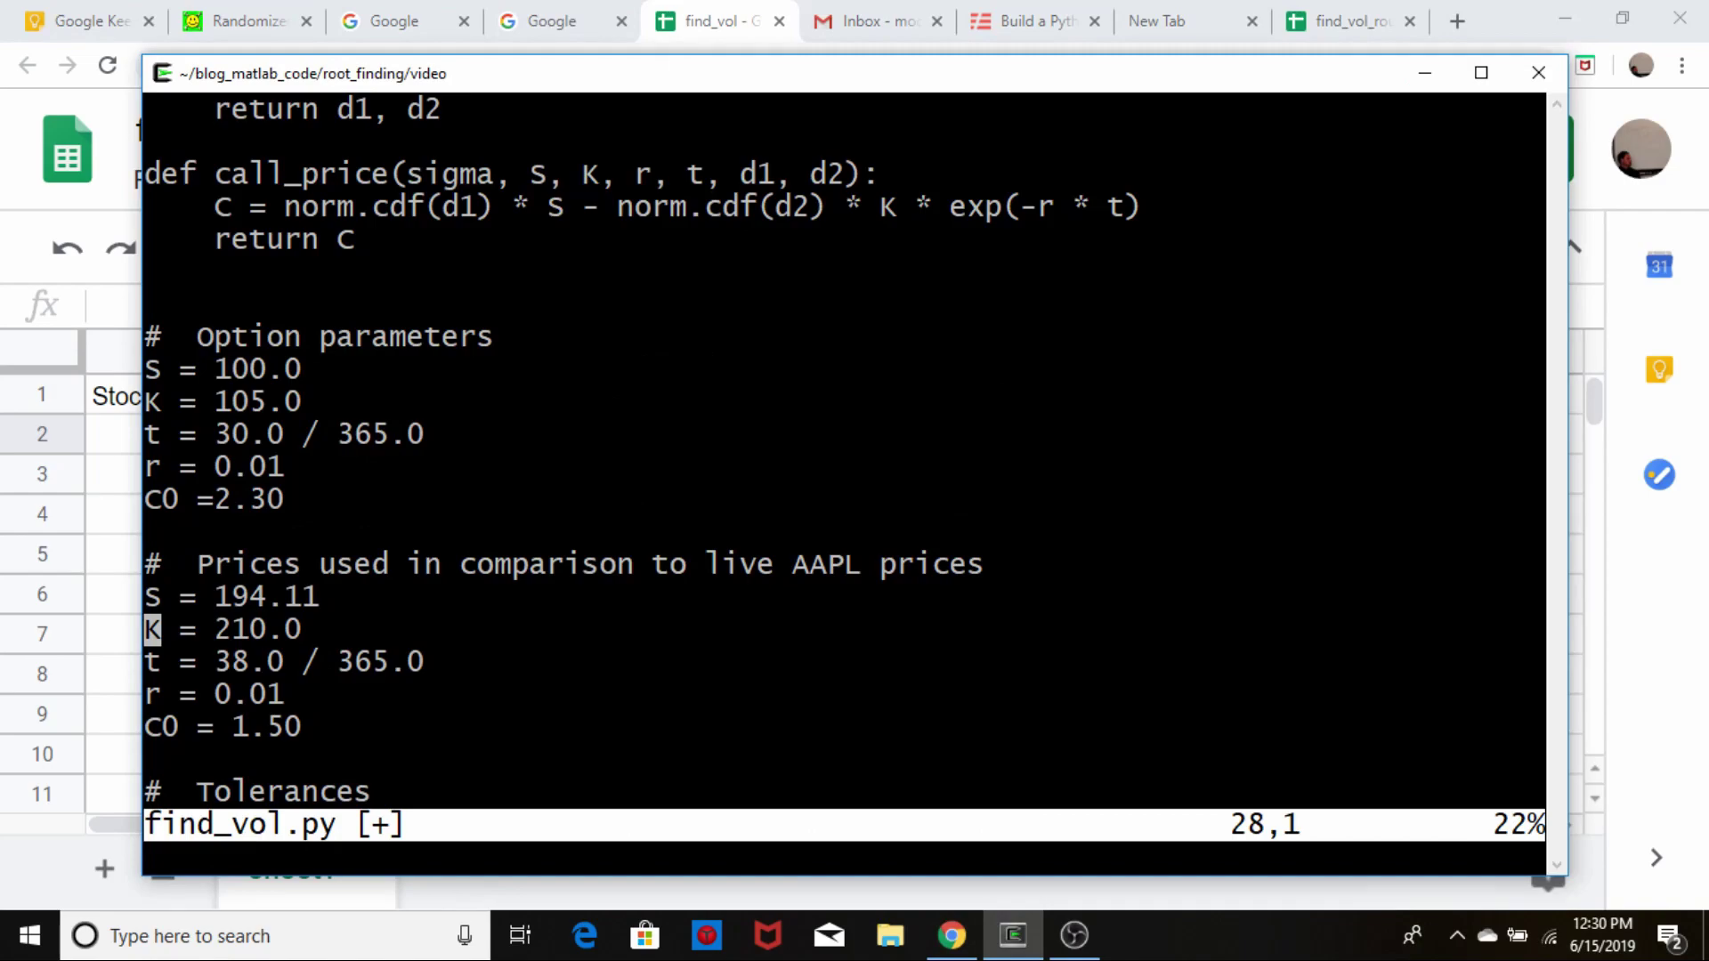
pyautogui.hotkey('alt', 'Tab')
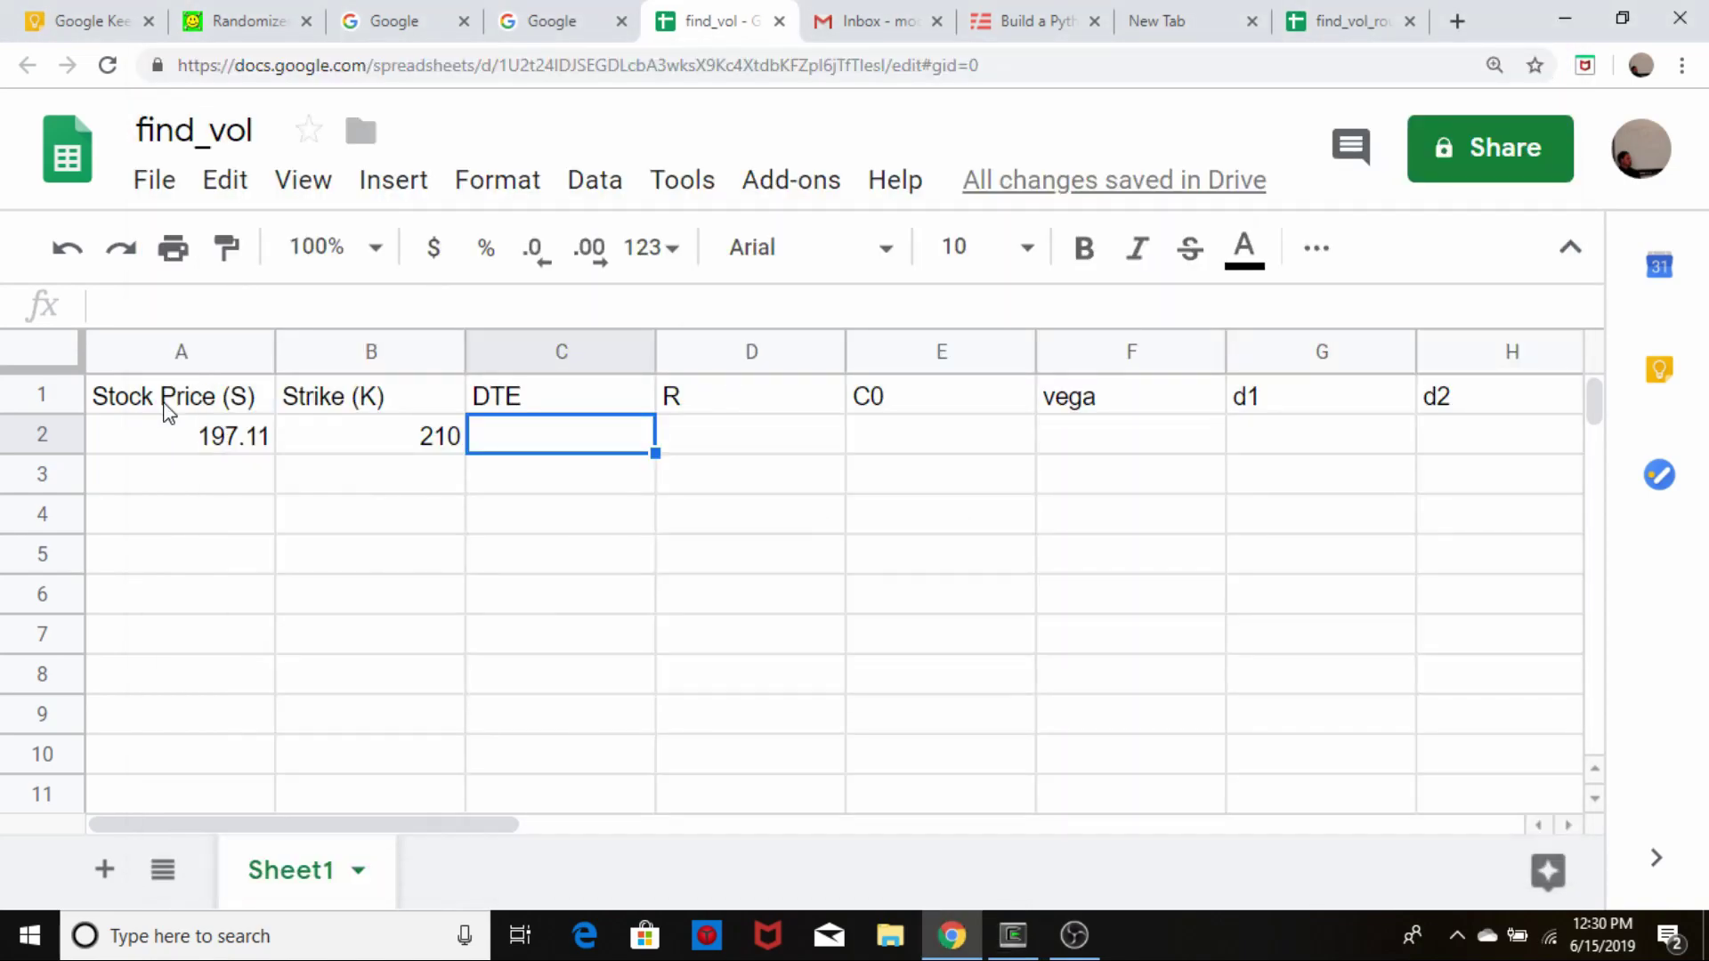
pyautogui.write('=38/')
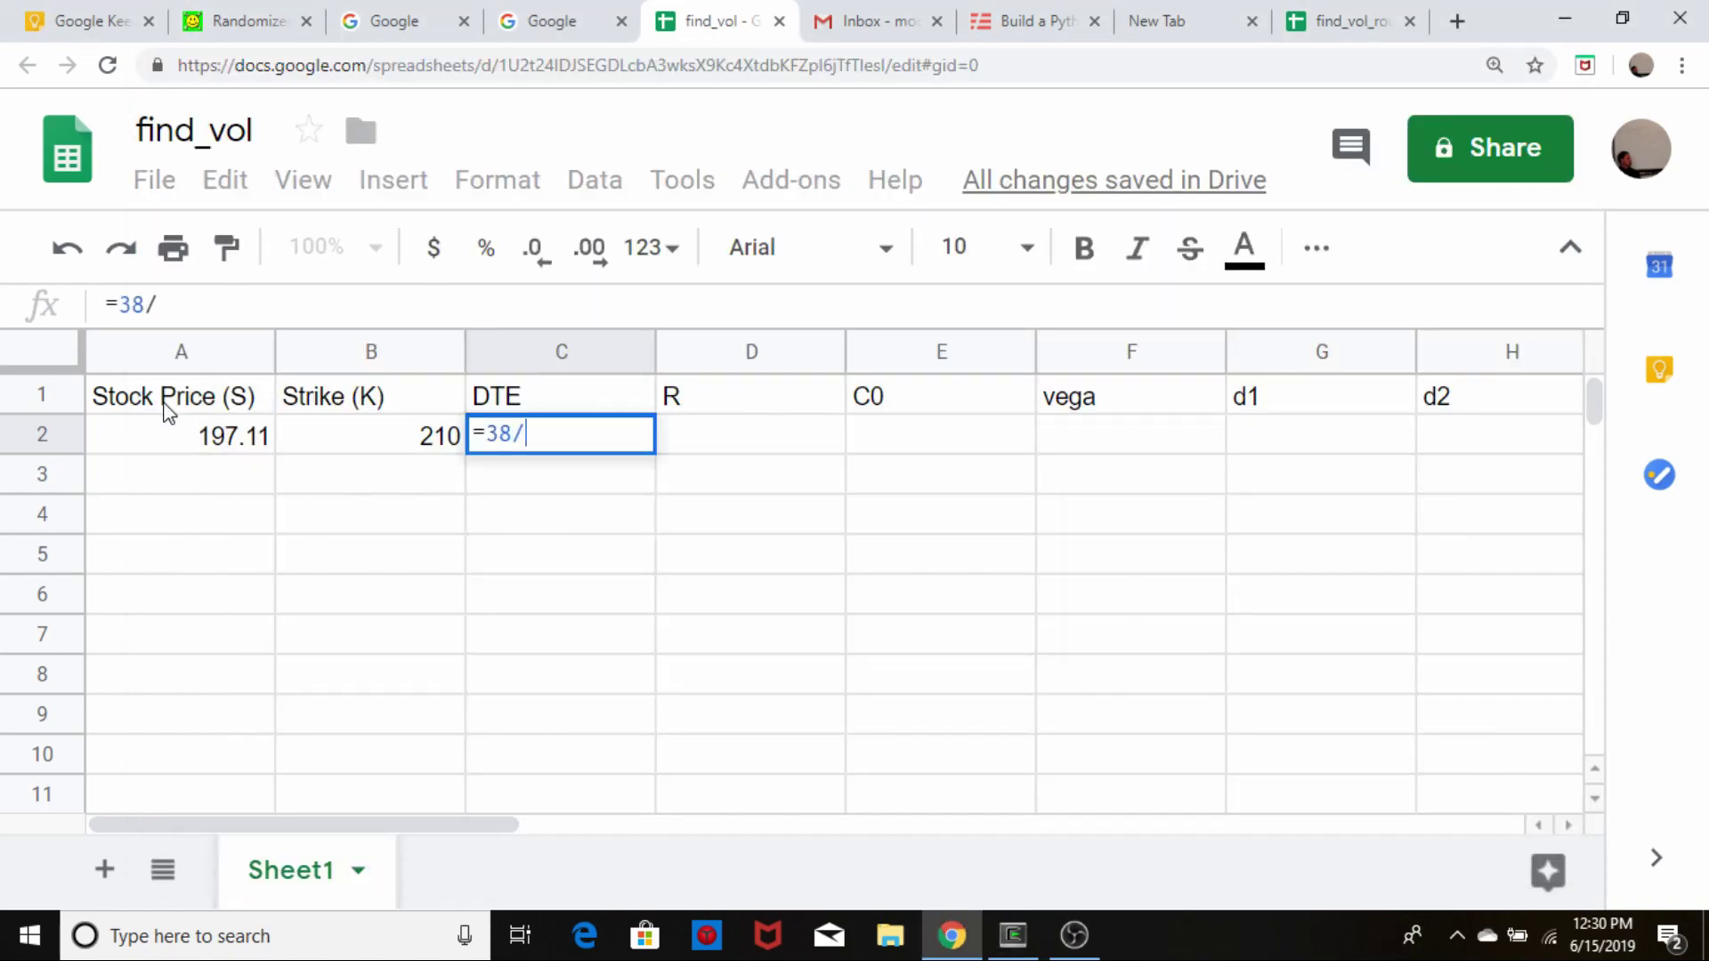
pyautogui.write('365')
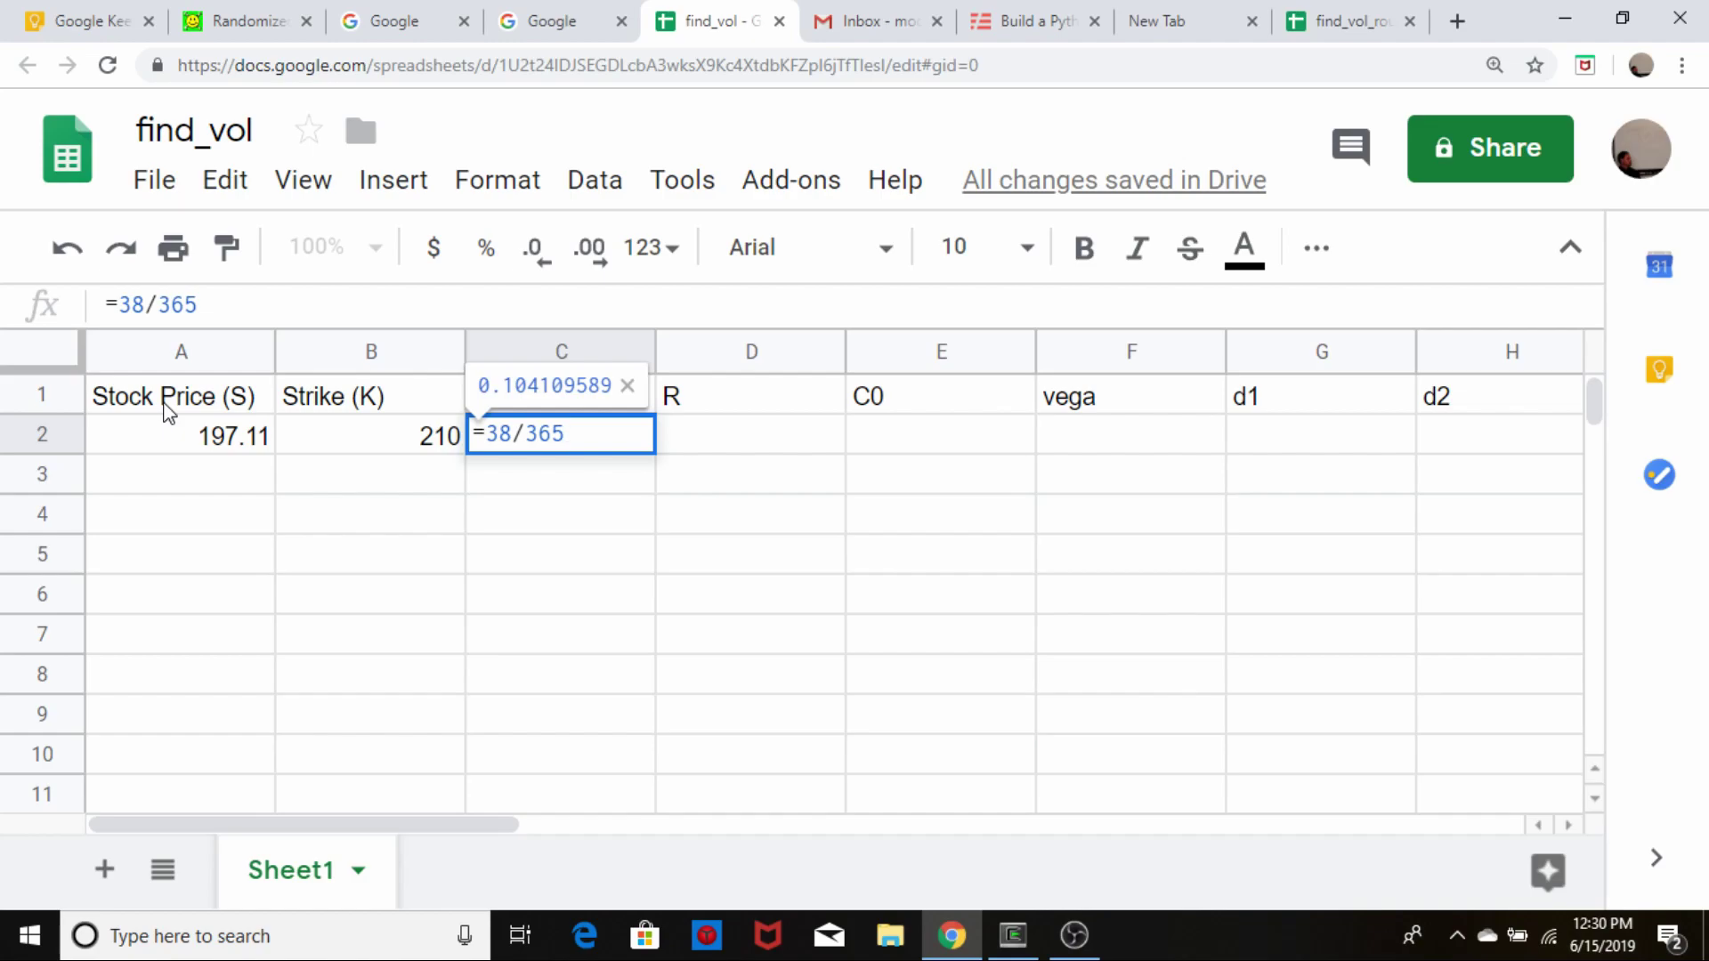
pyautogui.press('Return')
pyautogui.press('Up')
pyautogui.press('Right')
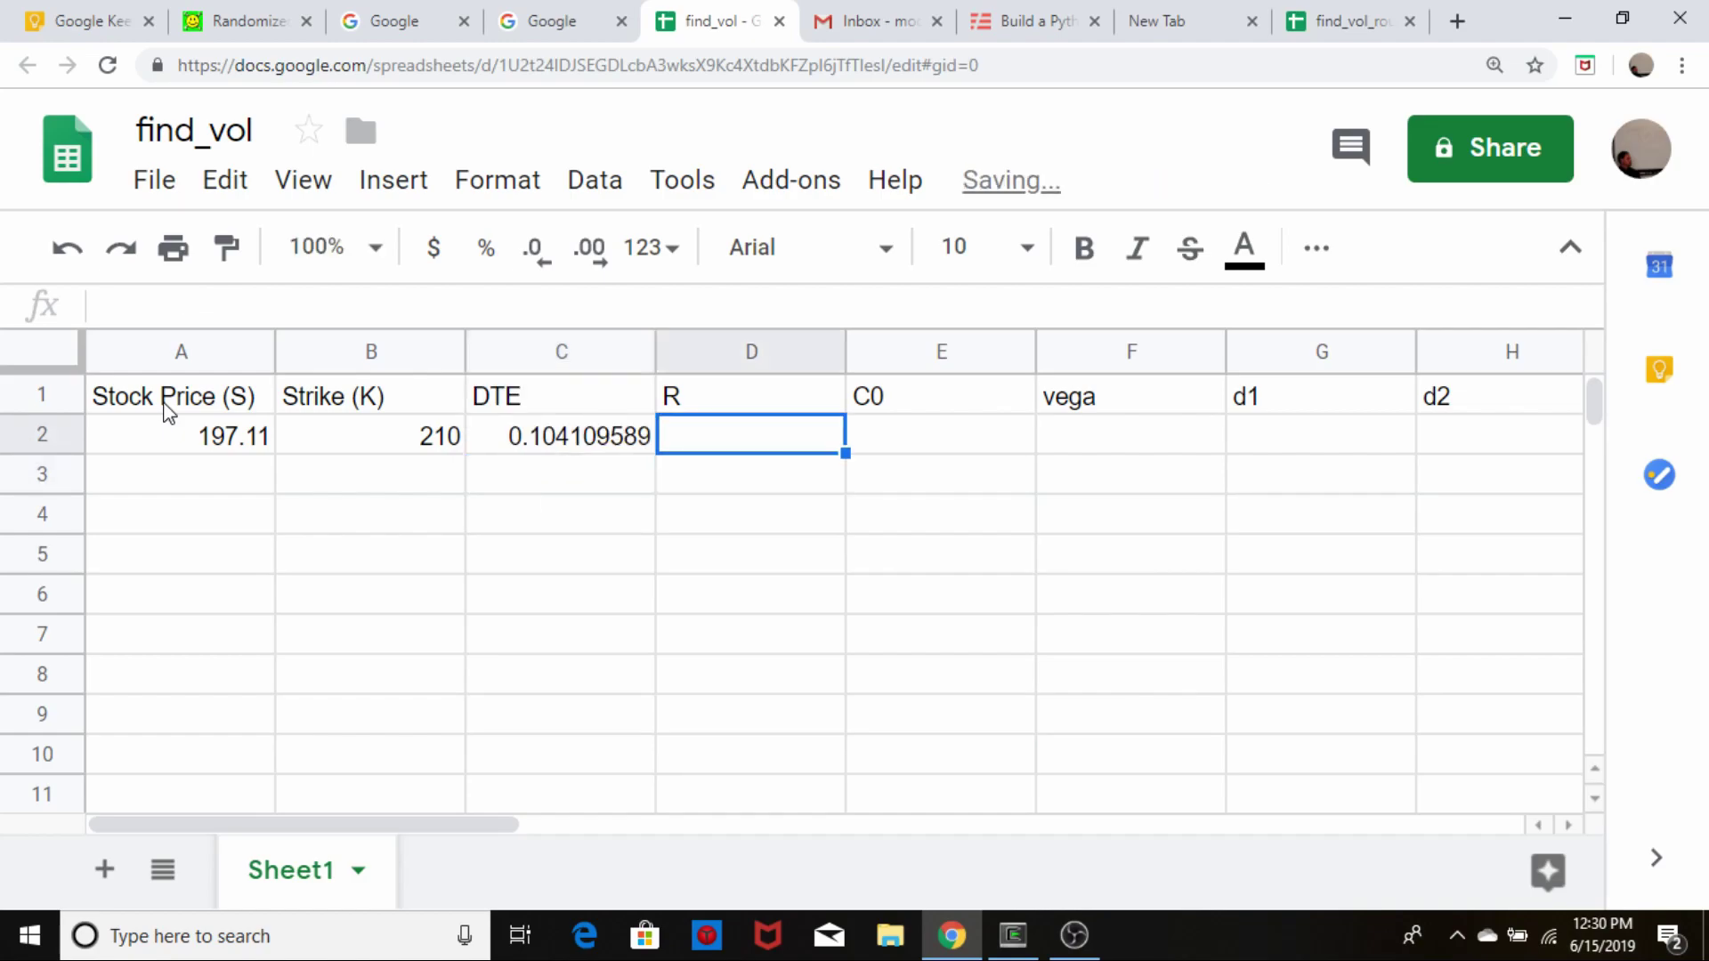
pyautogui.write('0.01')
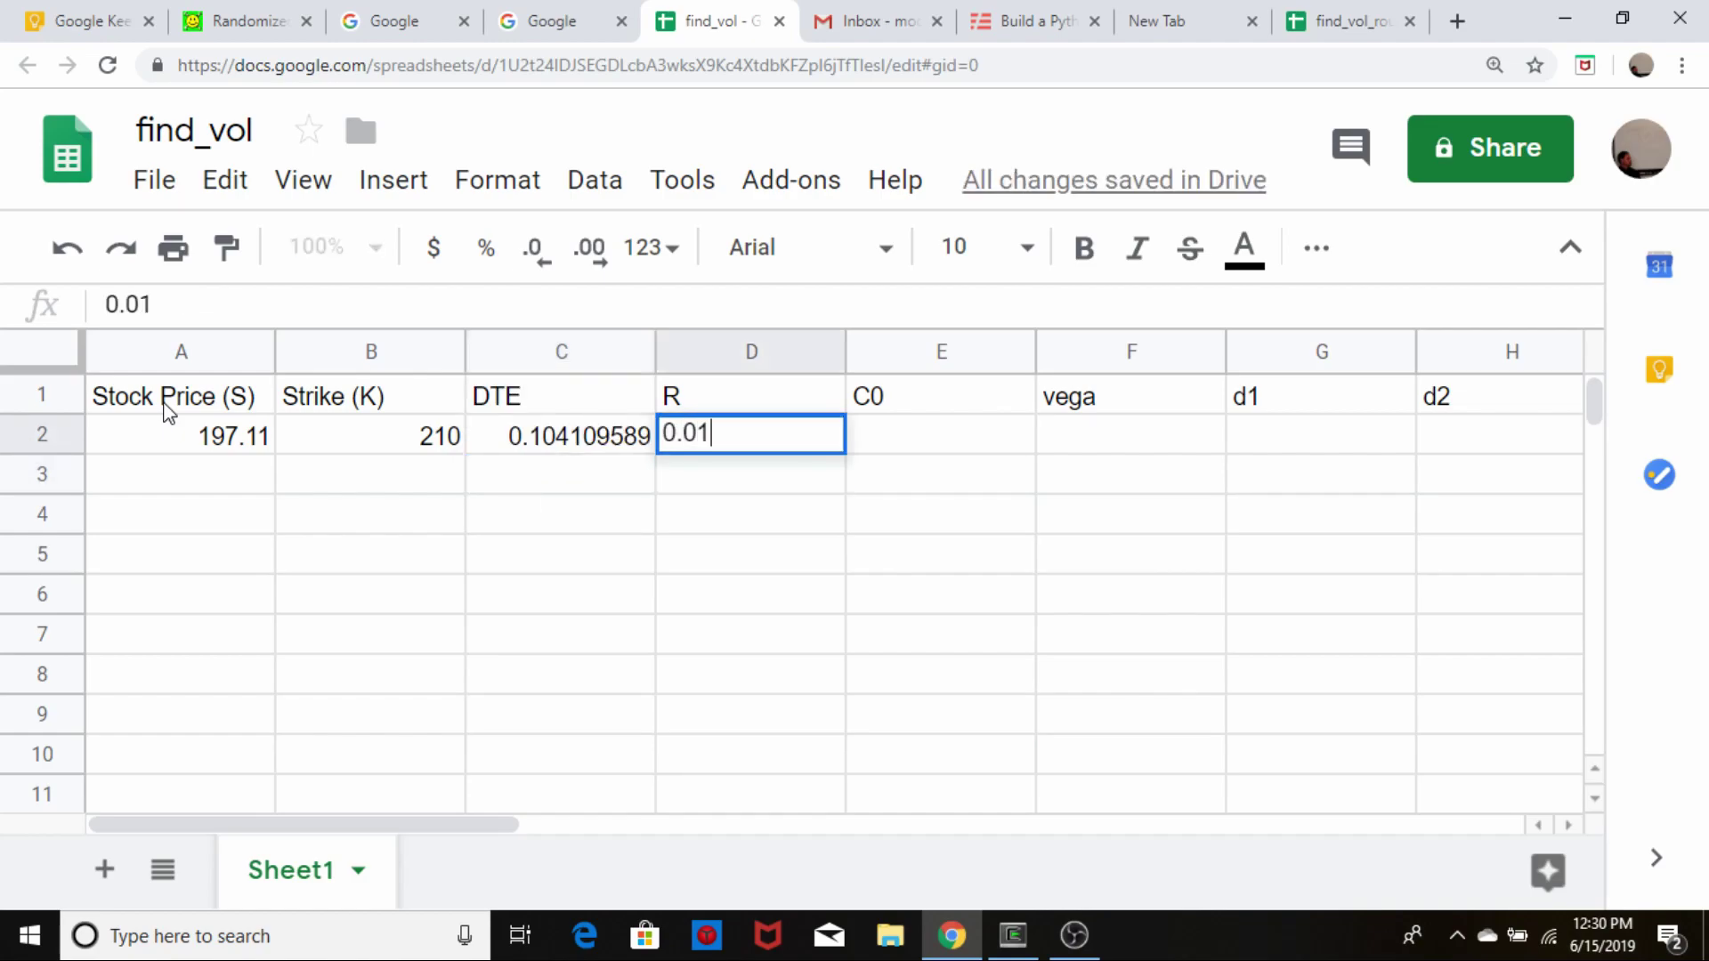
pyautogui.press('Tab')
pyautogui.hotkey('alt', 'Tab')
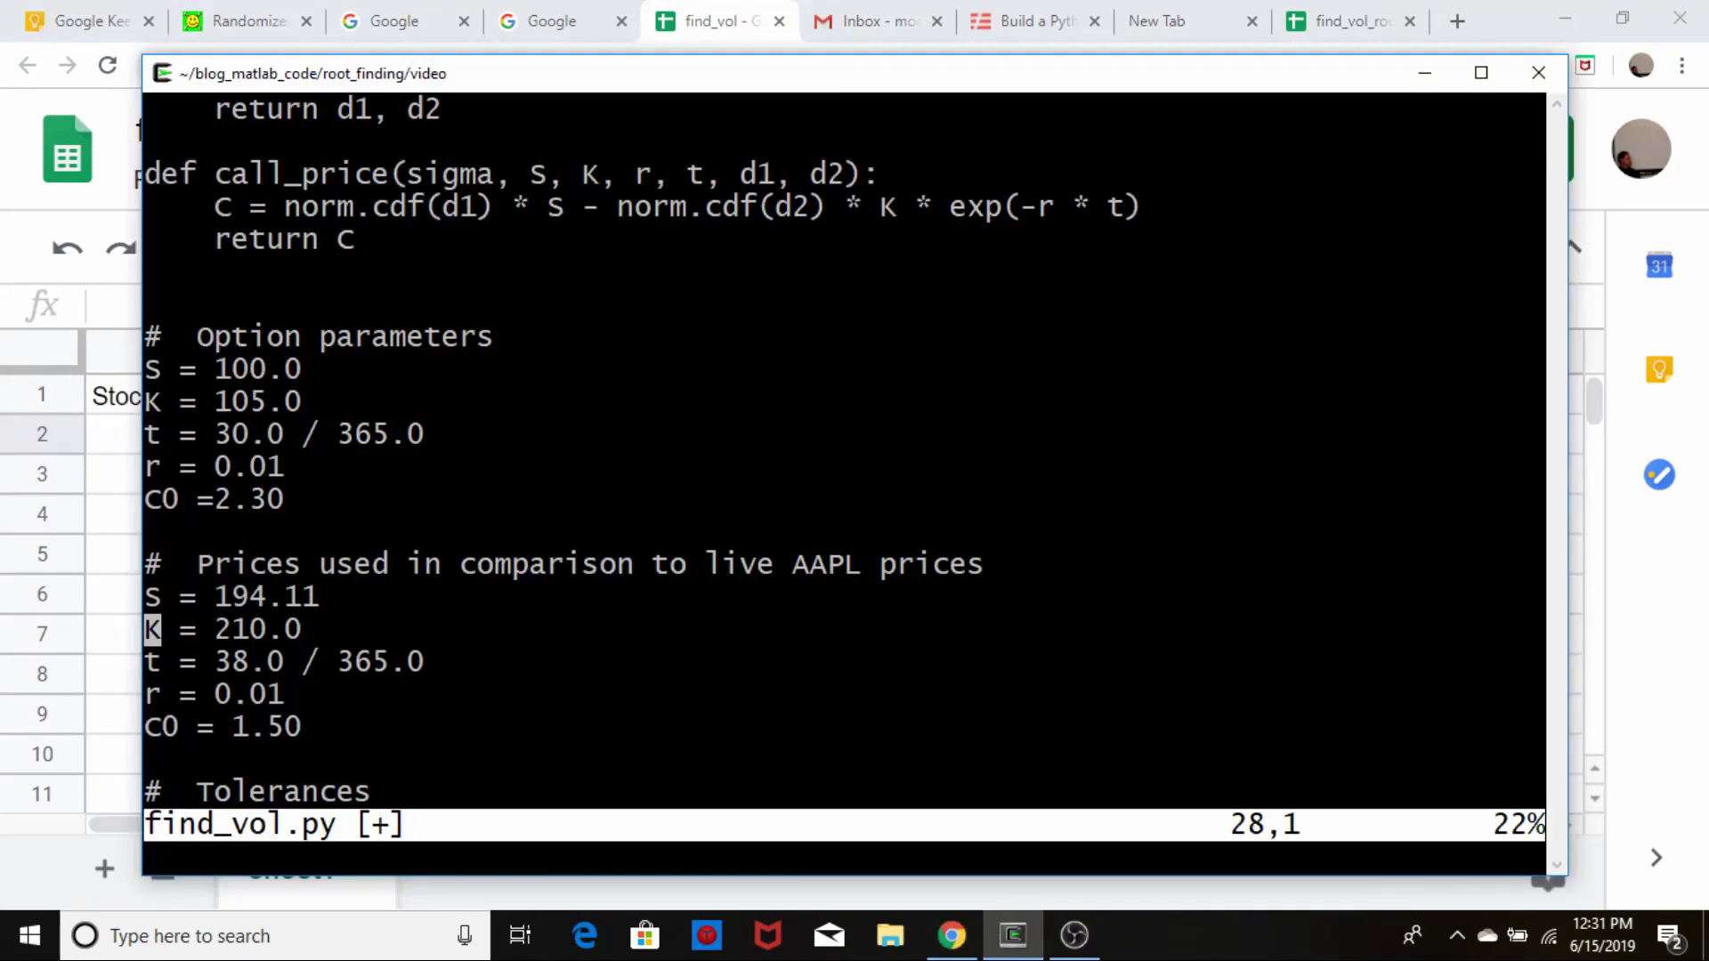
pyautogui.hotkey('alt', 'Tab')
pyautogui.write('1.5')
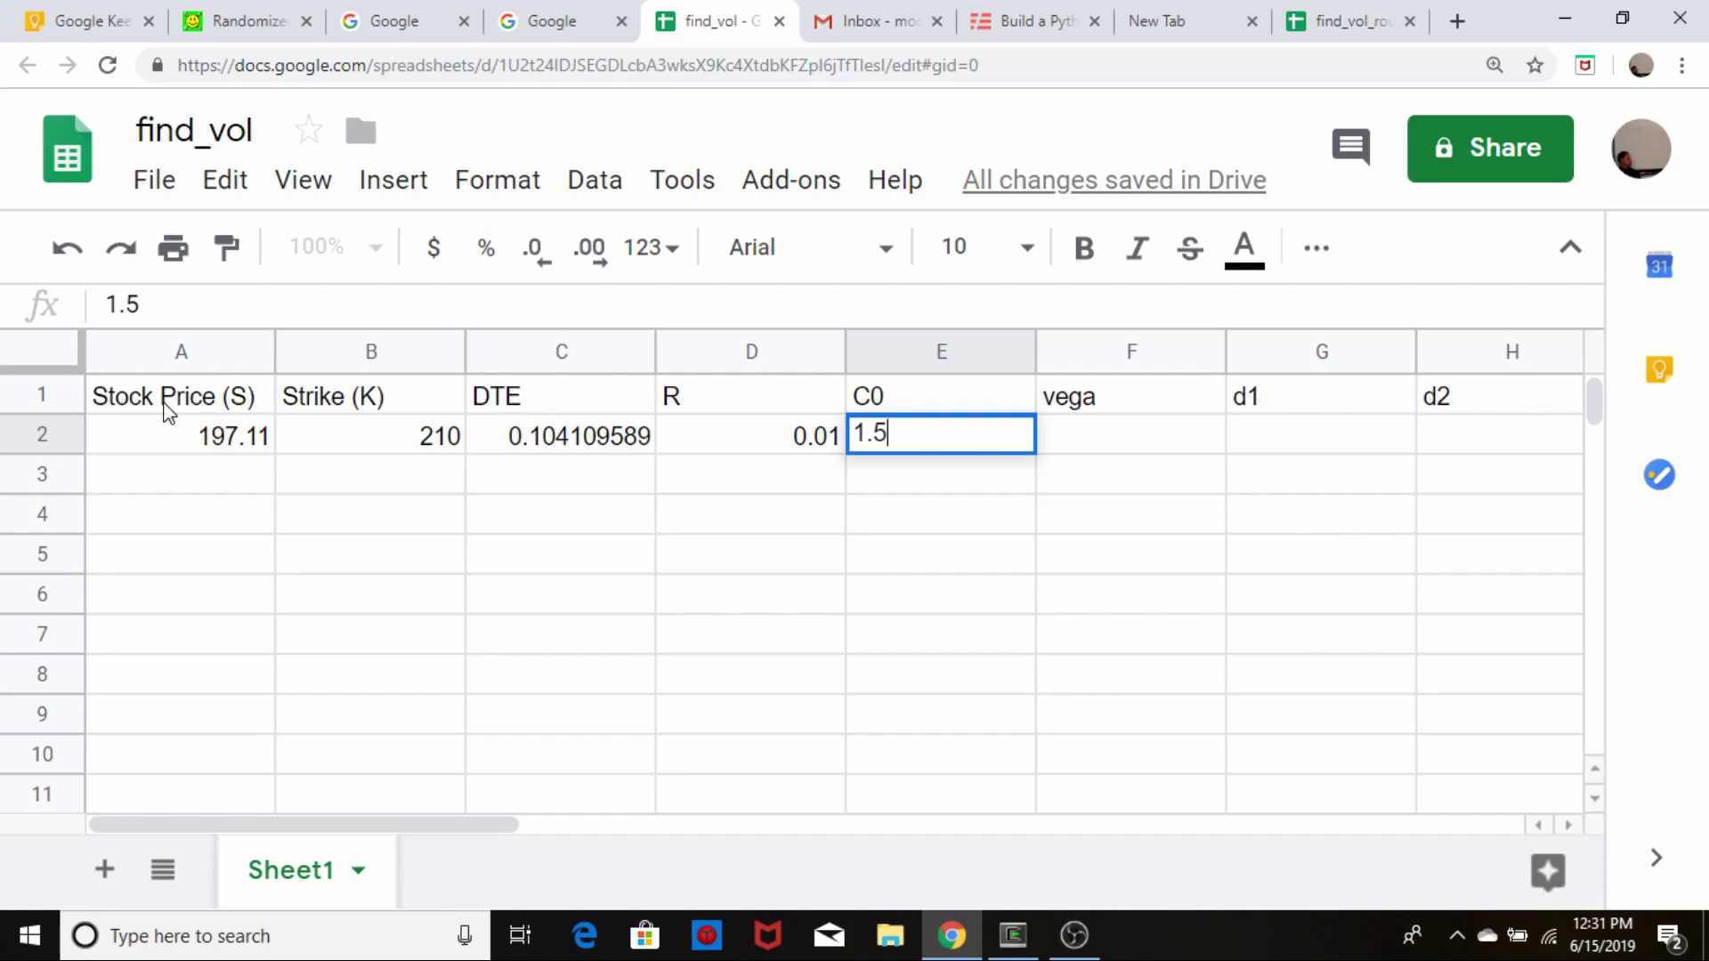
pyautogui.press('Tab')
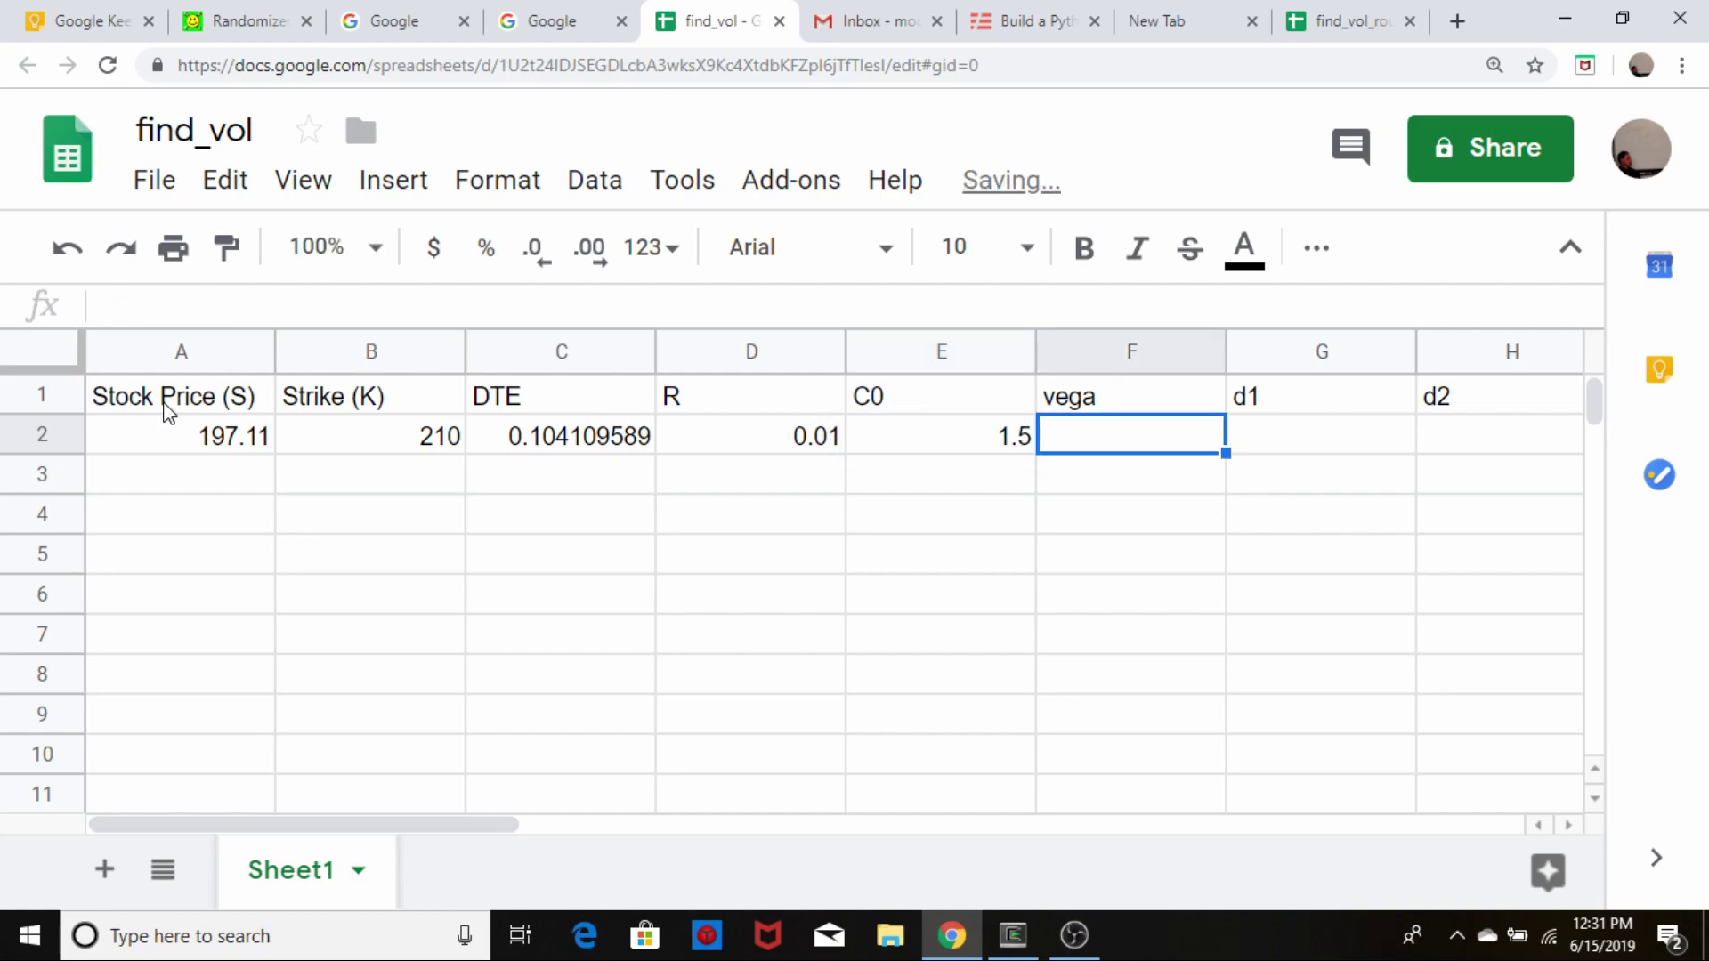
# - Overwrite the F1:H1 headers in the new order d1, d2, vega
pyautogui.press('Right')
pyautogui.press('Right')
pyautogui.press('Right')
pyautogui.press('Left')
pyautogui.press('Left')
pyautogui.press('Left')
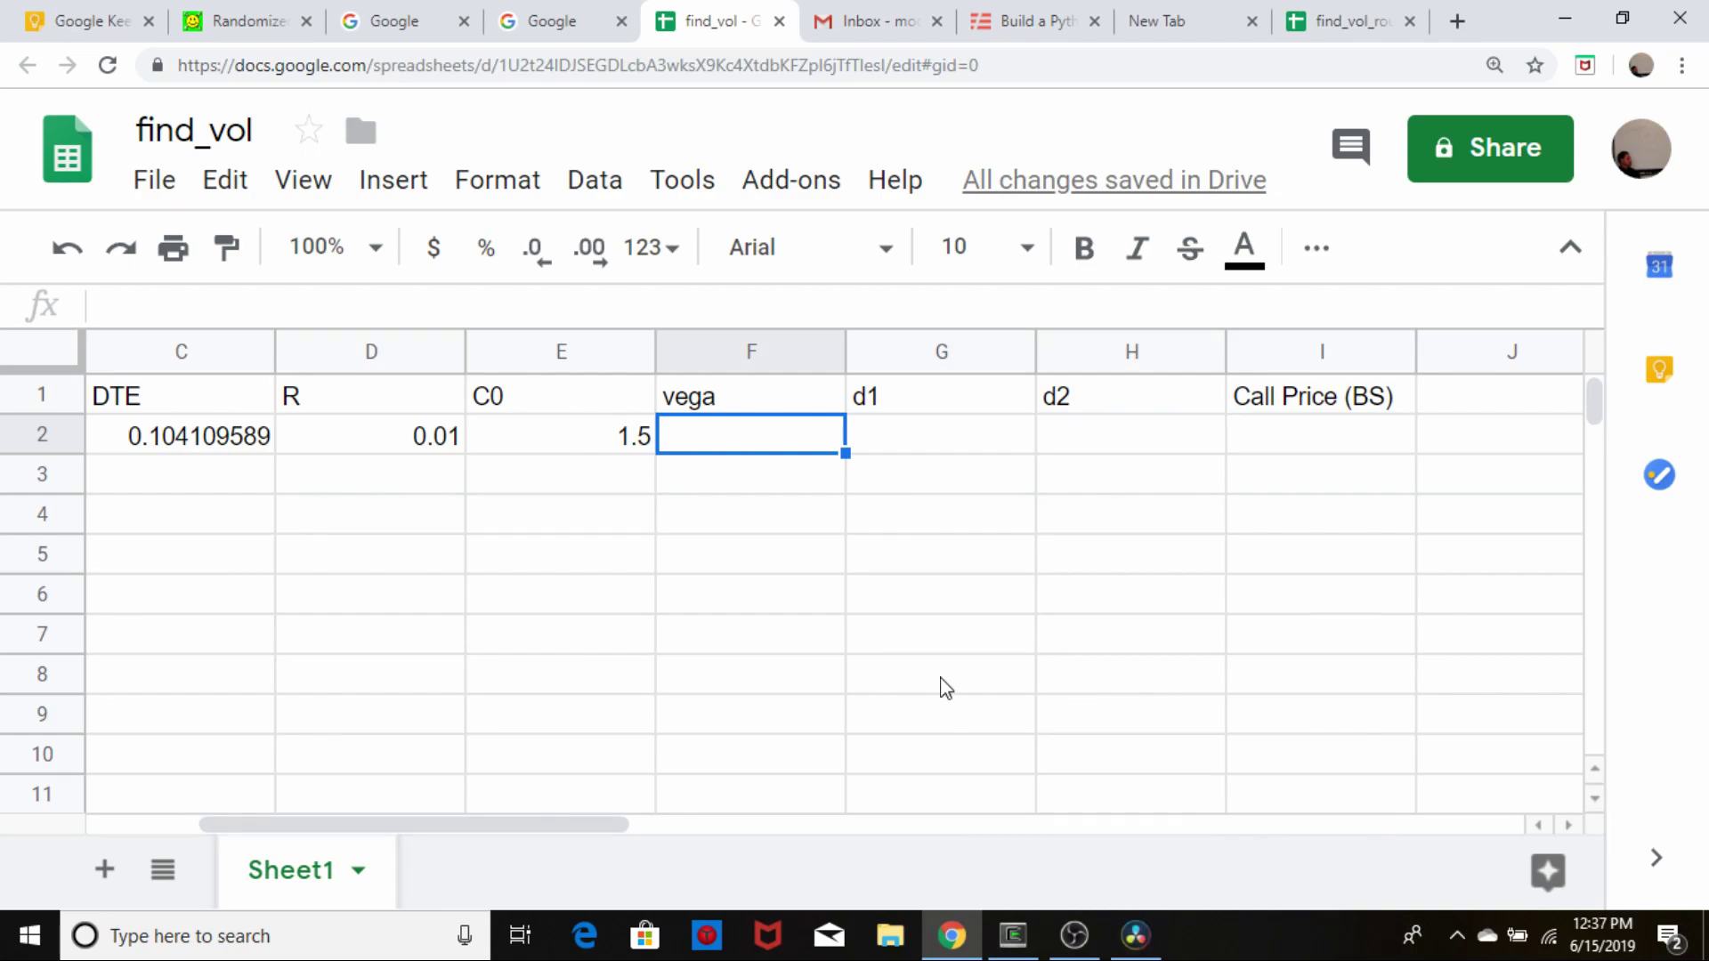
pyautogui.press('Up')
pyautogui.write('d1')
pyautogui.press('Tab')
pyautogui.write('d2')
pyautogui.press('Tab')
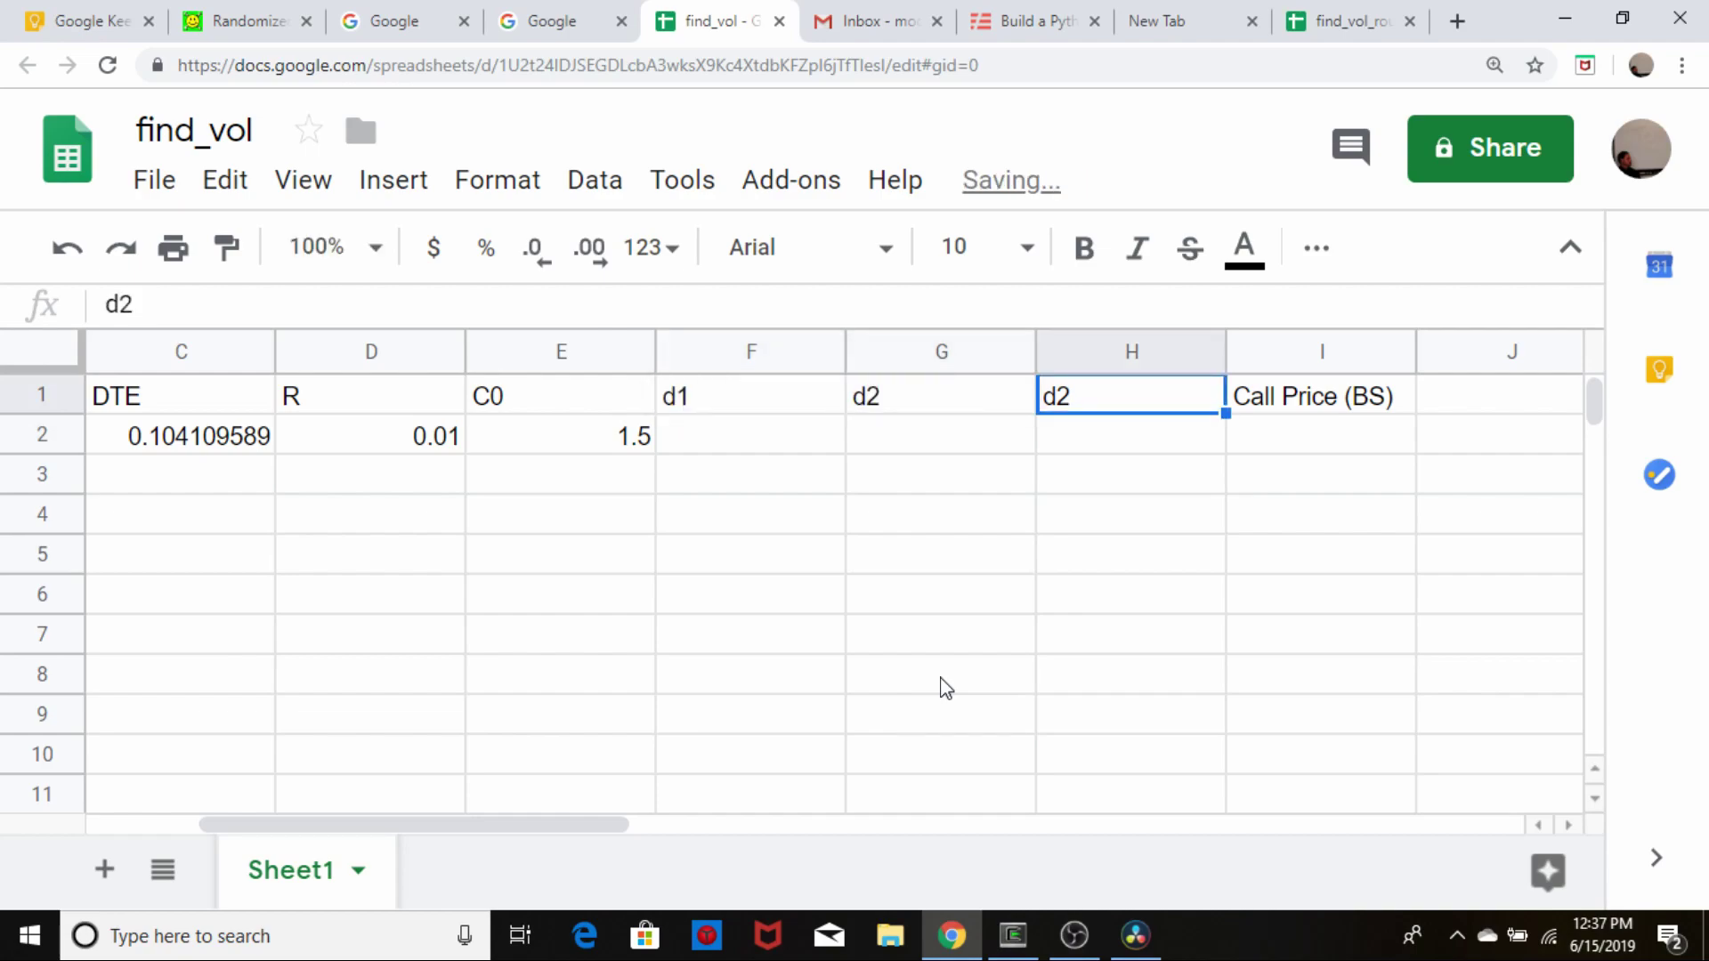
pyautogui.write('vega')
pyautogui.press('Return')
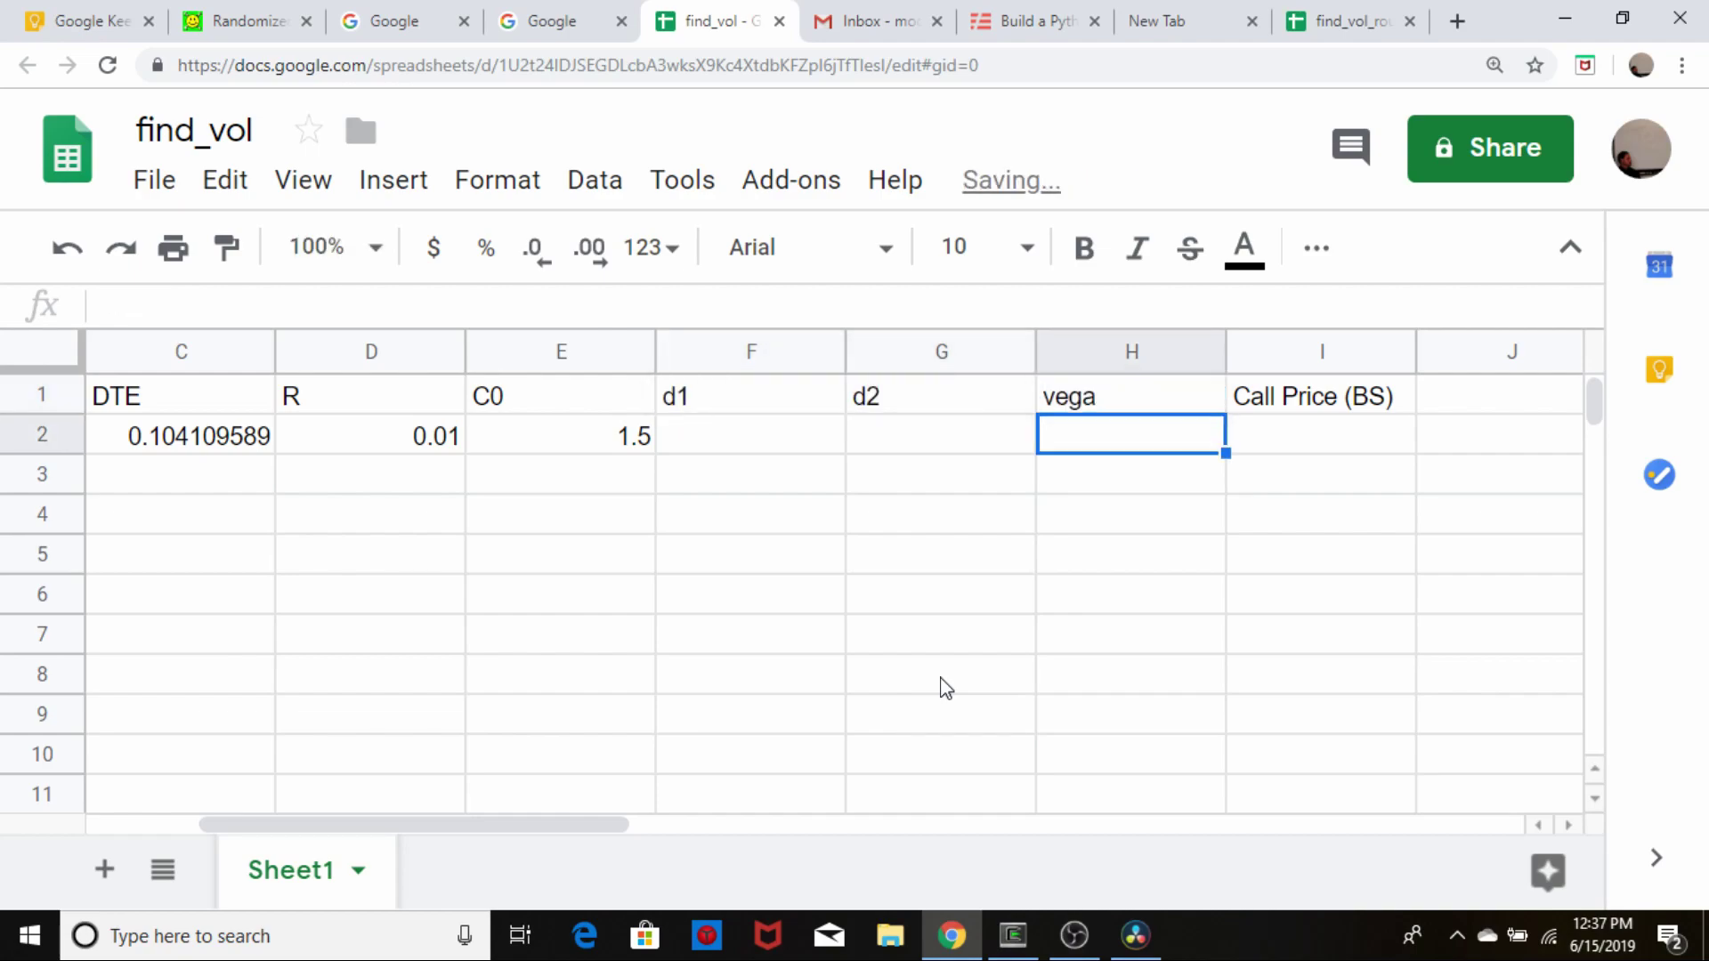
pyautogui.press('Left')
pyautogui.press('Left')
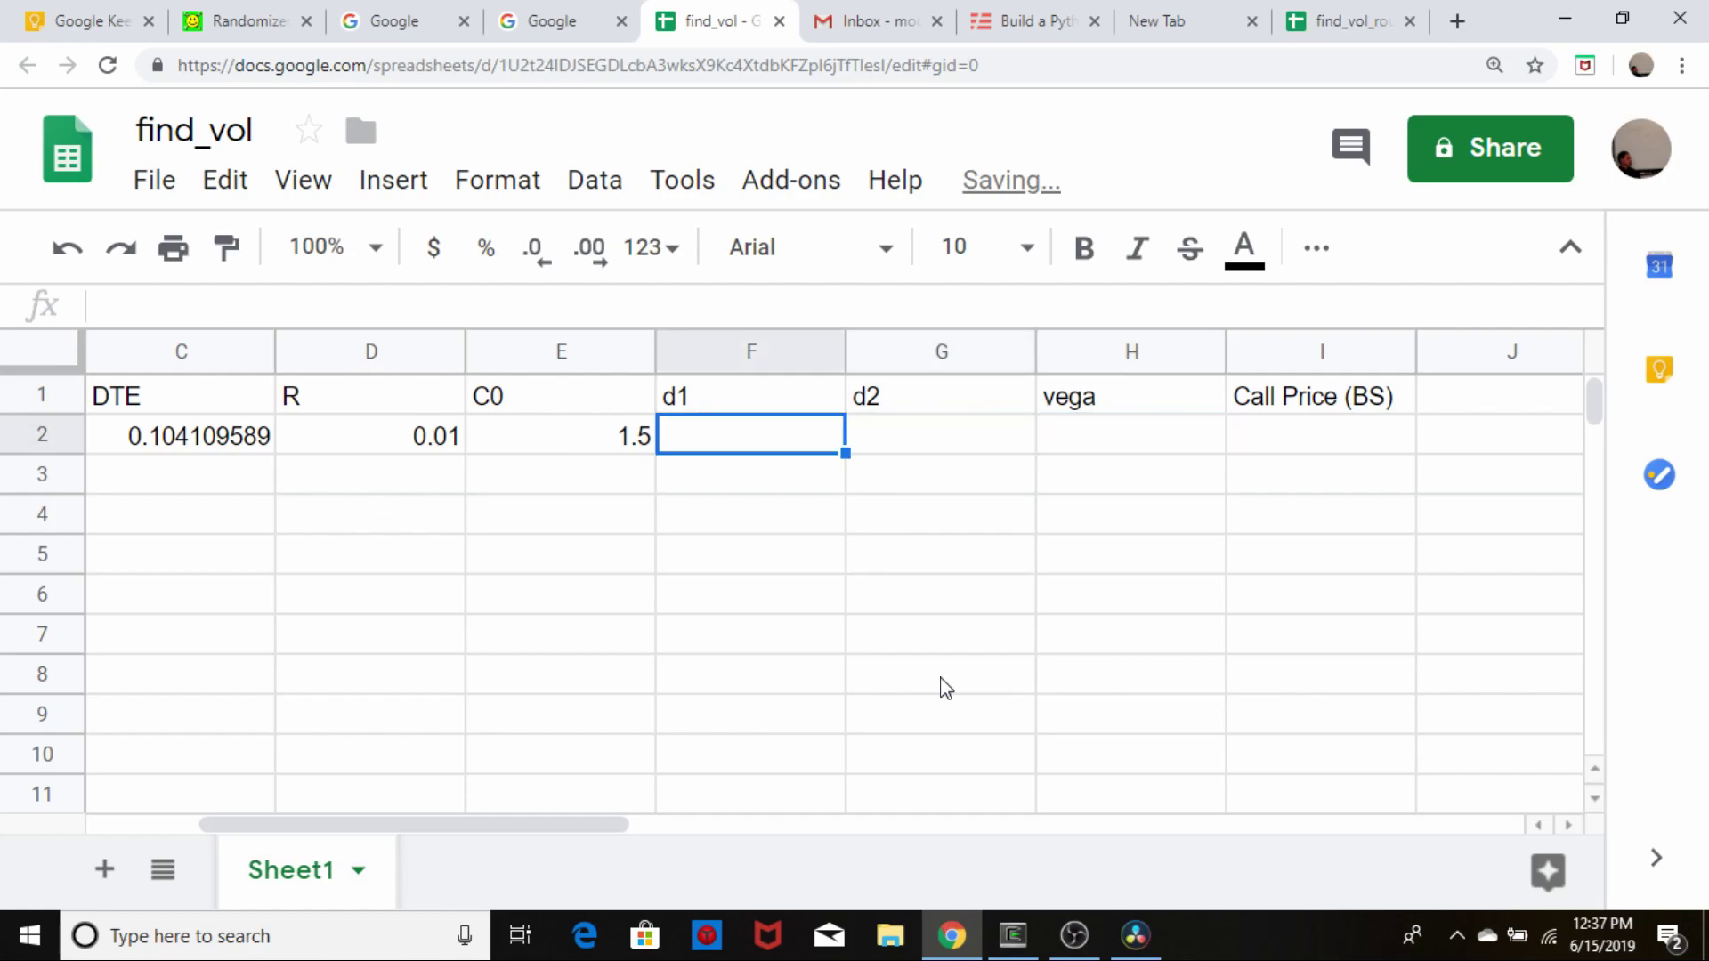
pyautogui.hotkey('alt', 'Tab')
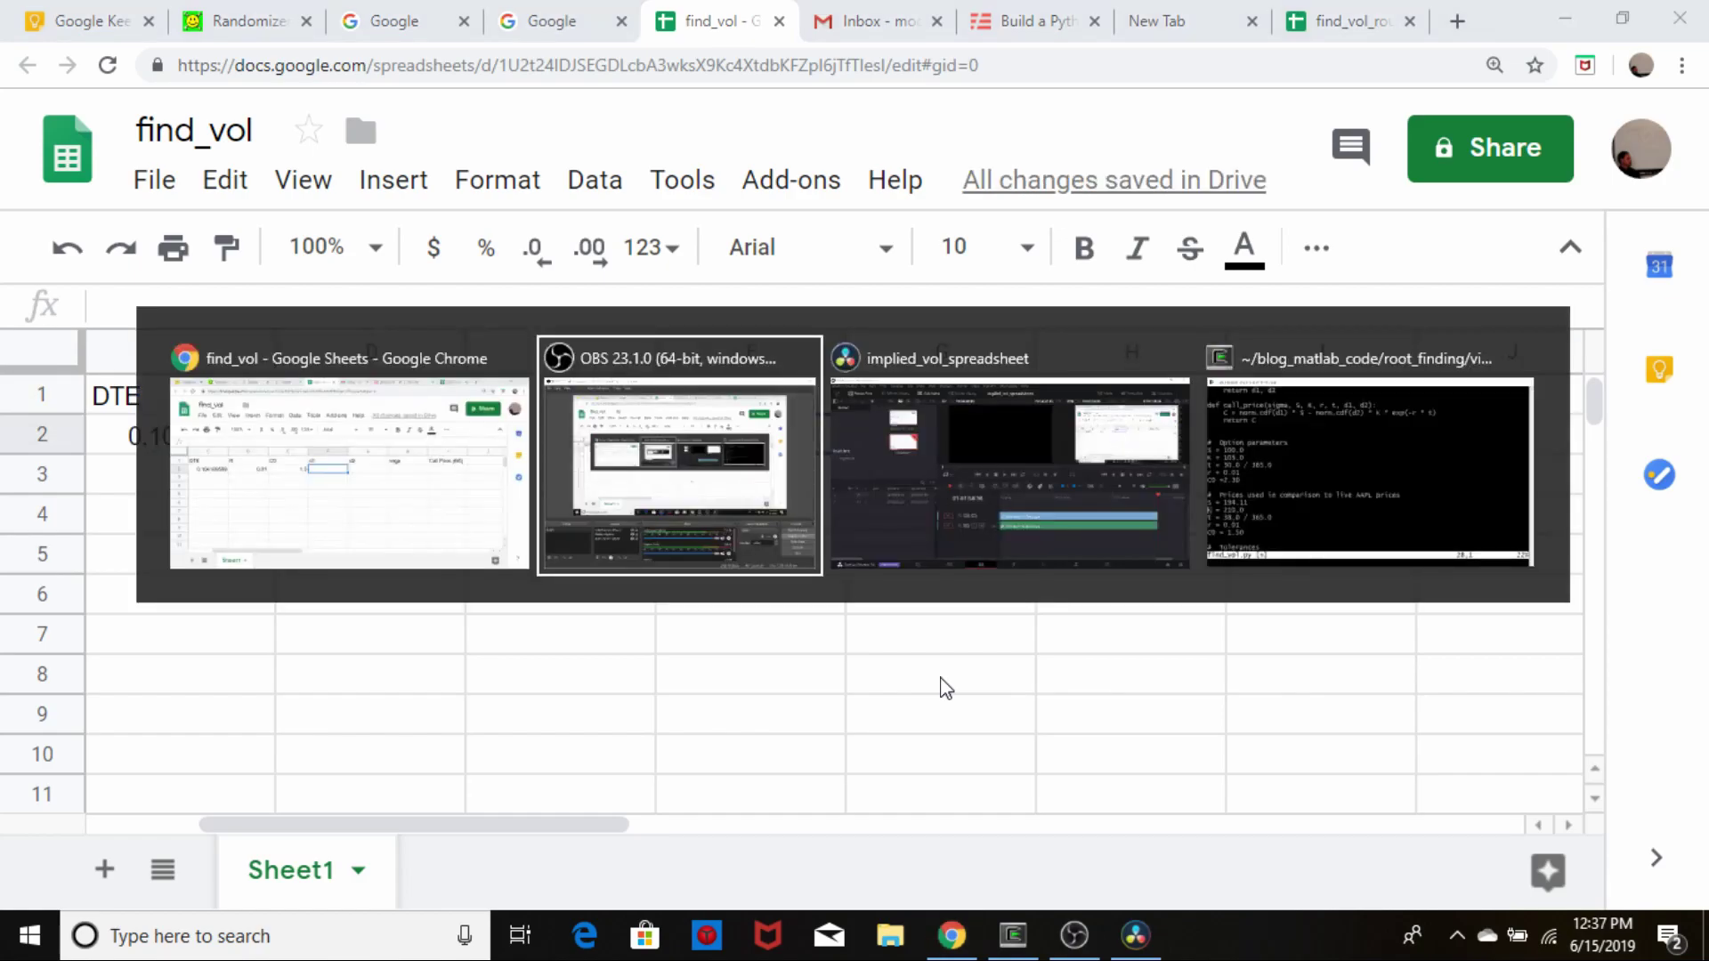
pyautogui.hotkey('alt', 'Tab')
pyautogui.hotkey('alt', 'Tab')
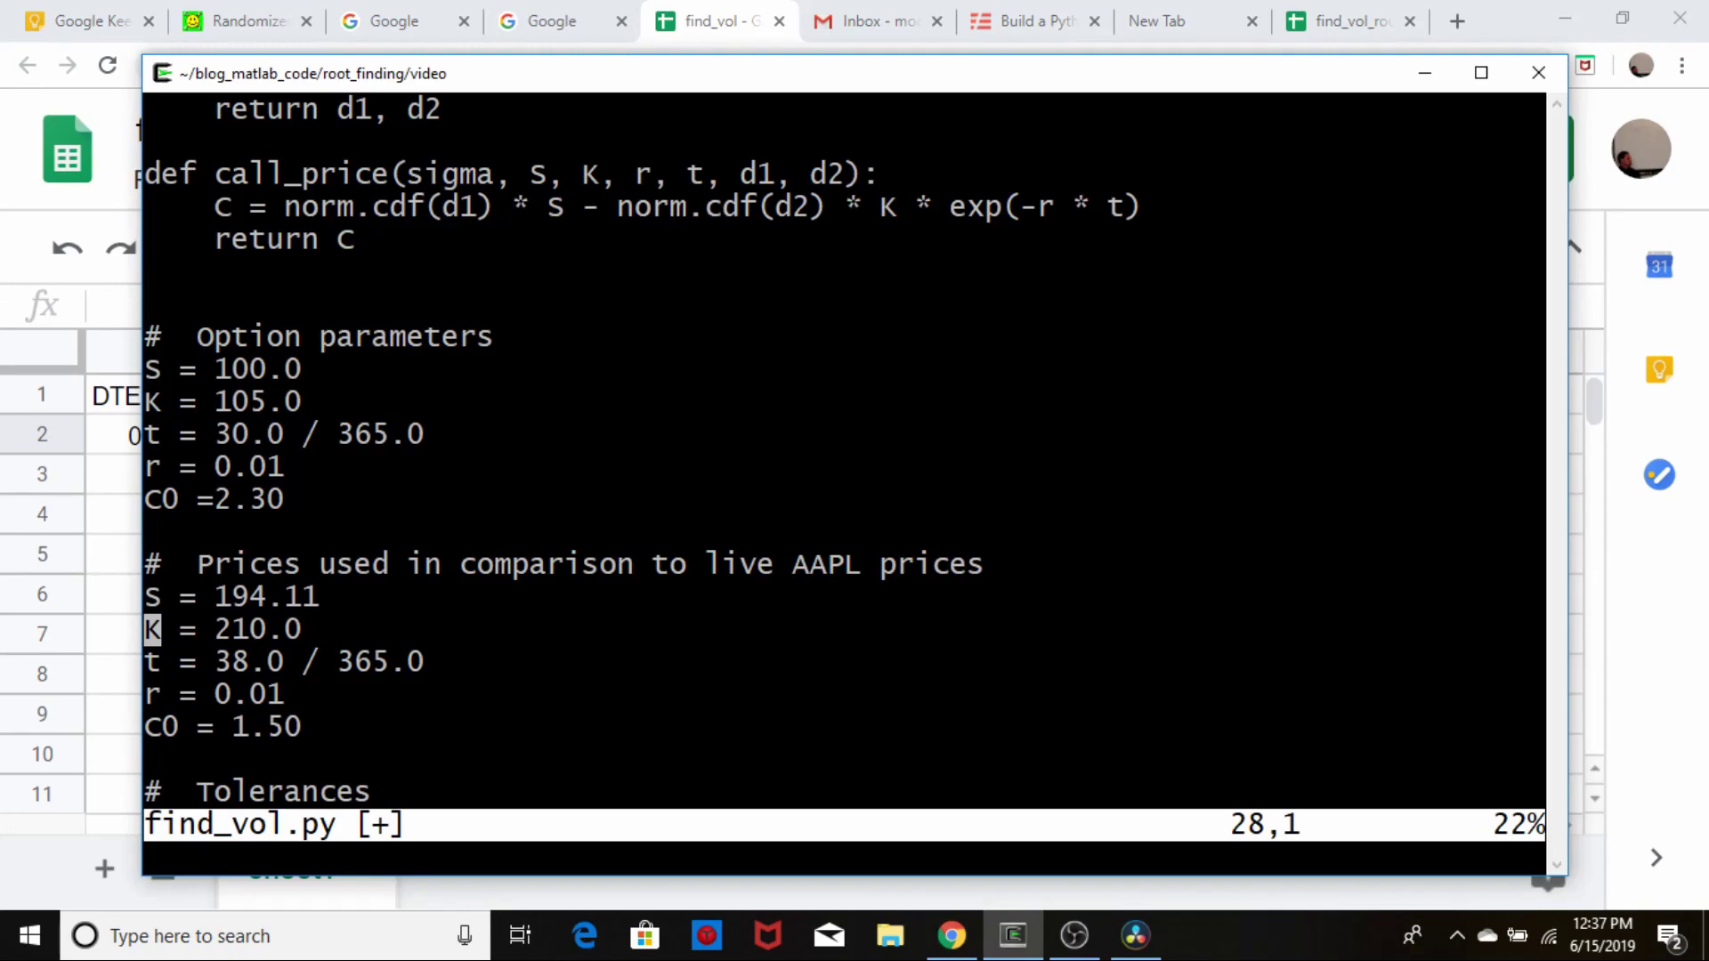
pyautogui.click(152, 174)
pyautogui.press('Up')
pyautogui.press('Up')
pyautogui.press('Up')
pyautogui.press('Up')
pyautogui.press('Up')
pyautogui.press('Up')
pyautogui.press('Up')
pyautogui.press('Up')
pyautogui.press('Up')
pyautogui.press('Up')
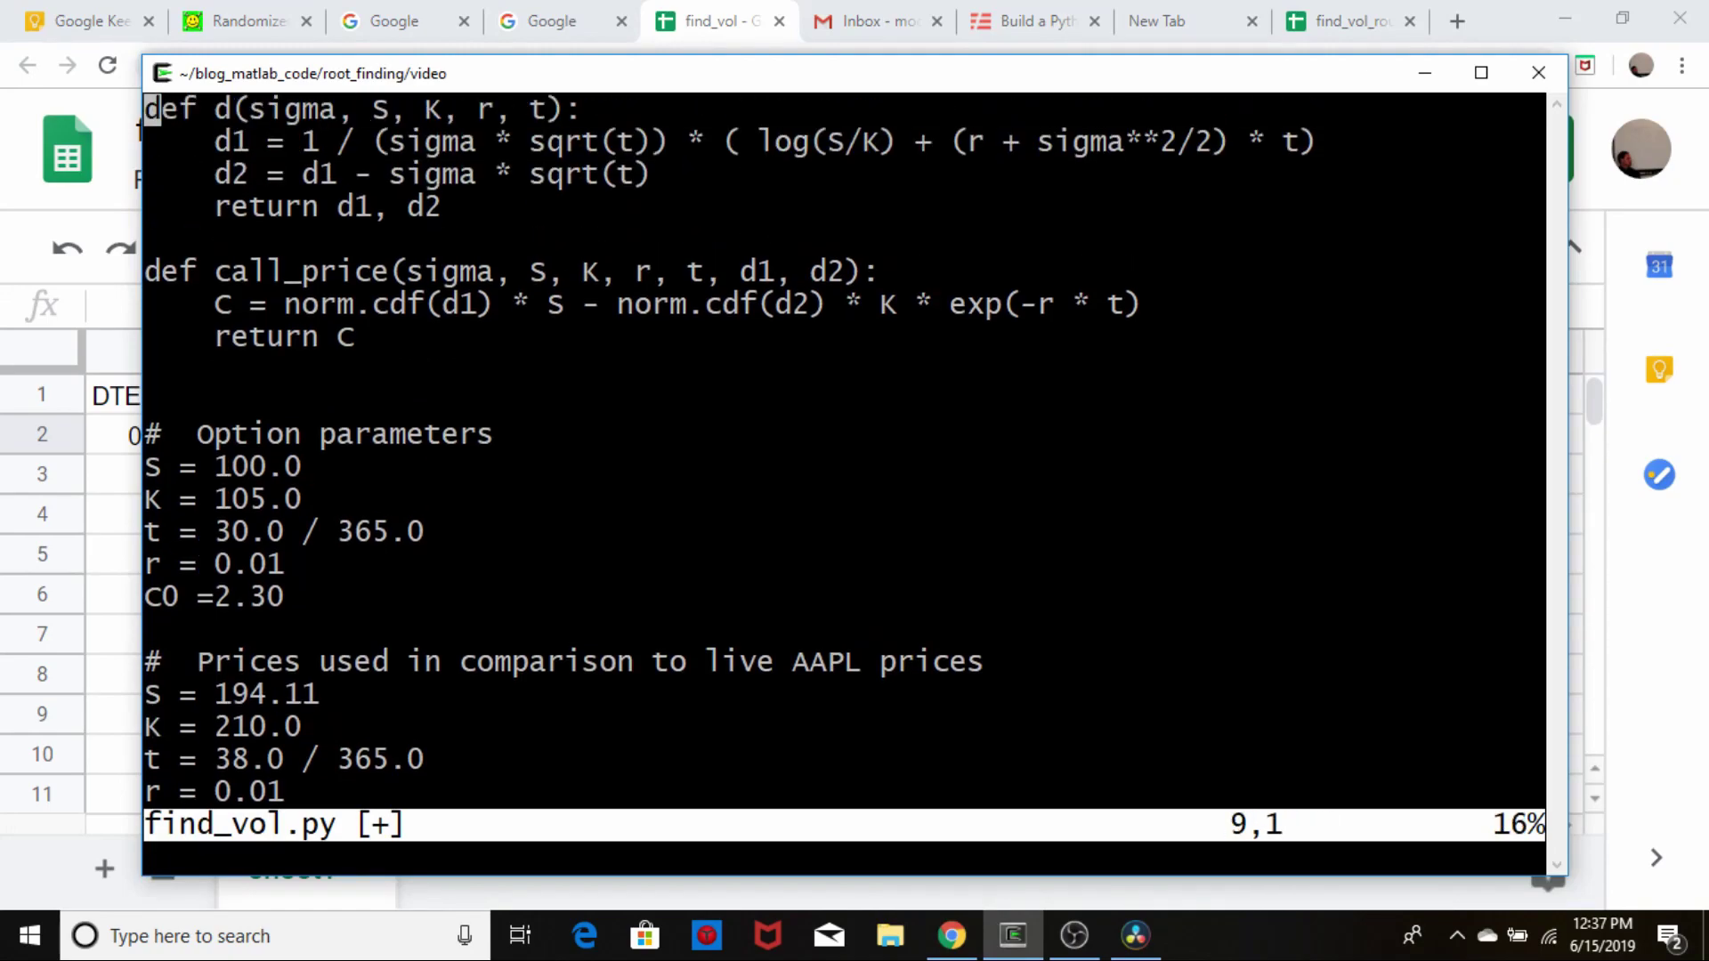
pyautogui.press('Down')
pyautogui.press('Down')
pyautogui.press('Down')
pyautogui.press('Down')
pyautogui.press('Down')
pyautogui.press('Down')
pyautogui.press('Down')
pyautogui.press('Up')
pyautogui.press('Right')
pyautogui.press('Right')
pyautogui.press('Right')
pyautogui.press('Right')
pyautogui.press('Right')
pyautogui.press('Right')
pyautogui.press('Right')
pyautogui.press('Right')
pyautogui.press('Right')
pyautogui.press('Right')
pyautogui.press('Right')
pyautogui.press('Right')
pyautogui.press('Right')
pyautogui.press('Right')
pyautogui.press('Right')
pyautogui.press('Right')
# - Begin a d1 formula '=1 / (' in row 2, then discard it
pyautogui.hotkey('alt', 'Tab')
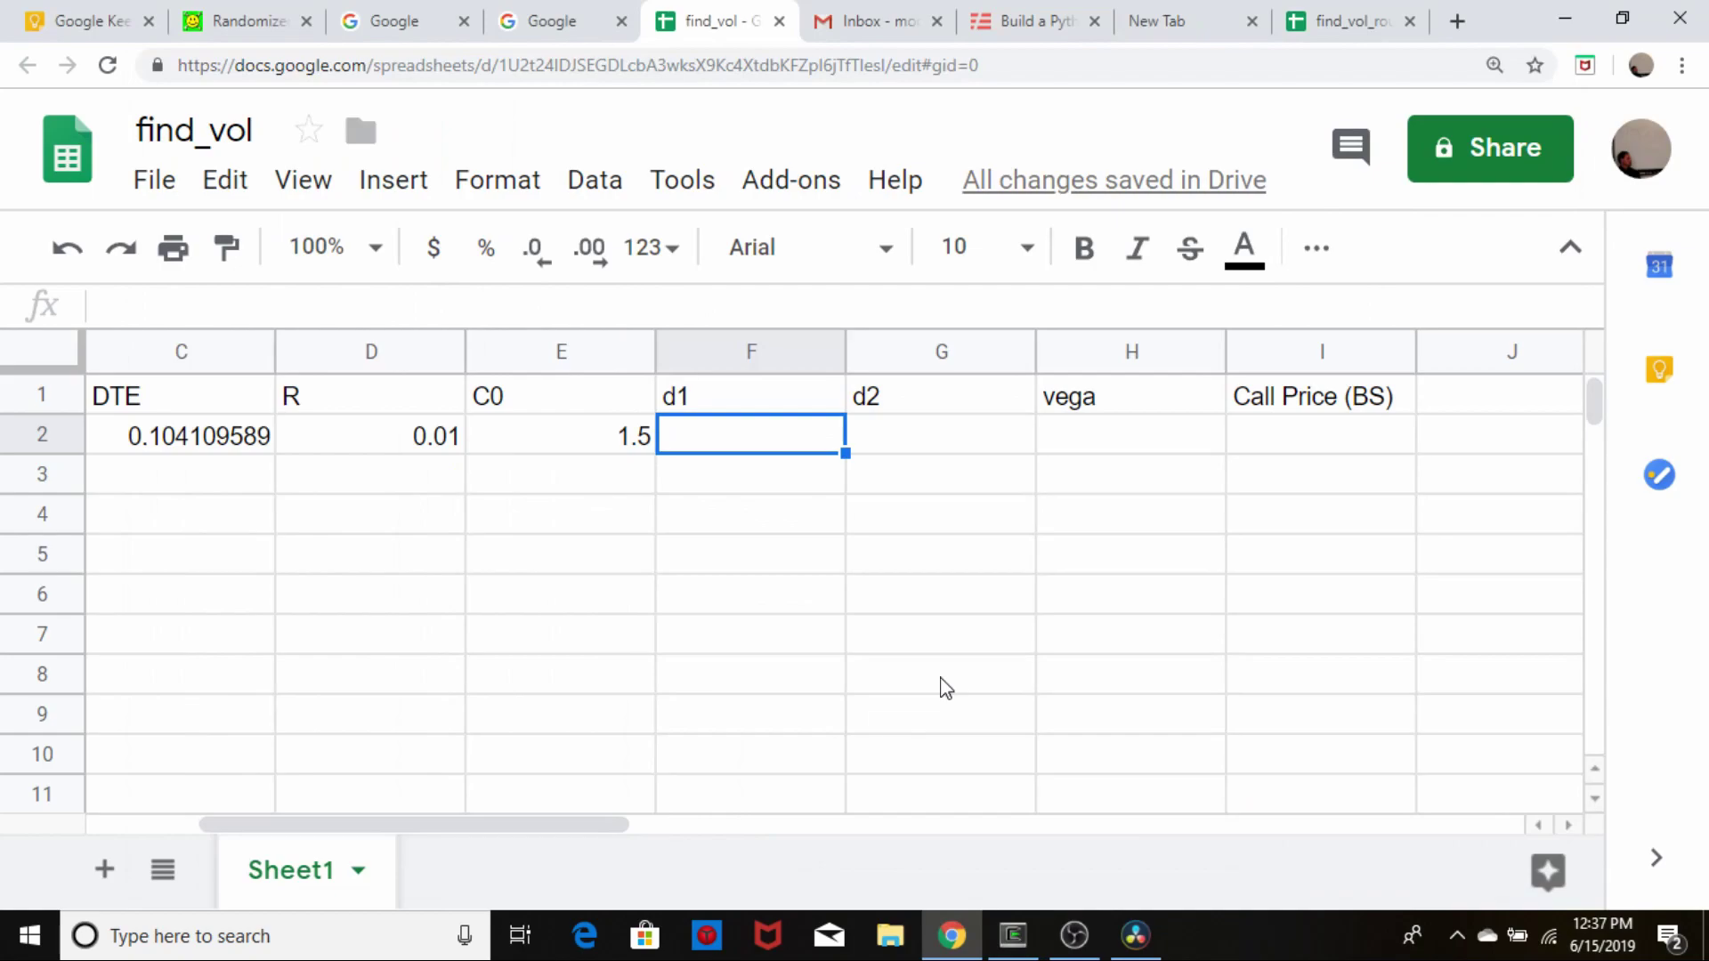
pyautogui.write('=1')
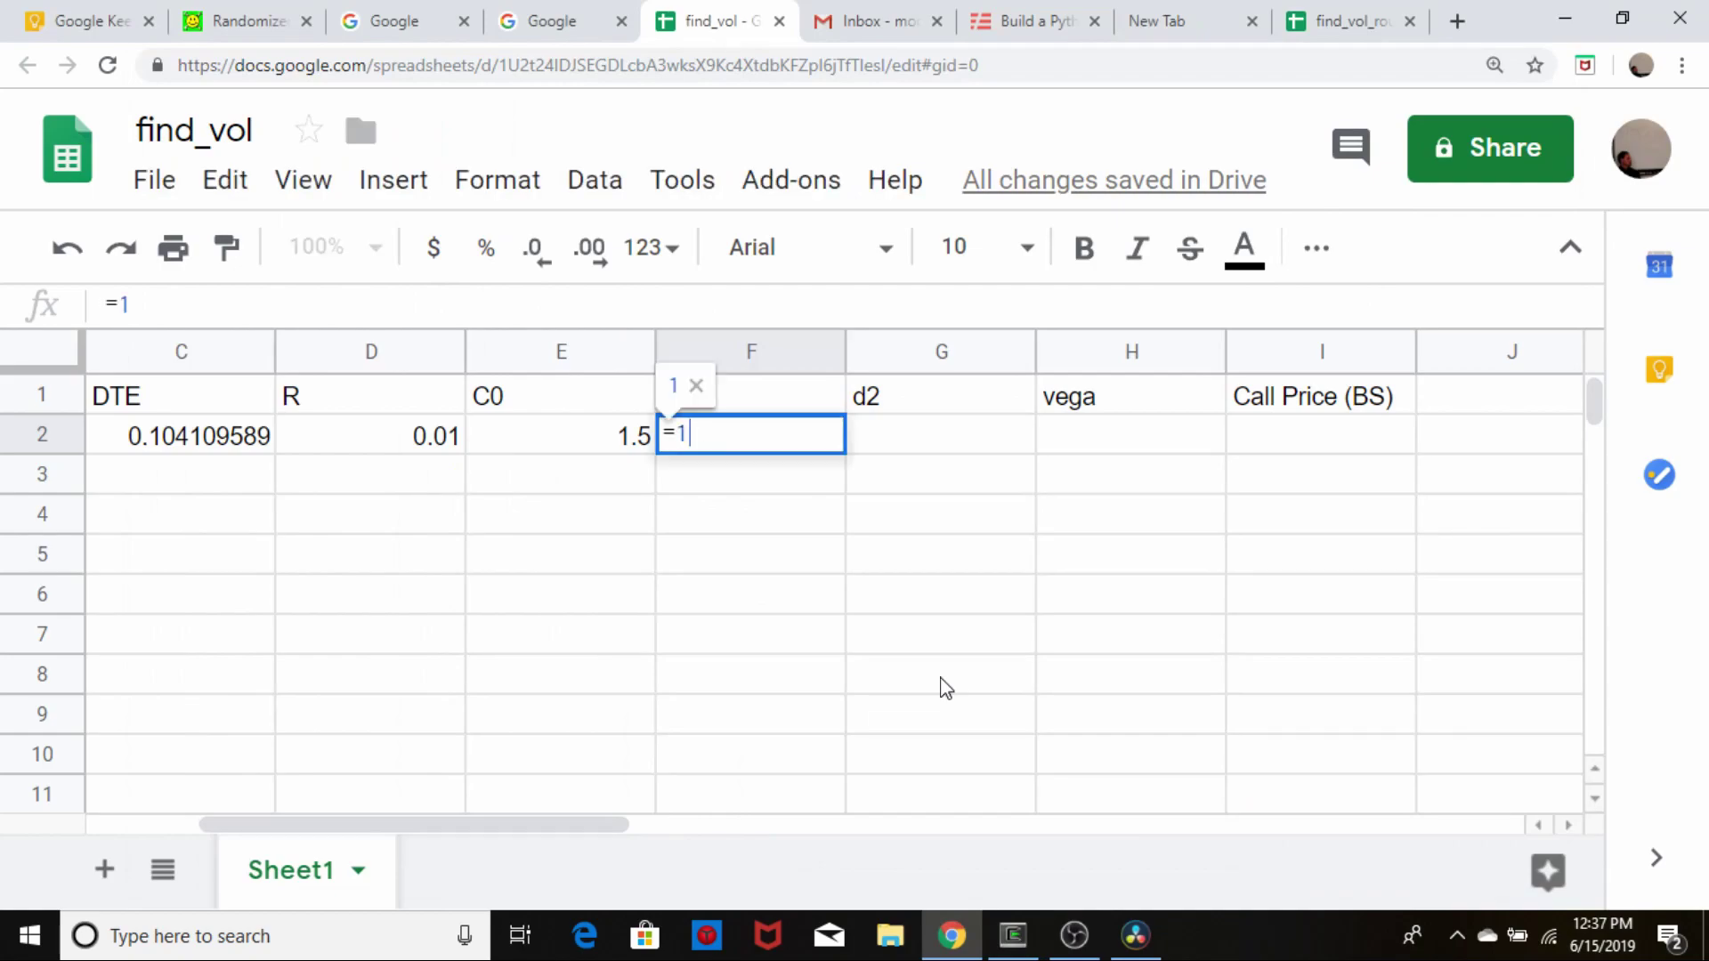
pyautogui.write('/ (')
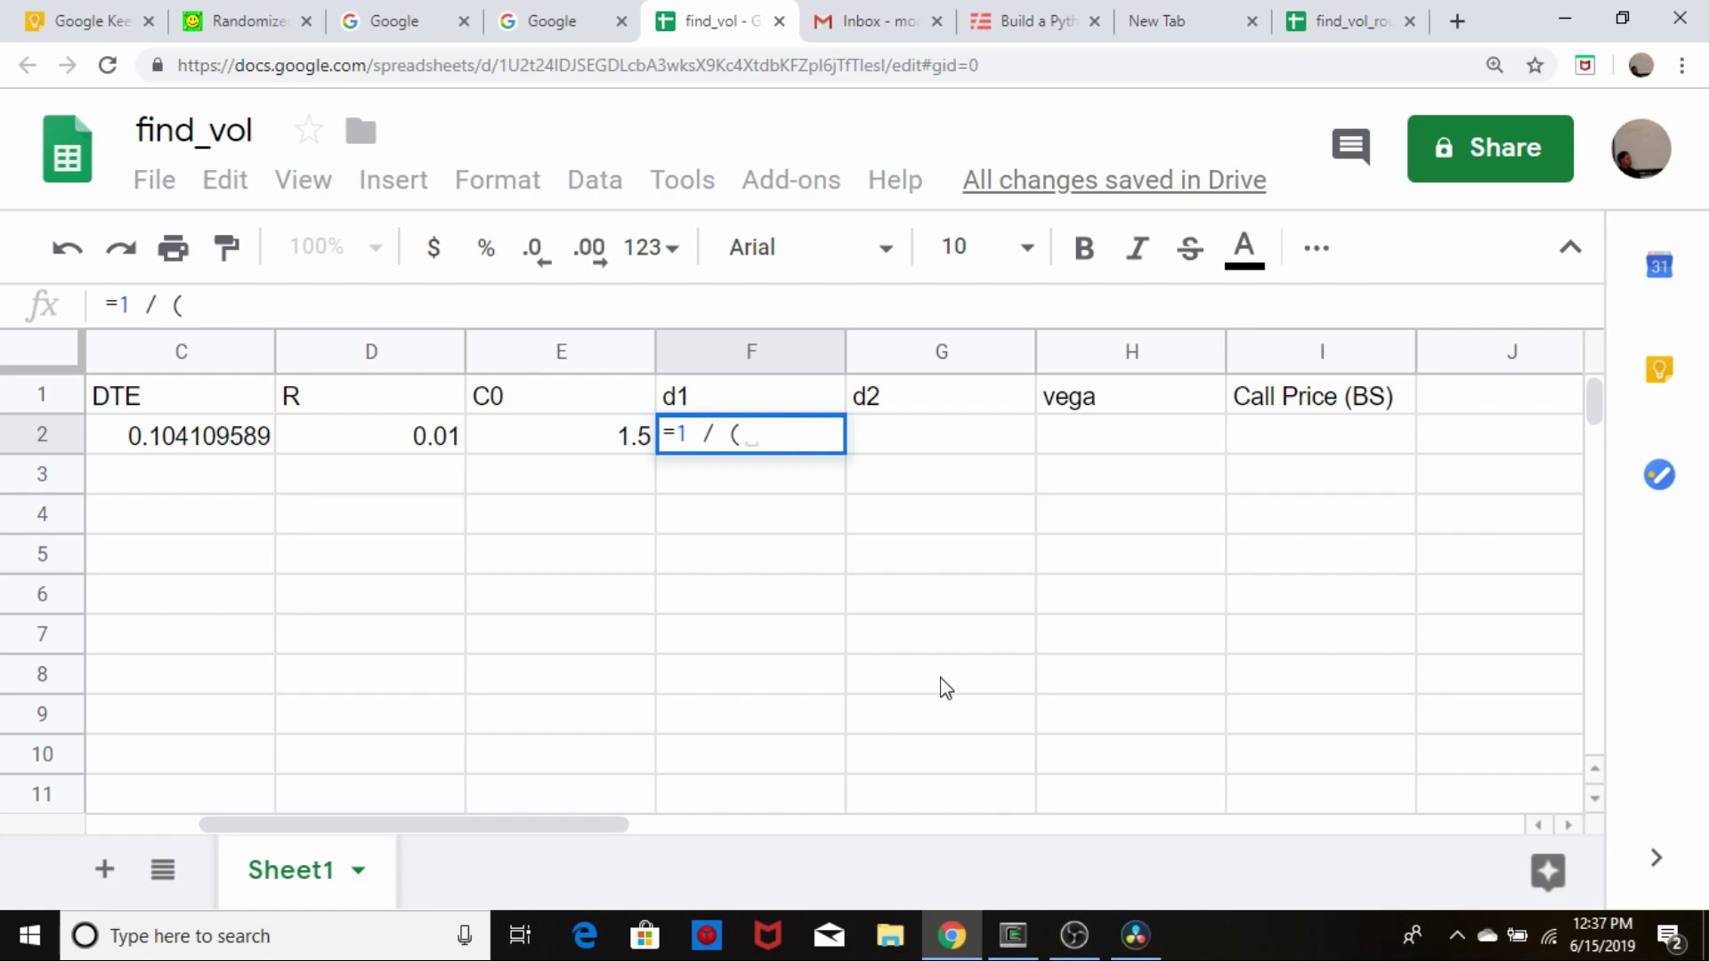
pyautogui.press('Escape')
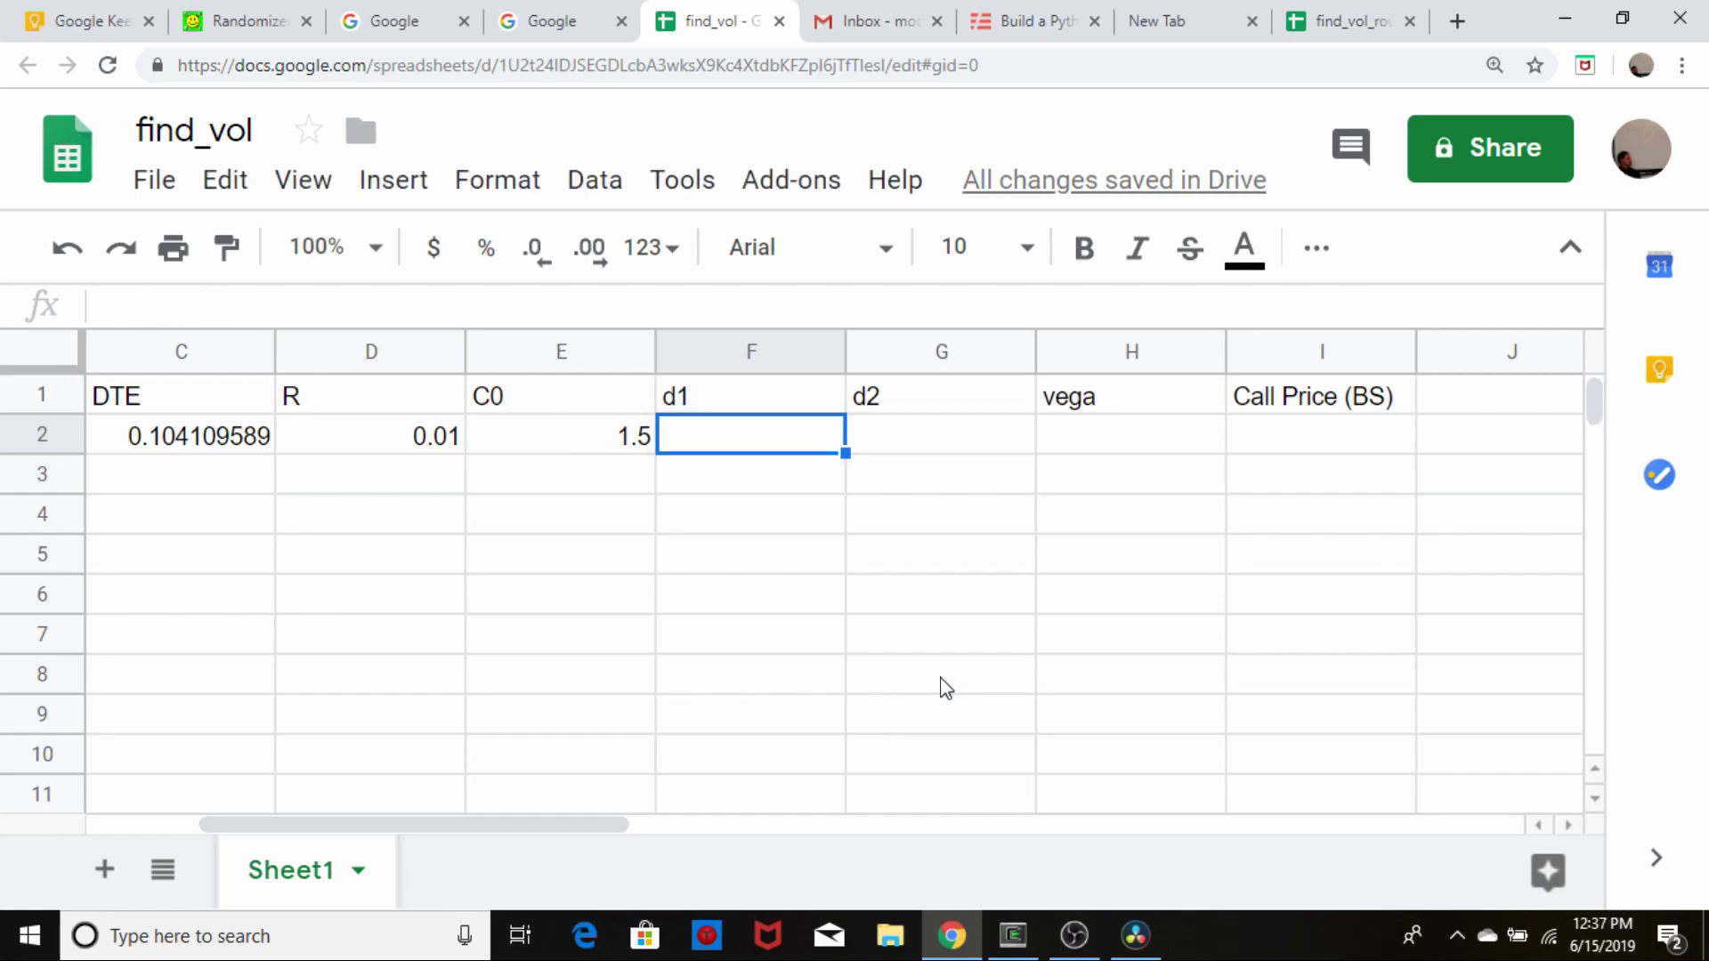
# - Insert a Vol column left of d1, with header Vol and starting value 0.5 in F2
pyautogui.rightClick(776, 360)
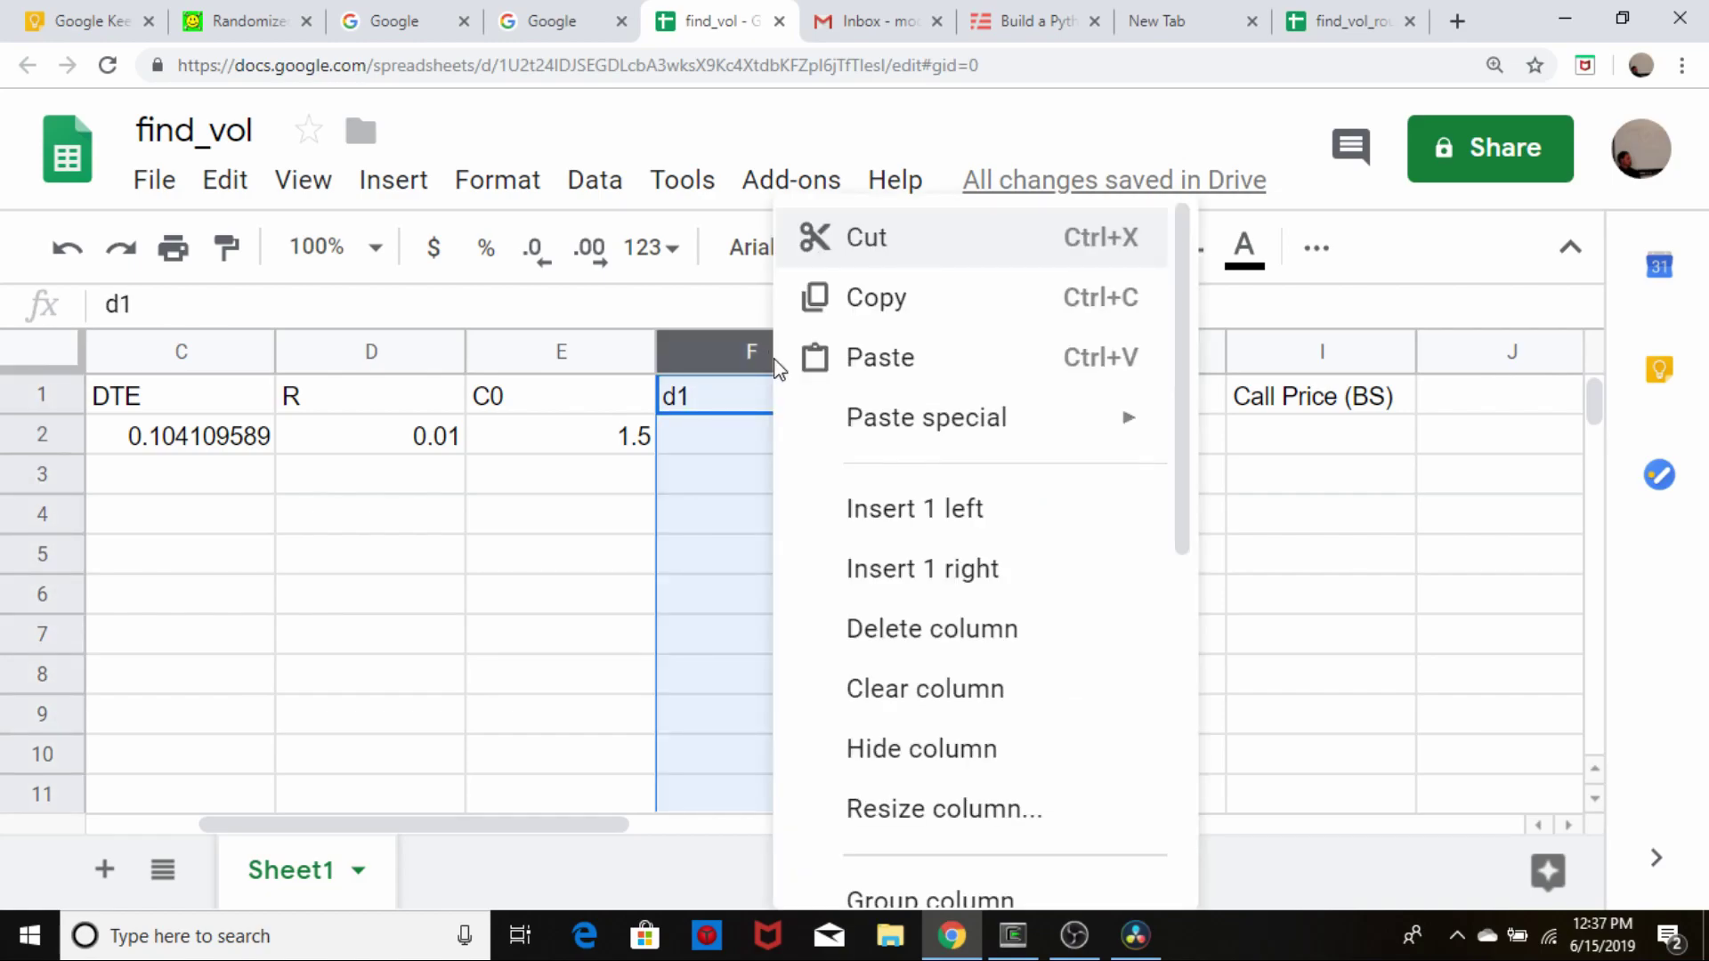
pyautogui.click(879, 507)
pyautogui.click(748, 400)
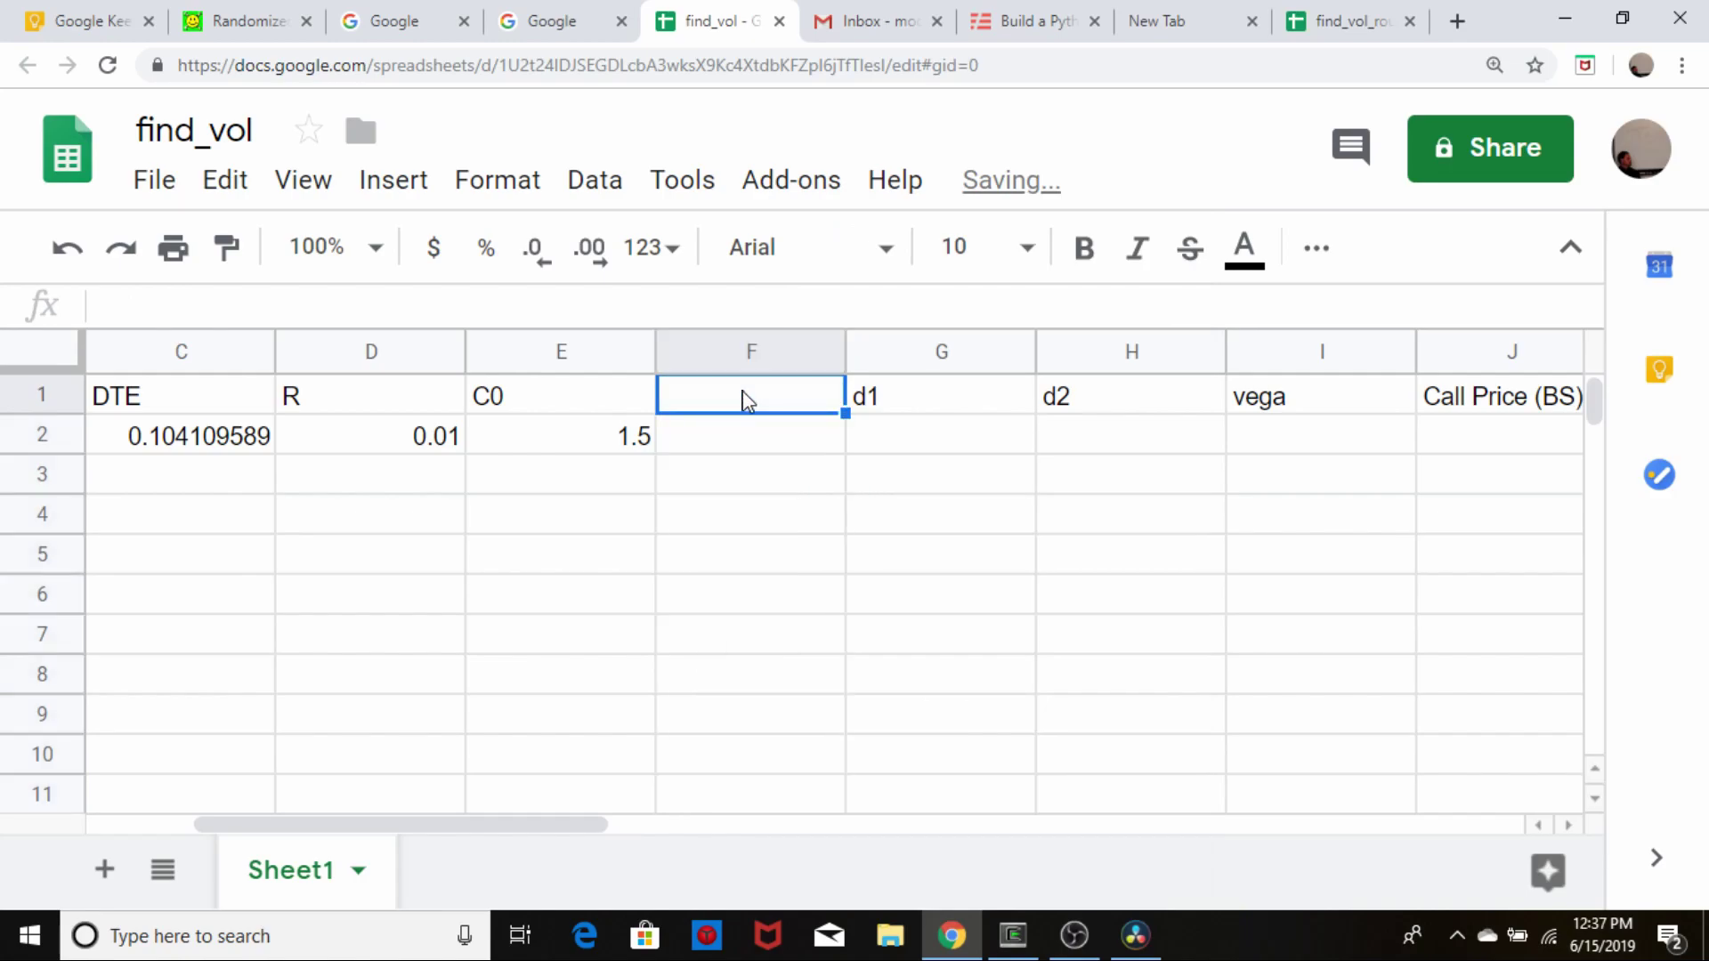
pyautogui.write('Vol')
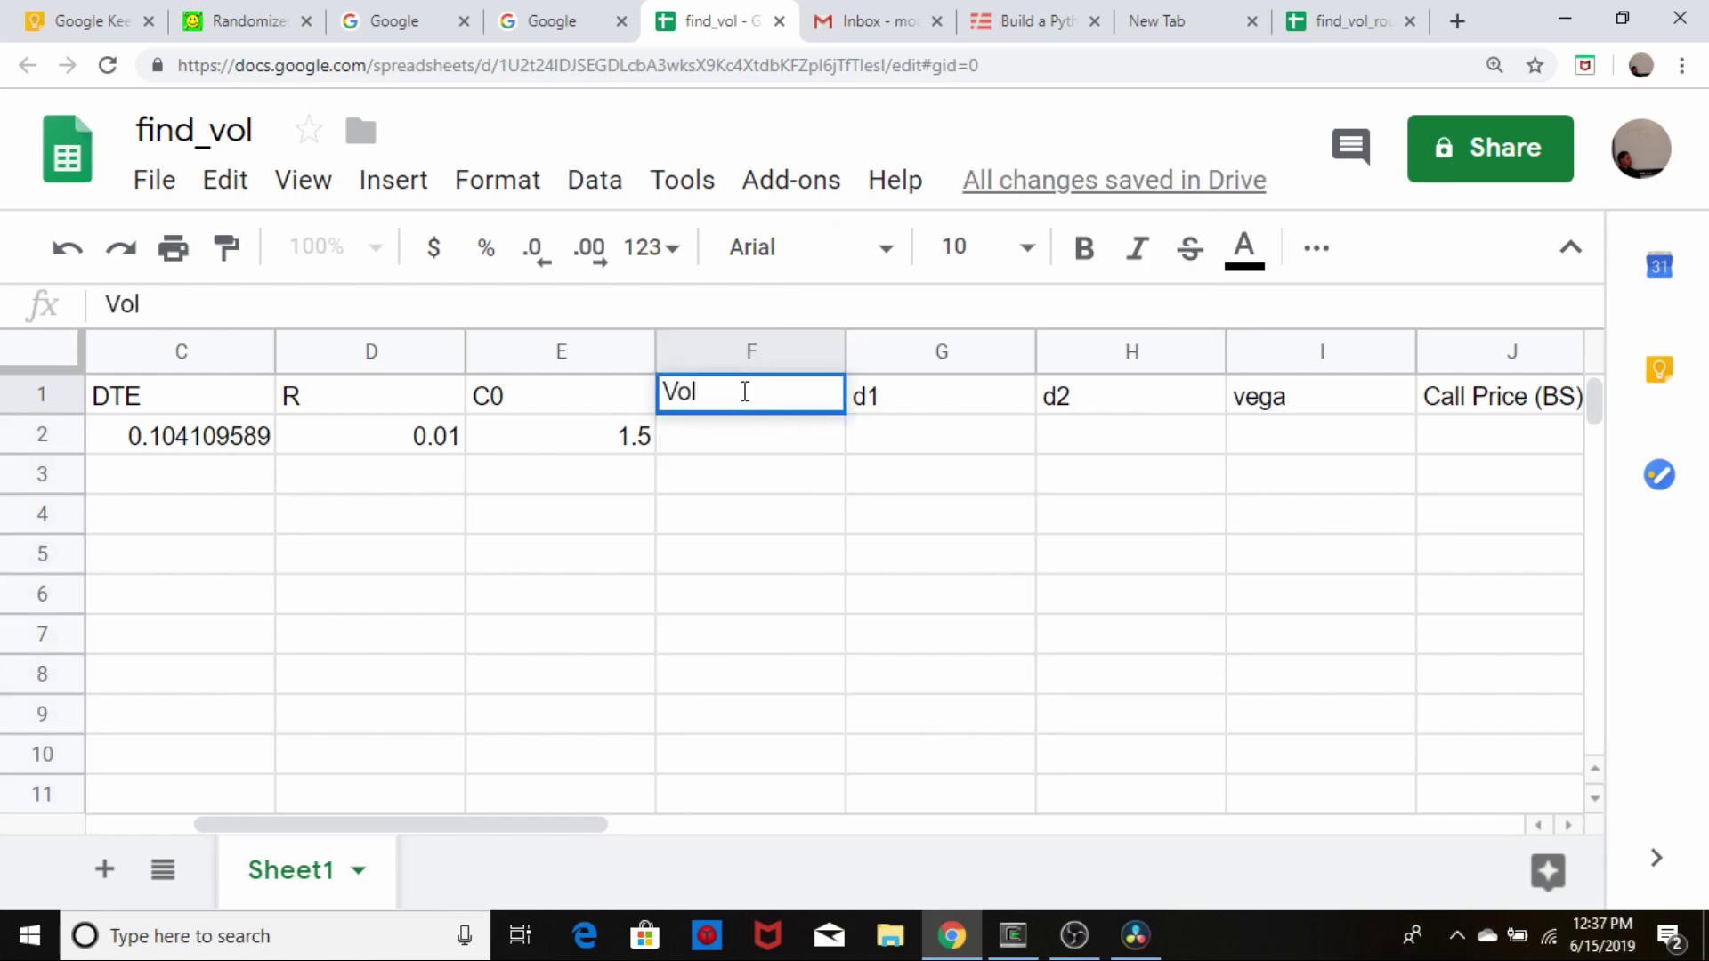
pyautogui.press('Return')
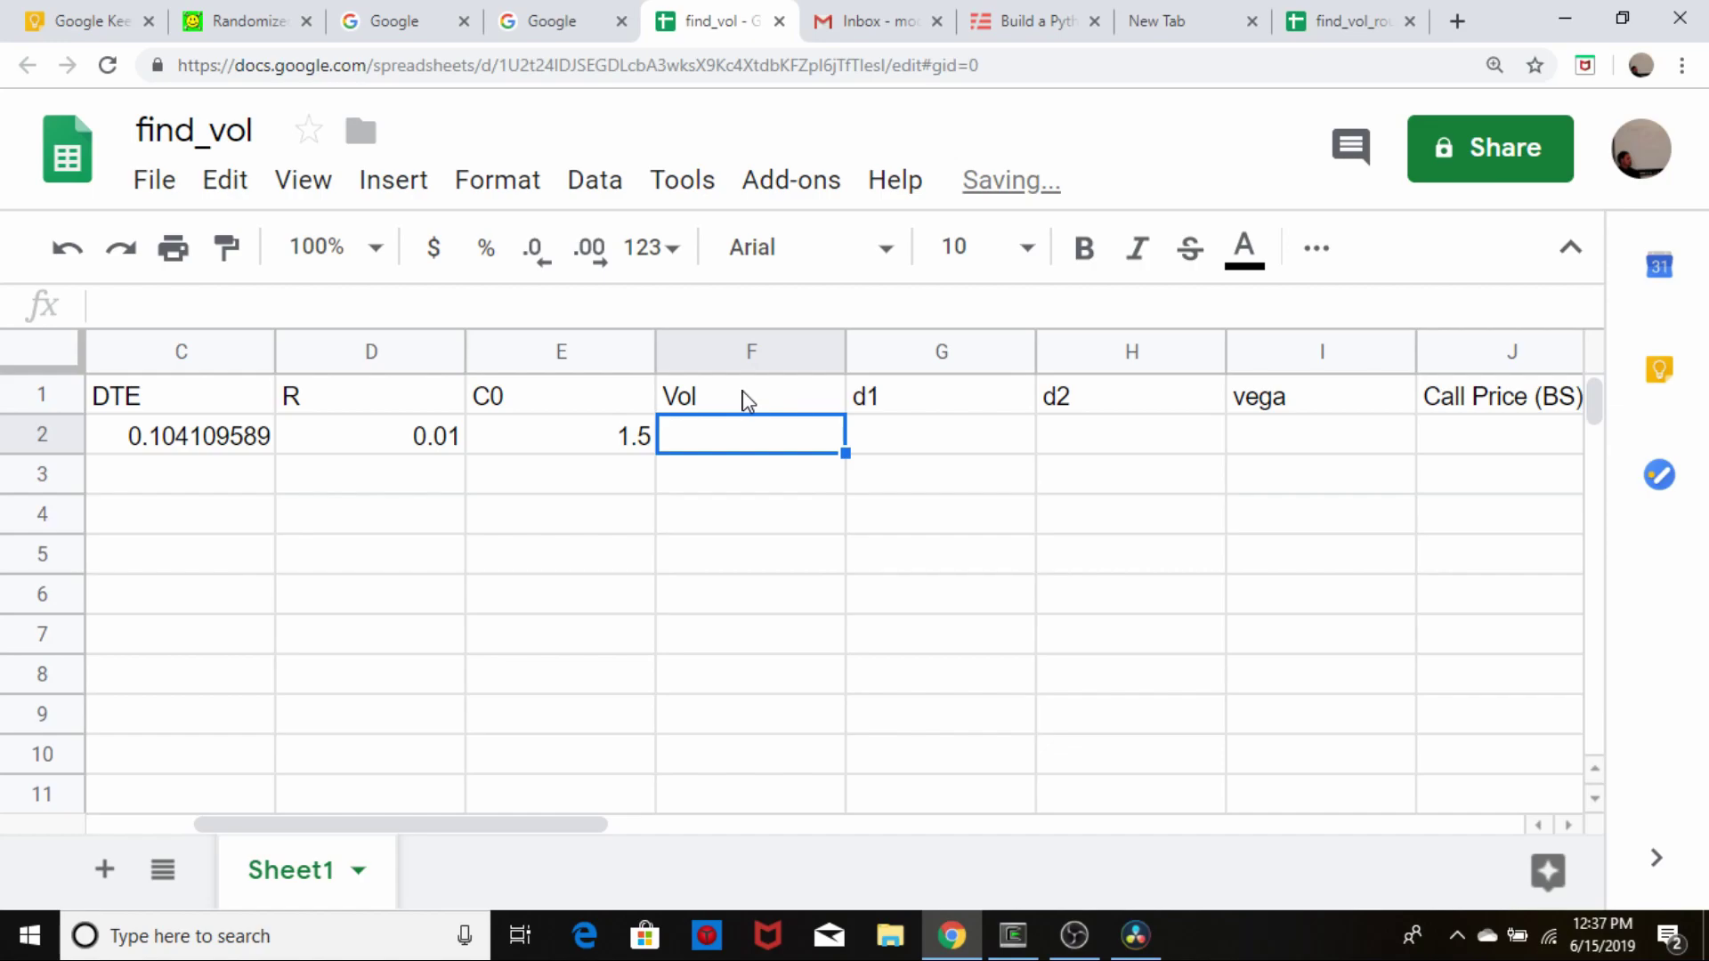
pyautogui.write('0.5')
pyautogui.press('Tab')
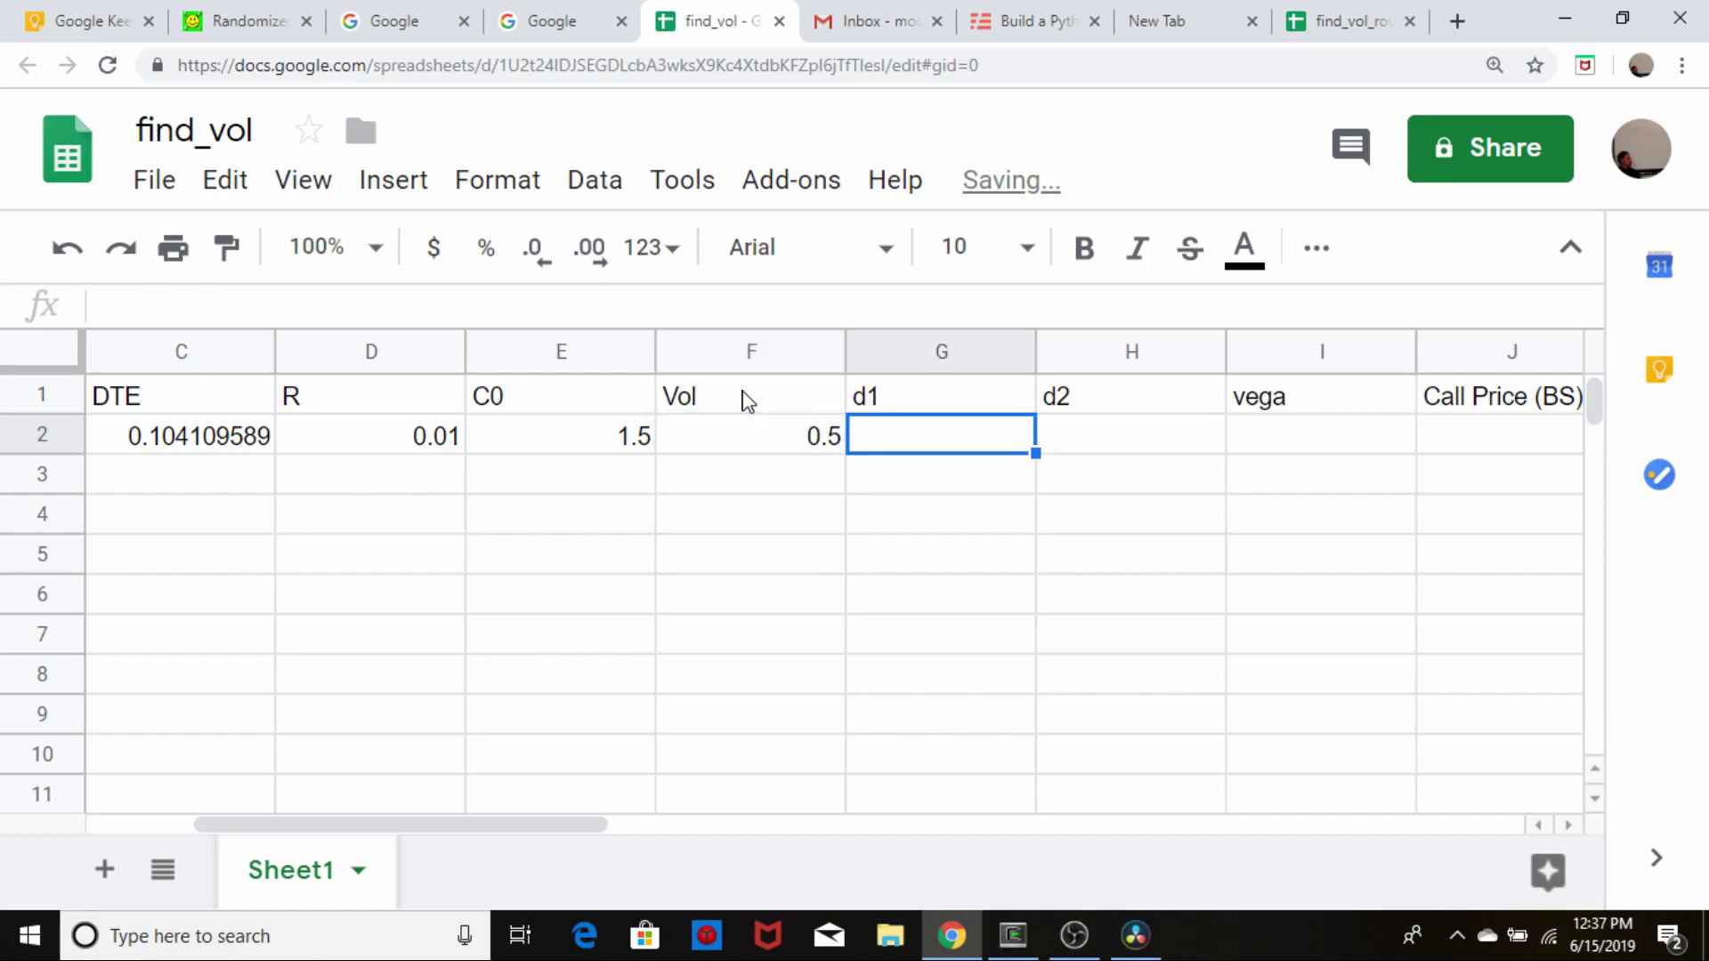
# - Start the d1 formula in G2 as =1 / (F2 * sqrt(C2))
pyautogui.write('=1 / (')
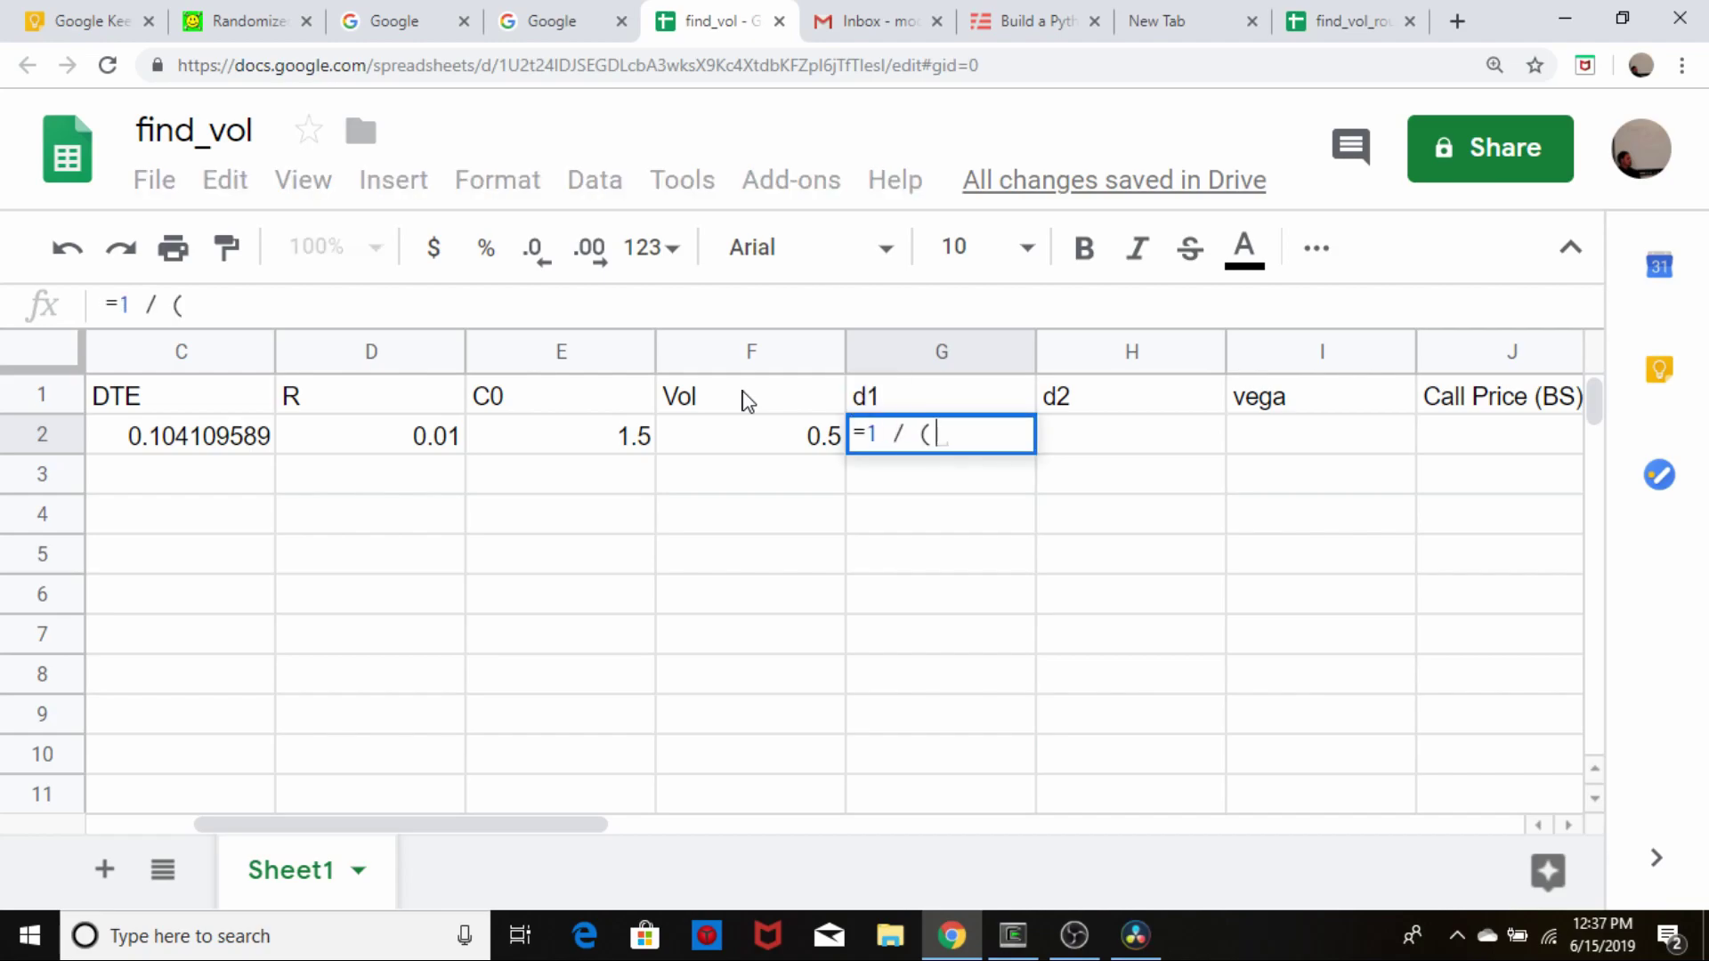
pyautogui.press('Left')
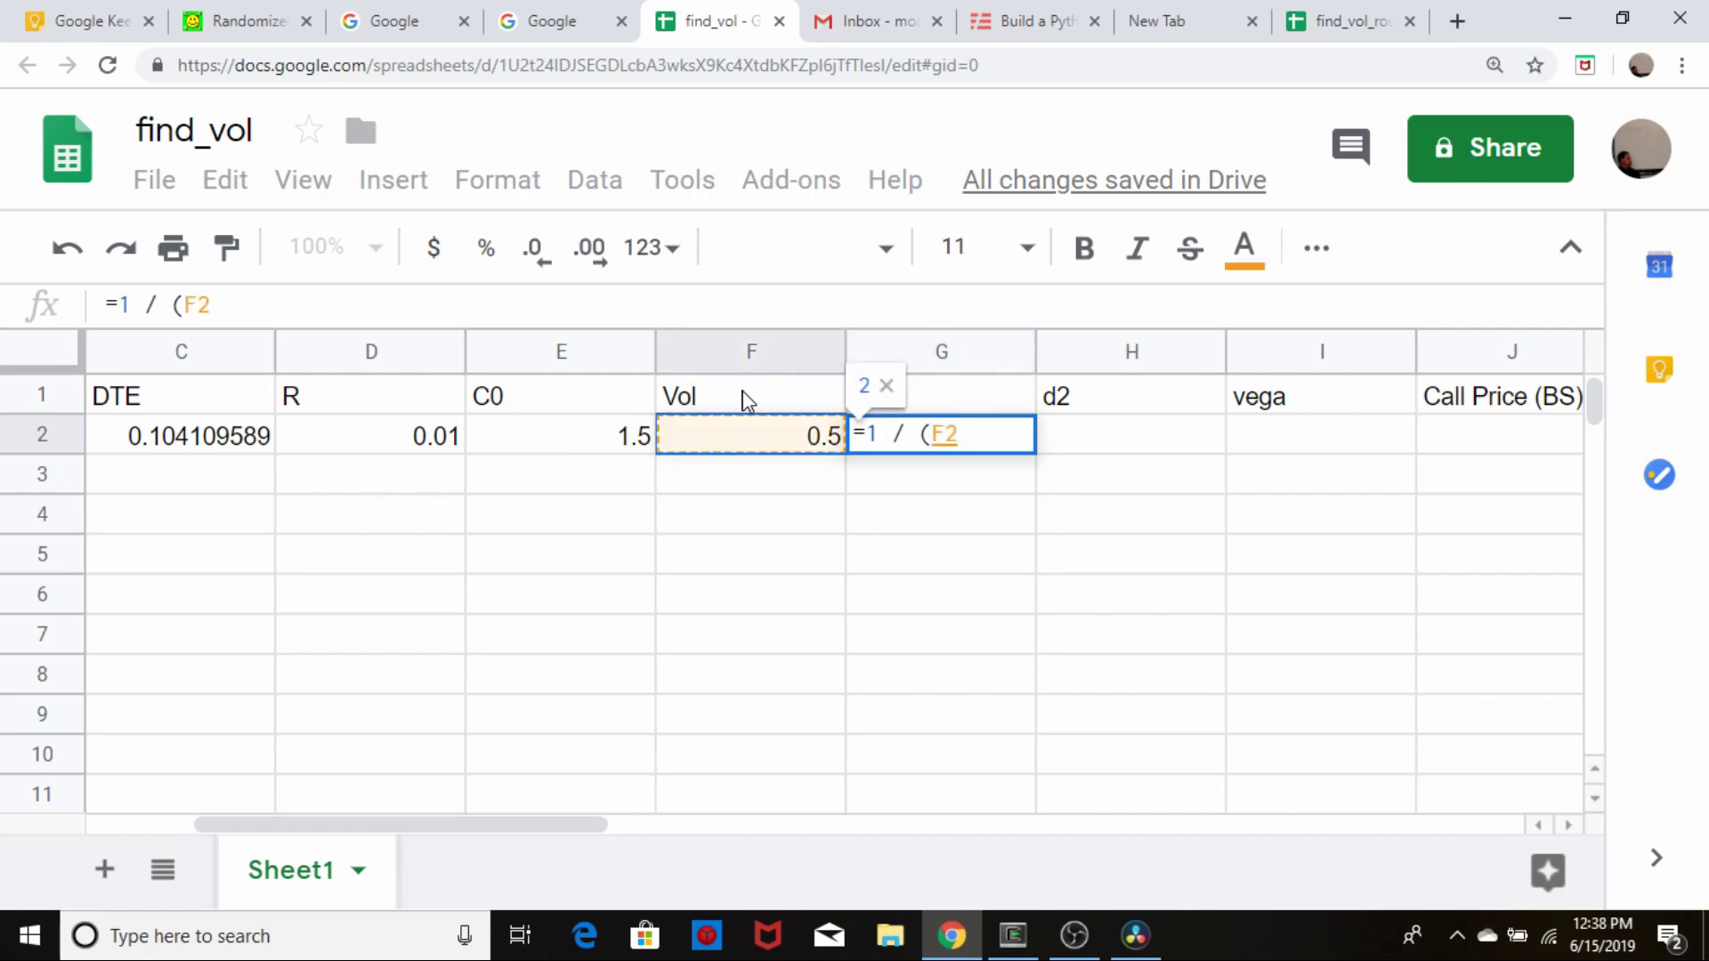
pyautogui.write('* sqrt(')
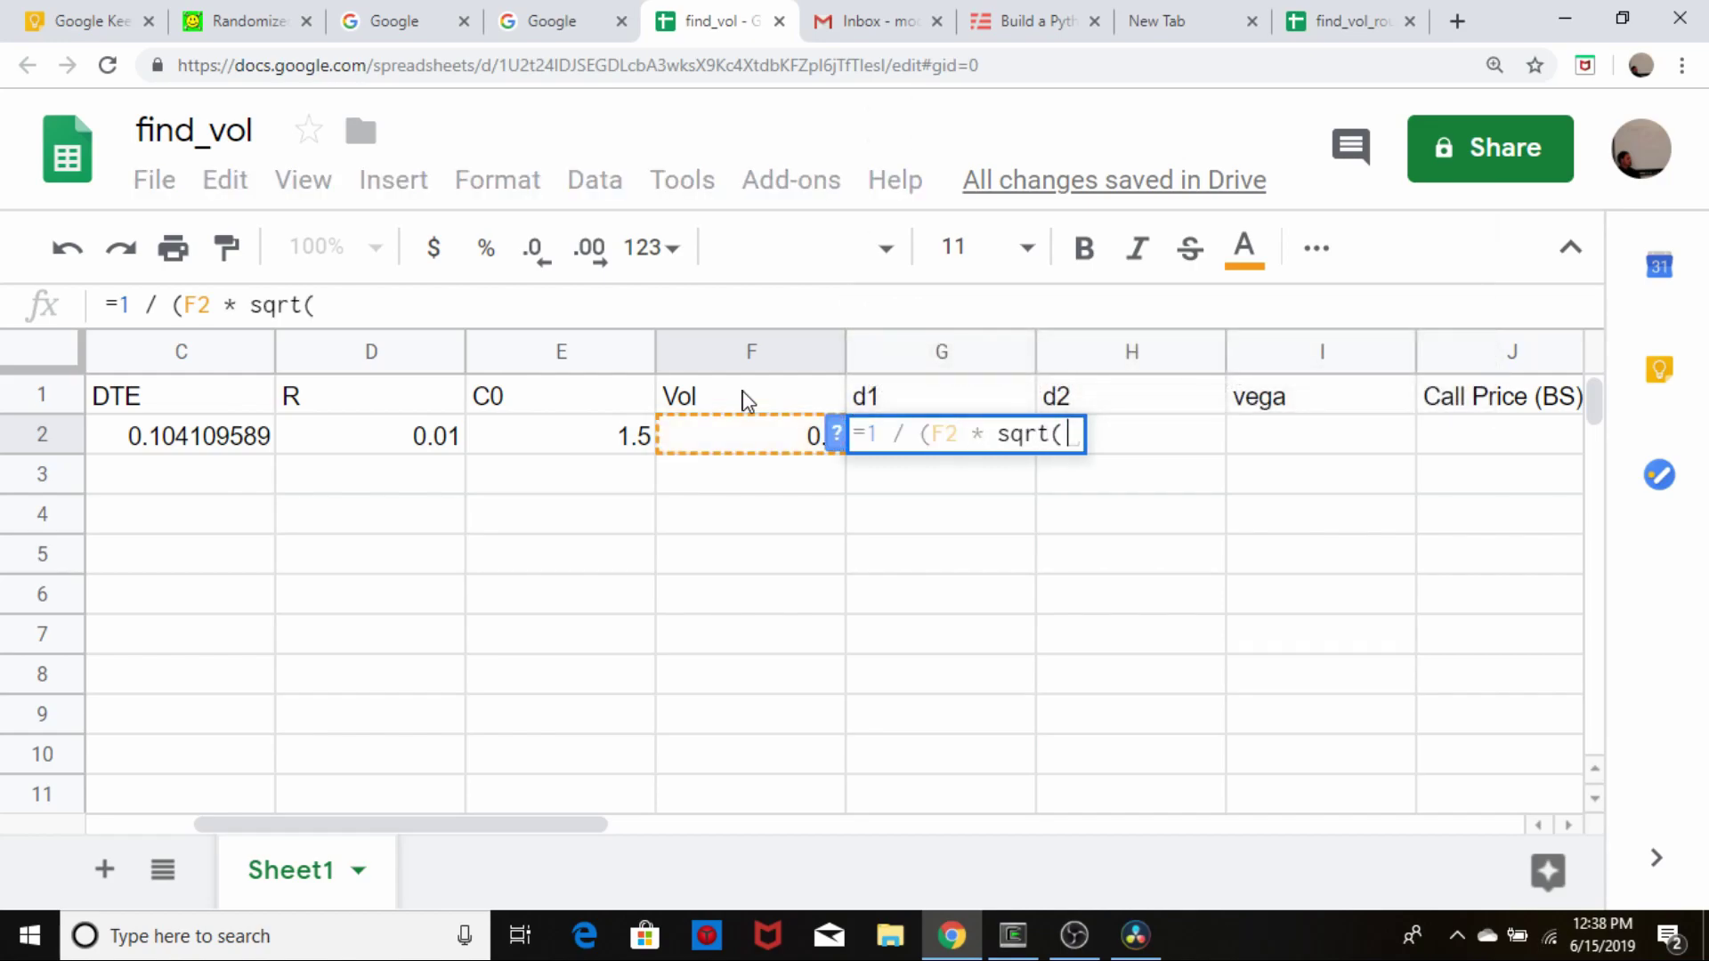
pyautogui.press('Left')
pyautogui.press('Left')
pyautogui.press('Left')
pyautogui.press('Left')
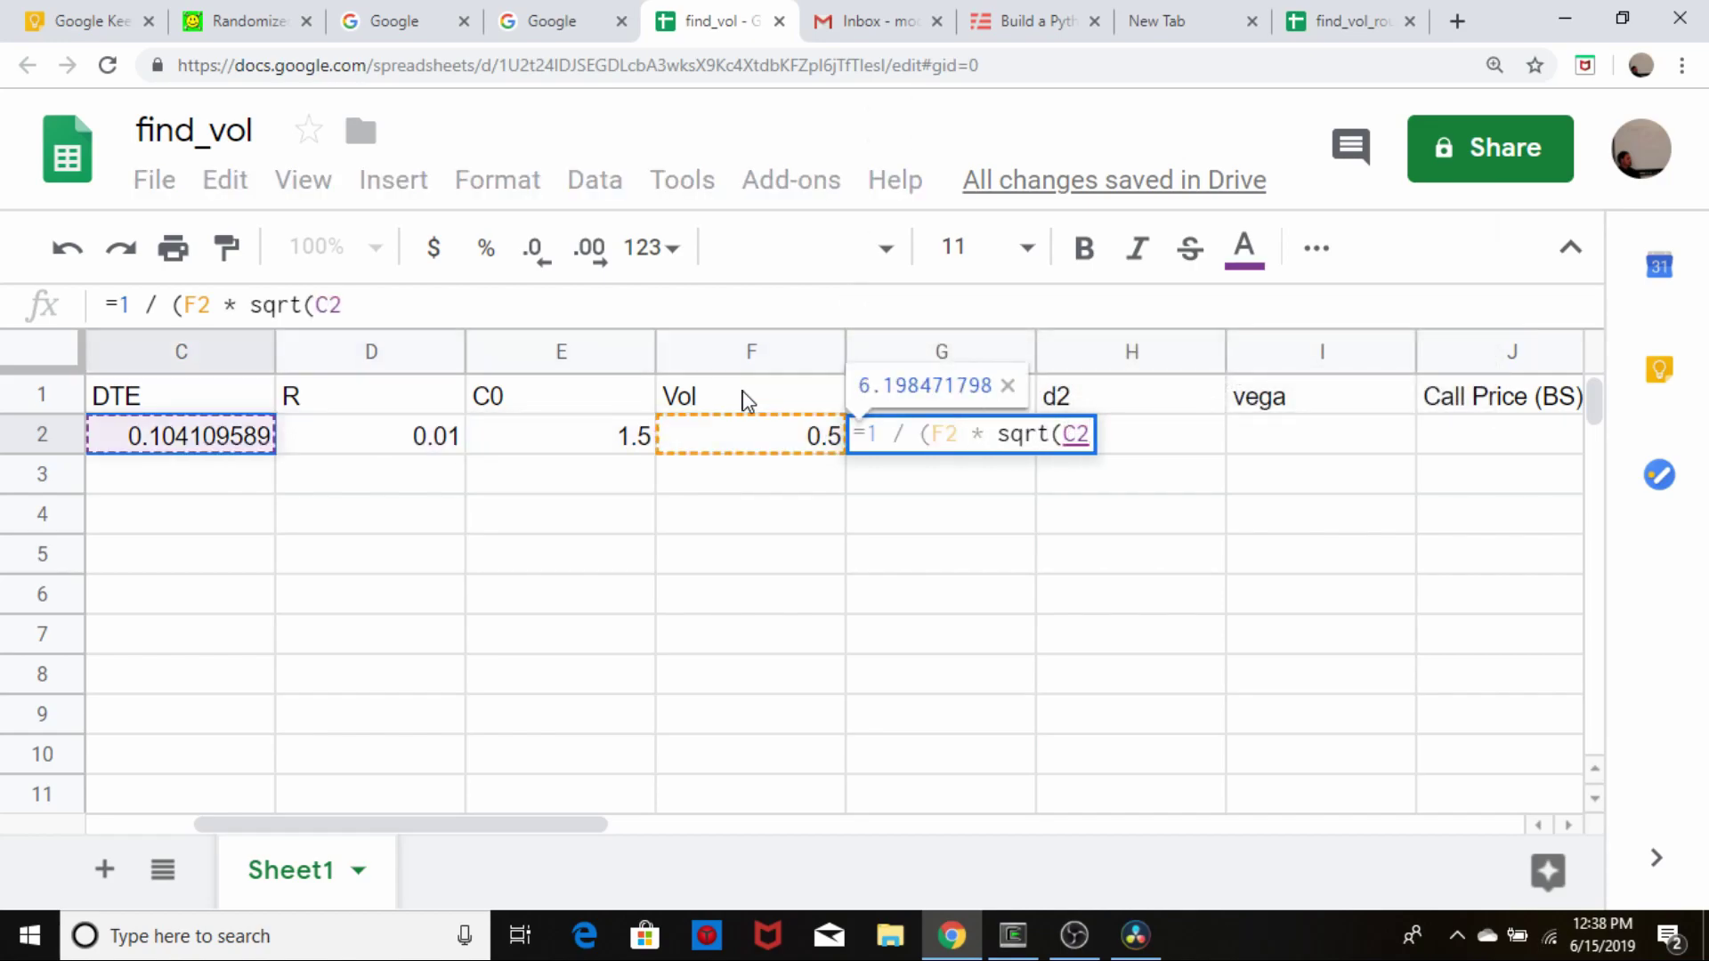
pyautogui.write('))')
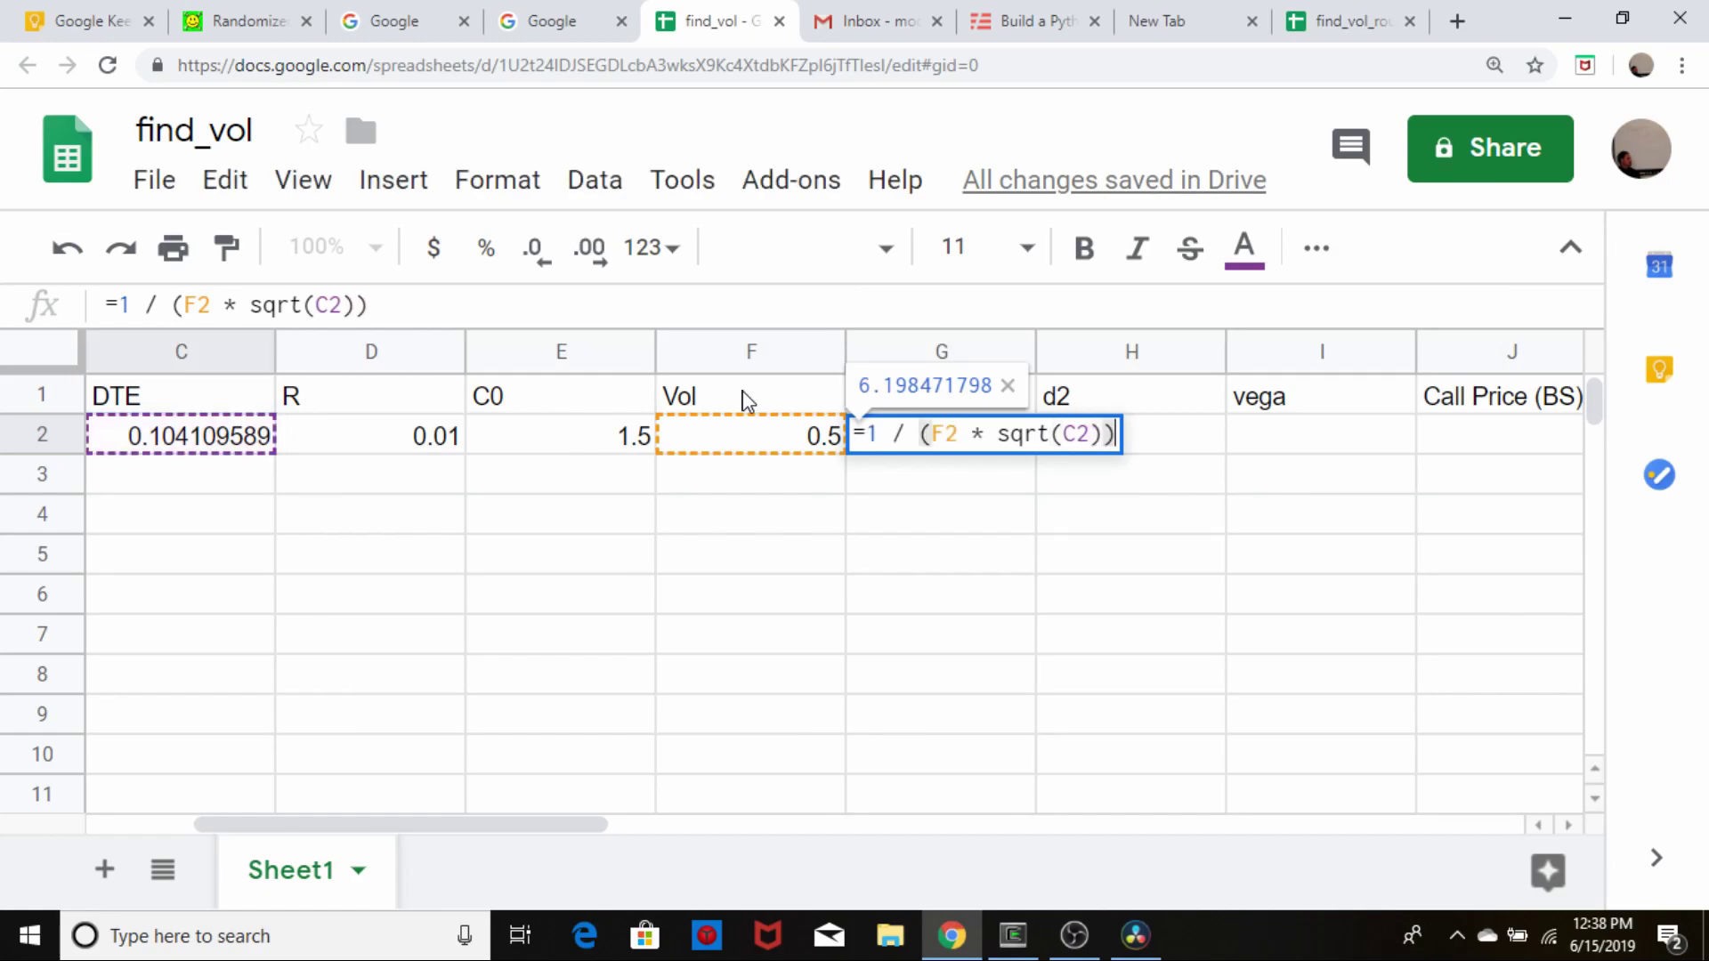
# - Following the Python log term, extend the formula with * ( ln(A2/B2
pyautogui.hotkey('alt', 'Tab')
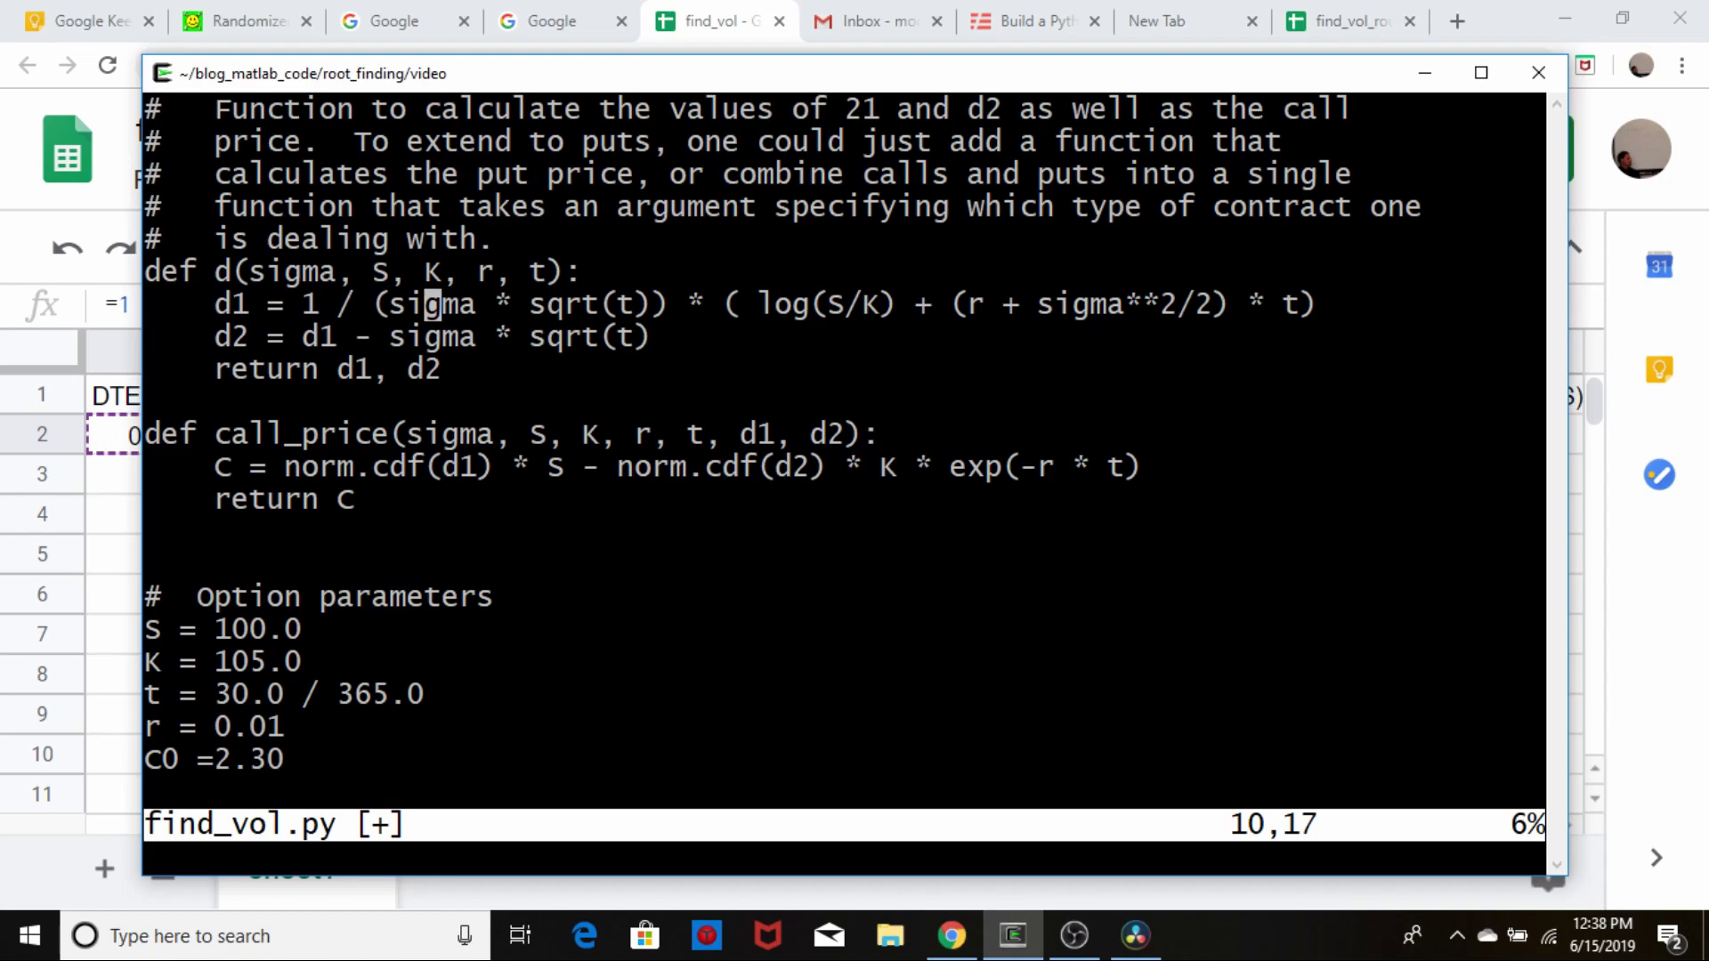
pyautogui.press('l')
pyautogui.press('l')
pyautogui.press('l')
pyautogui.press('l')
pyautogui.press('l')
pyautogui.press('l')
pyautogui.press('l')
pyautogui.press('l')
pyautogui.press('l')
pyautogui.press('l')
pyautogui.press('l')
pyautogui.press('l')
pyautogui.press('l')
pyautogui.press('l')
pyautogui.press('l')
pyautogui.press('l')
pyautogui.press('l')
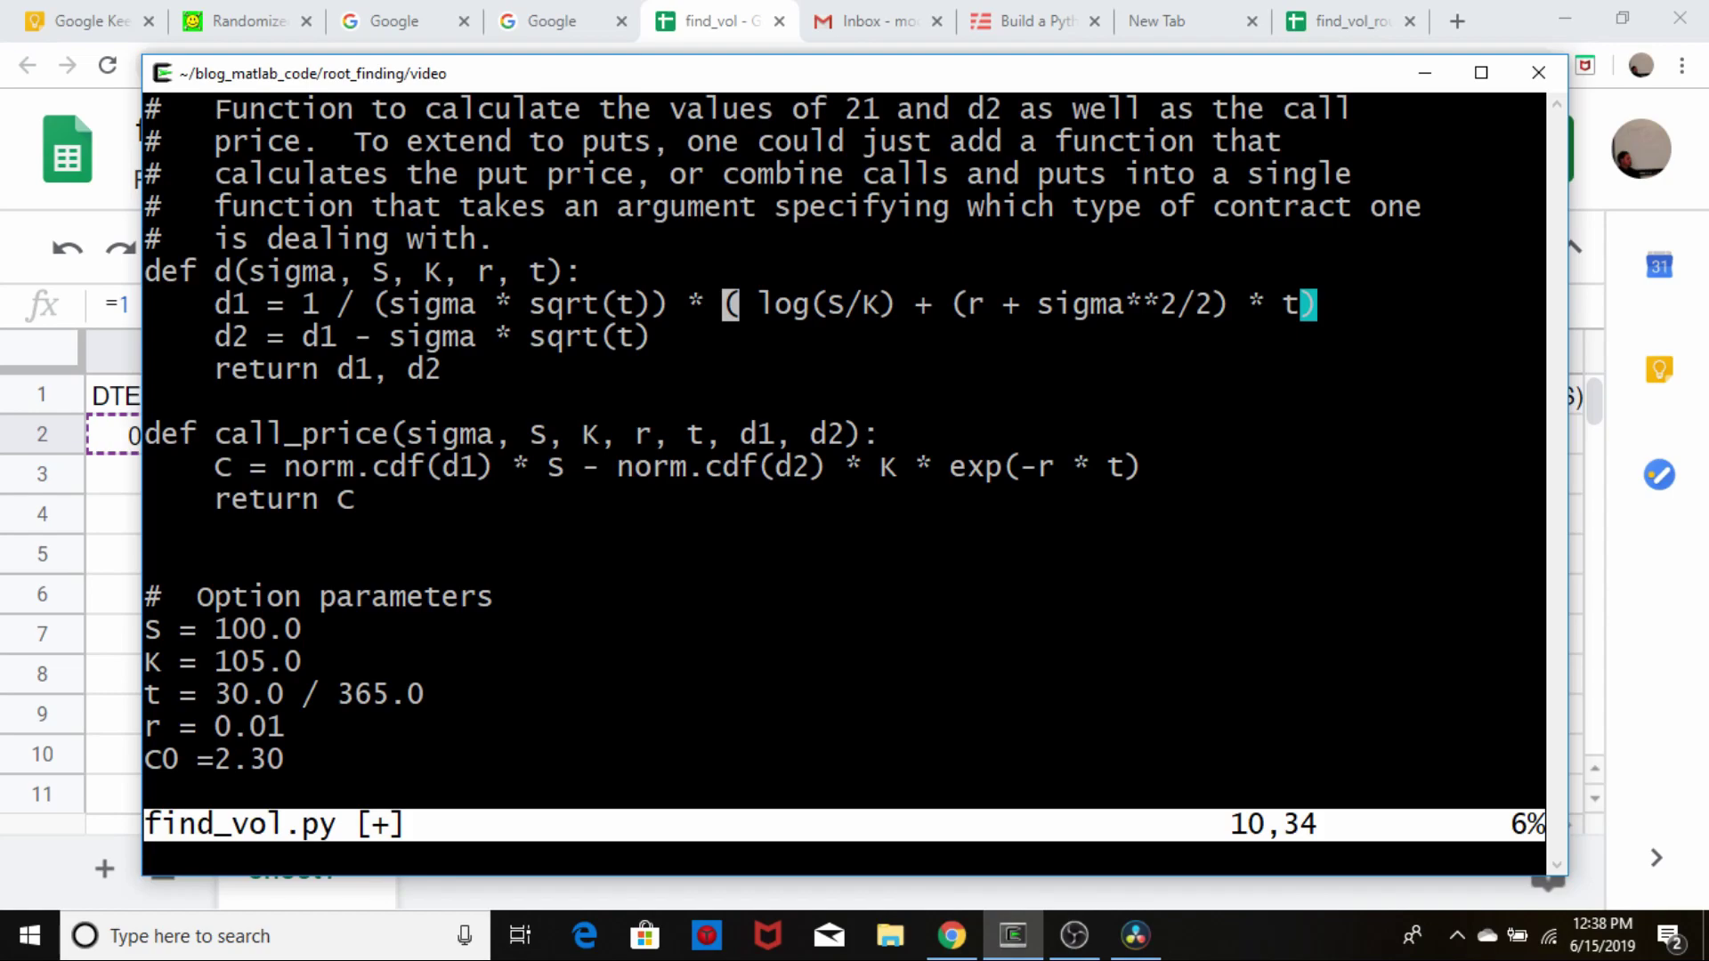
pyautogui.press('l')
pyautogui.press('l')
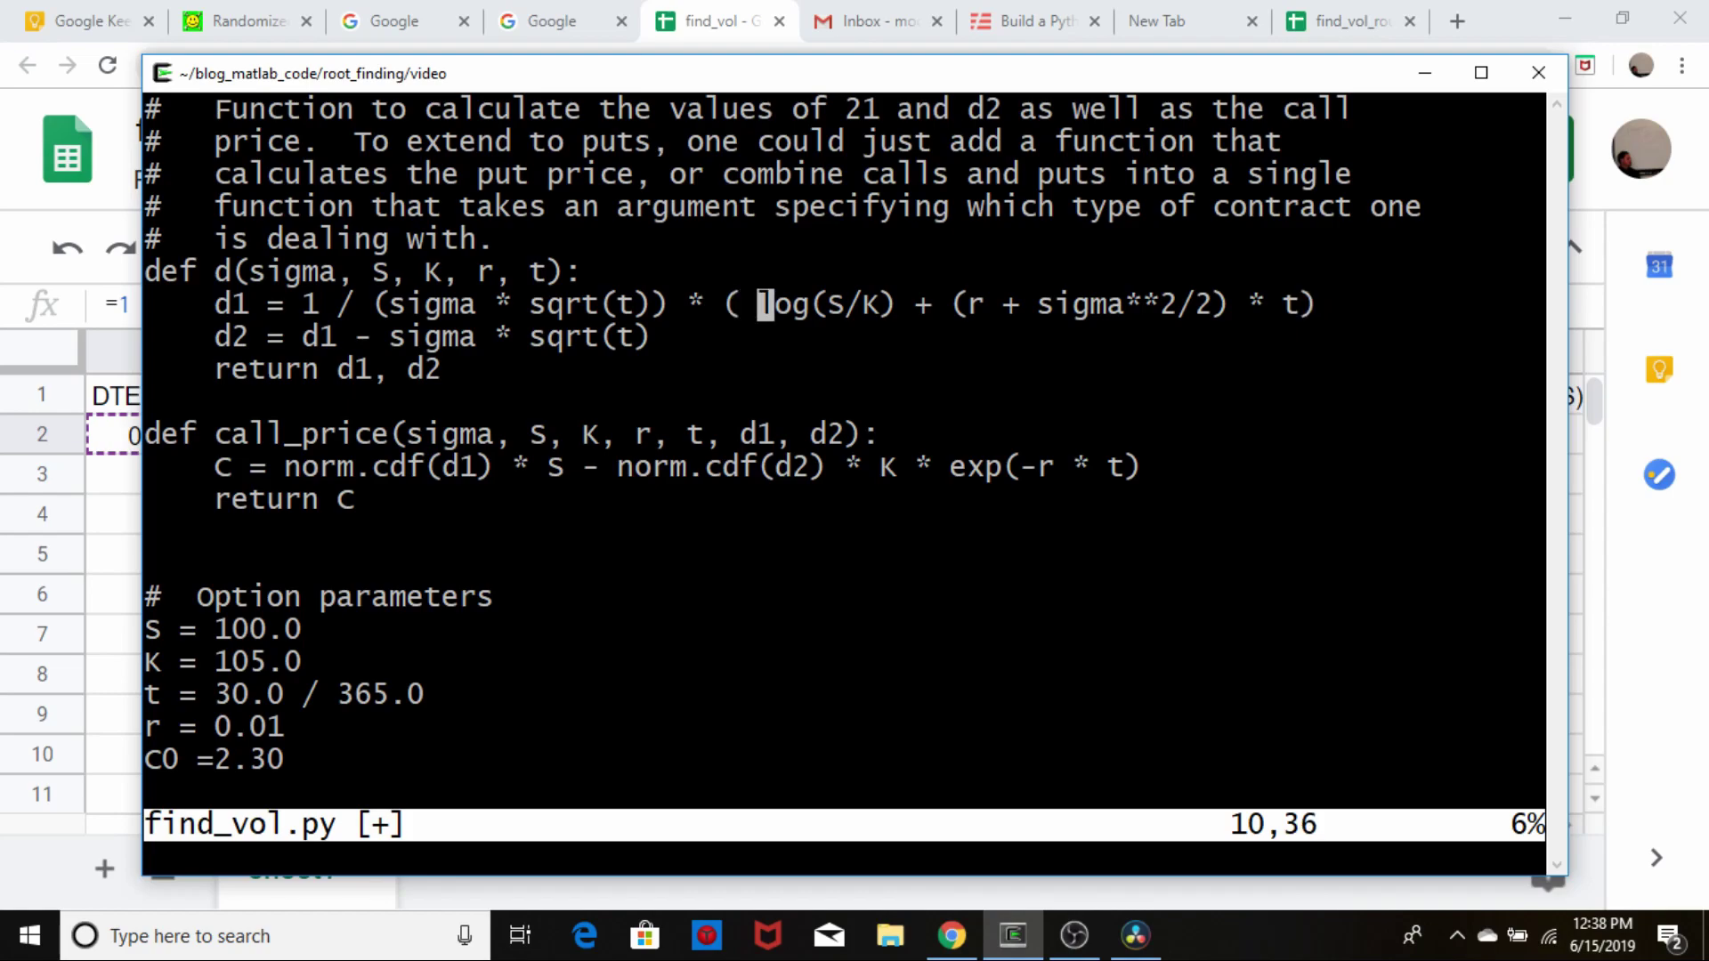
pyautogui.press('h')
pyautogui.press('h')
pyautogui.hotkey('alt', 'Tab')
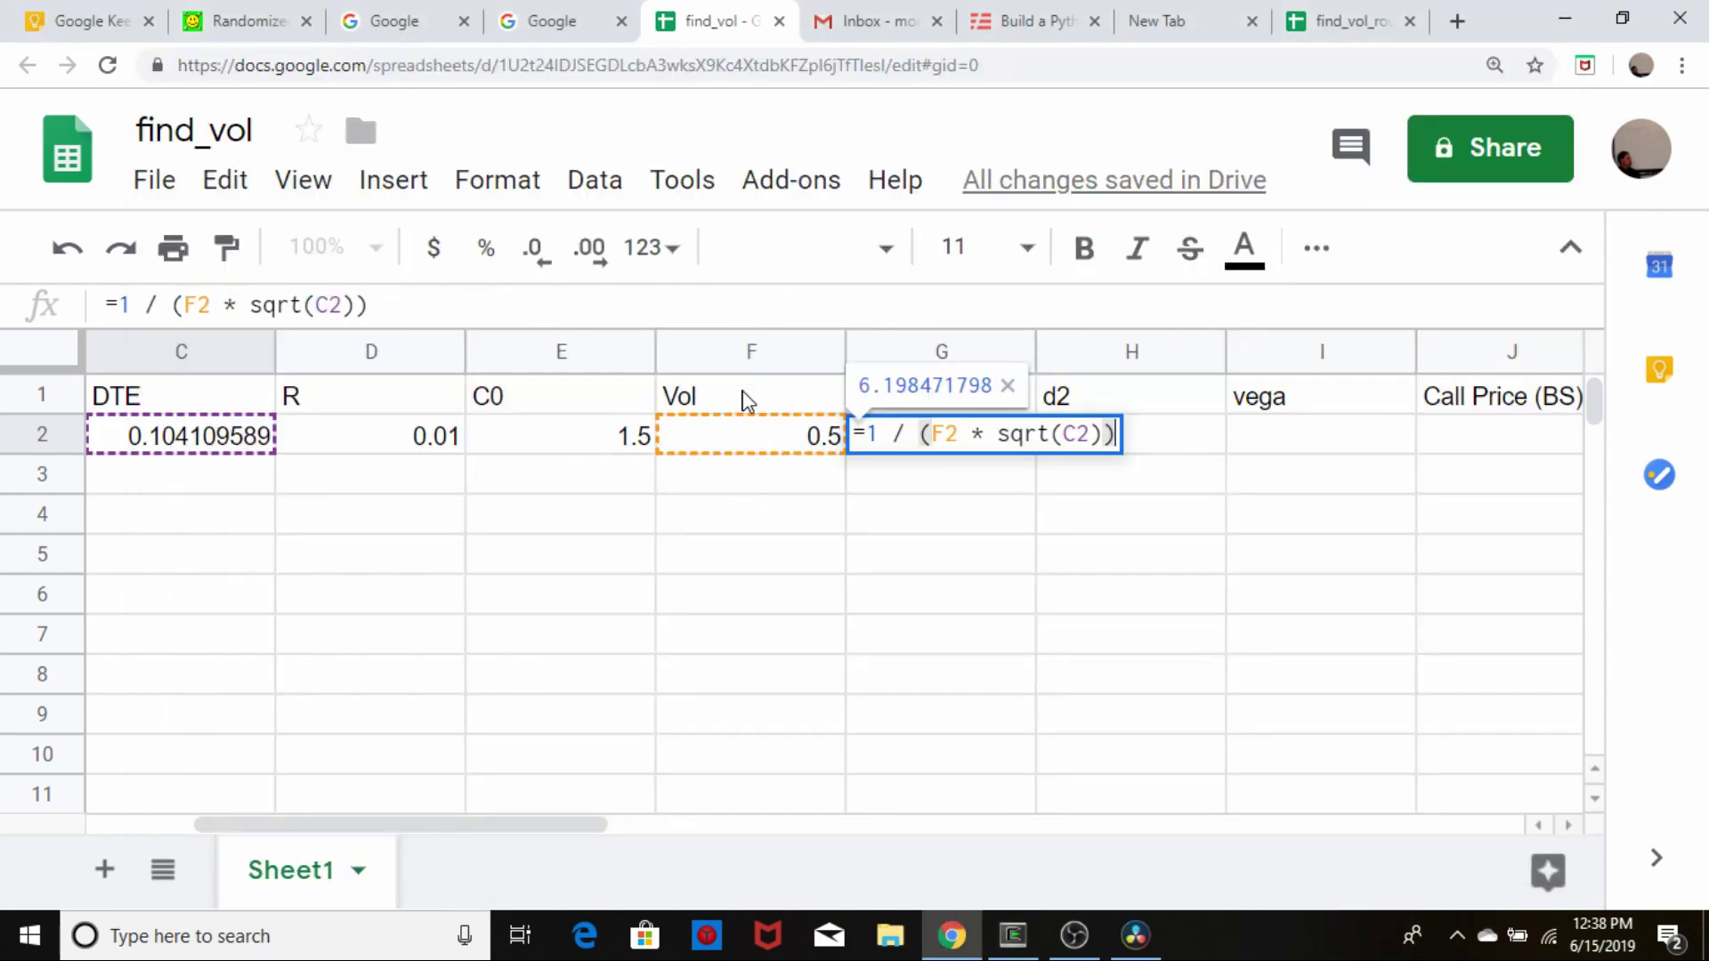
pyautogui.write('*')
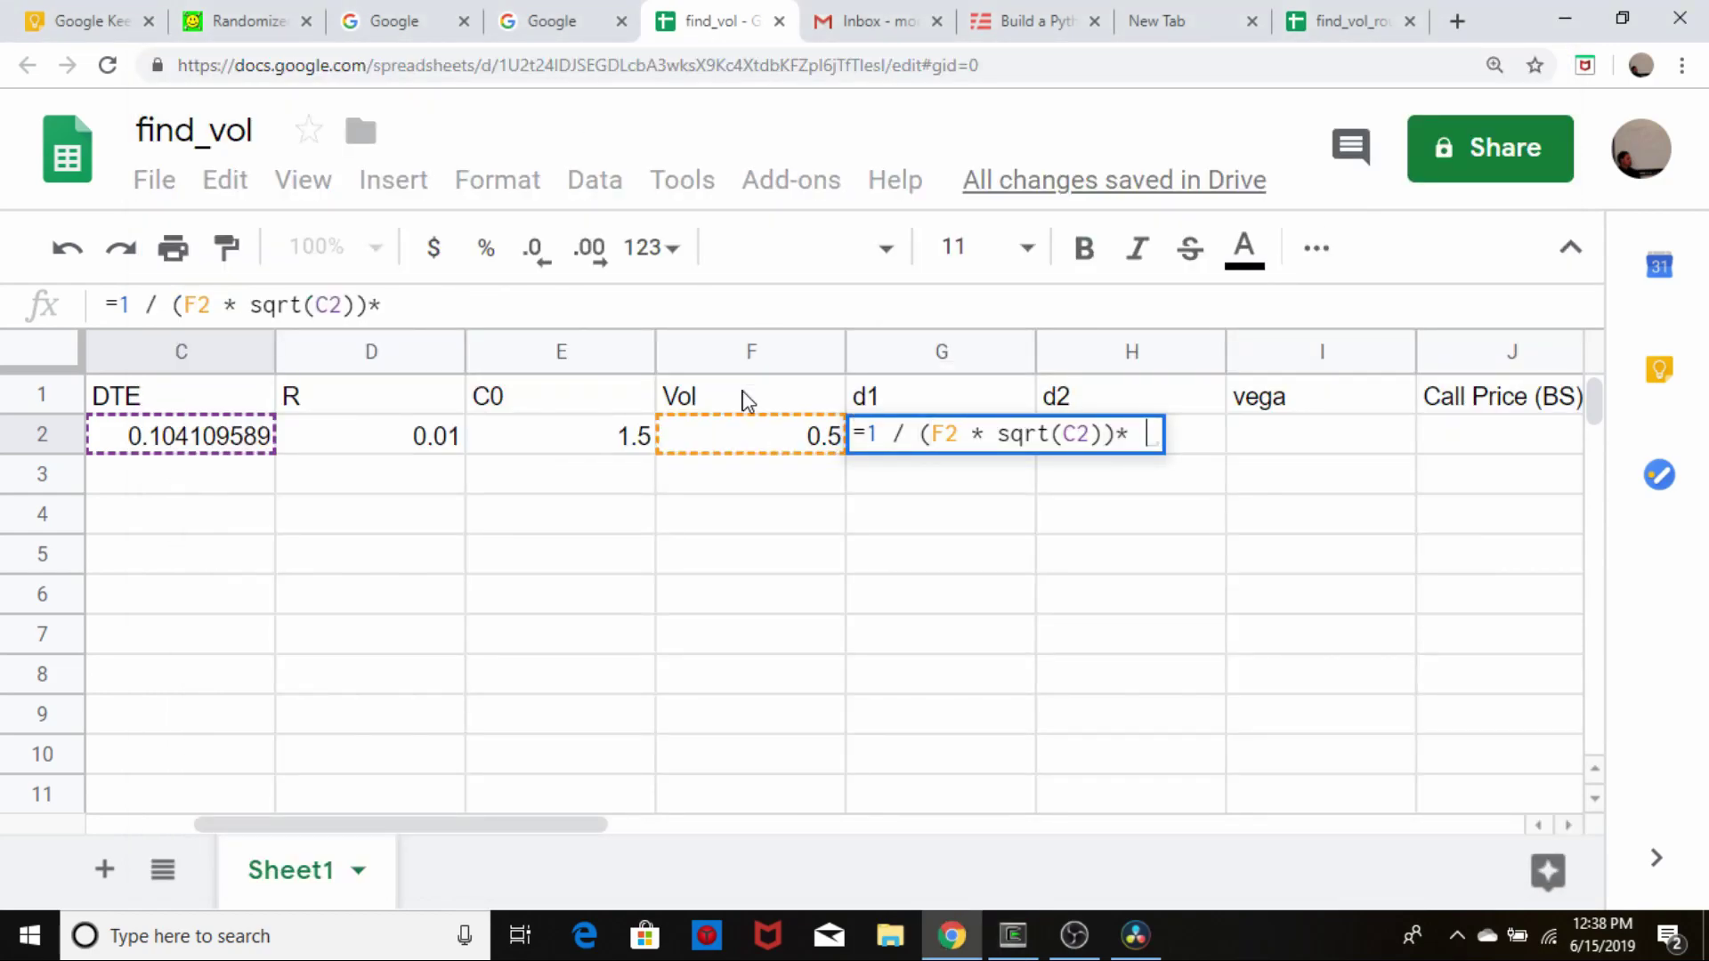
pyautogui.write(' ( ln(')
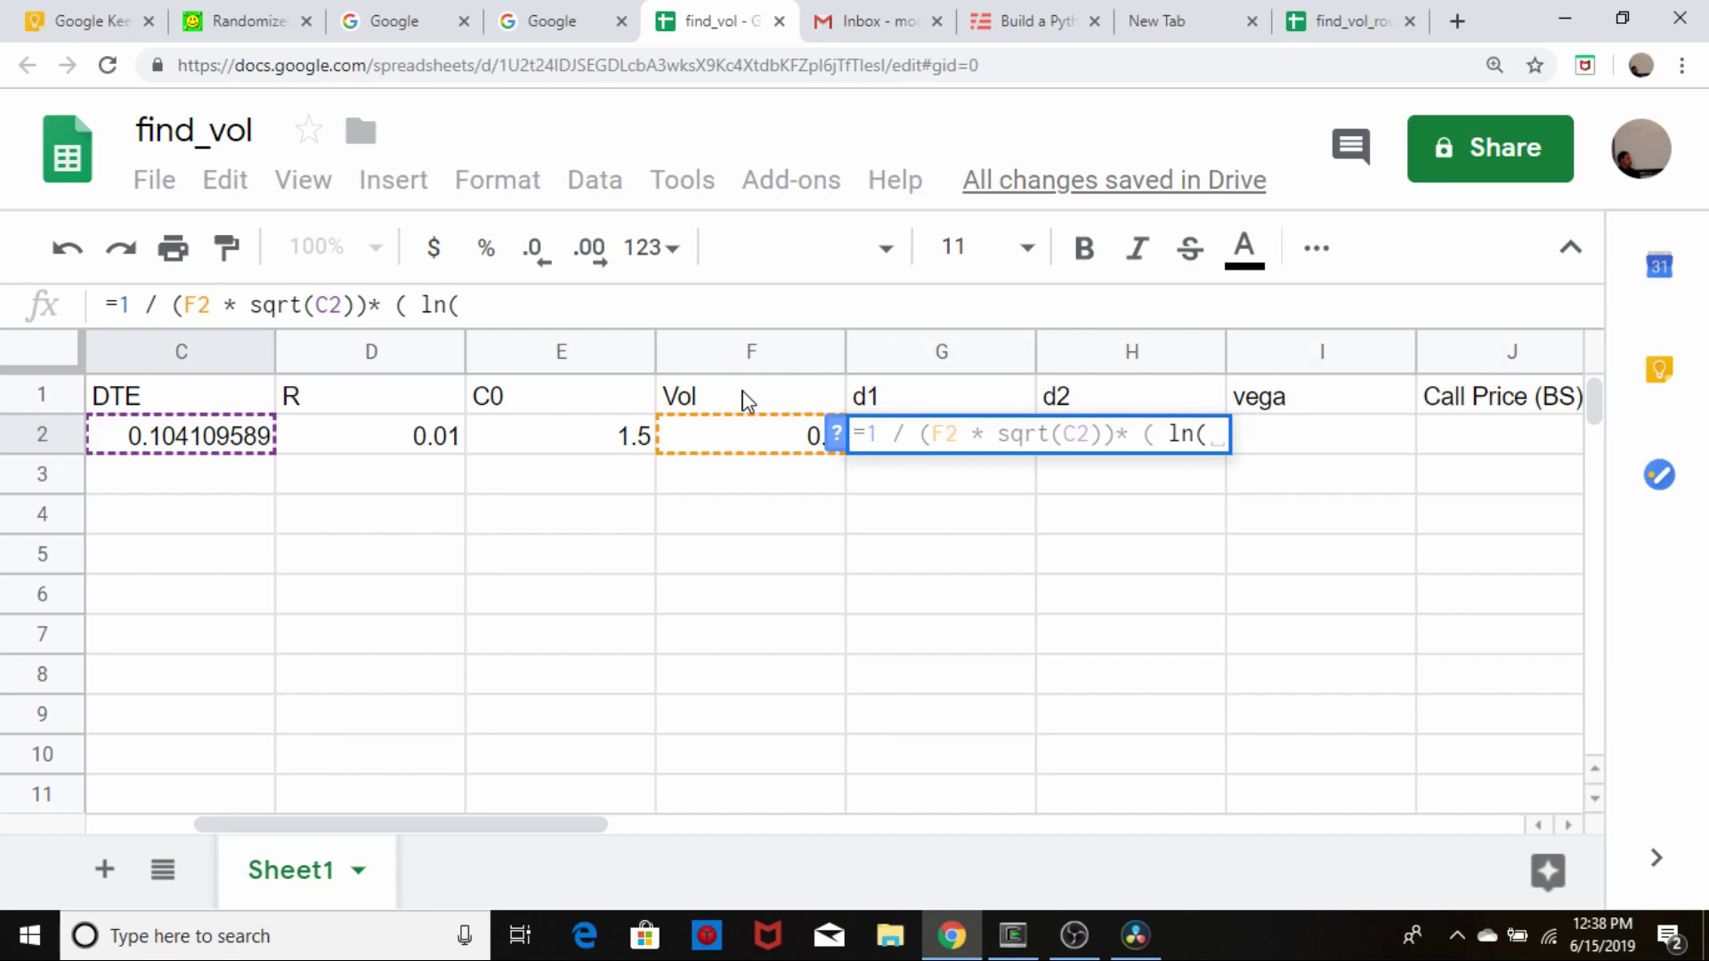
pyautogui.press('Left')
pyautogui.press('Left')
pyautogui.press('Left')
pyautogui.press('Left')
pyautogui.press('Left')
pyautogui.press('Left')
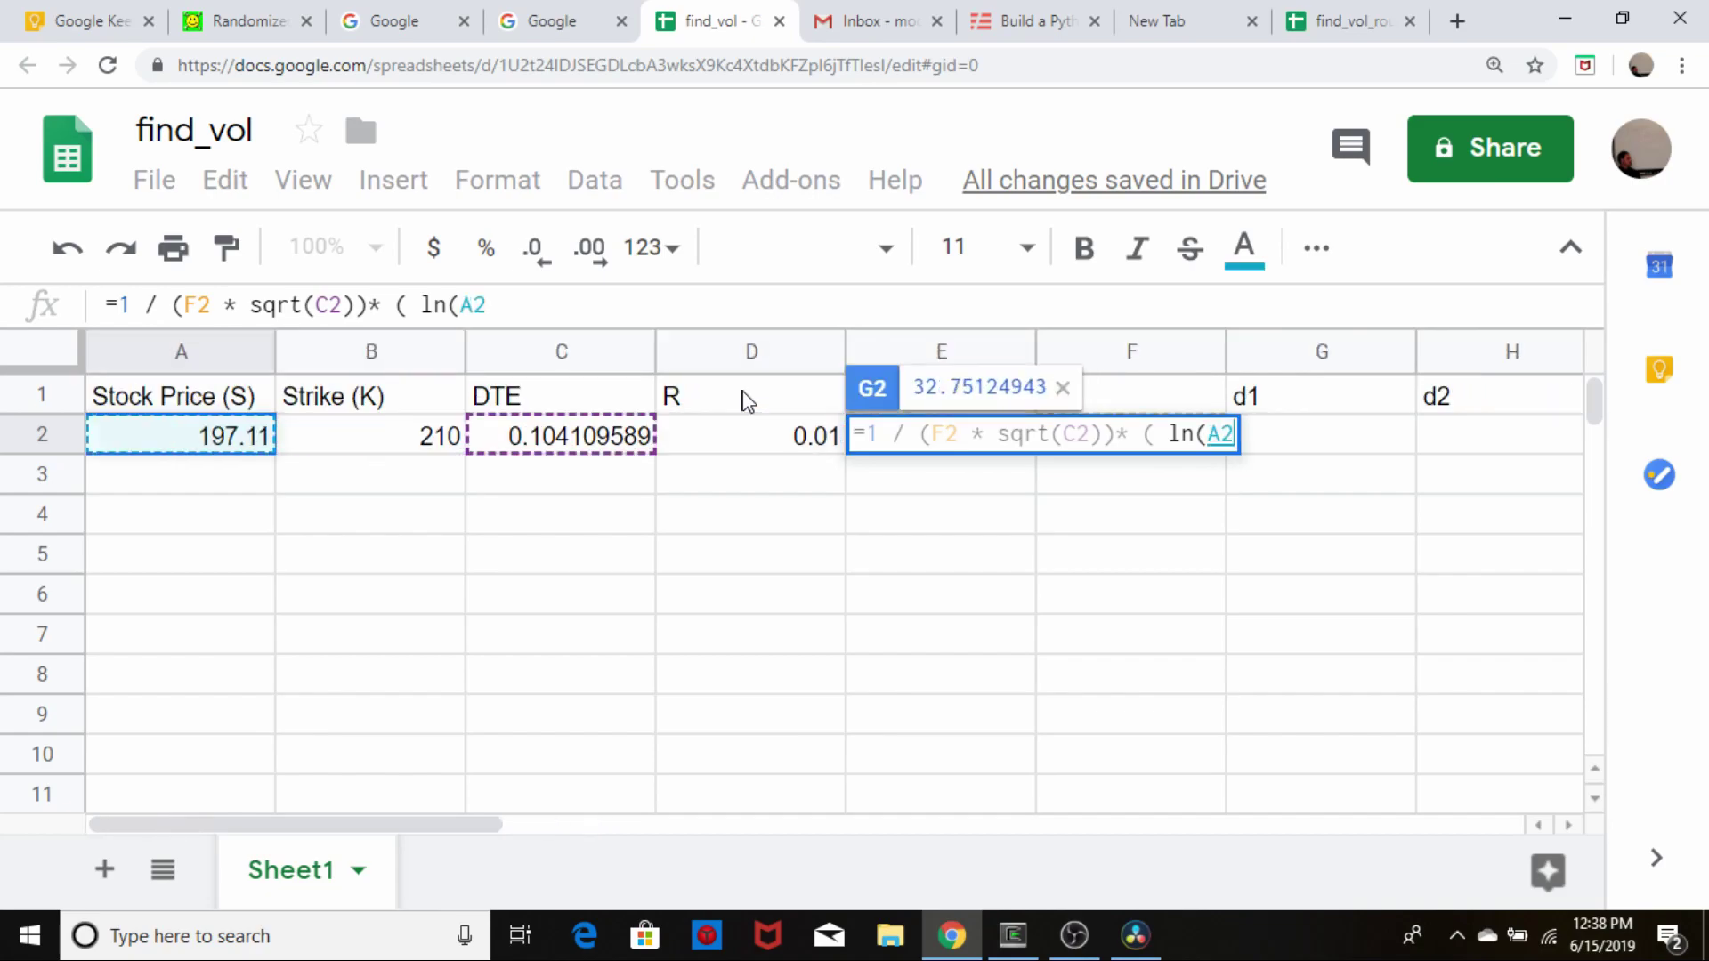
pyautogui.write('/')
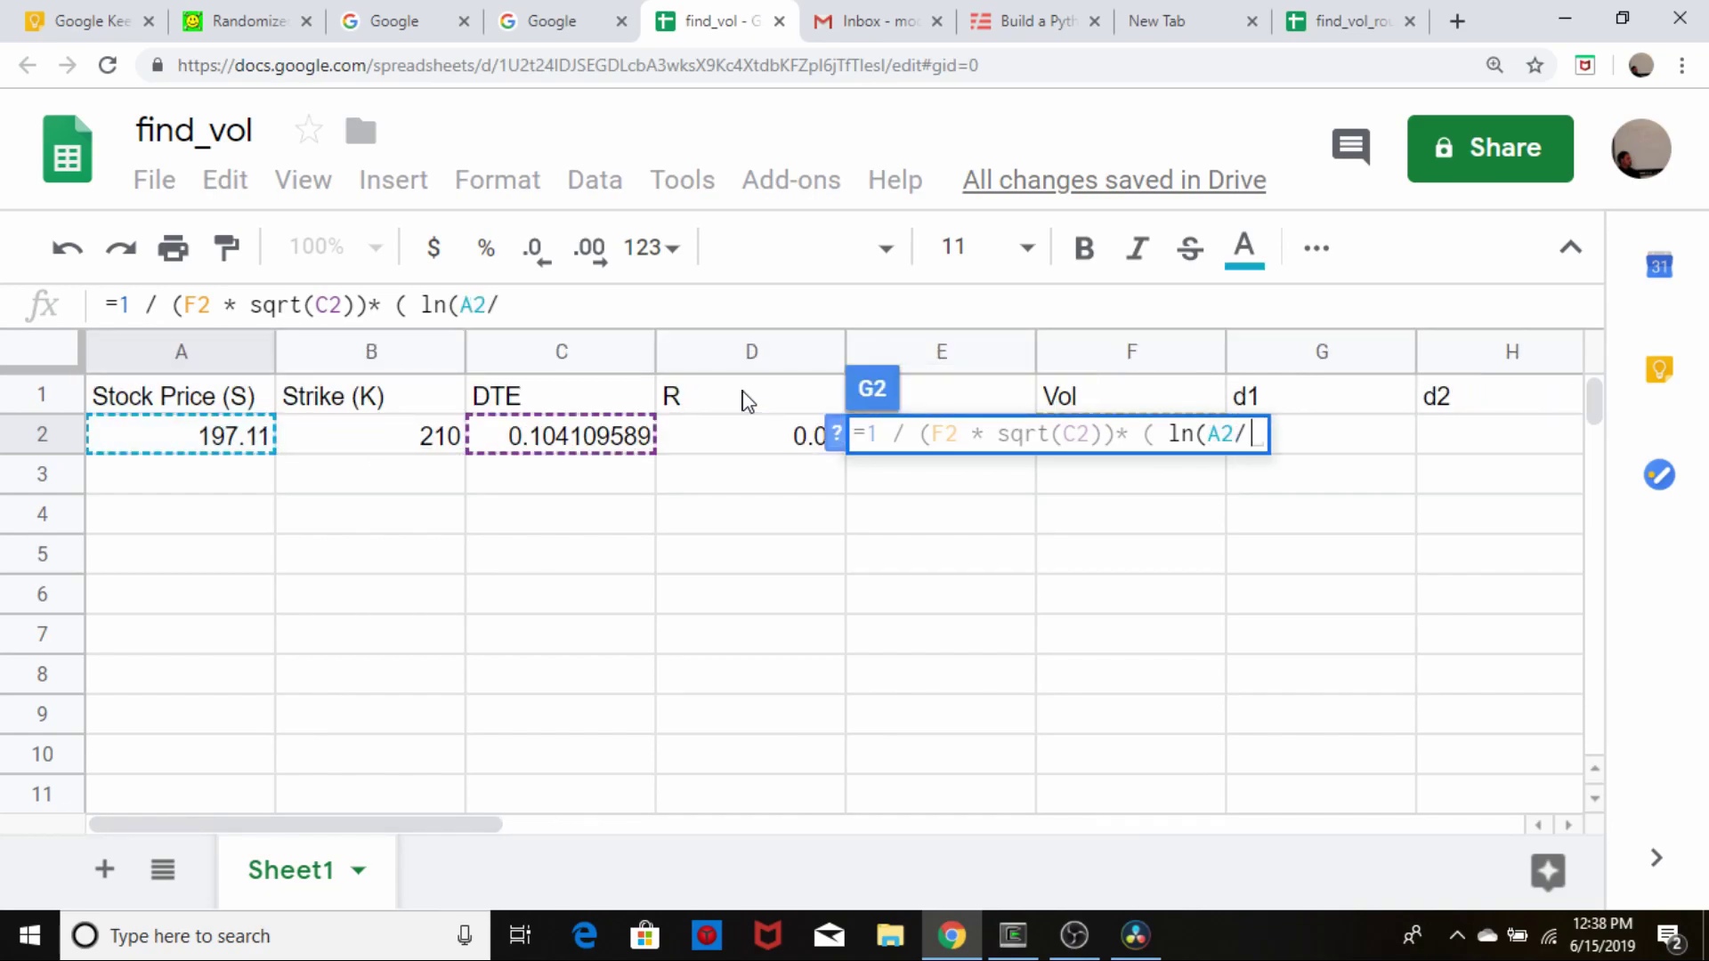
pyautogui.press('Left')
pyautogui.press('Left')
pyautogui.press('Left')
pyautogui.press('Left')
pyautogui.press('Left')
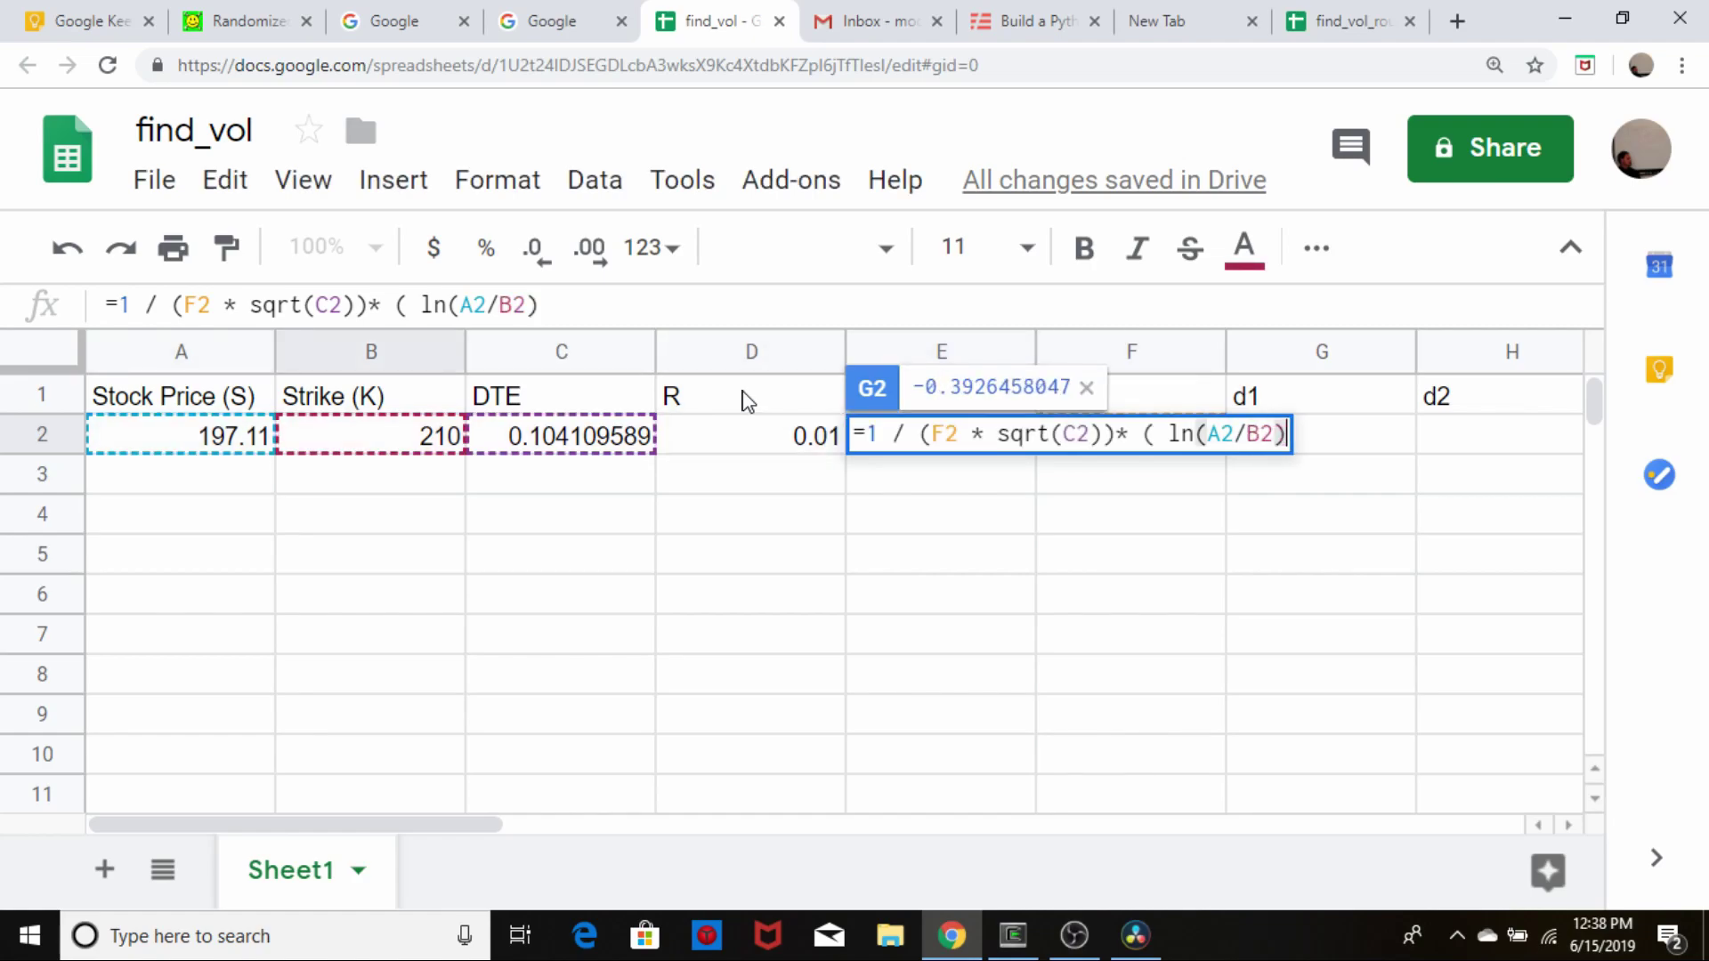
# - Add the rate and volatility term + (D2 + E2&2/2) to the d1 formula
pyautogui.hotkey('alt', 'Tab')
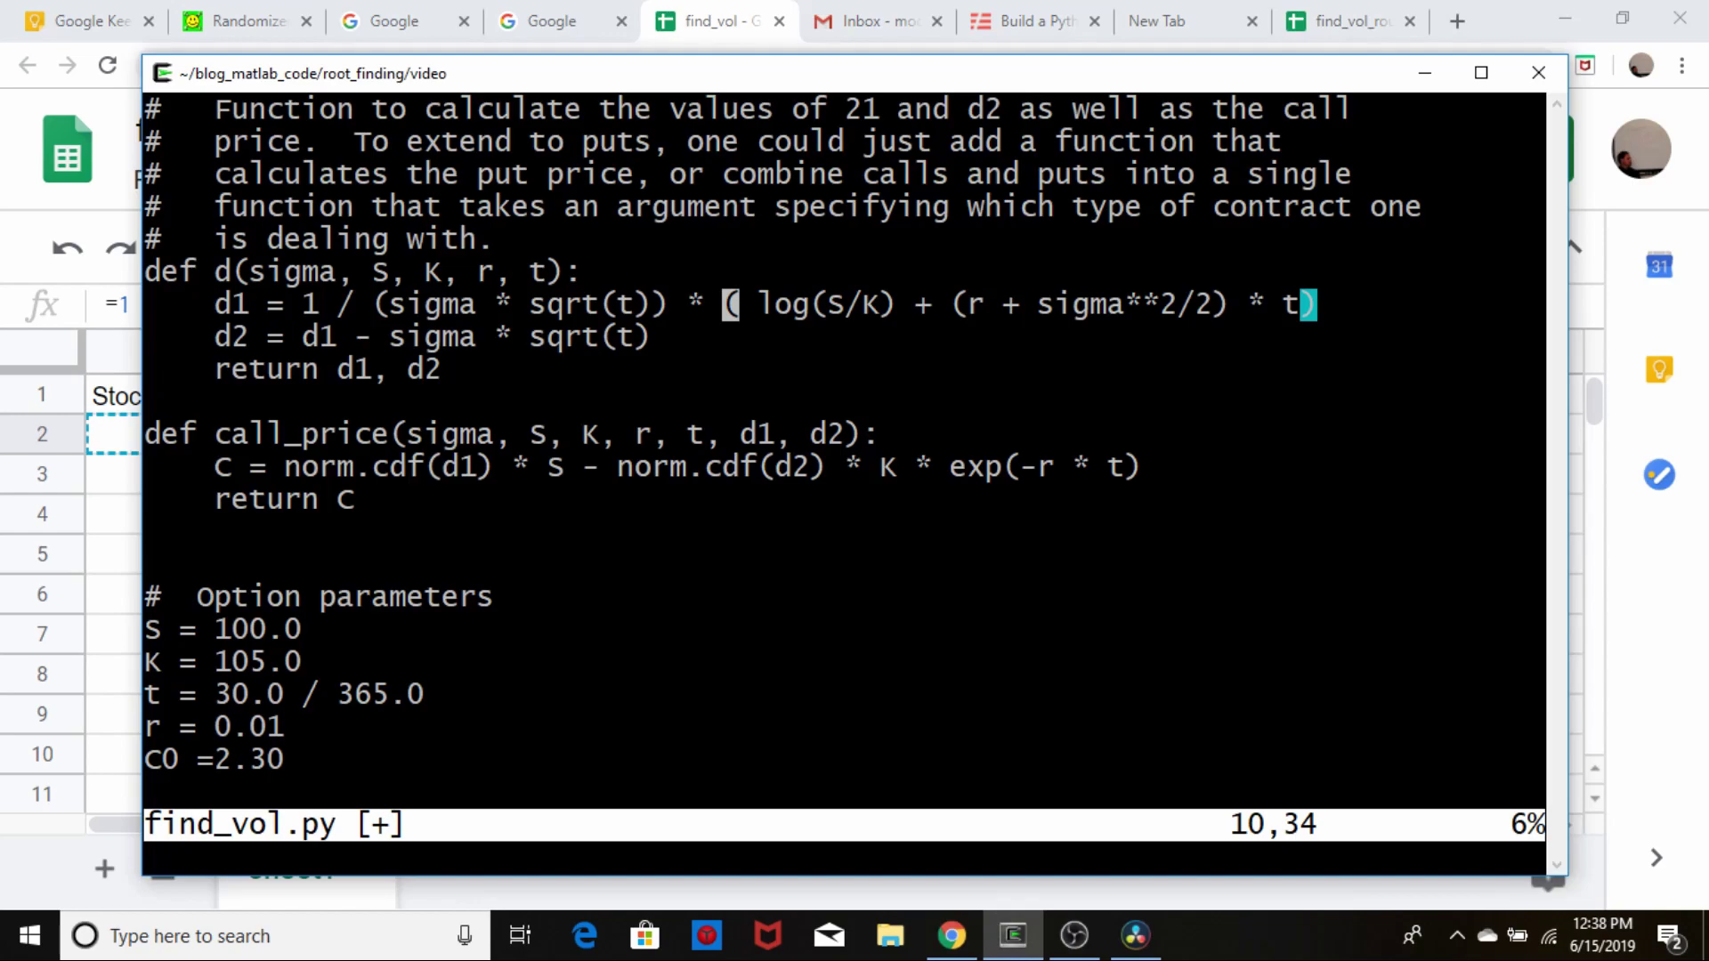
pyautogui.press('l')
pyautogui.press('l')
pyautogui.press('l')
pyautogui.press('l')
pyautogui.press('l')
pyautogui.press('l')
pyautogui.press('l')
pyautogui.press('l')
pyautogui.press('l')
pyautogui.press('l')
pyautogui.press('l')
pyautogui.press('l')
pyautogui.press('l')
pyautogui.press('l')
pyautogui.press('l')
pyautogui.press('l')
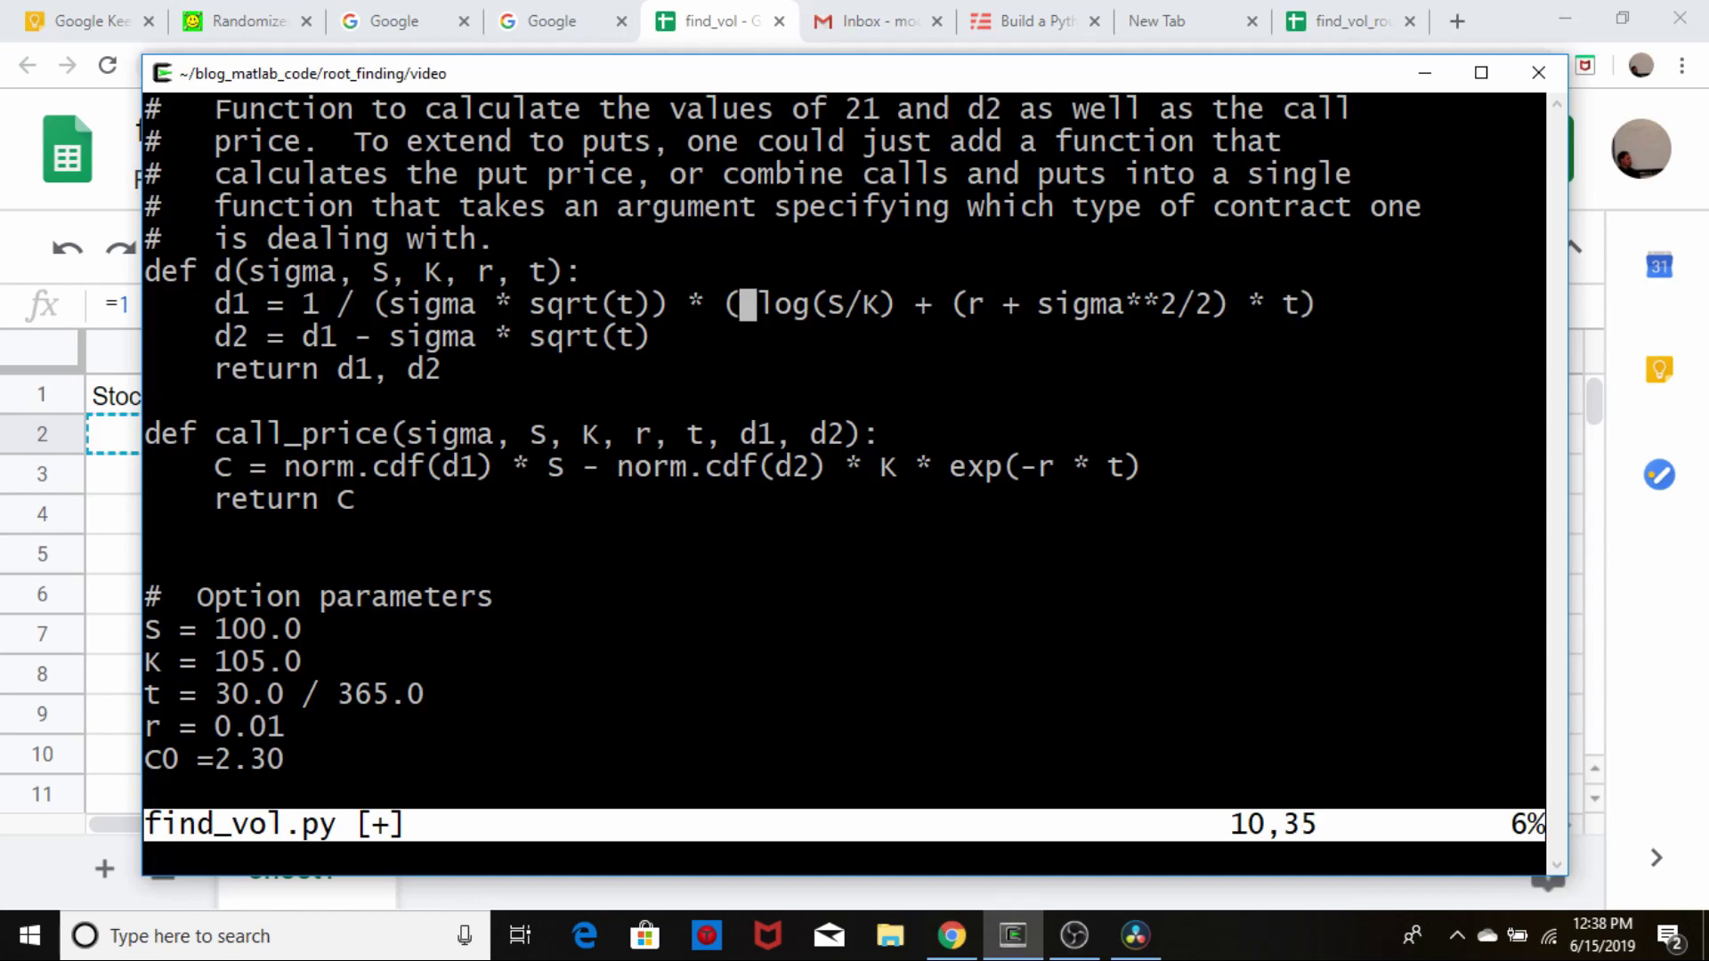
pyautogui.press('l')
pyautogui.press('l')
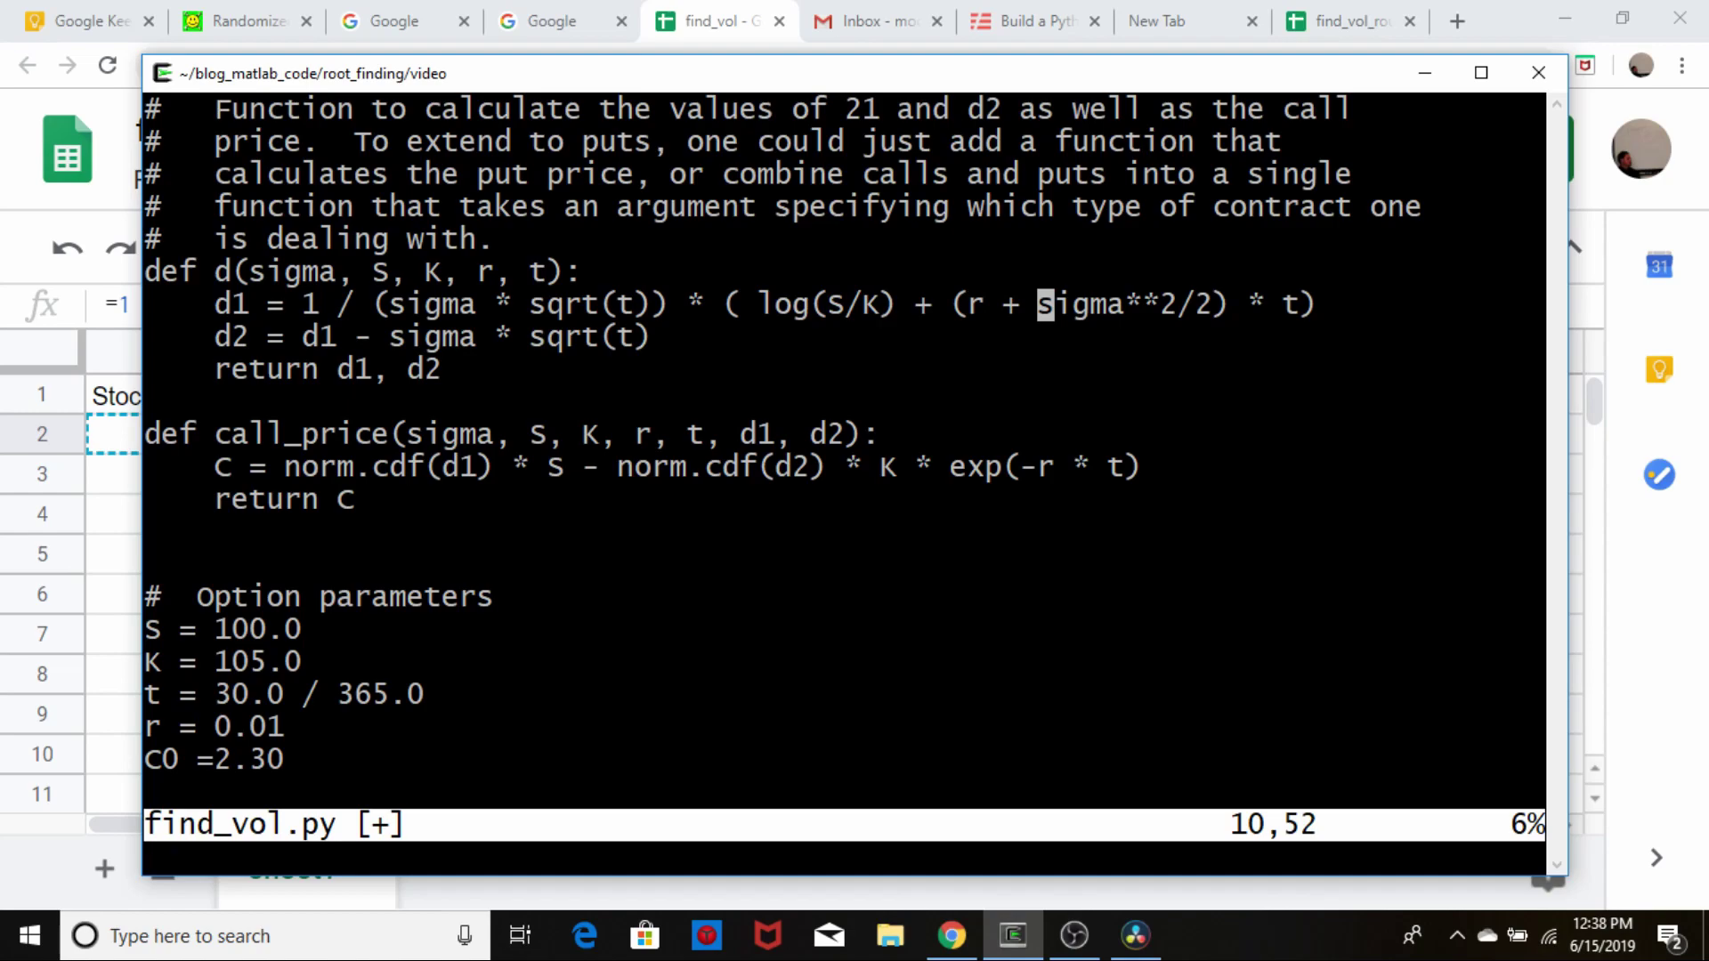
pyautogui.hotkey('alt', 'Tab')
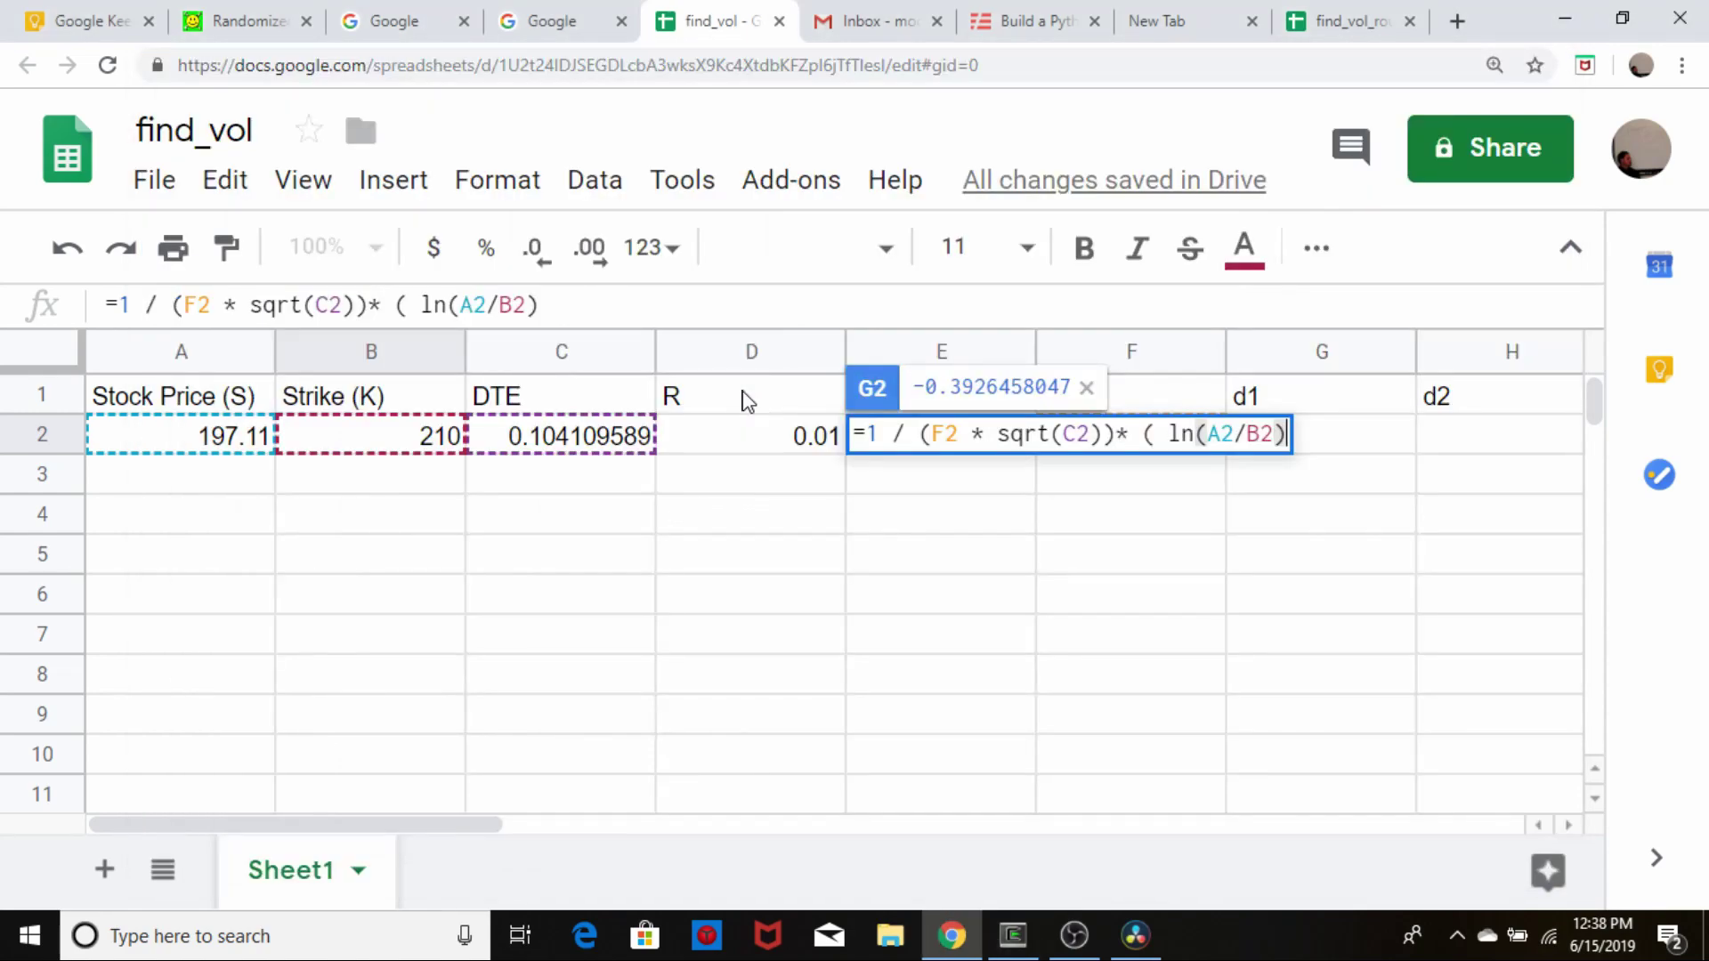
pyautogui.write('+ (')
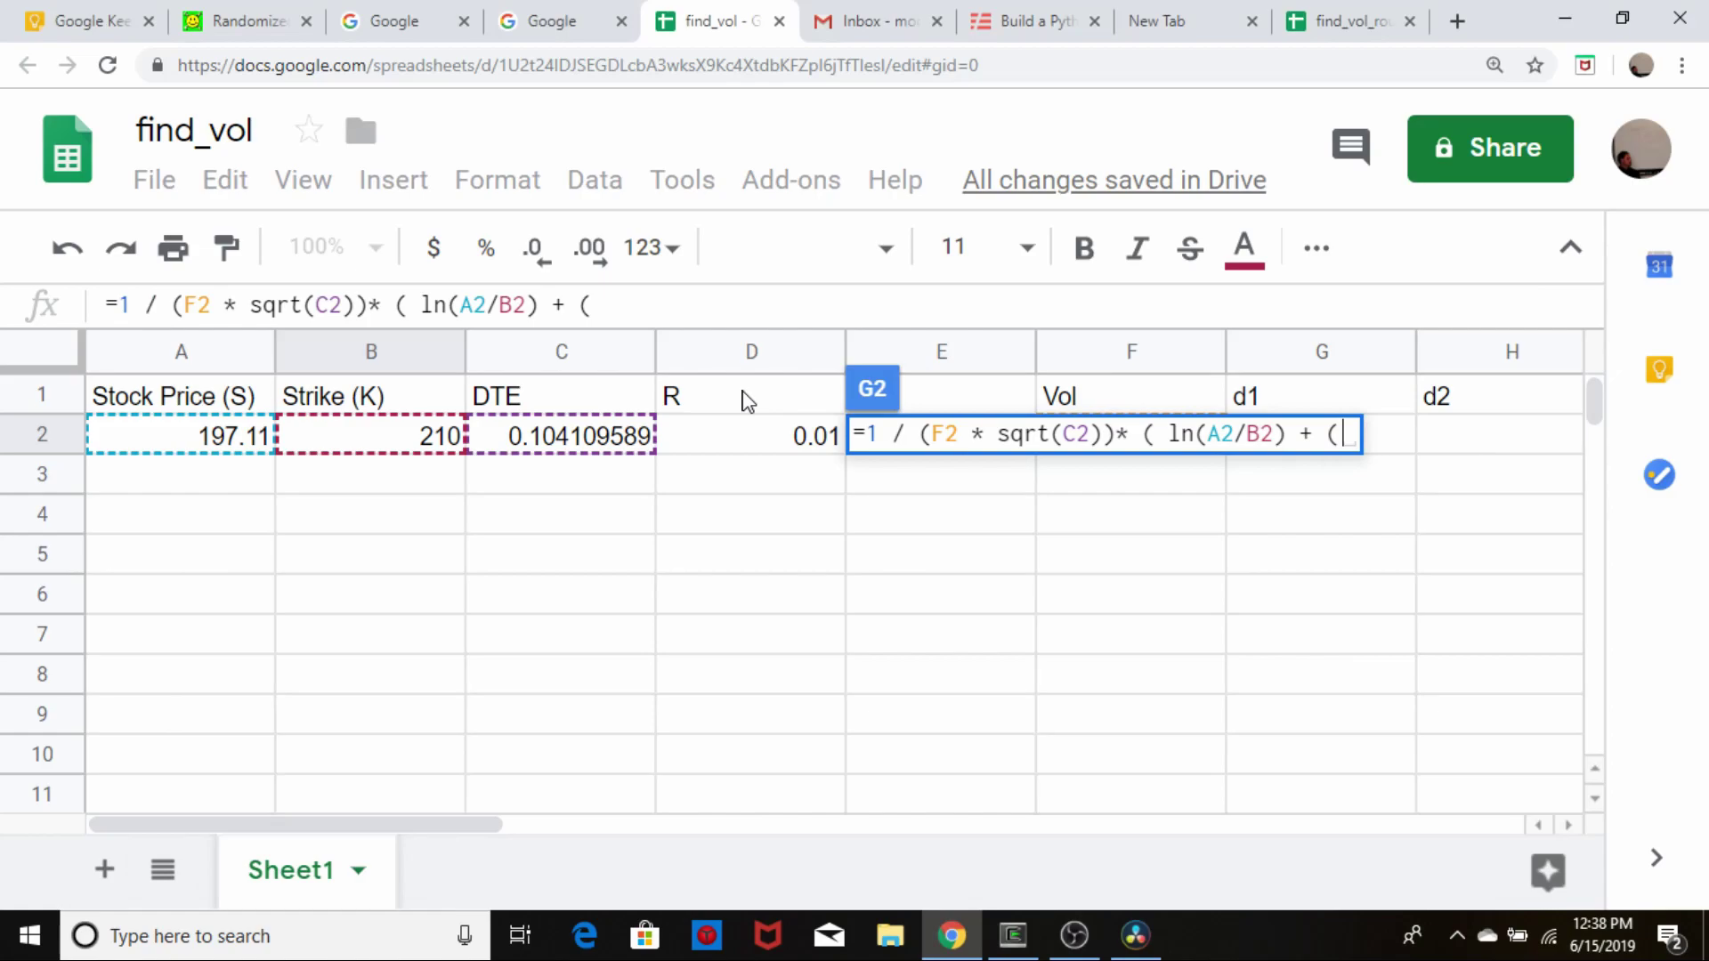
pyautogui.write('E2')
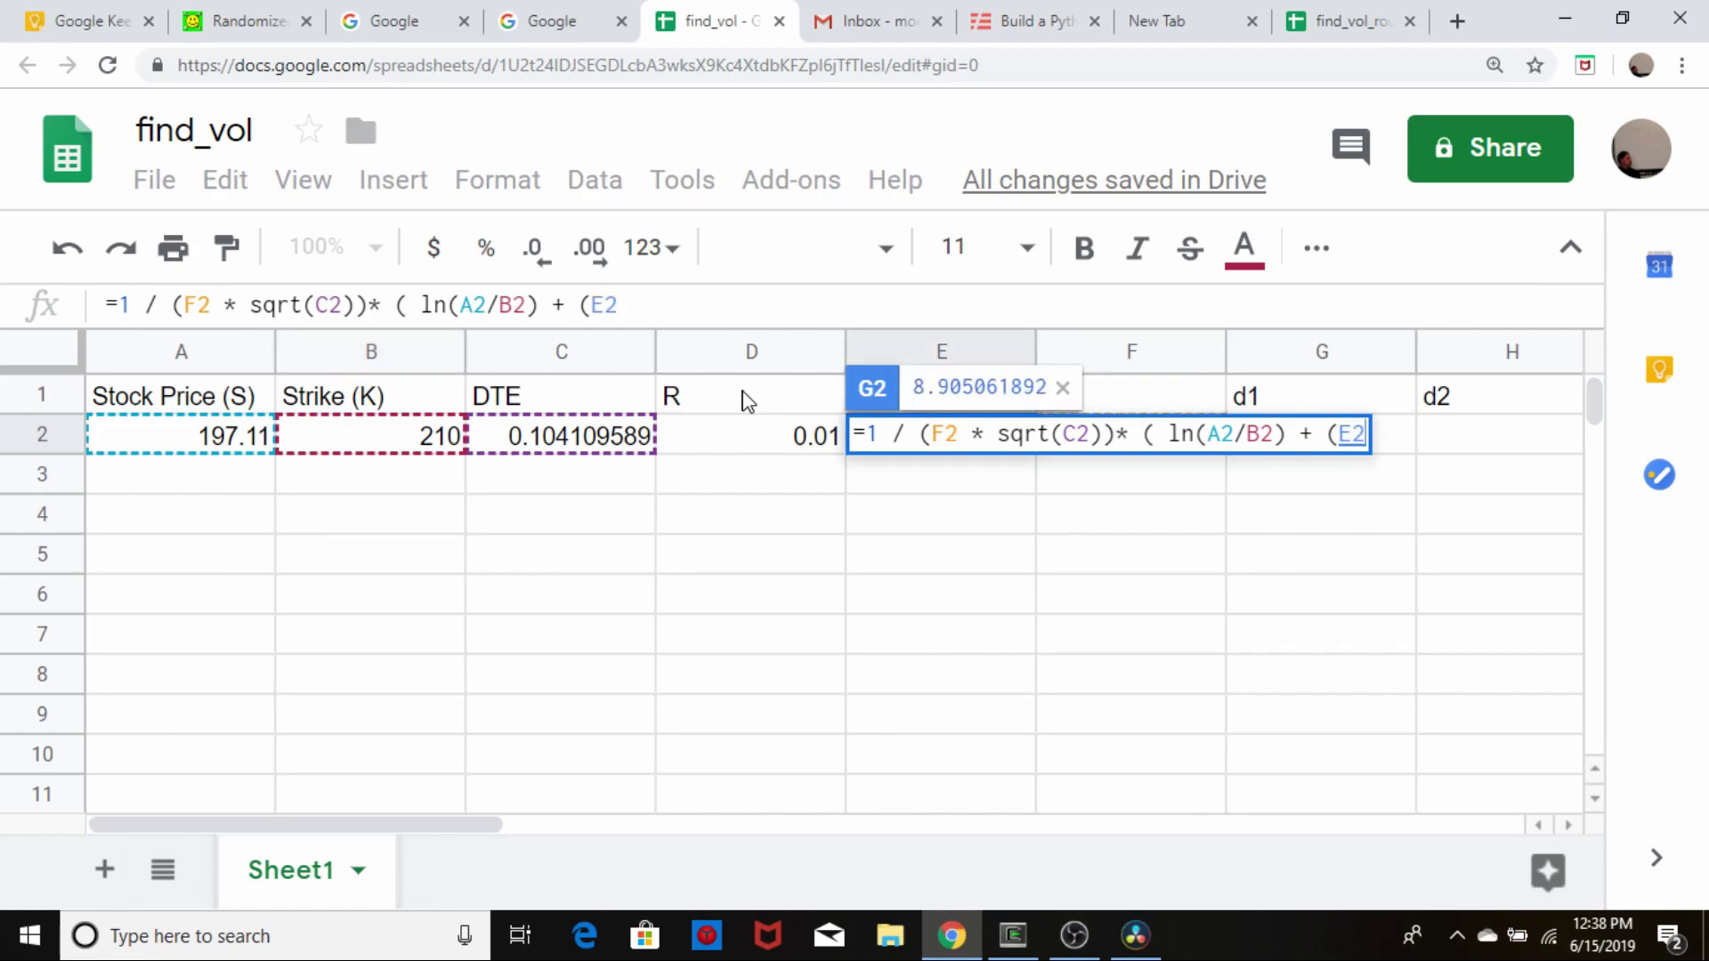
pyautogui.press('Left')
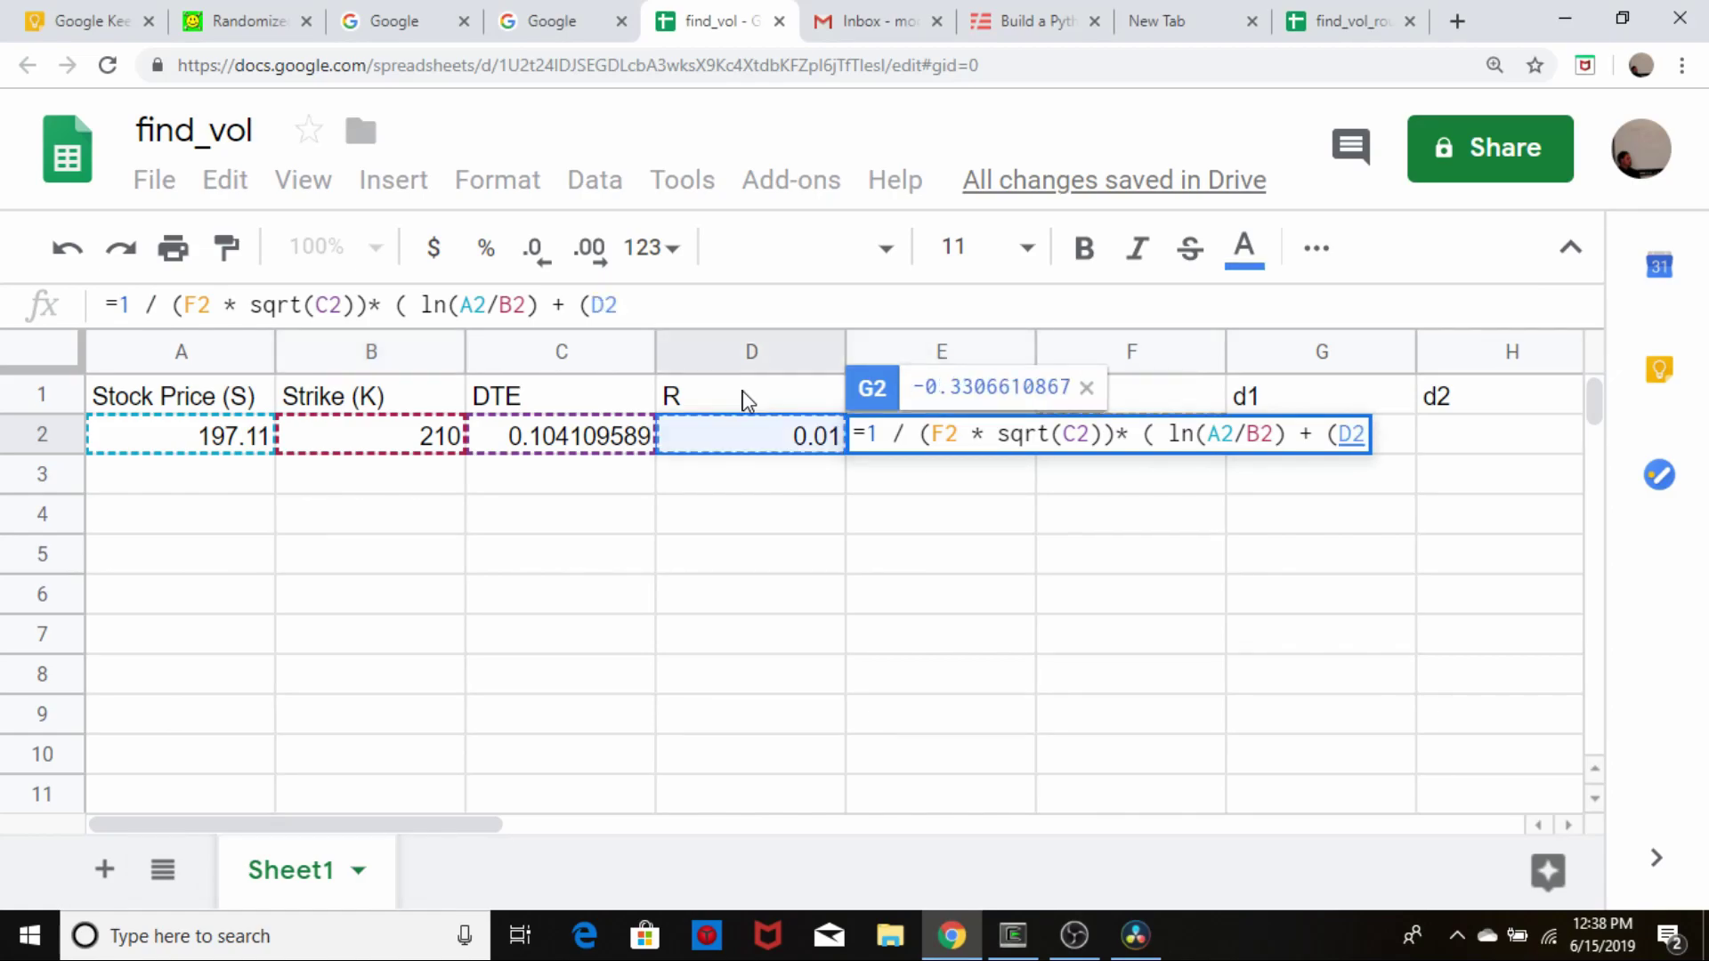
pyautogui.write('+')
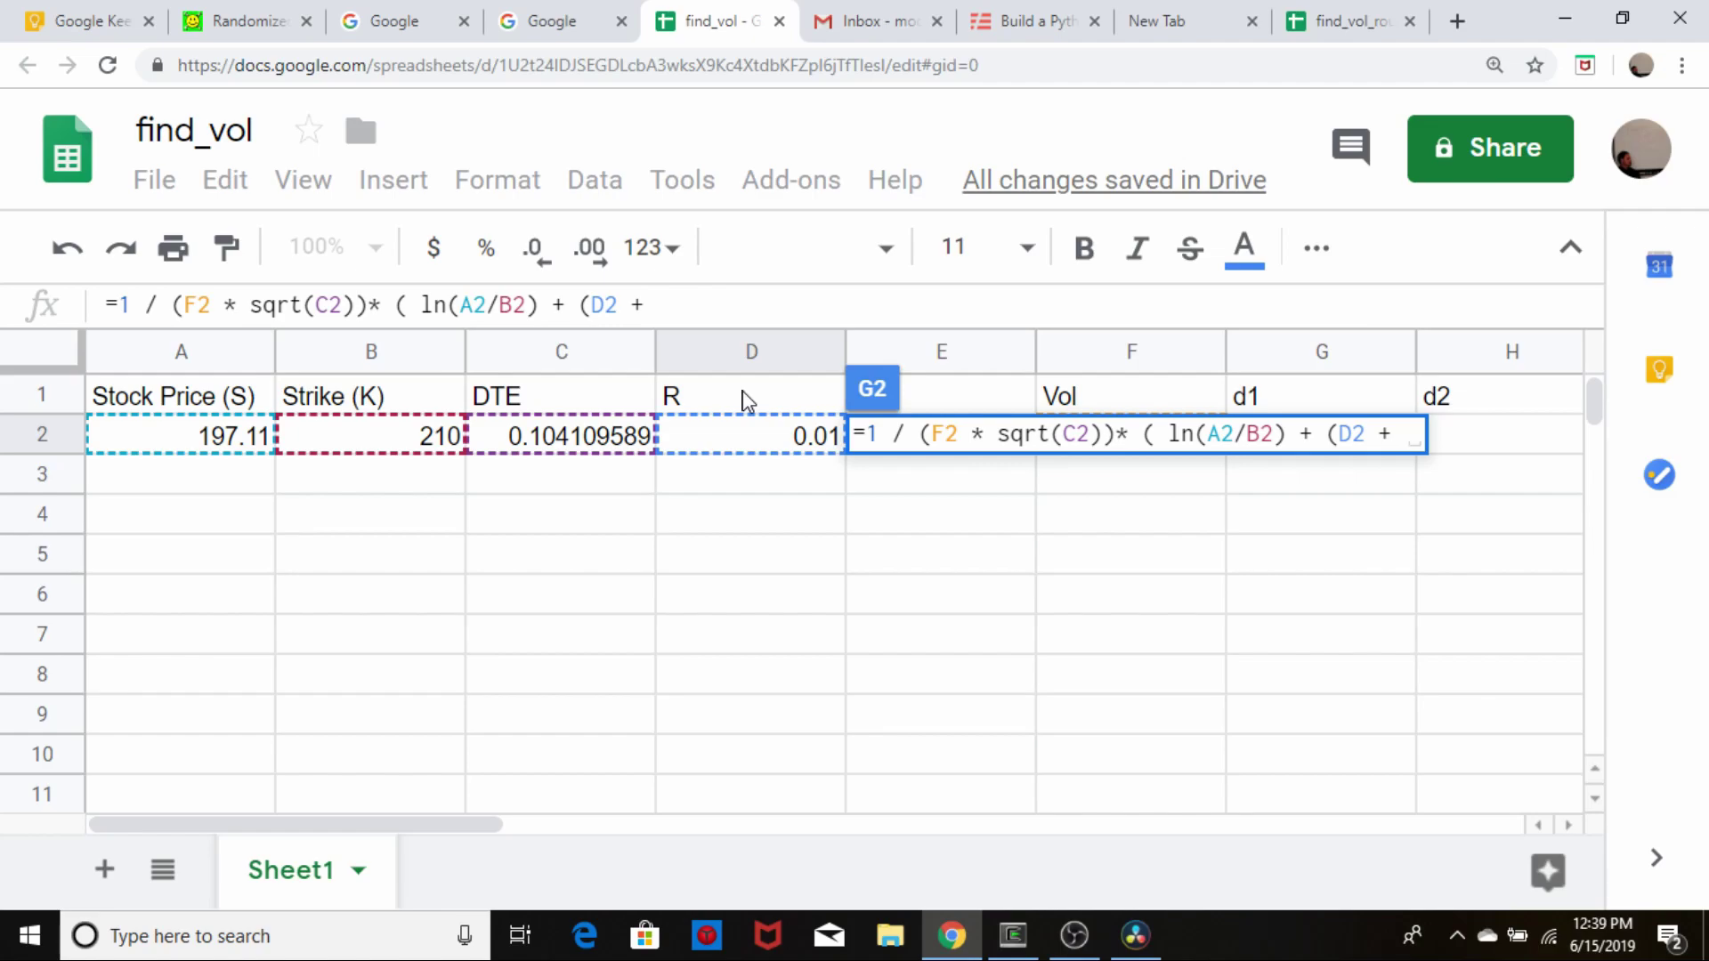
pyautogui.write('e2')
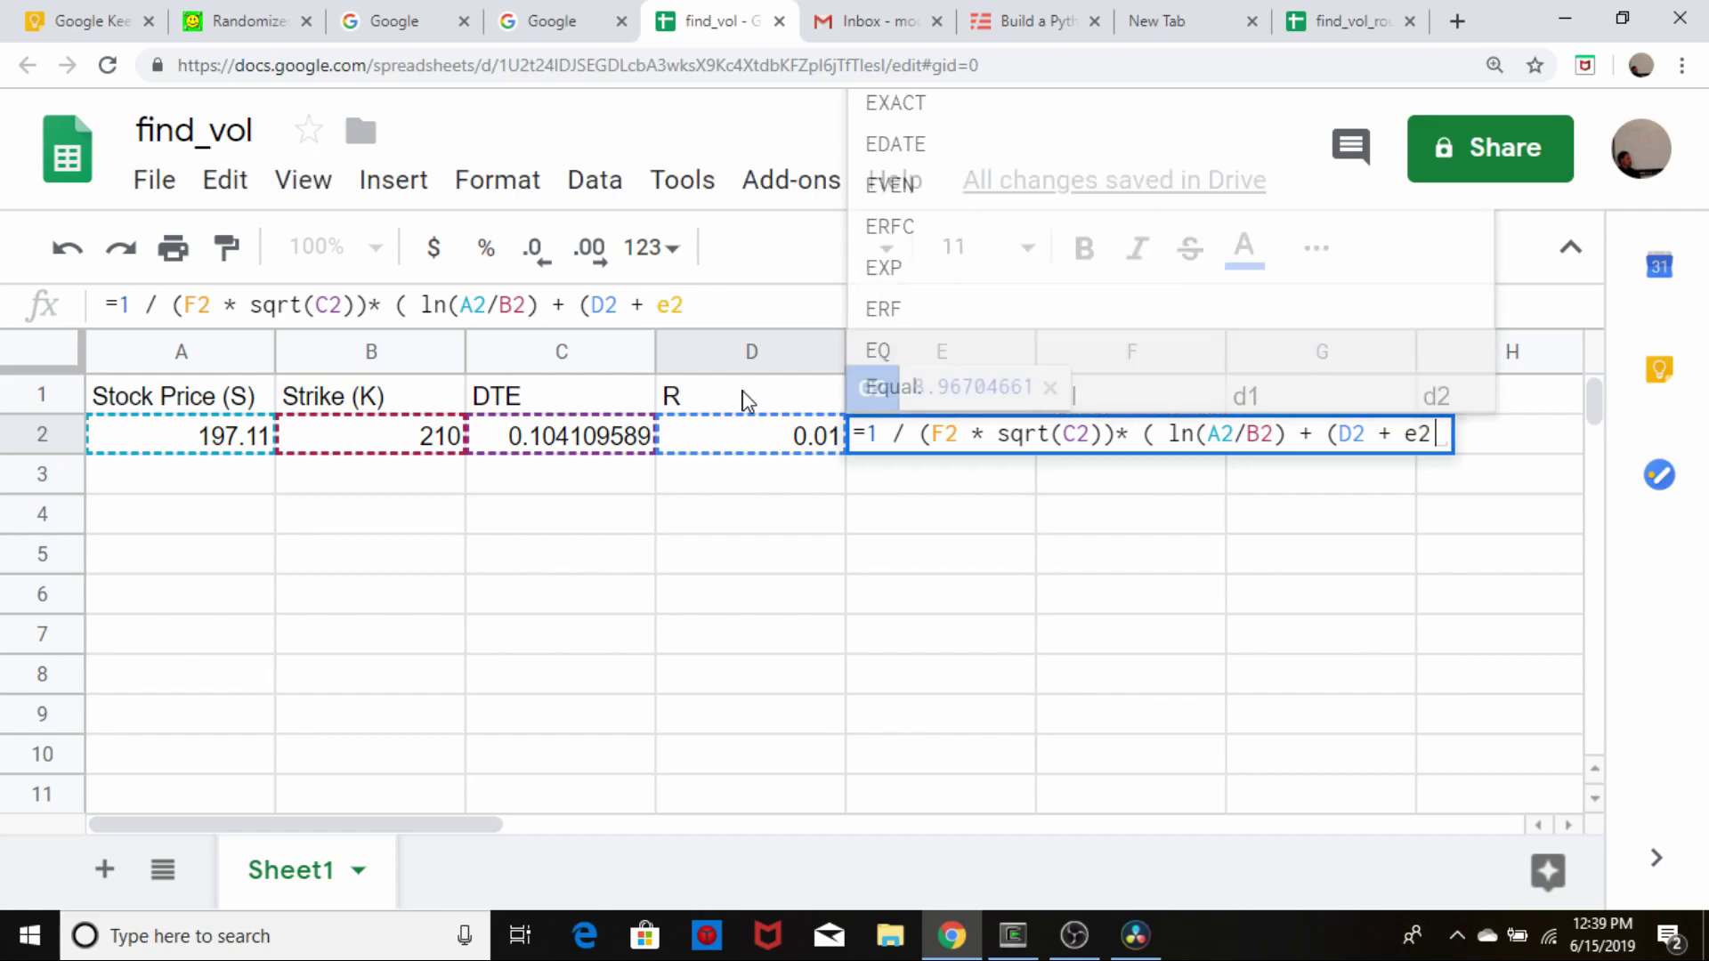
pyautogui.write('&2')
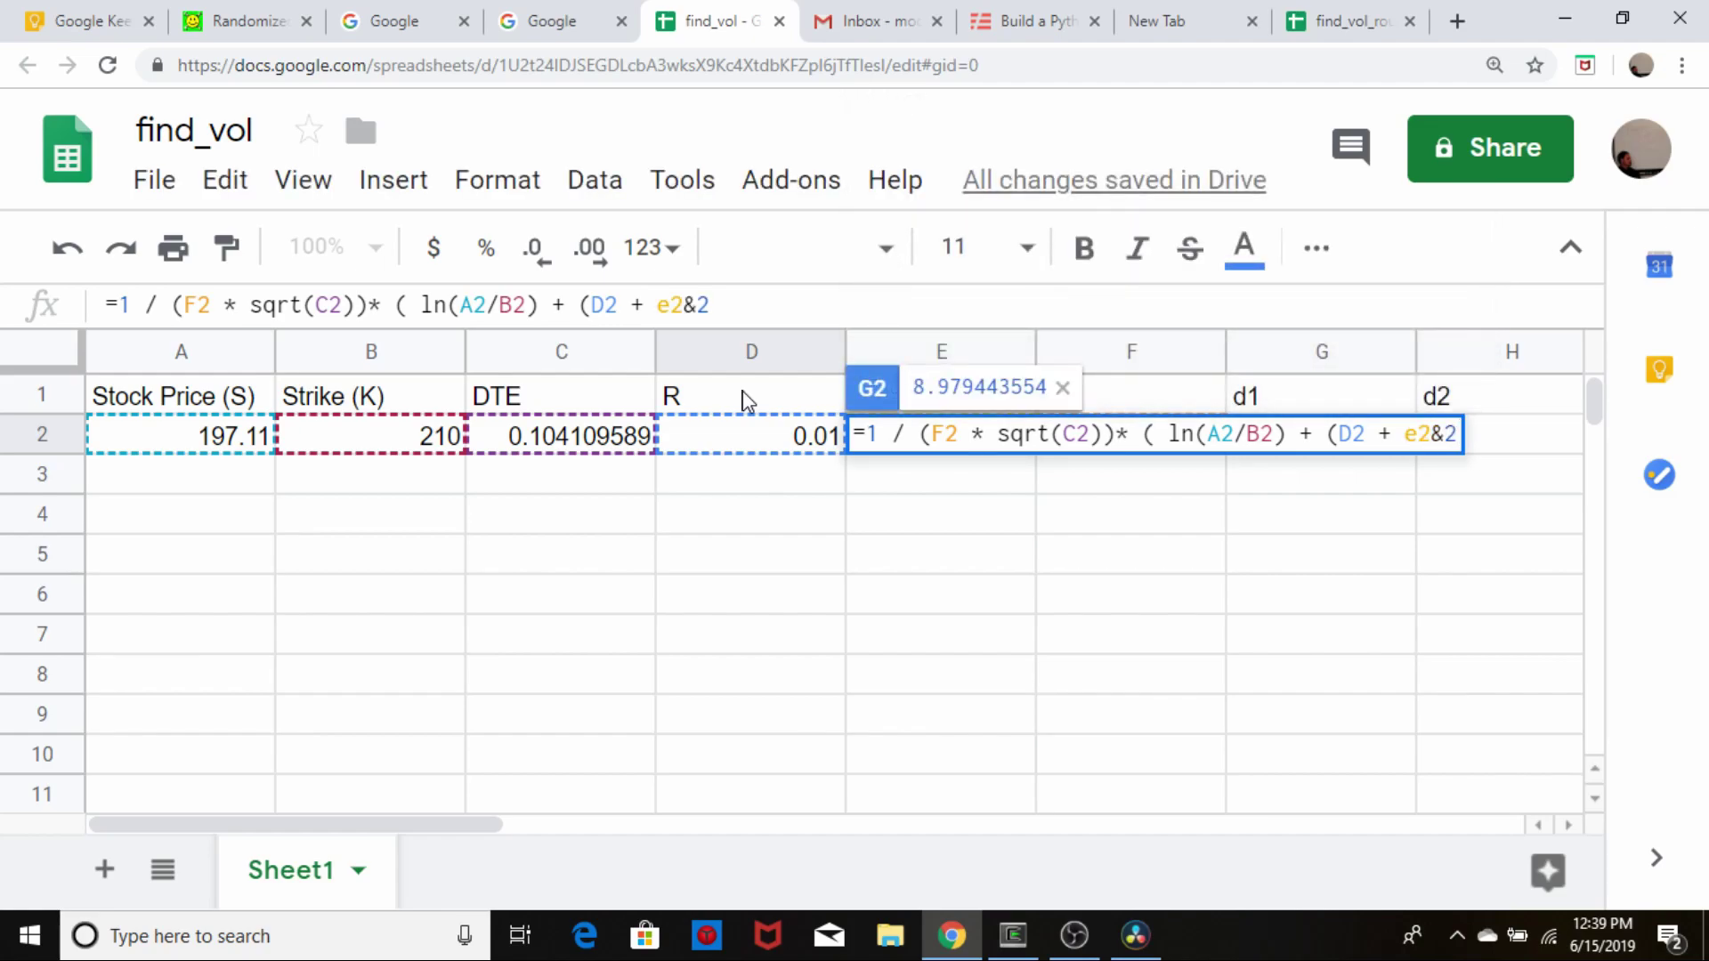
pyautogui.write('/2)')
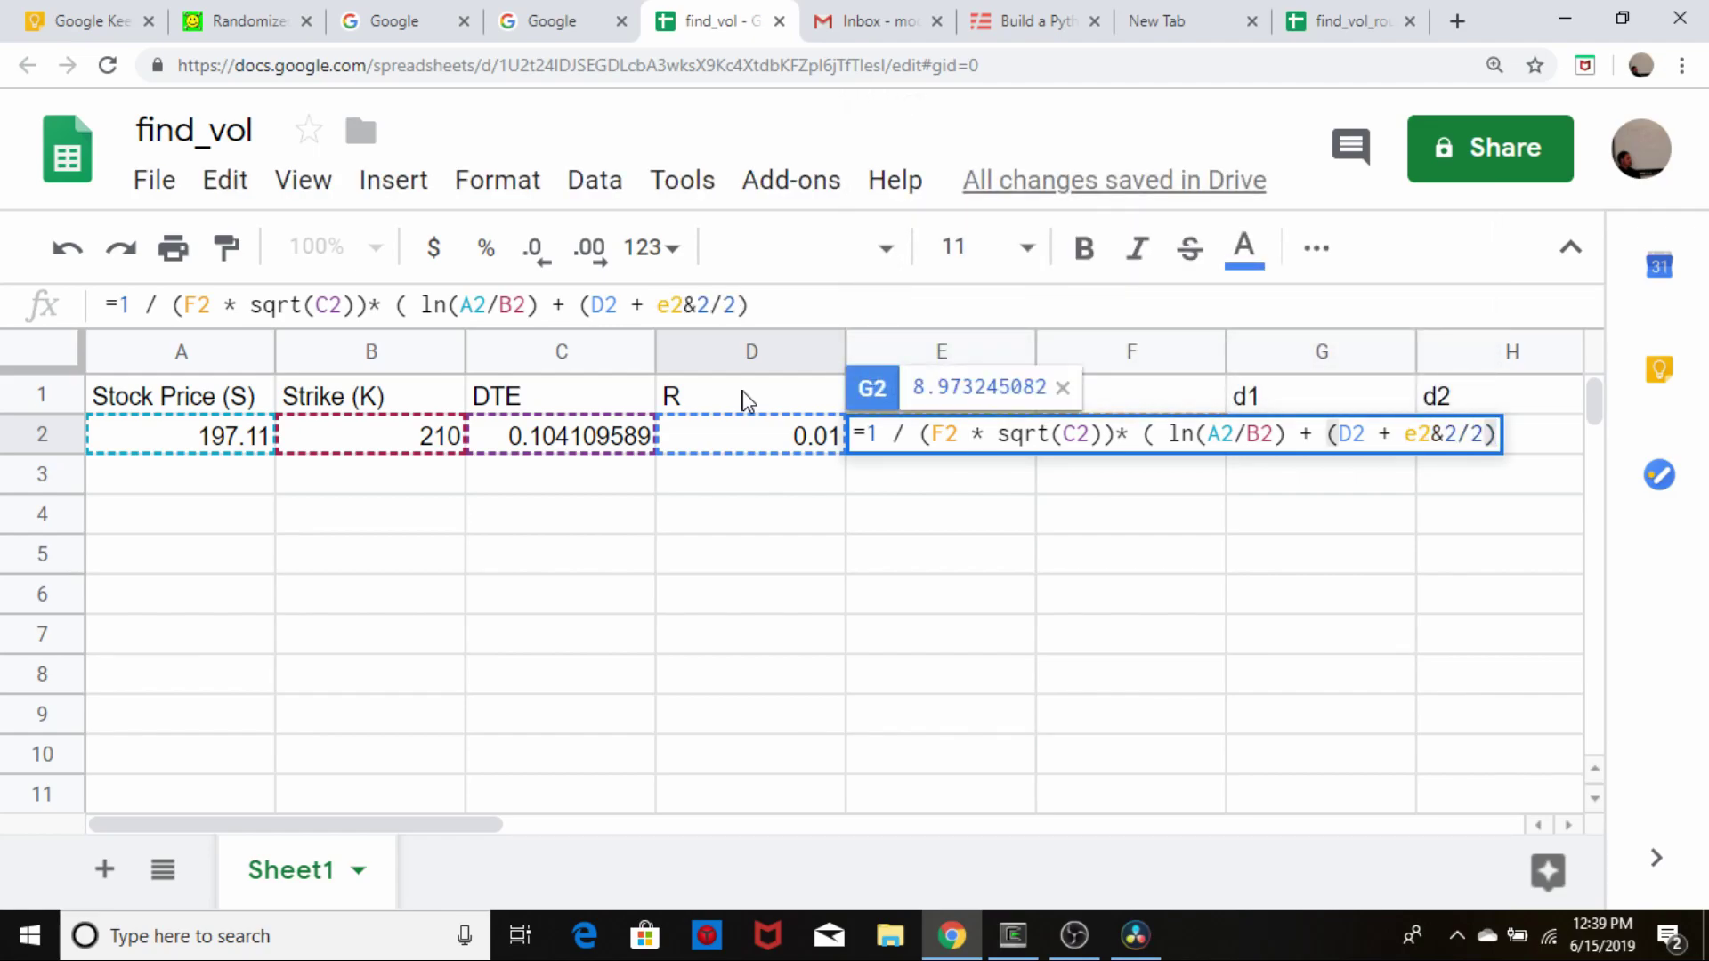
# - Close d1 with * C2) and commit it, giving 0.5824332466 in G2
pyautogui.hotkey('alt', 'Tab')
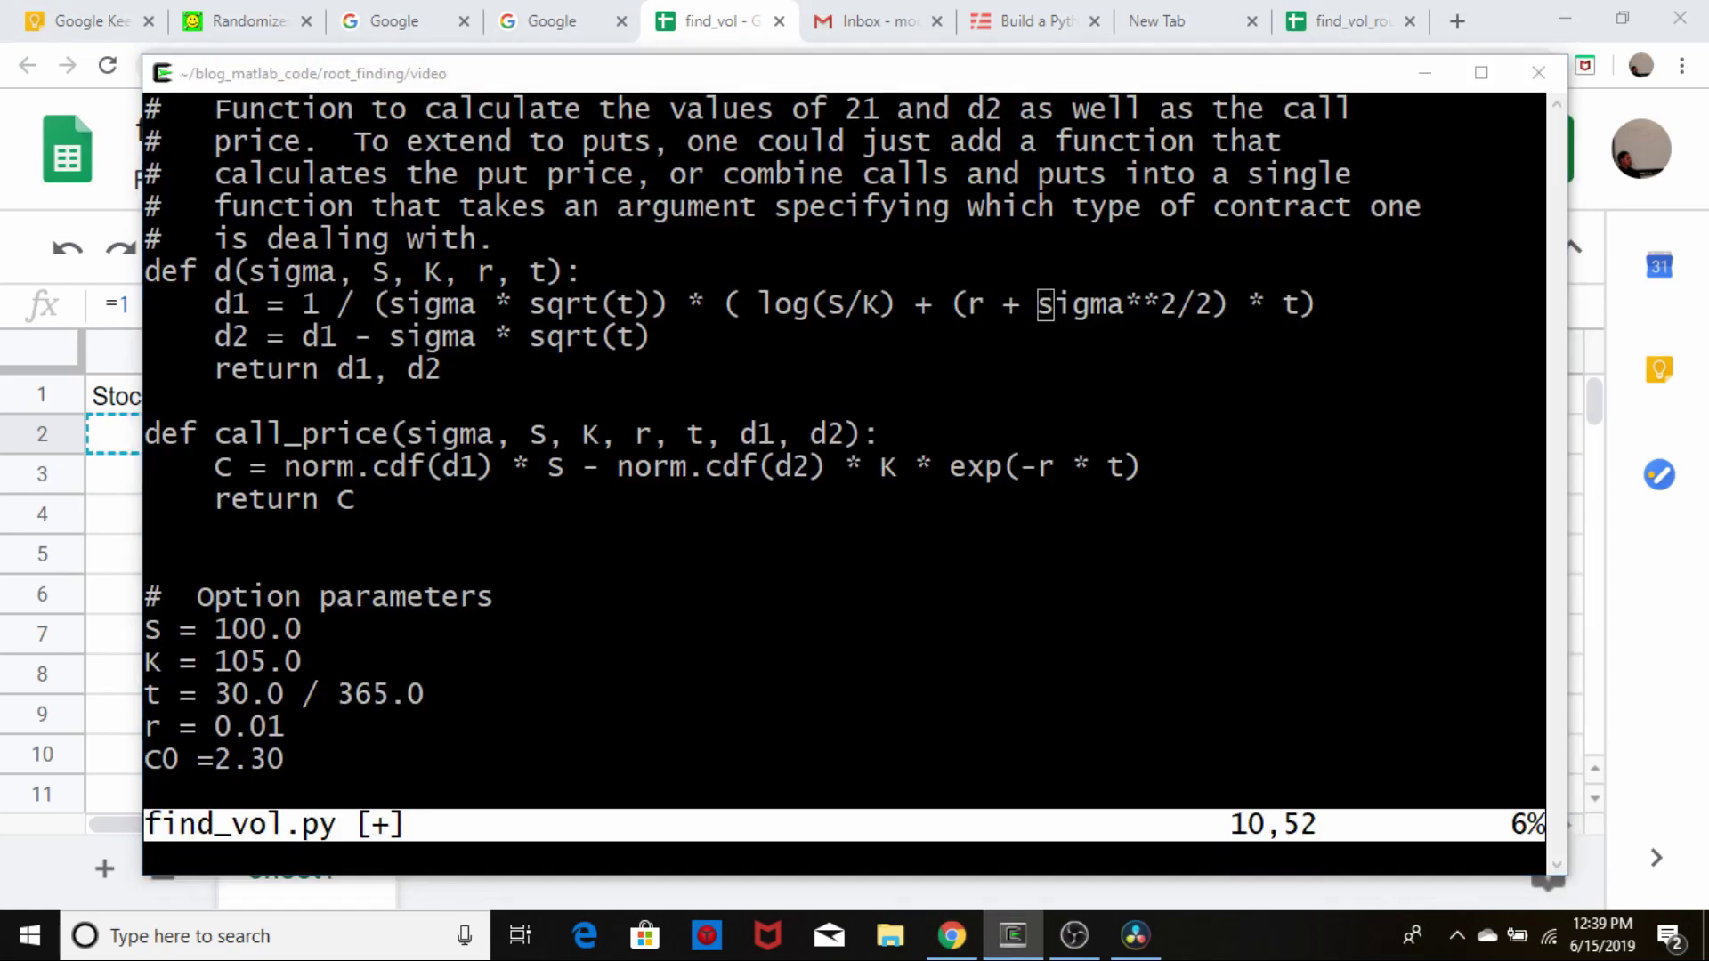
pyautogui.hotkey('alt', 'Tab')
pyautogui.write('* ')
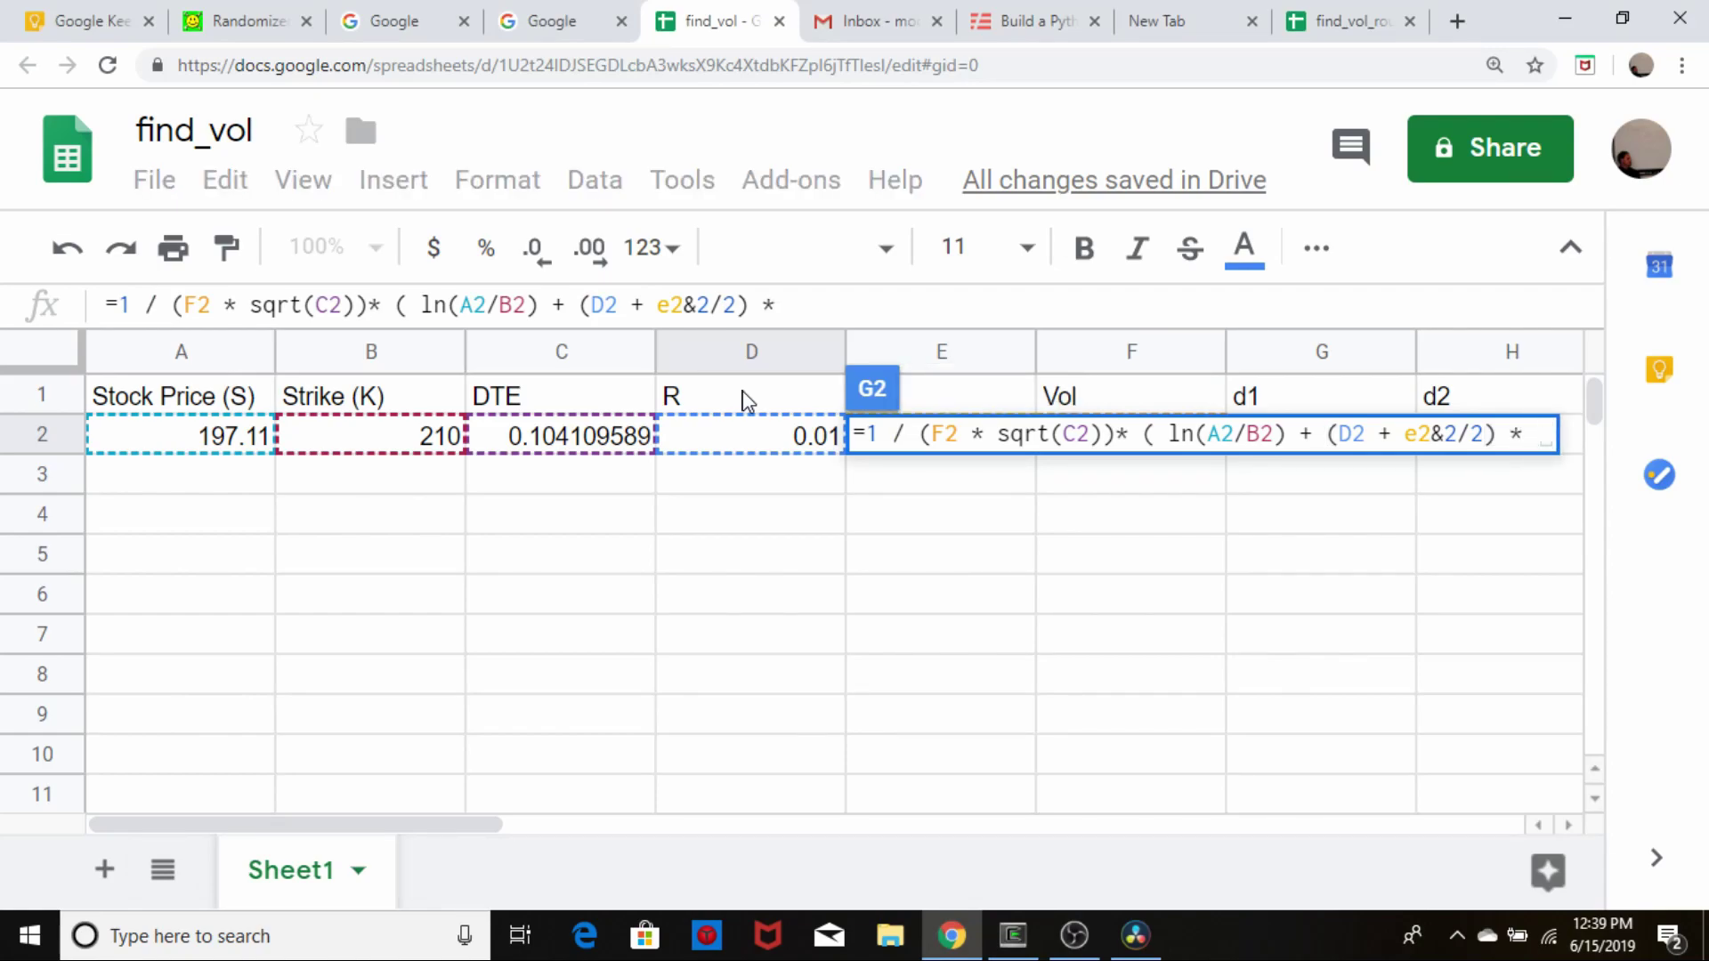
pyautogui.write('c2)')
pyautogui.press('Return')
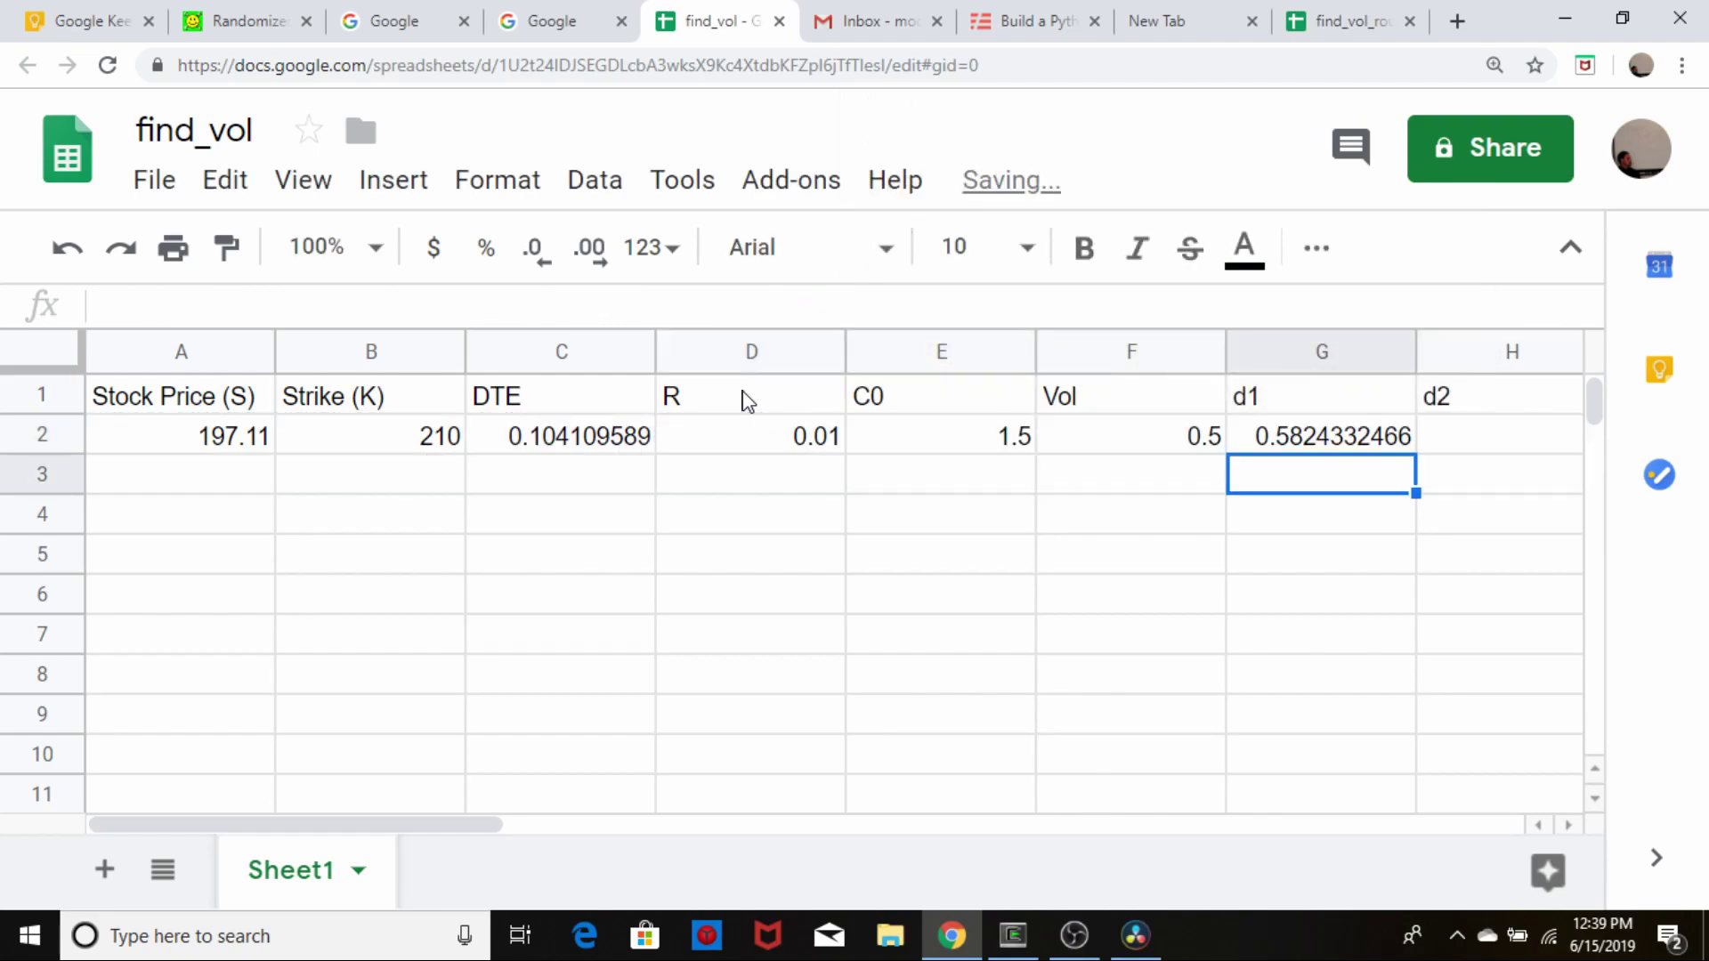
pyautogui.press('Up')
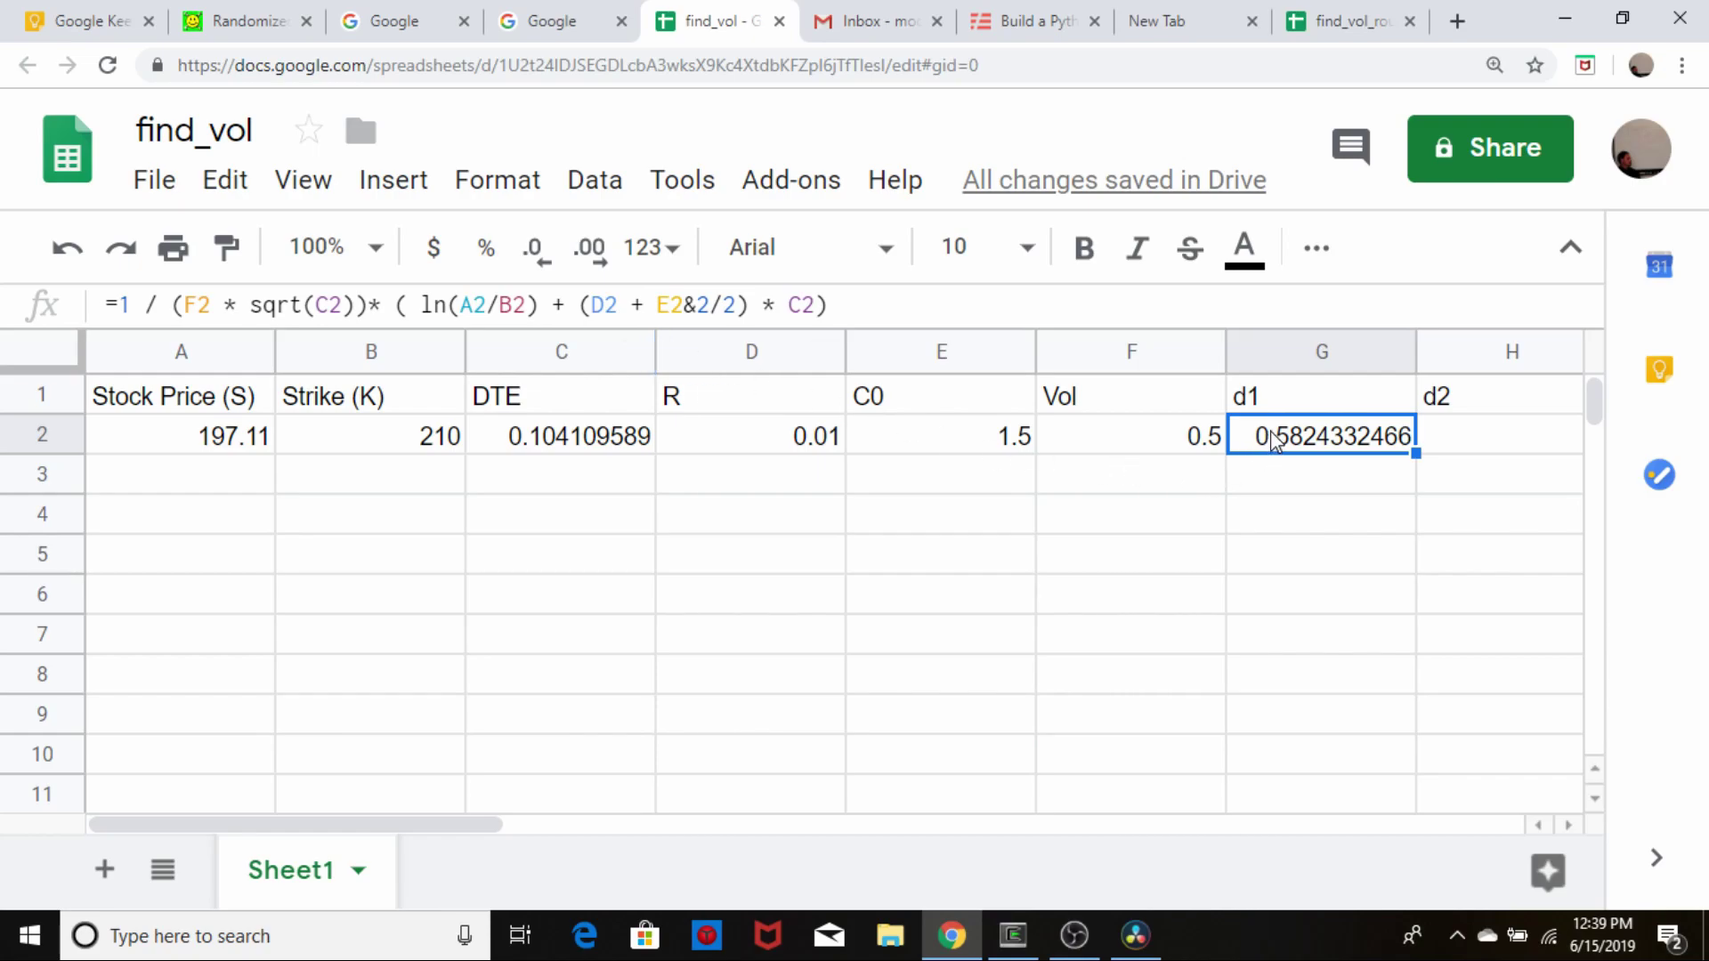
pyautogui.press('Right')
pyautogui.press('Right')
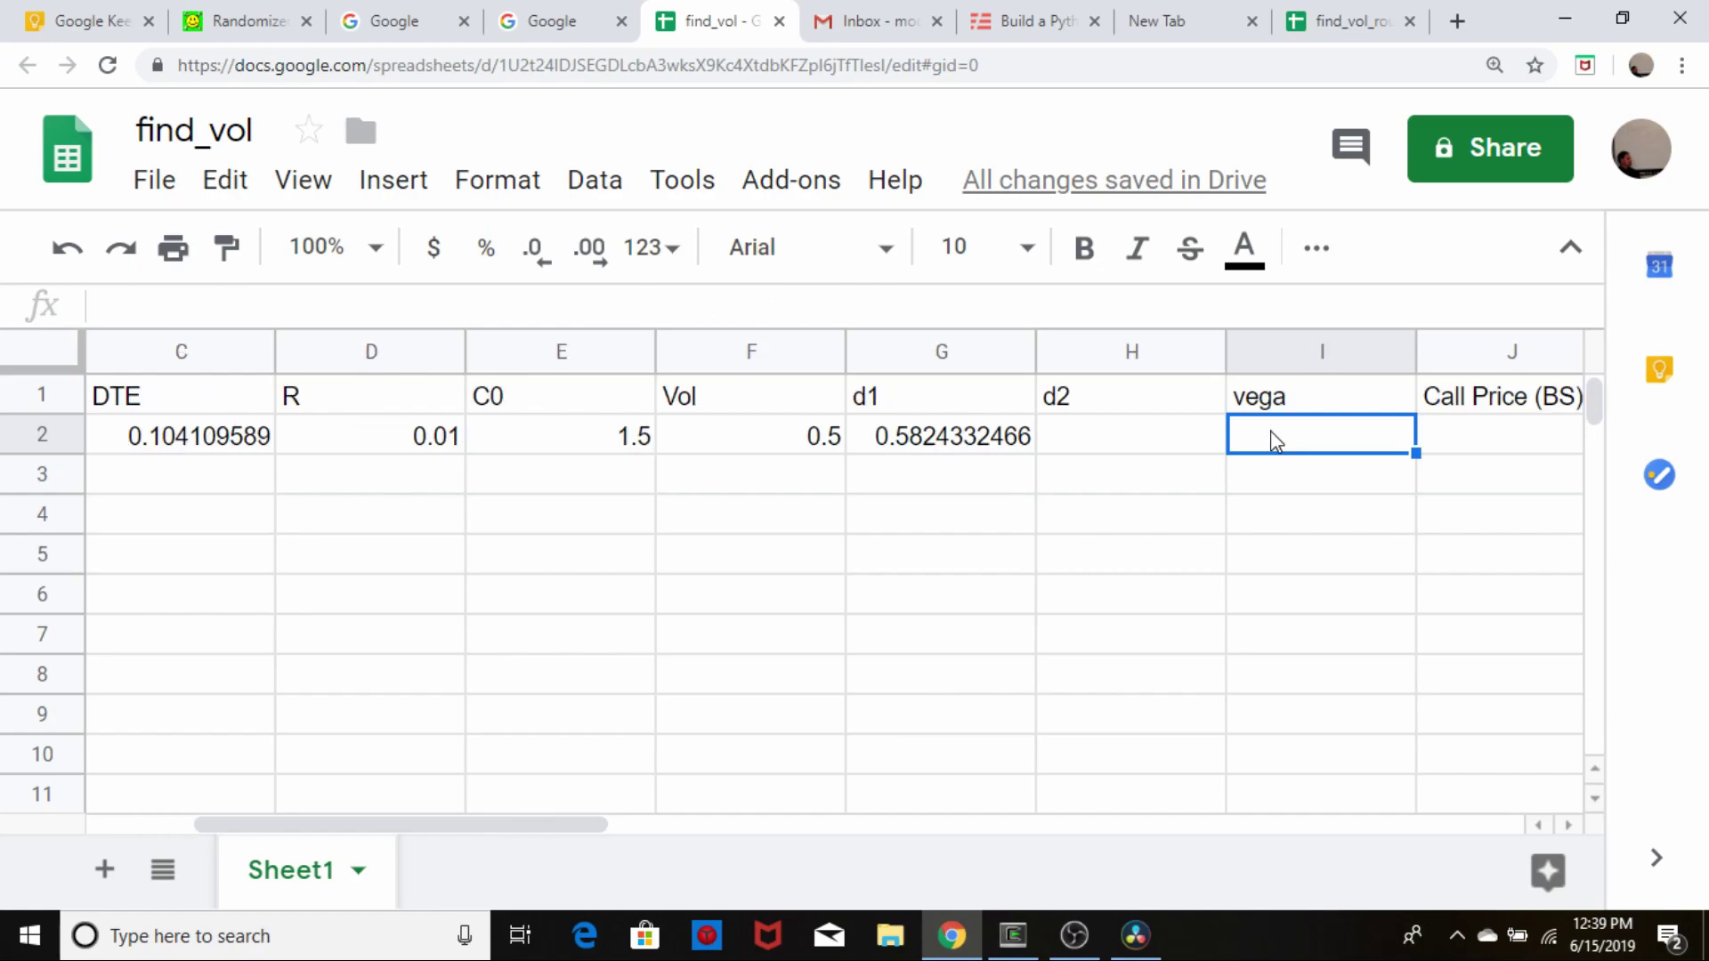
# - Review d1, then start the d2 formula in H2 with =G2 after checking the script
pyautogui.press('Left')
pyautogui.press('Left')
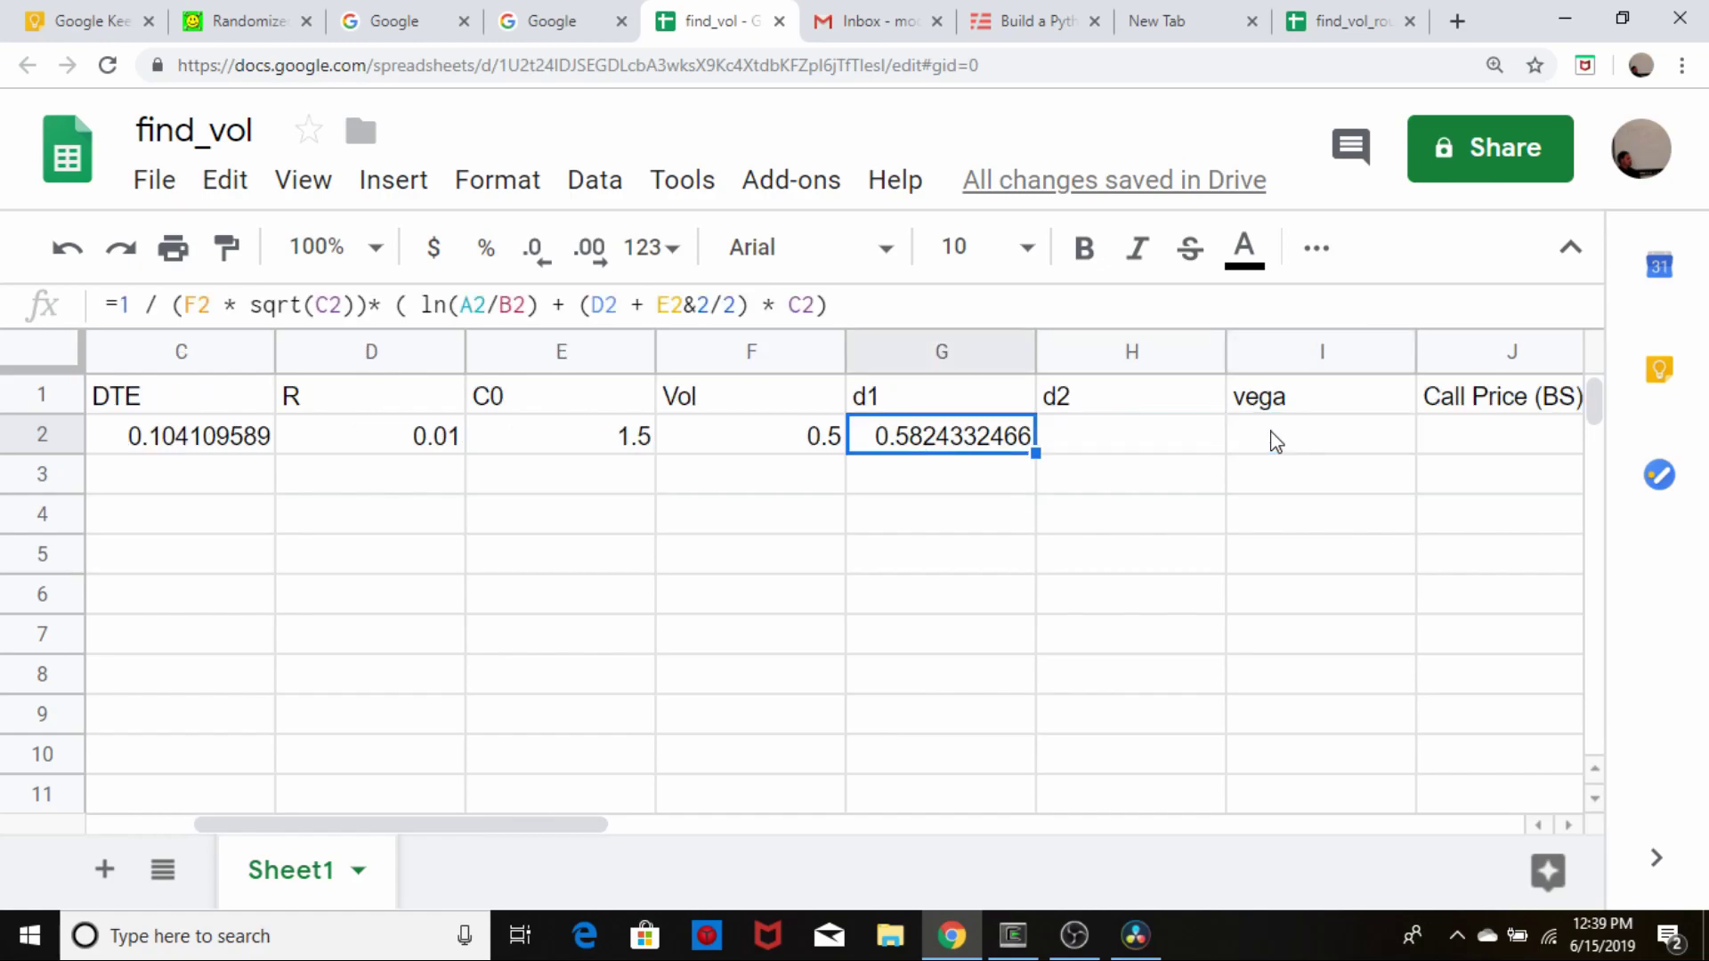
pyautogui.press('Right')
pyautogui.hotkey('alt', 'Tab')
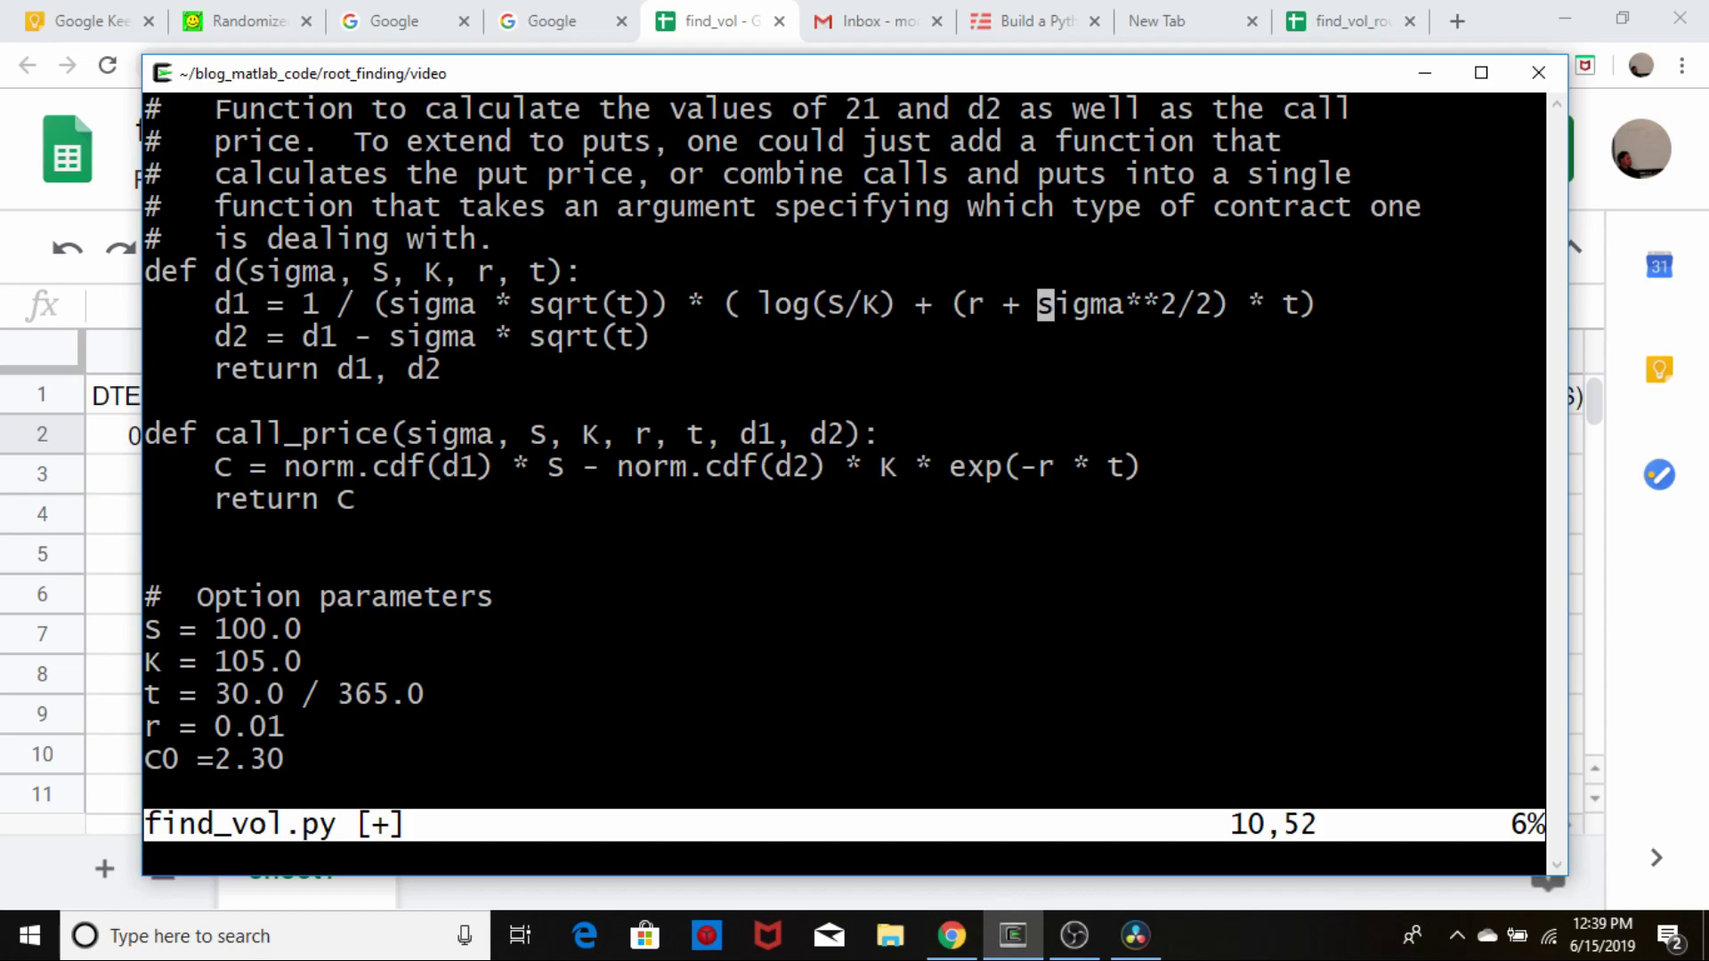
pyautogui.hotkey('alt', 'Tab')
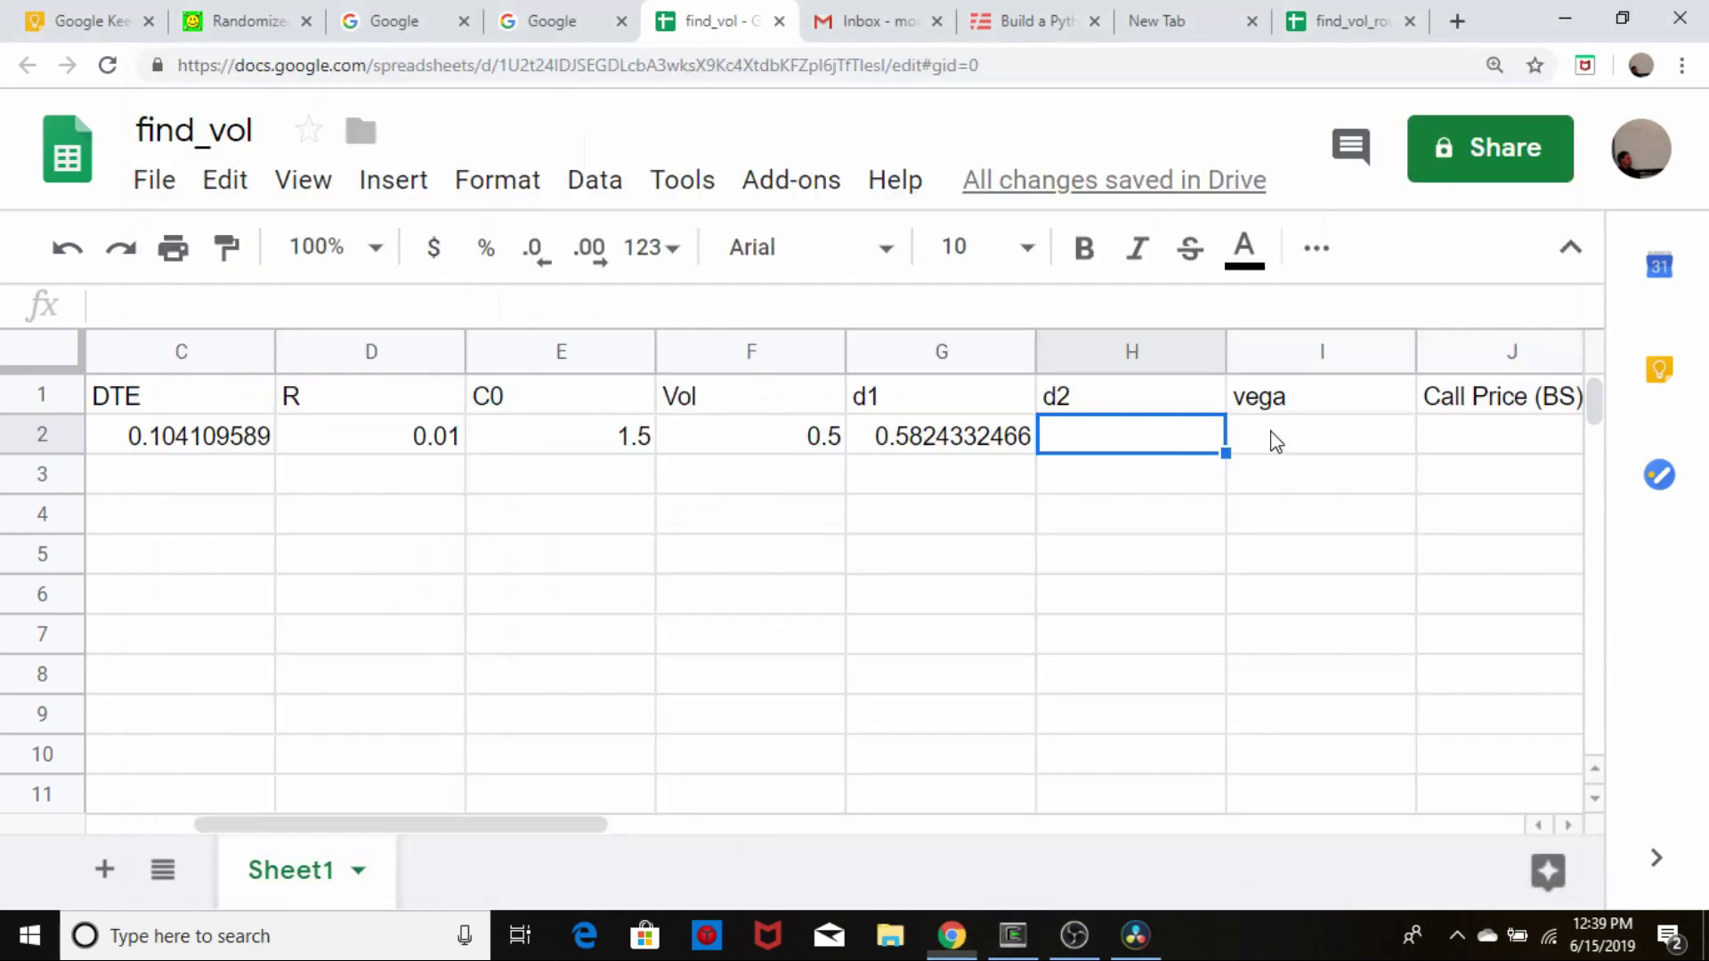
pyautogui.write('=')
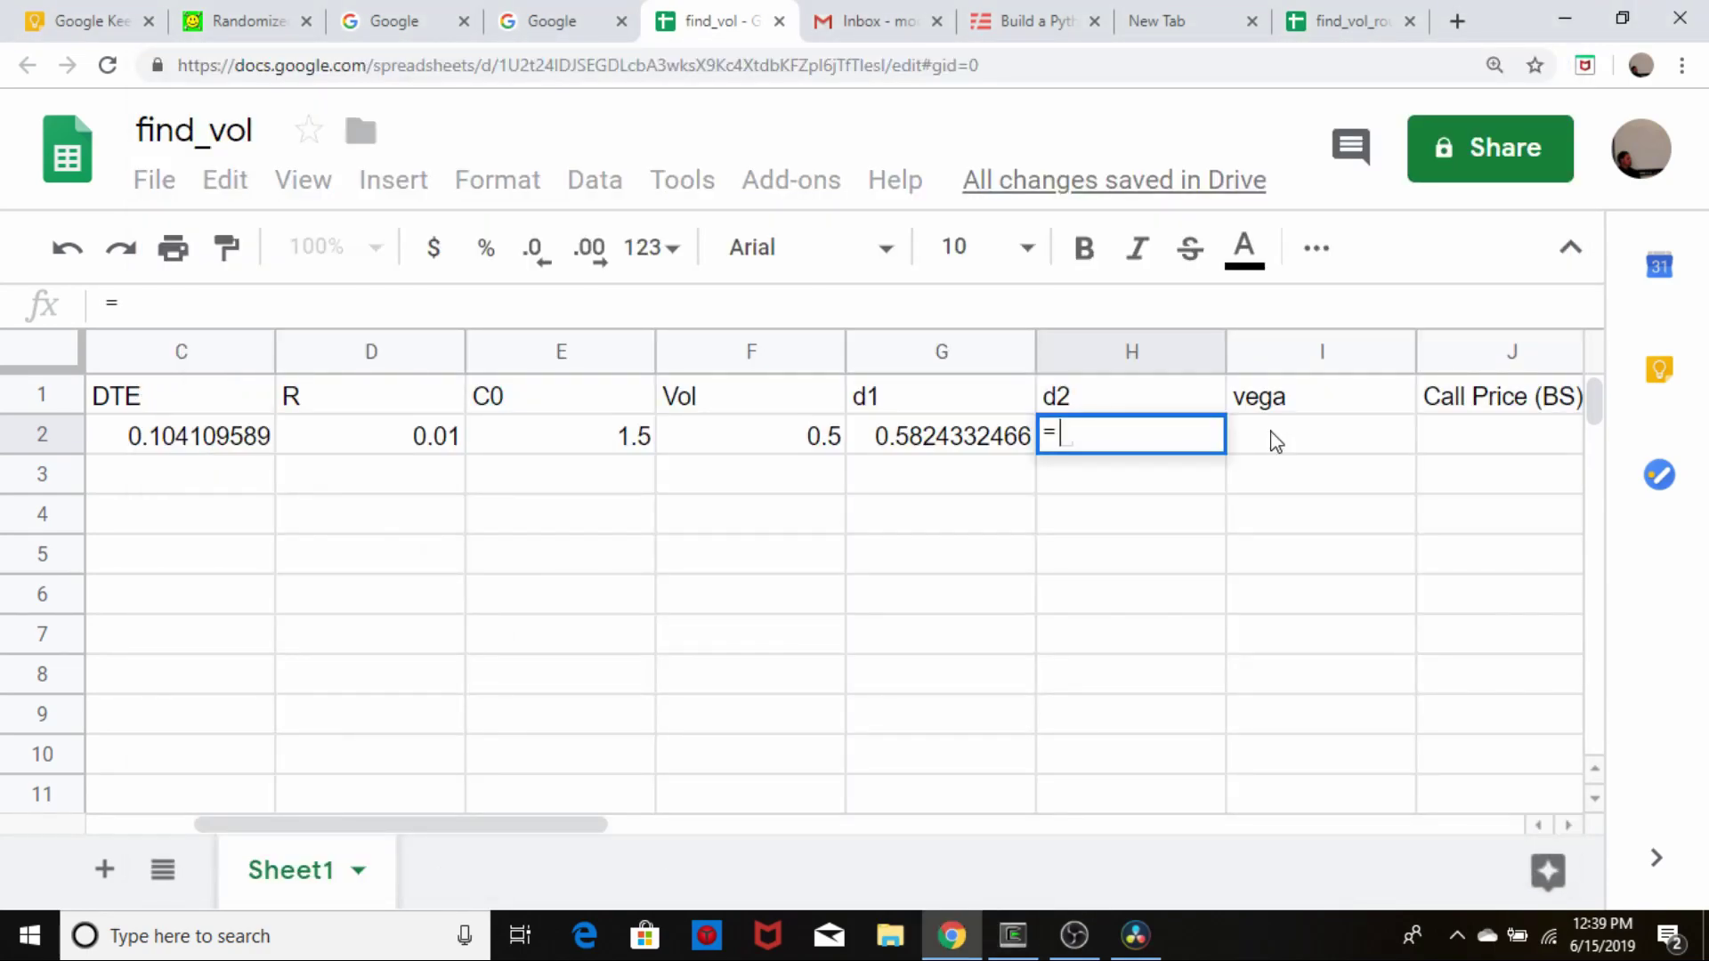
pyautogui.press('Left')
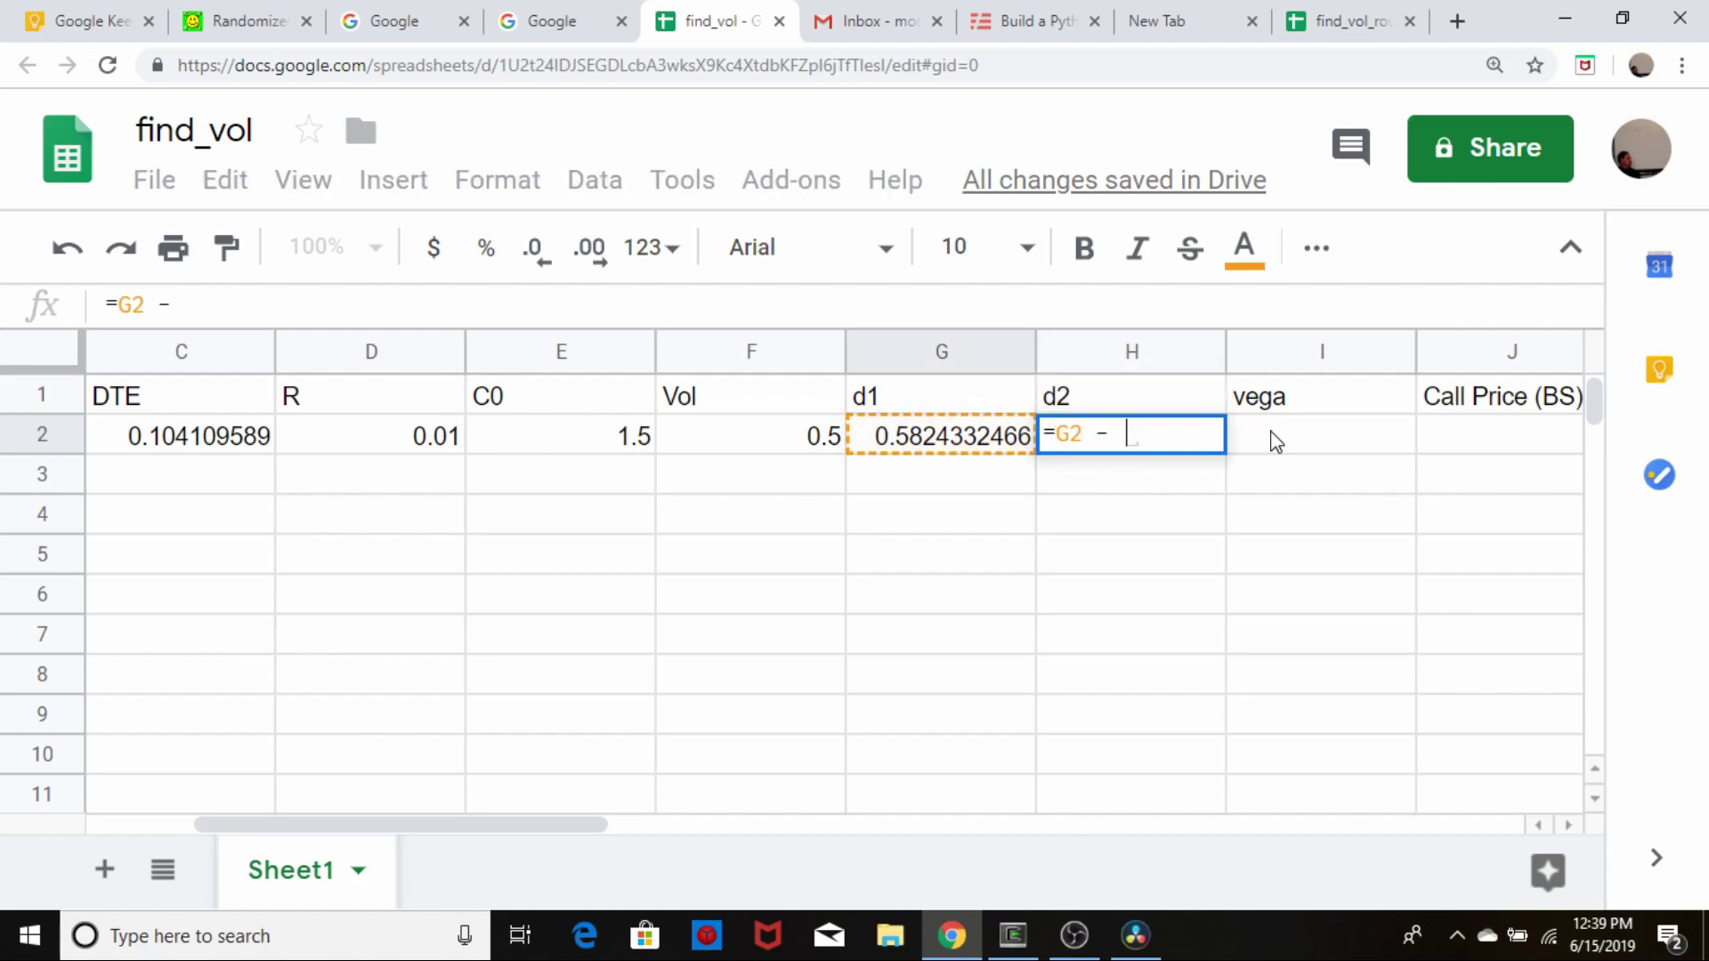
# - Complete d2 as =G2 - F2*sqrt(C2), returning 0.4211031587
pyautogui.hotkey('alt', 'Tab')
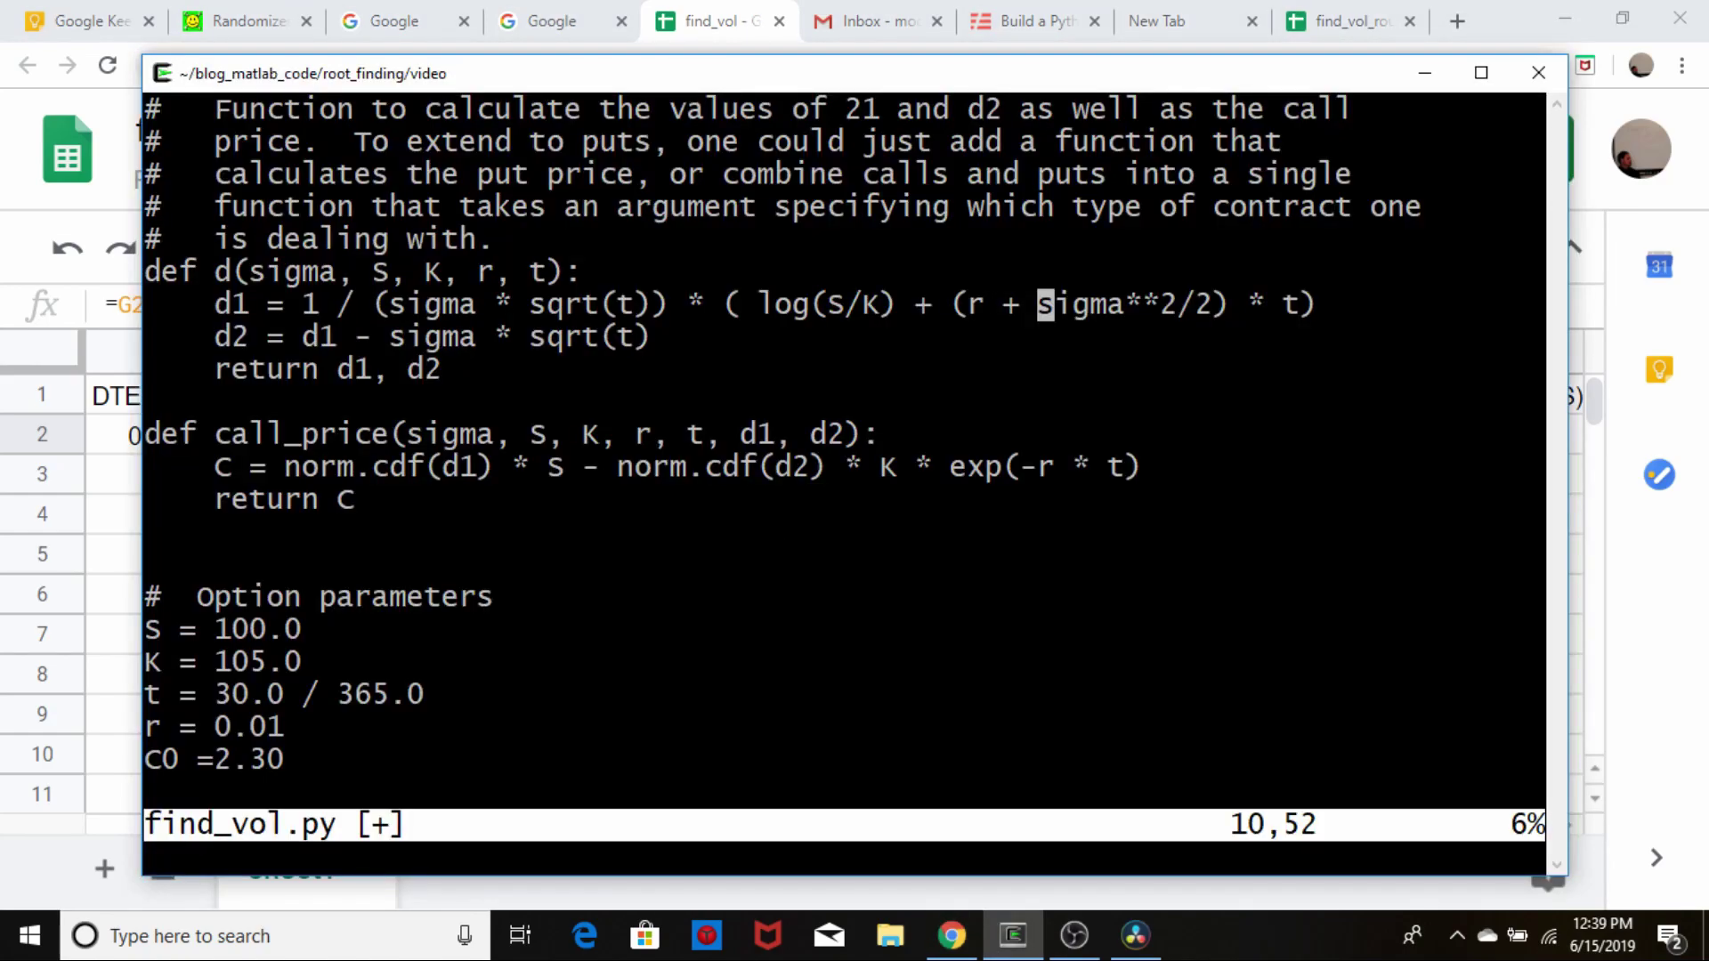
pyautogui.hotkey('alt', 'Tab')
pyautogui.write('-')
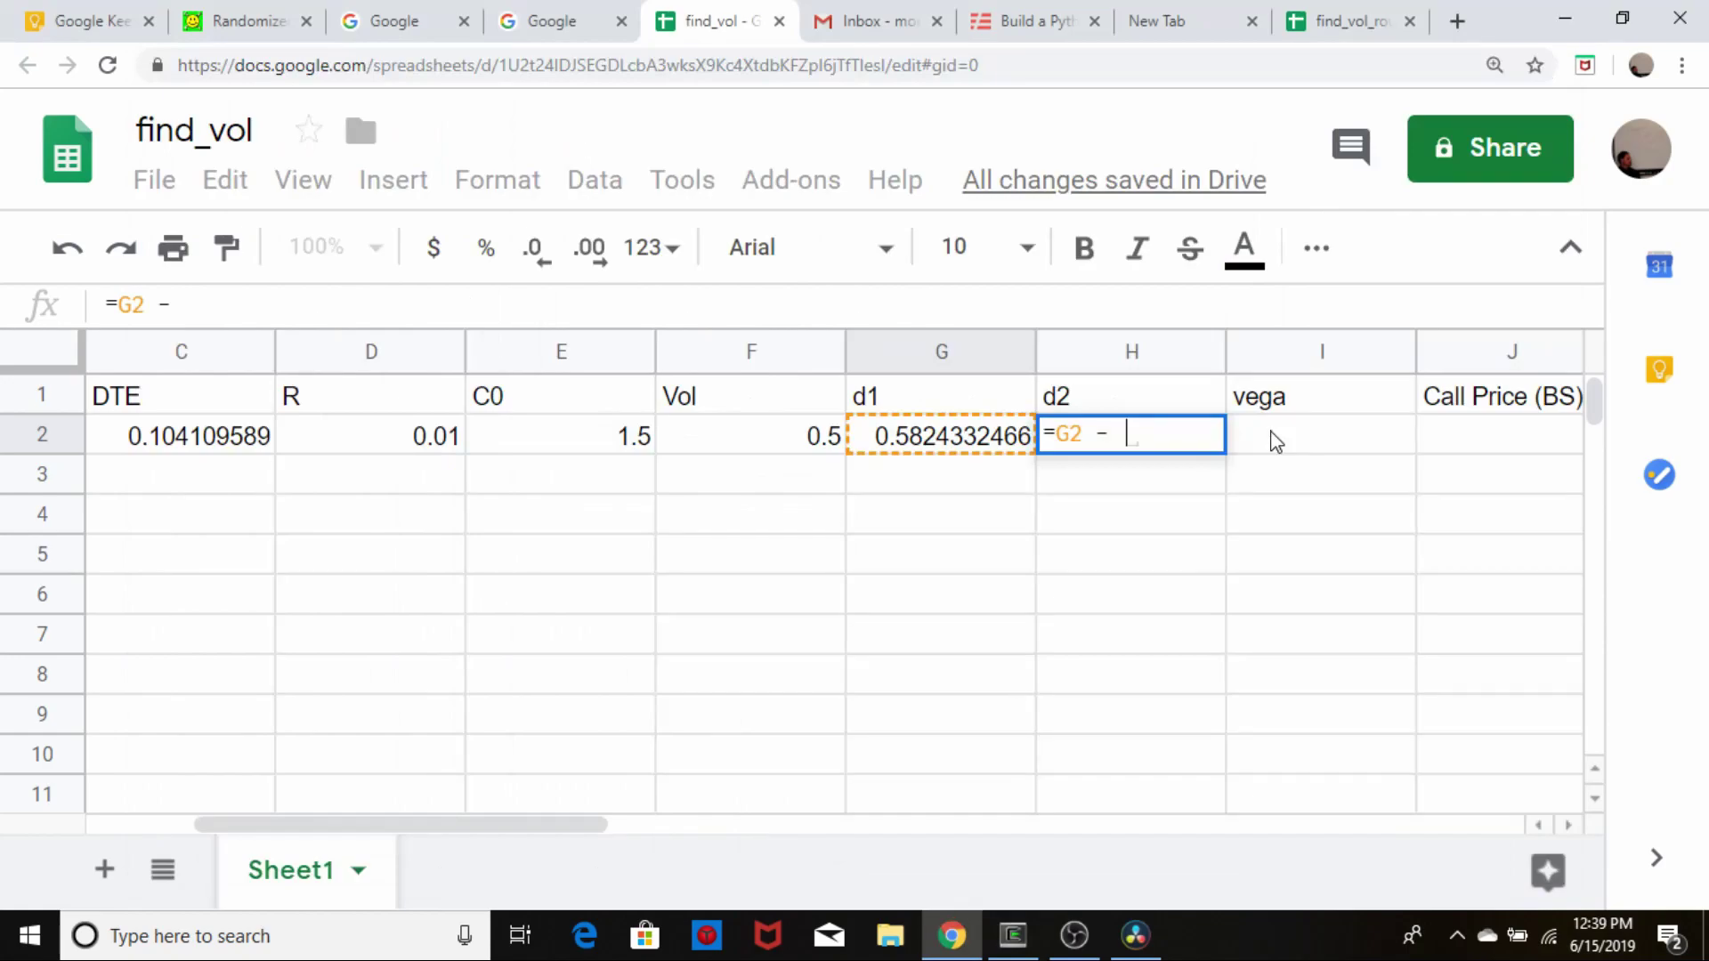
pyautogui.press('Left')
pyautogui.press('Left')
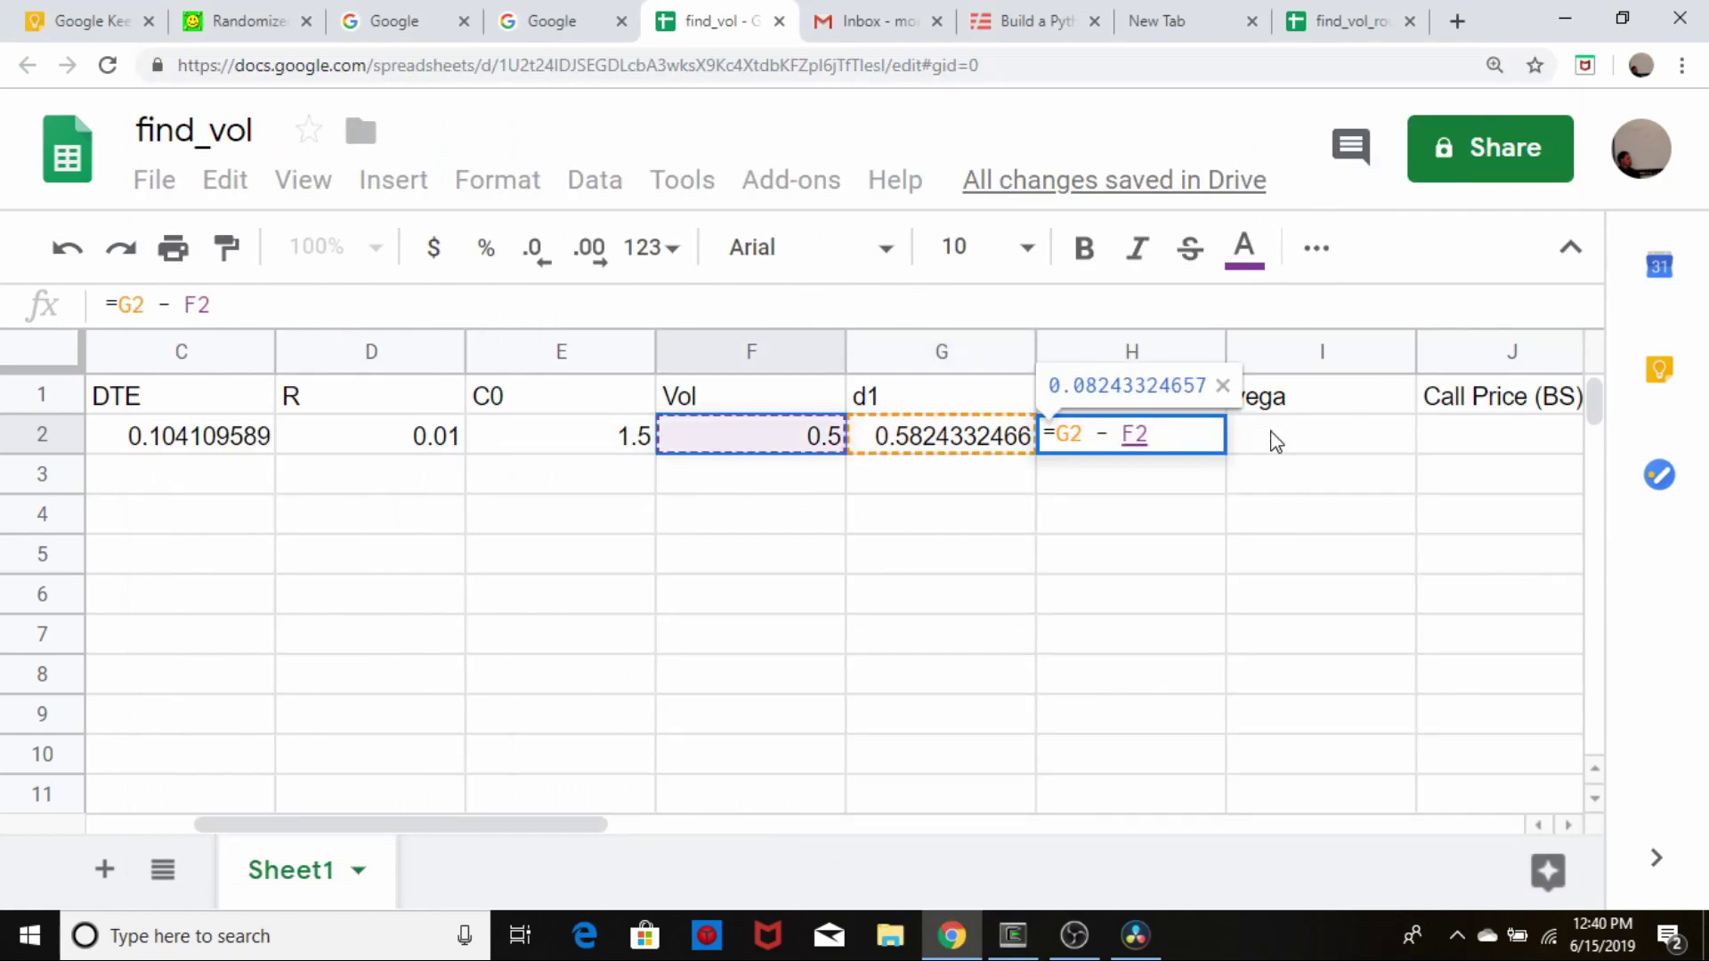
pyautogui.write('*s')
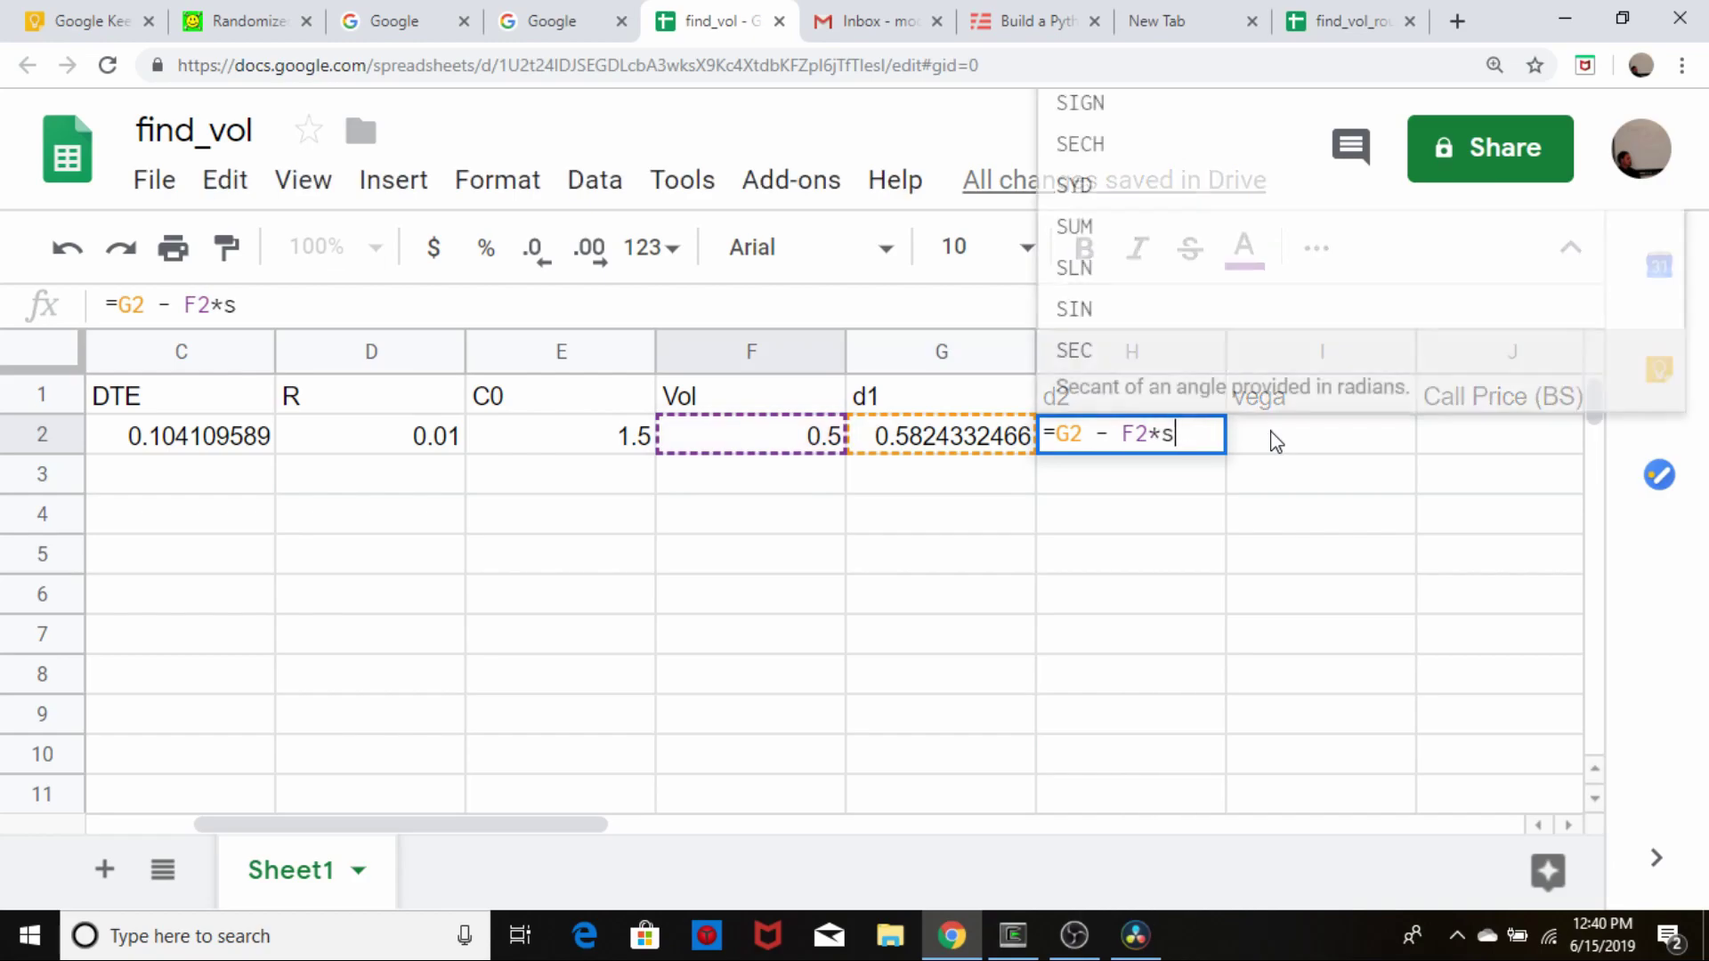
pyautogui.write('qrt(')
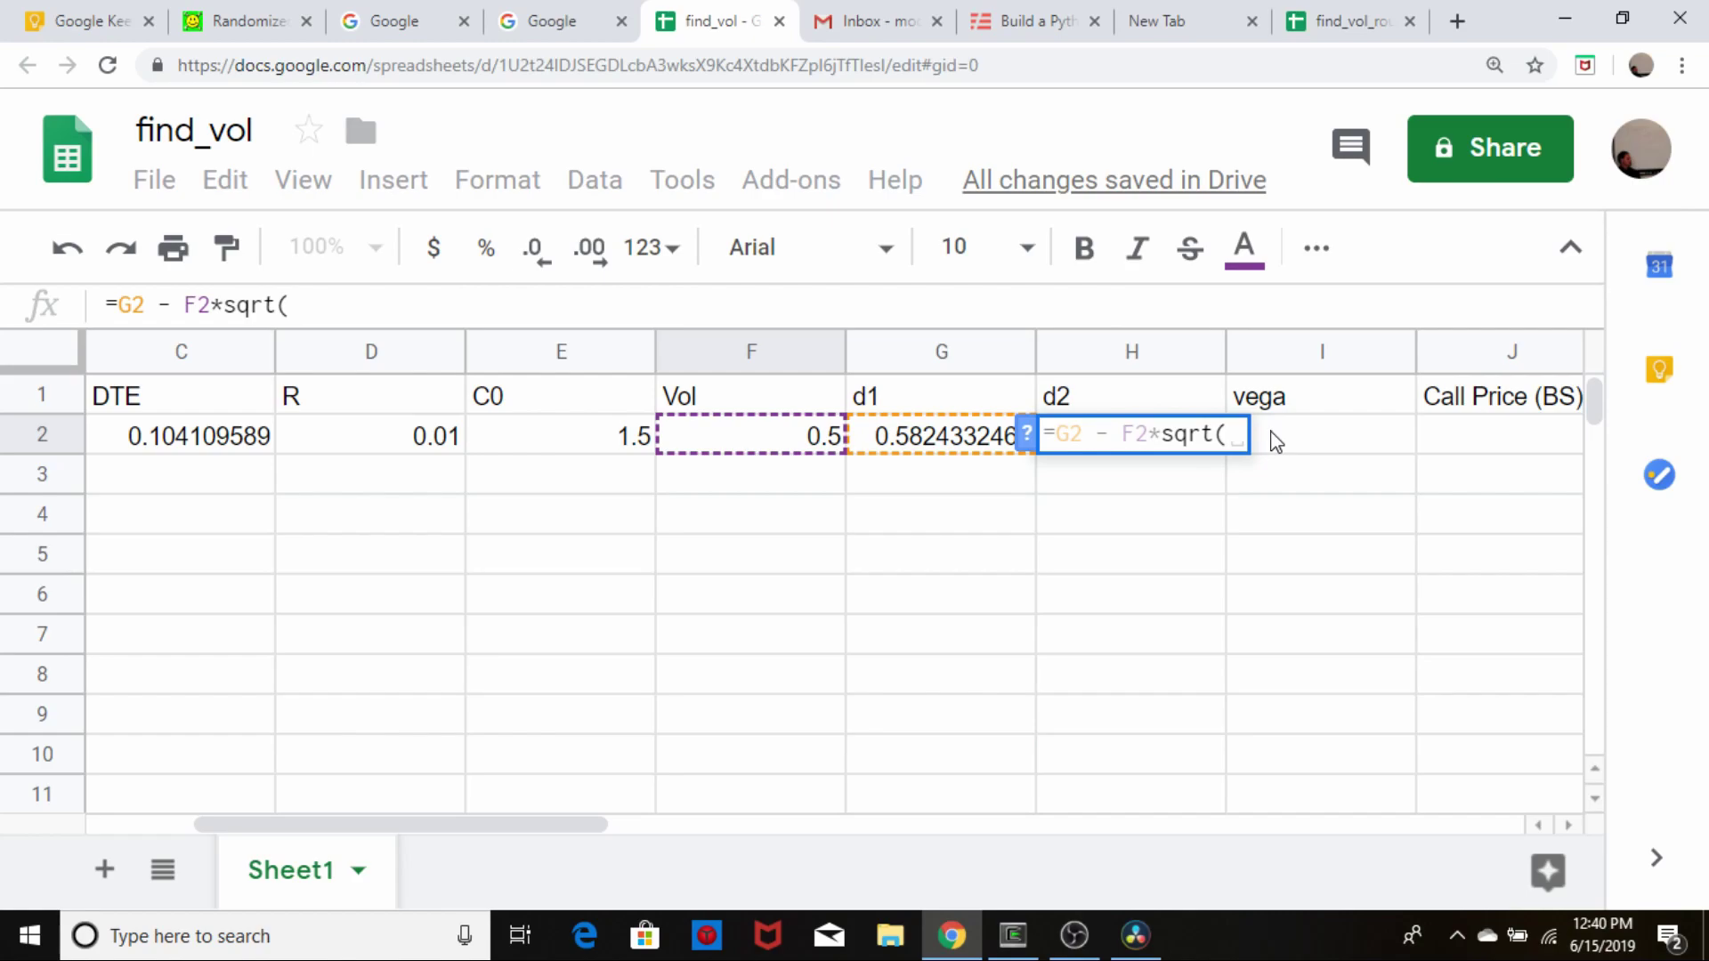
pyautogui.press('Left')
pyautogui.press('Left')
pyautogui.press('Left')
pyautogui.press('Left')
pyautogui.press('Left')
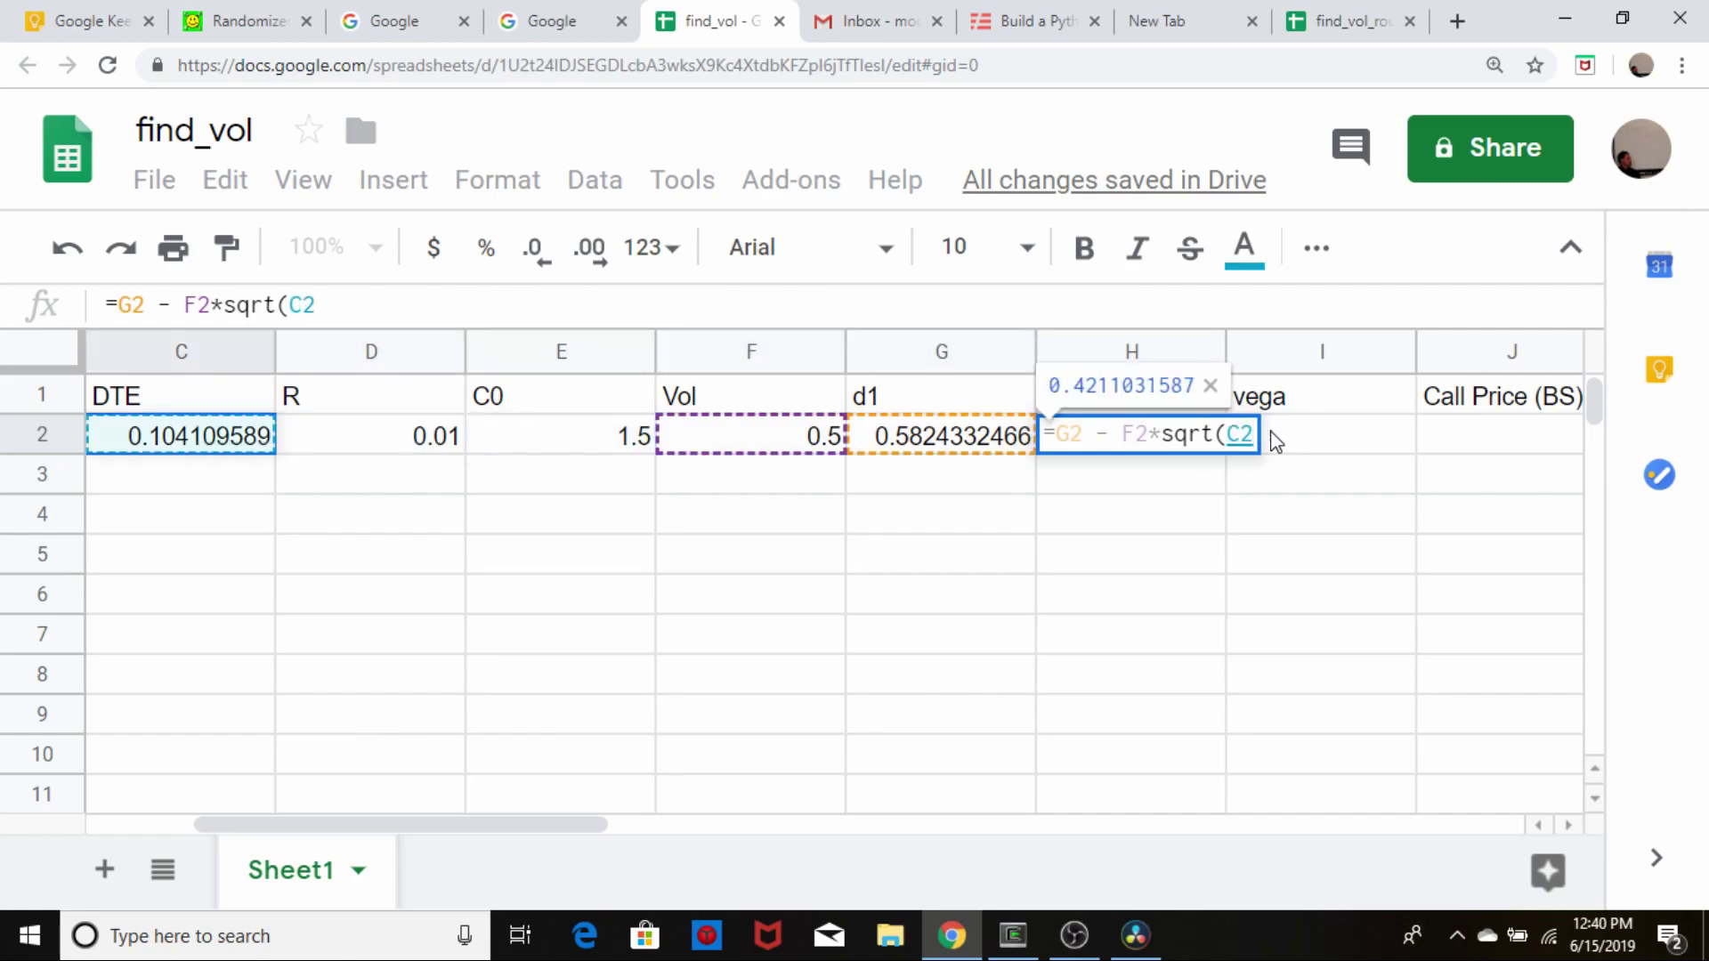
pyautogui.write(')')
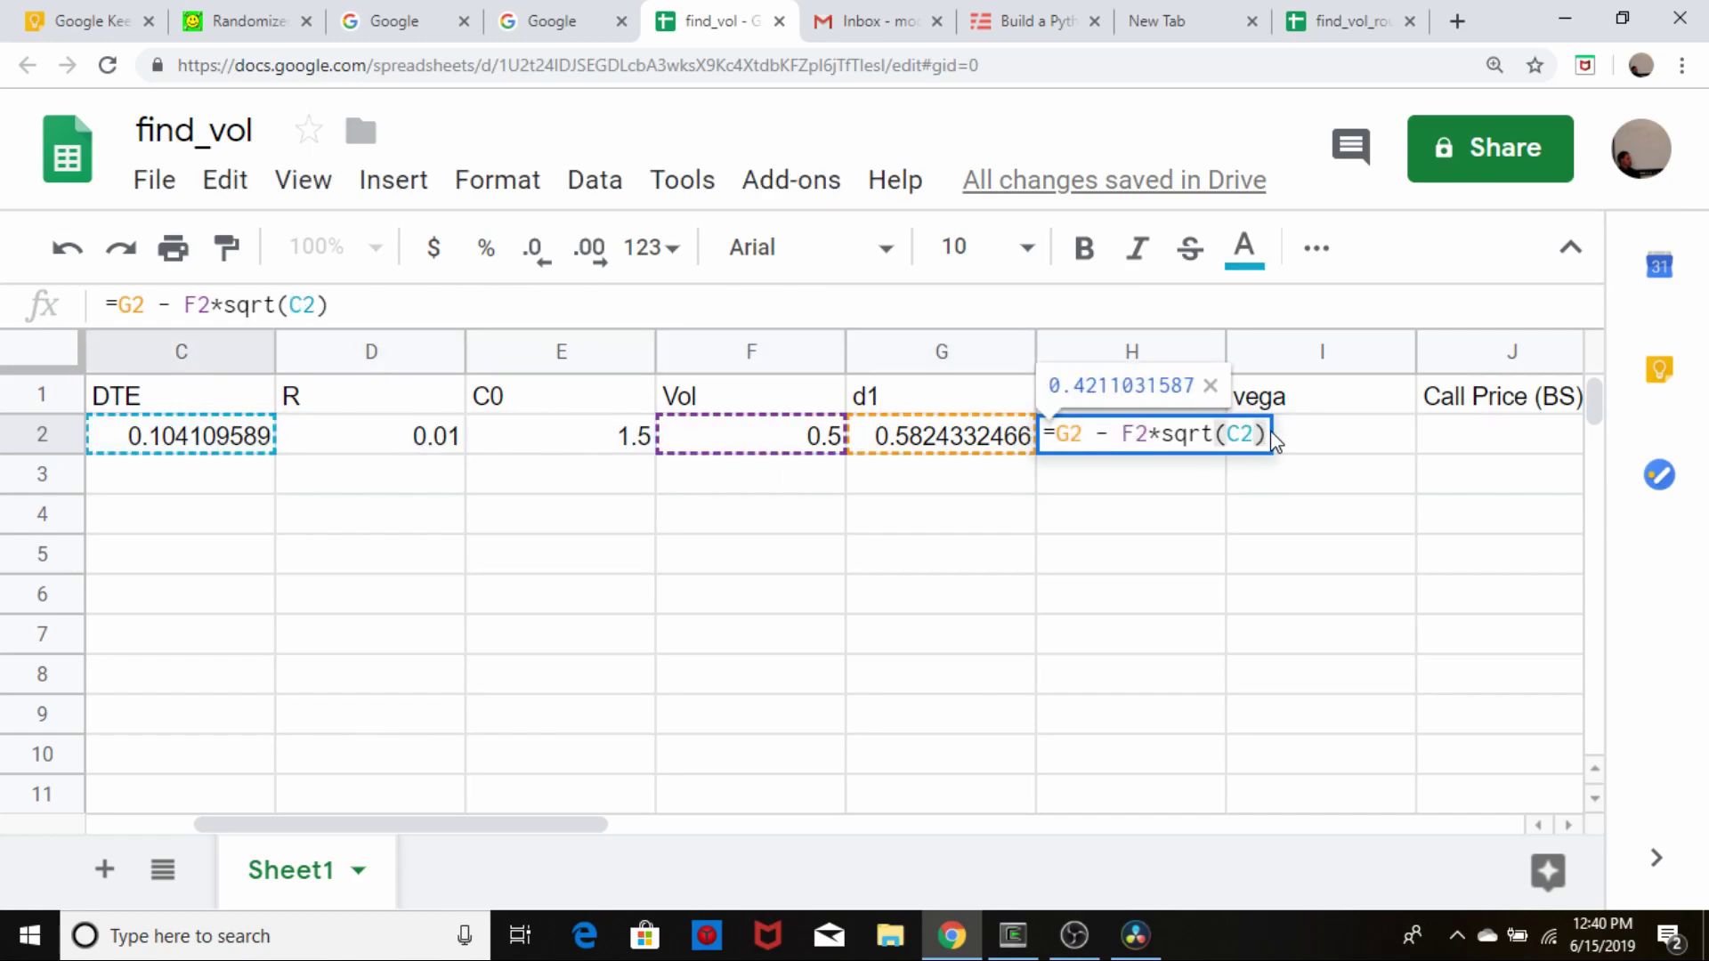
pyautogui.press('Return')
pyautogui.press('Up')
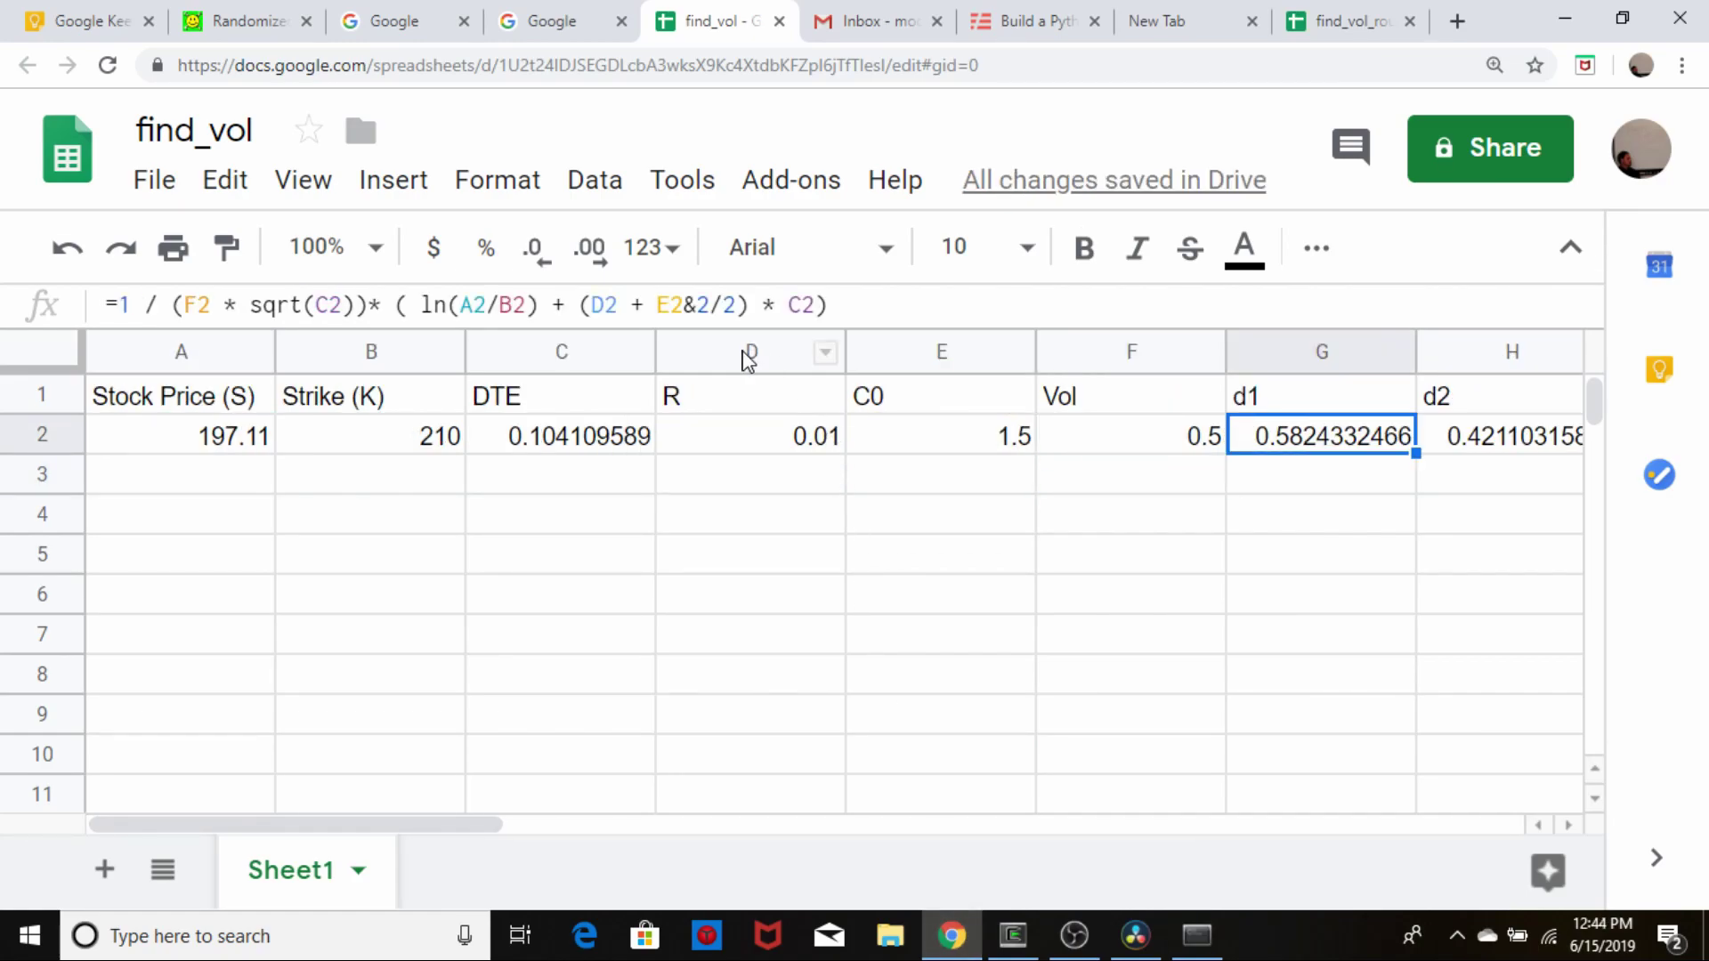
# - Correct the d1 formula to use F2^2 instead of E2&2
pyautogui.click(674, 306)
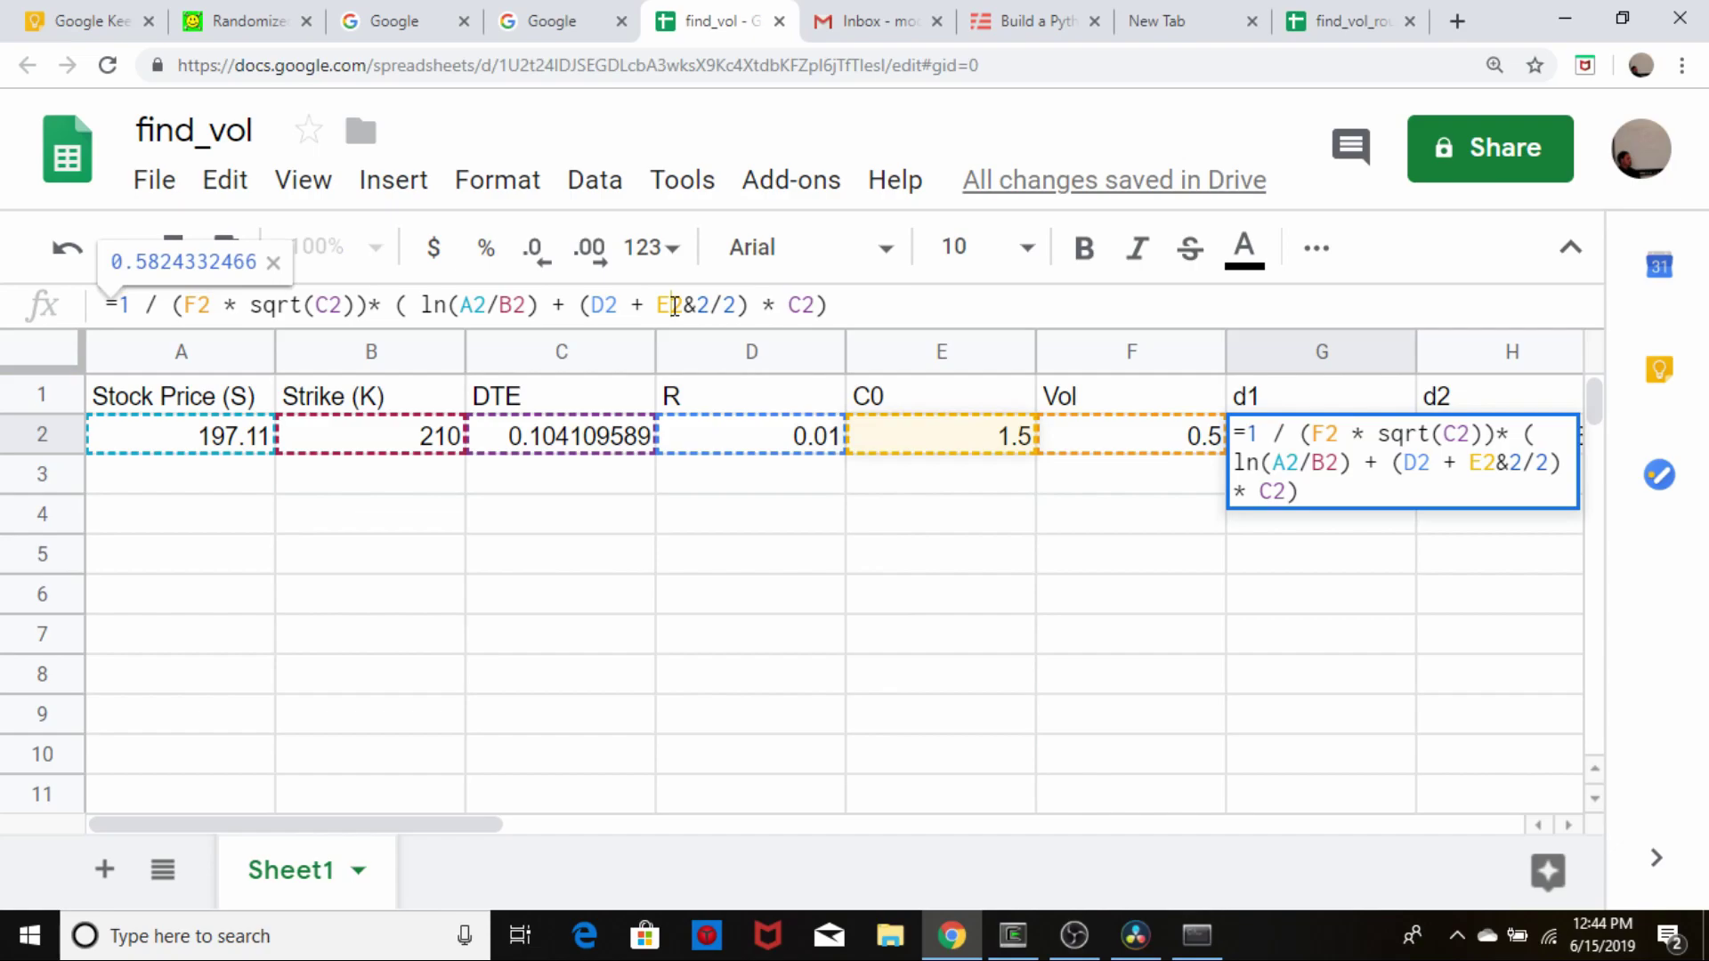
pyautogui.press('BackSpace')
pyautogui.write('f')
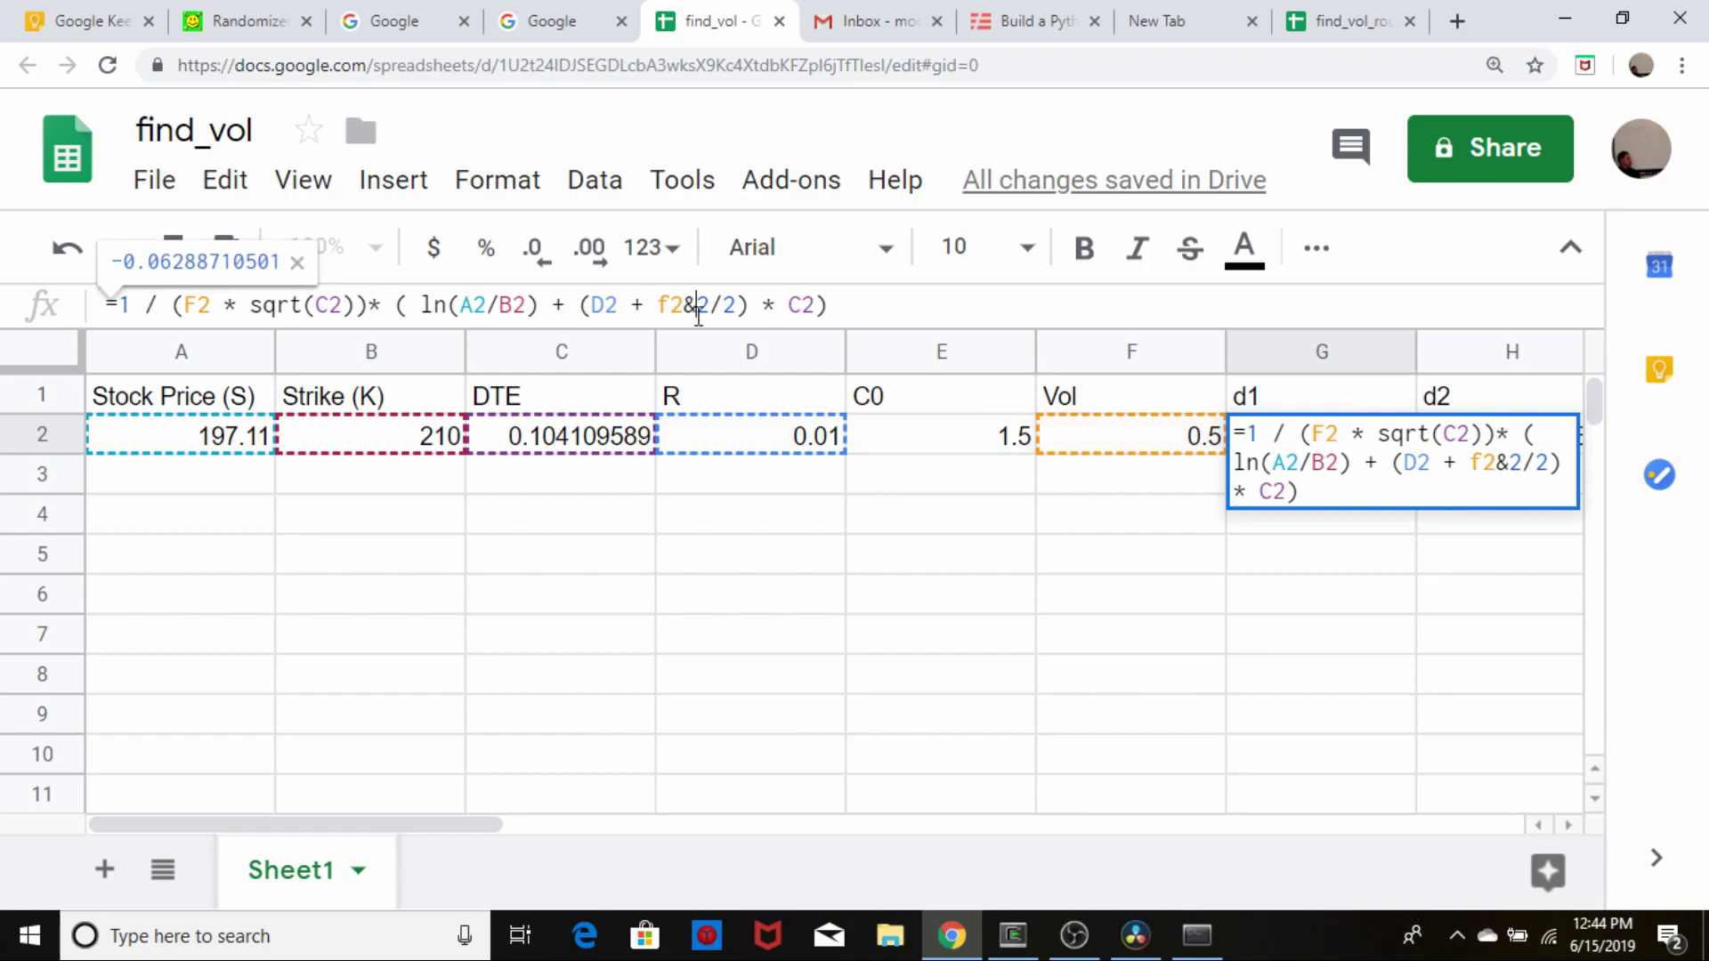
pyautogui.press('BackSpace')
pyautogui.write('^')
pyautogui.press('Return')
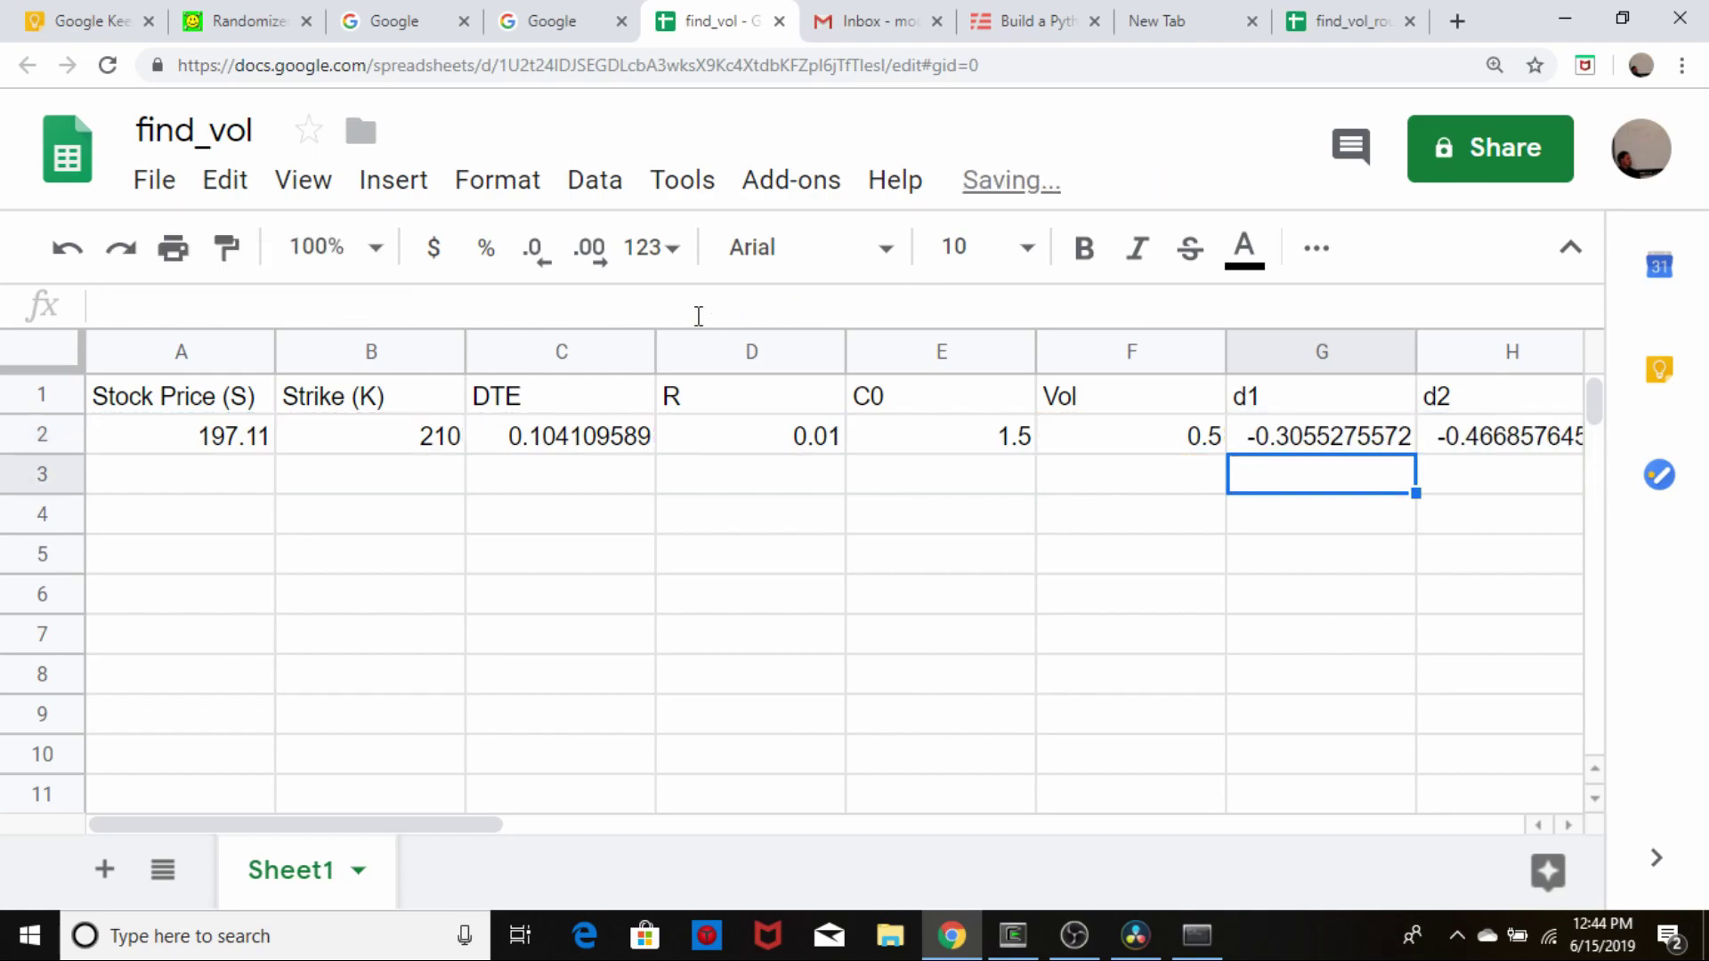
# - Change the stock price in A2 to 194.11, making d1 -0.4005931464
pyautogui.press('Up')
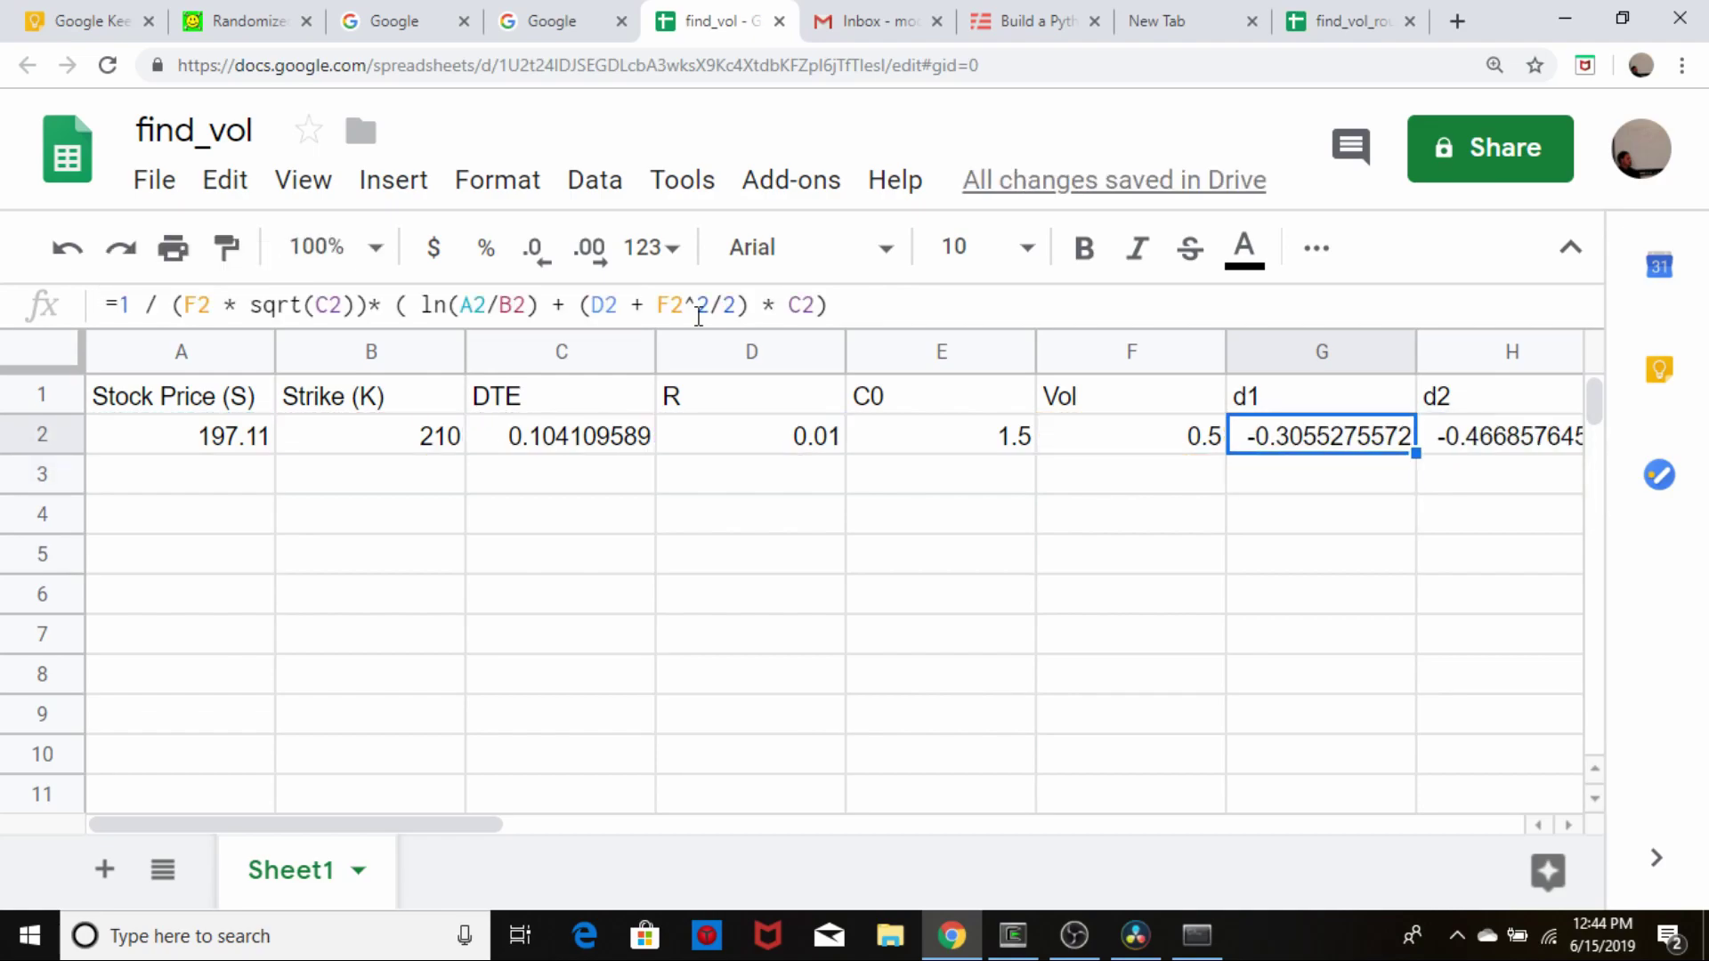
pyautogui.press('Left')
pyautogui.press('Left')
pyautogui.press('Left')
pyautogui.press('Left')
pyautogui.press('Left')
pyautogui.press('Left')
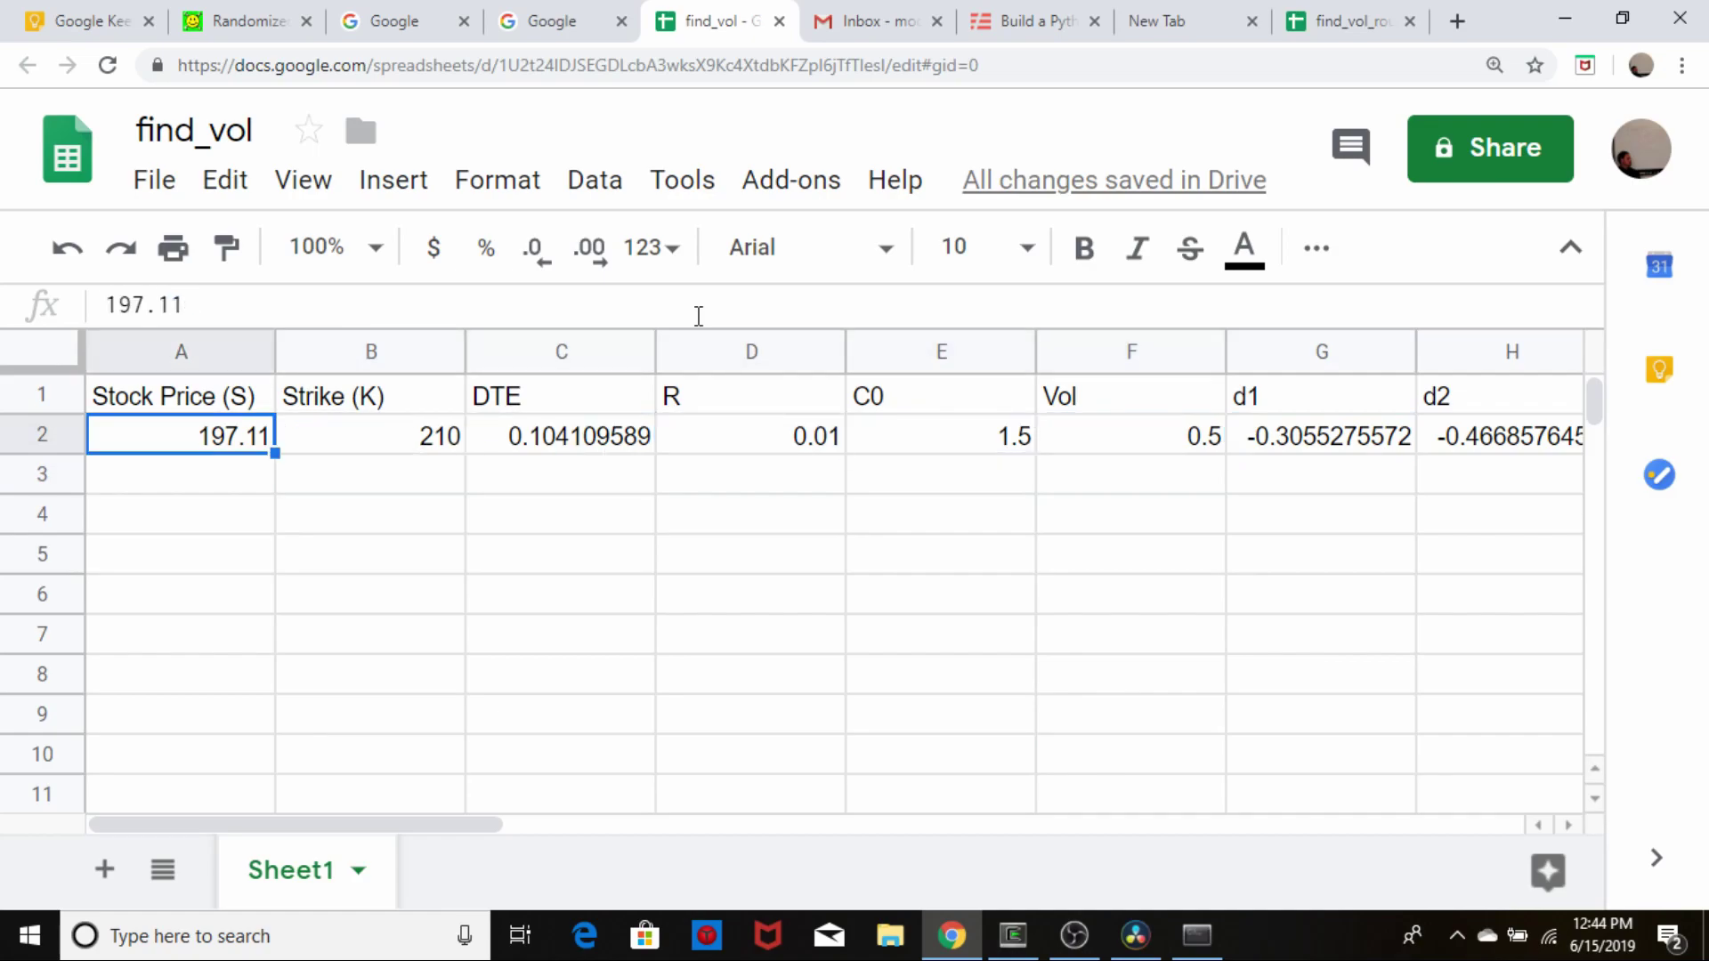
pyautogui.write('19')
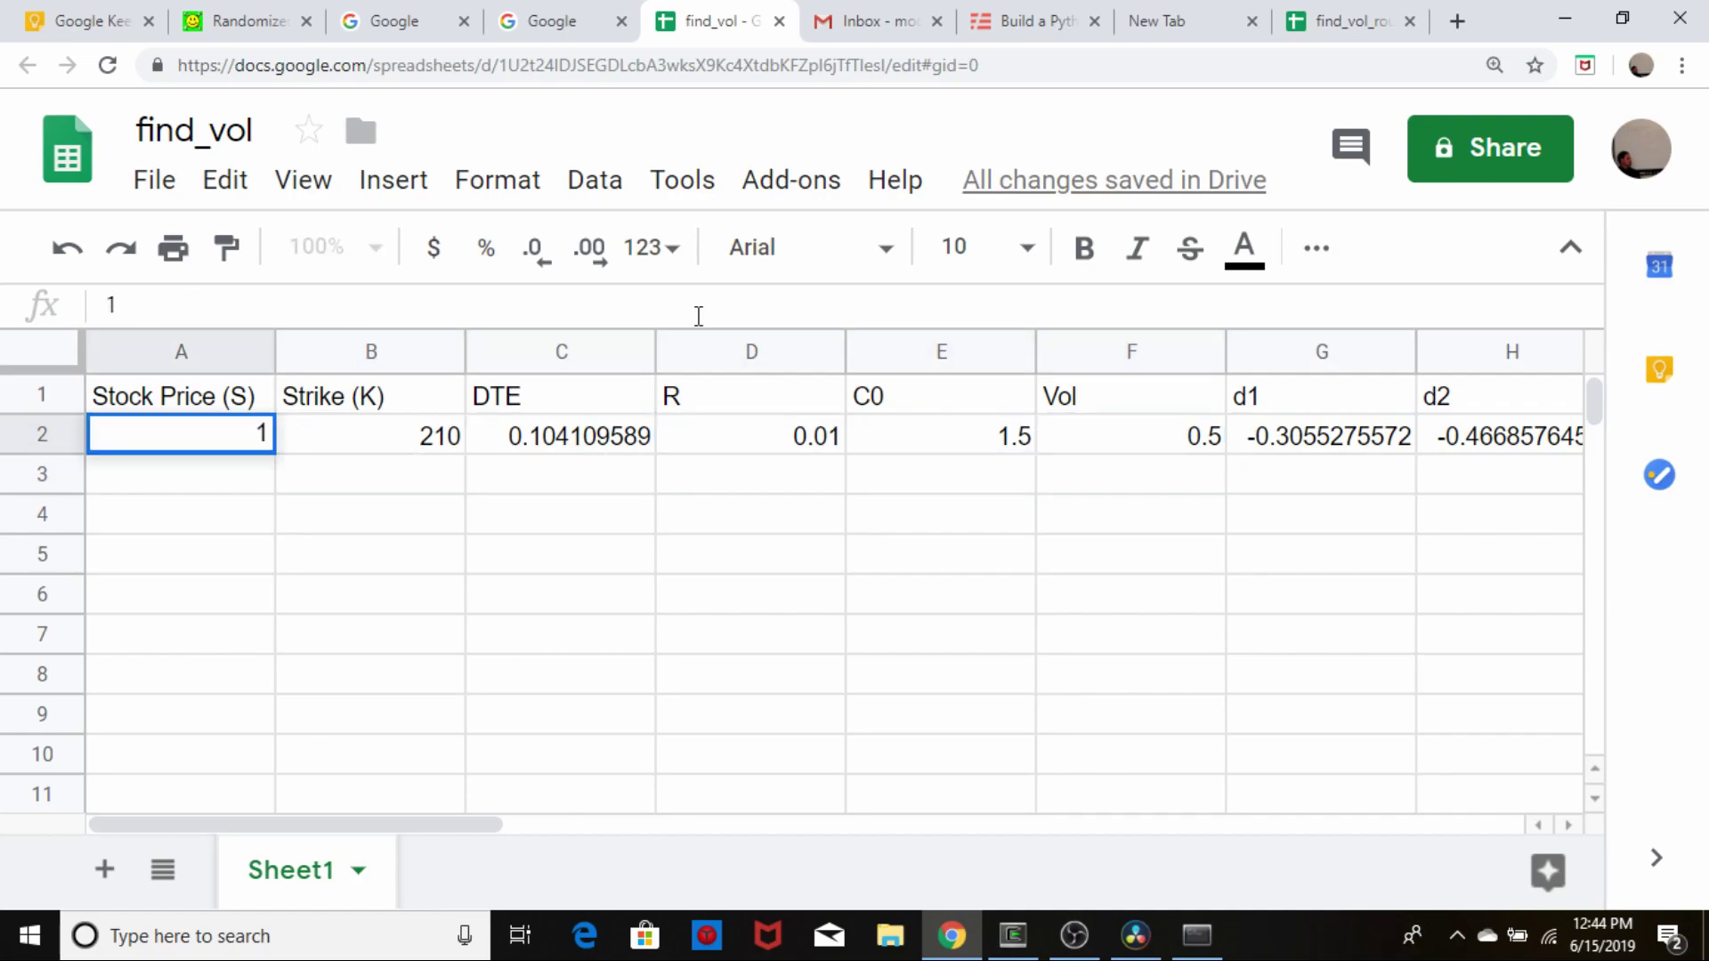
pyautogui.write('4.11')
pyautogui.press('Return')
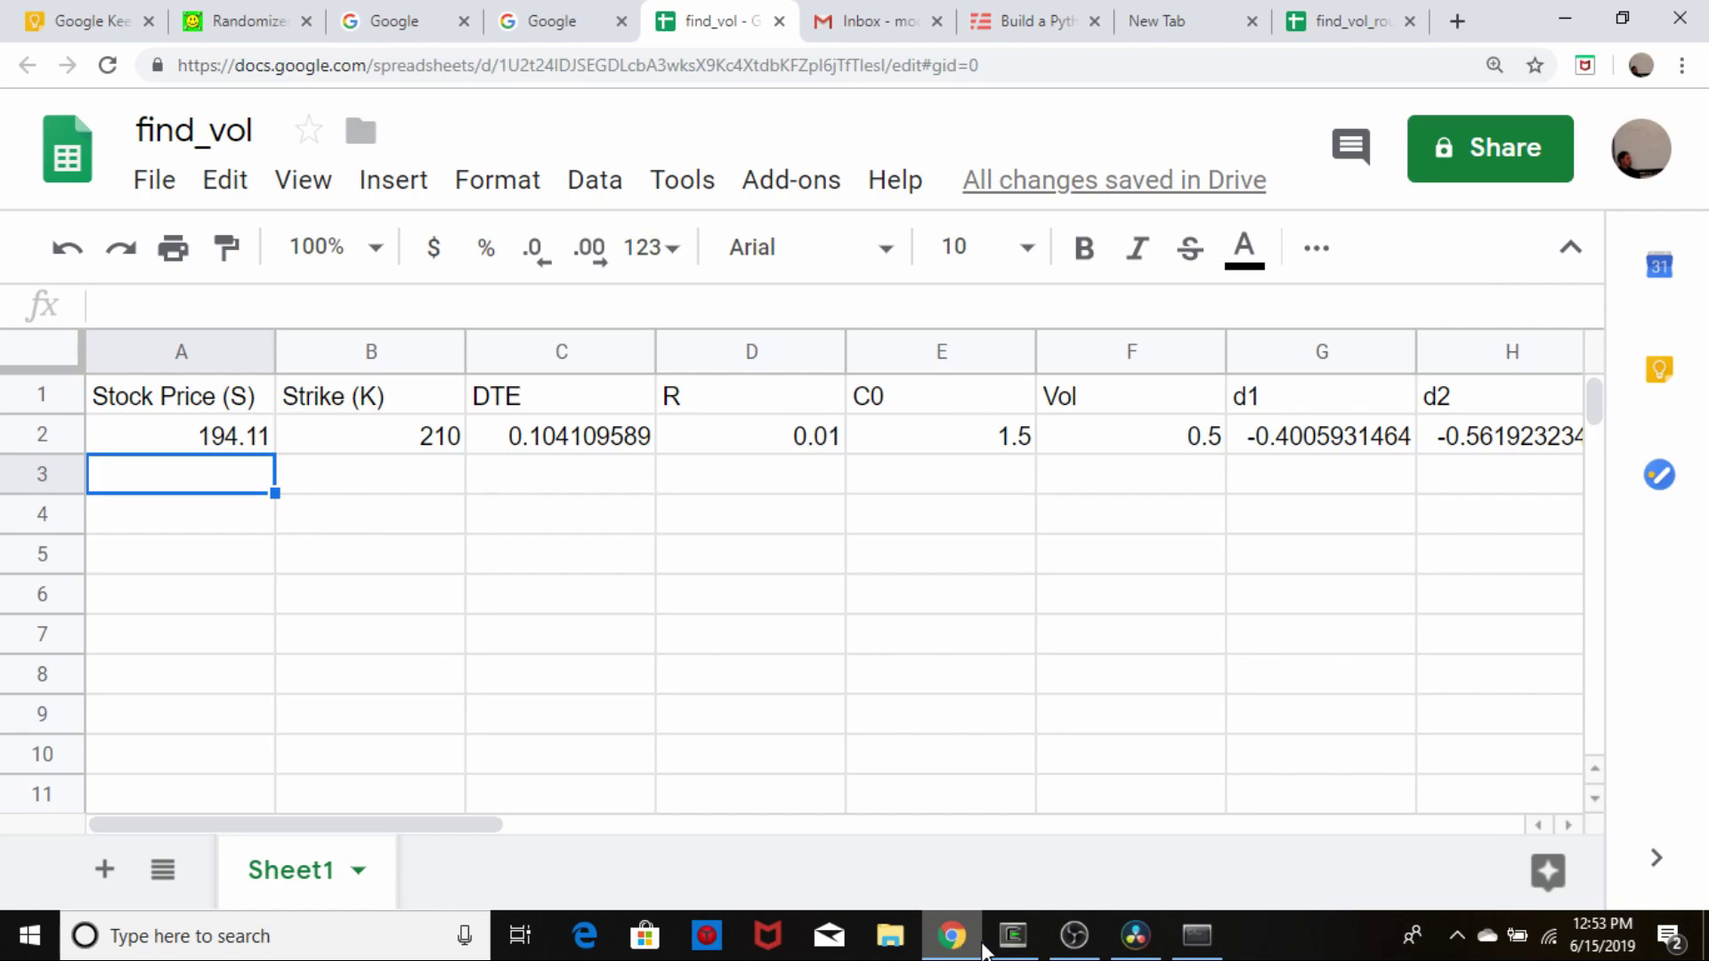
pyautogui.moveTo(1013, 934)
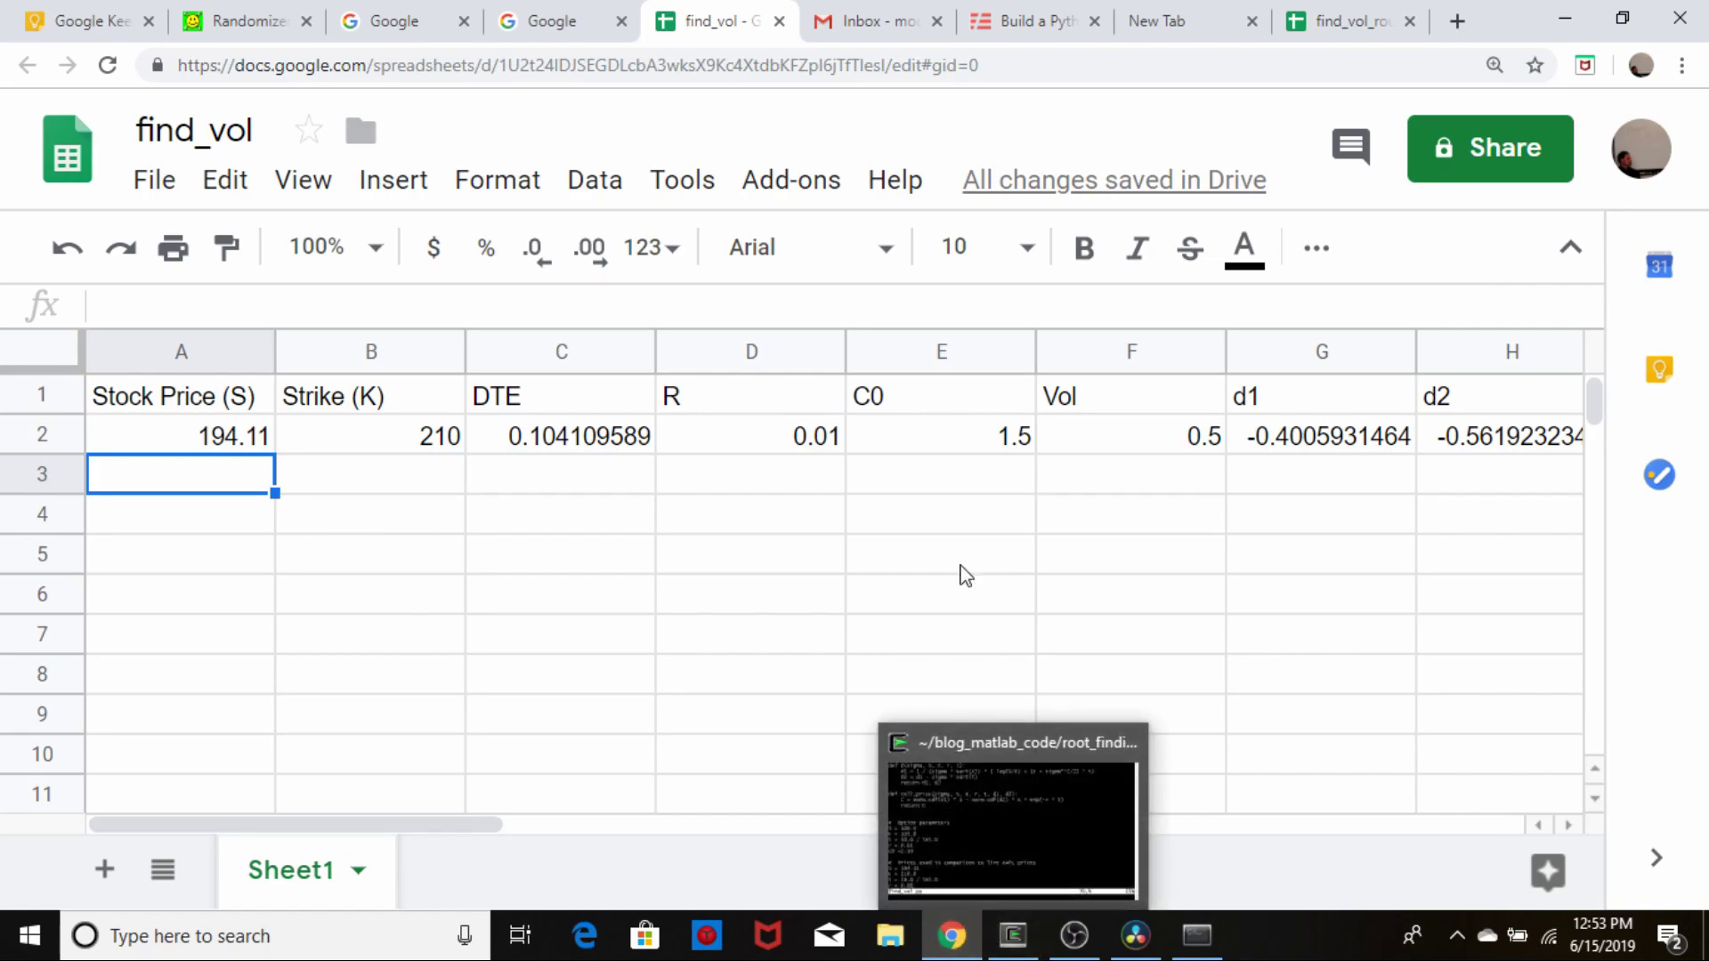
pyautogui.press('Right')
pyautogui.press('Right')
pyautogui.press('Right')
pyautogui.press('Right')
pyautogui.press('Right')
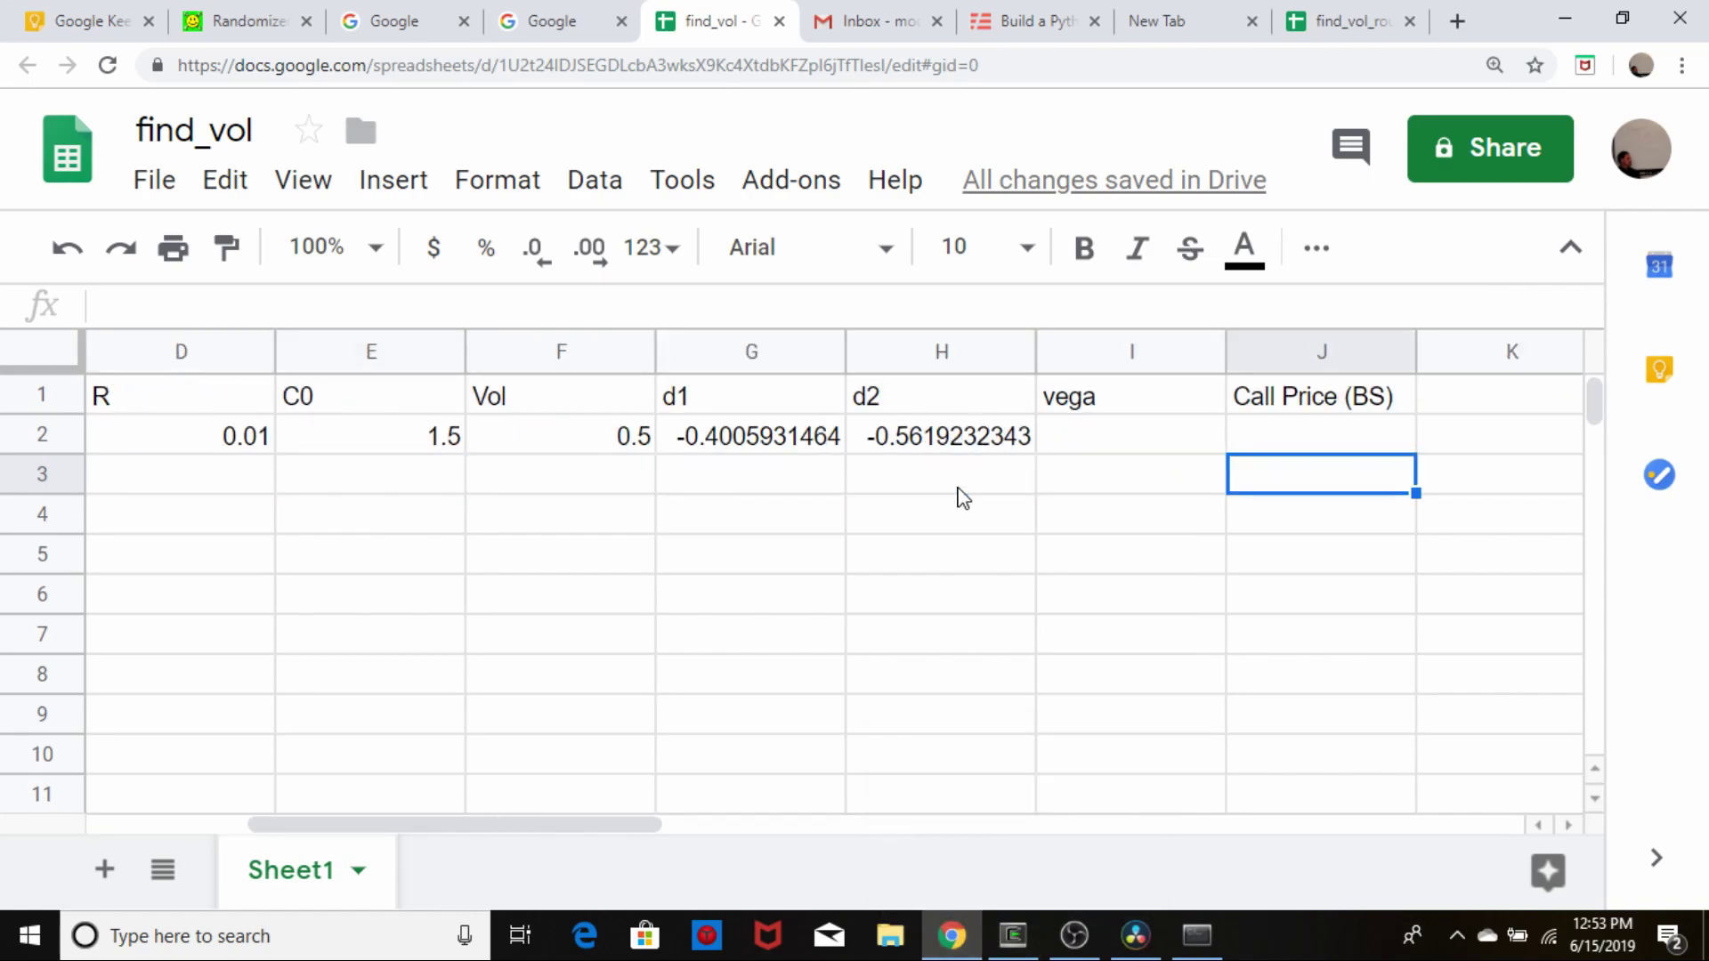
pyautogui.press('Left')
pyautogui.press('Up')
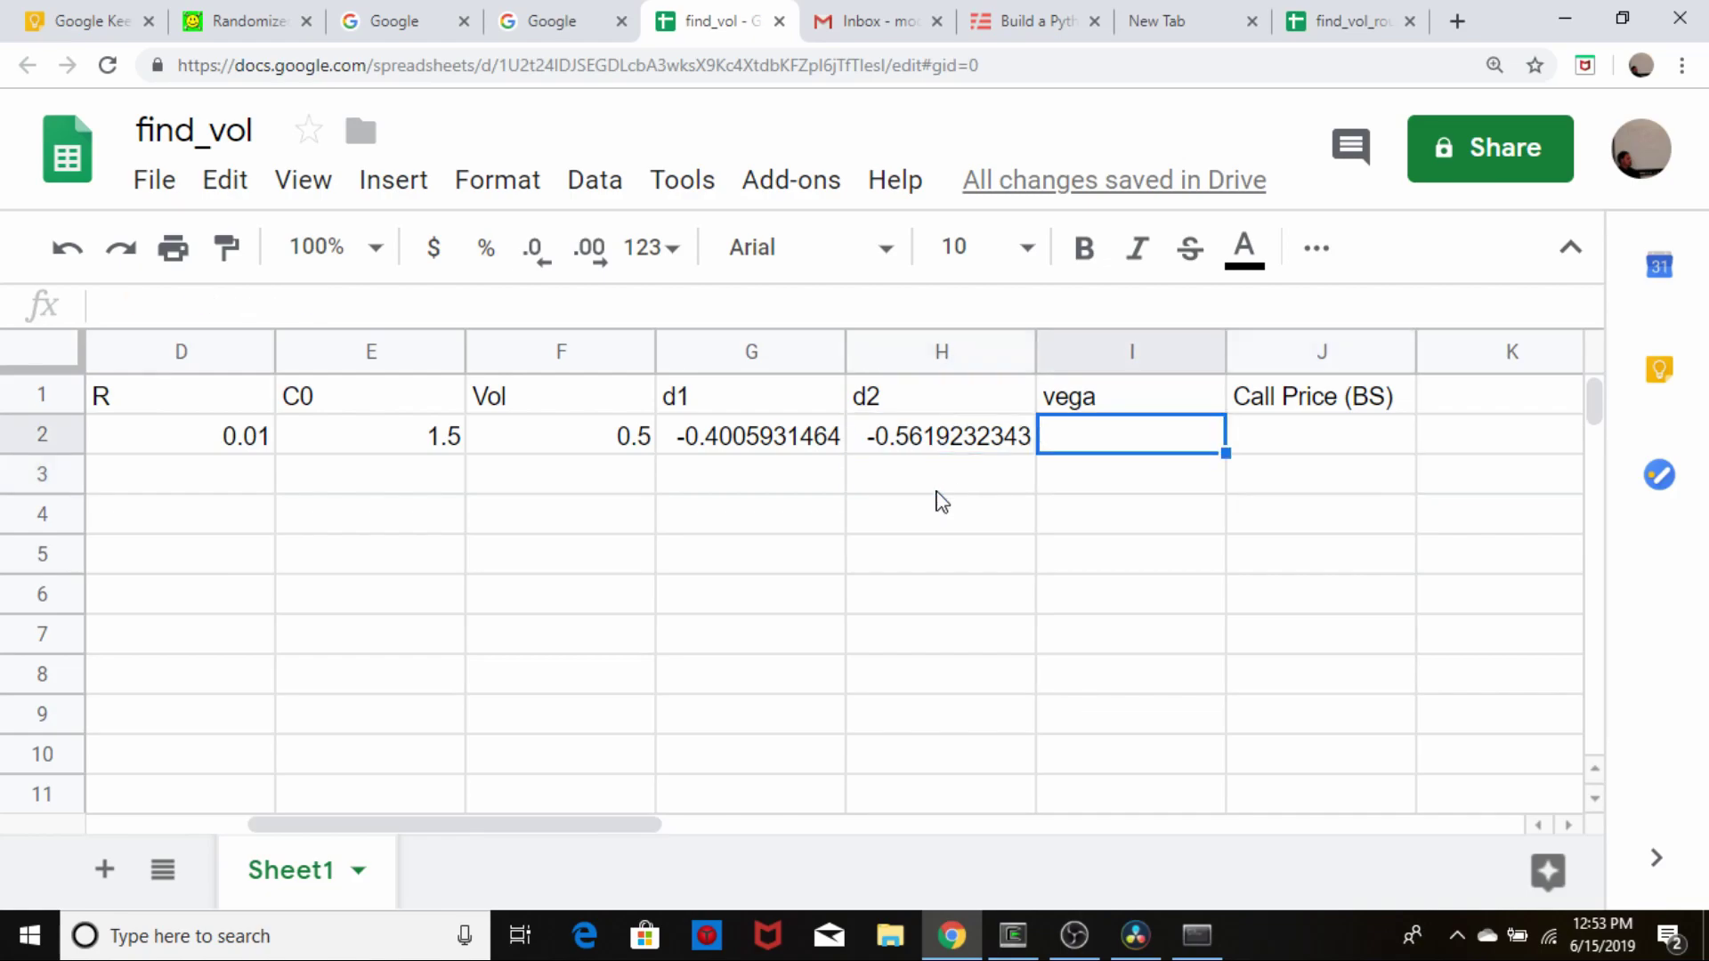
pyautogui.click(1012, 937)
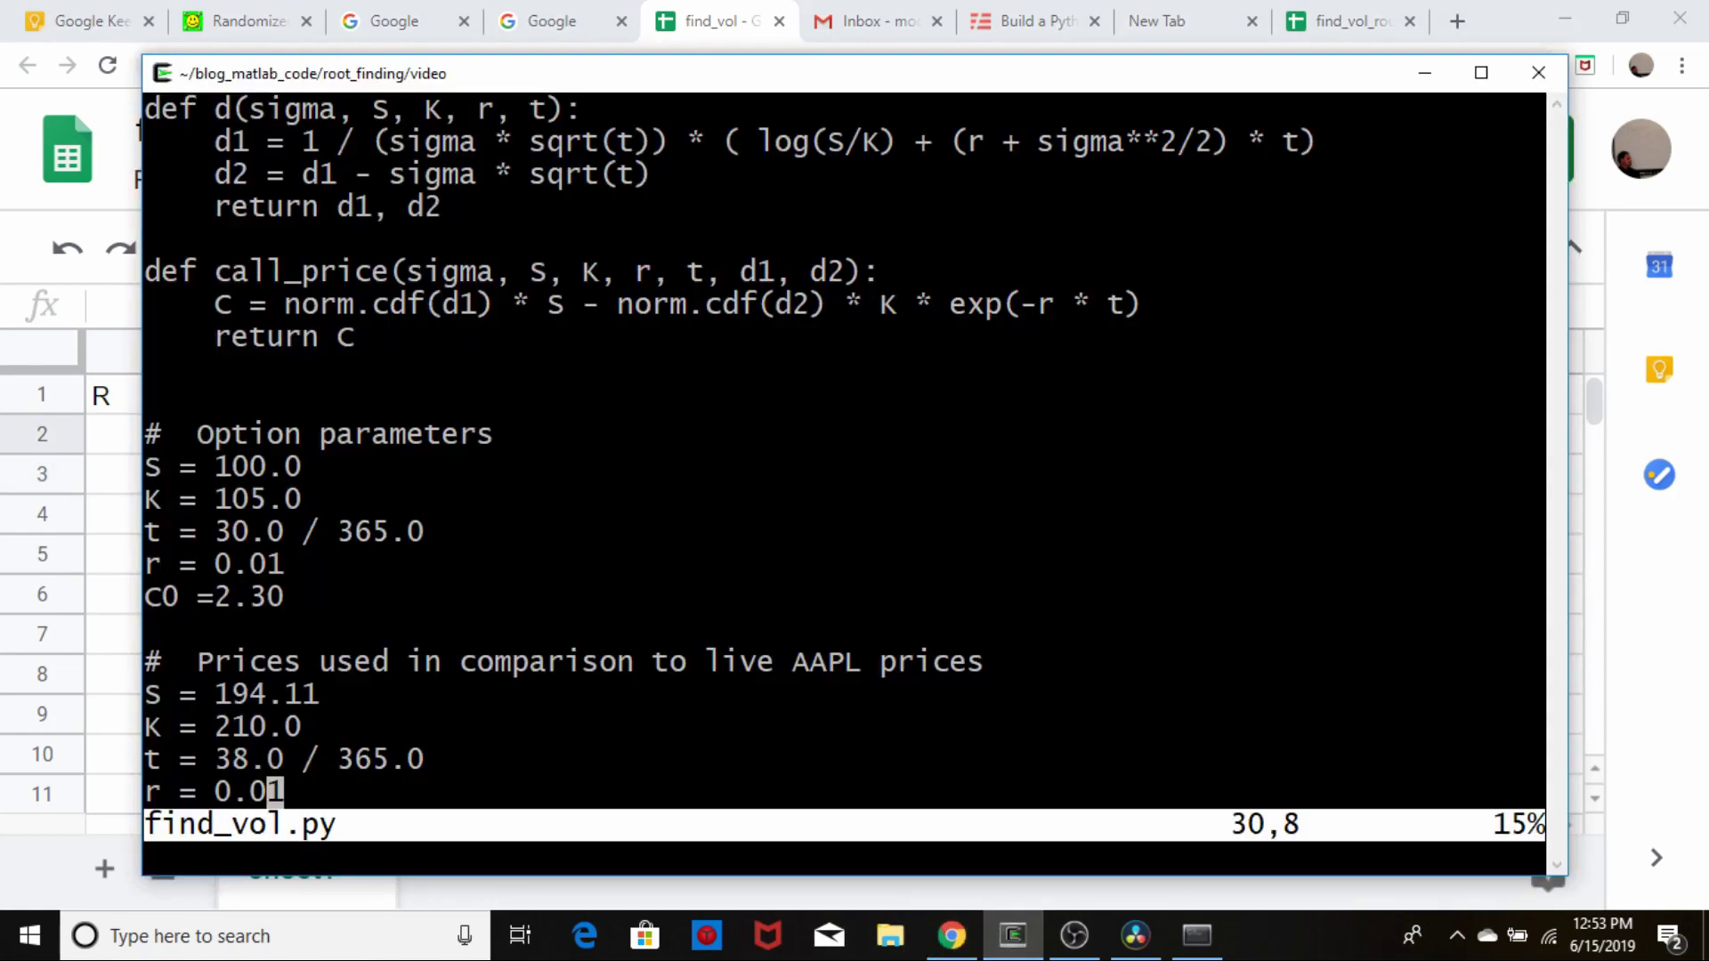
pyautogui.scroll(-8, 844, 450)
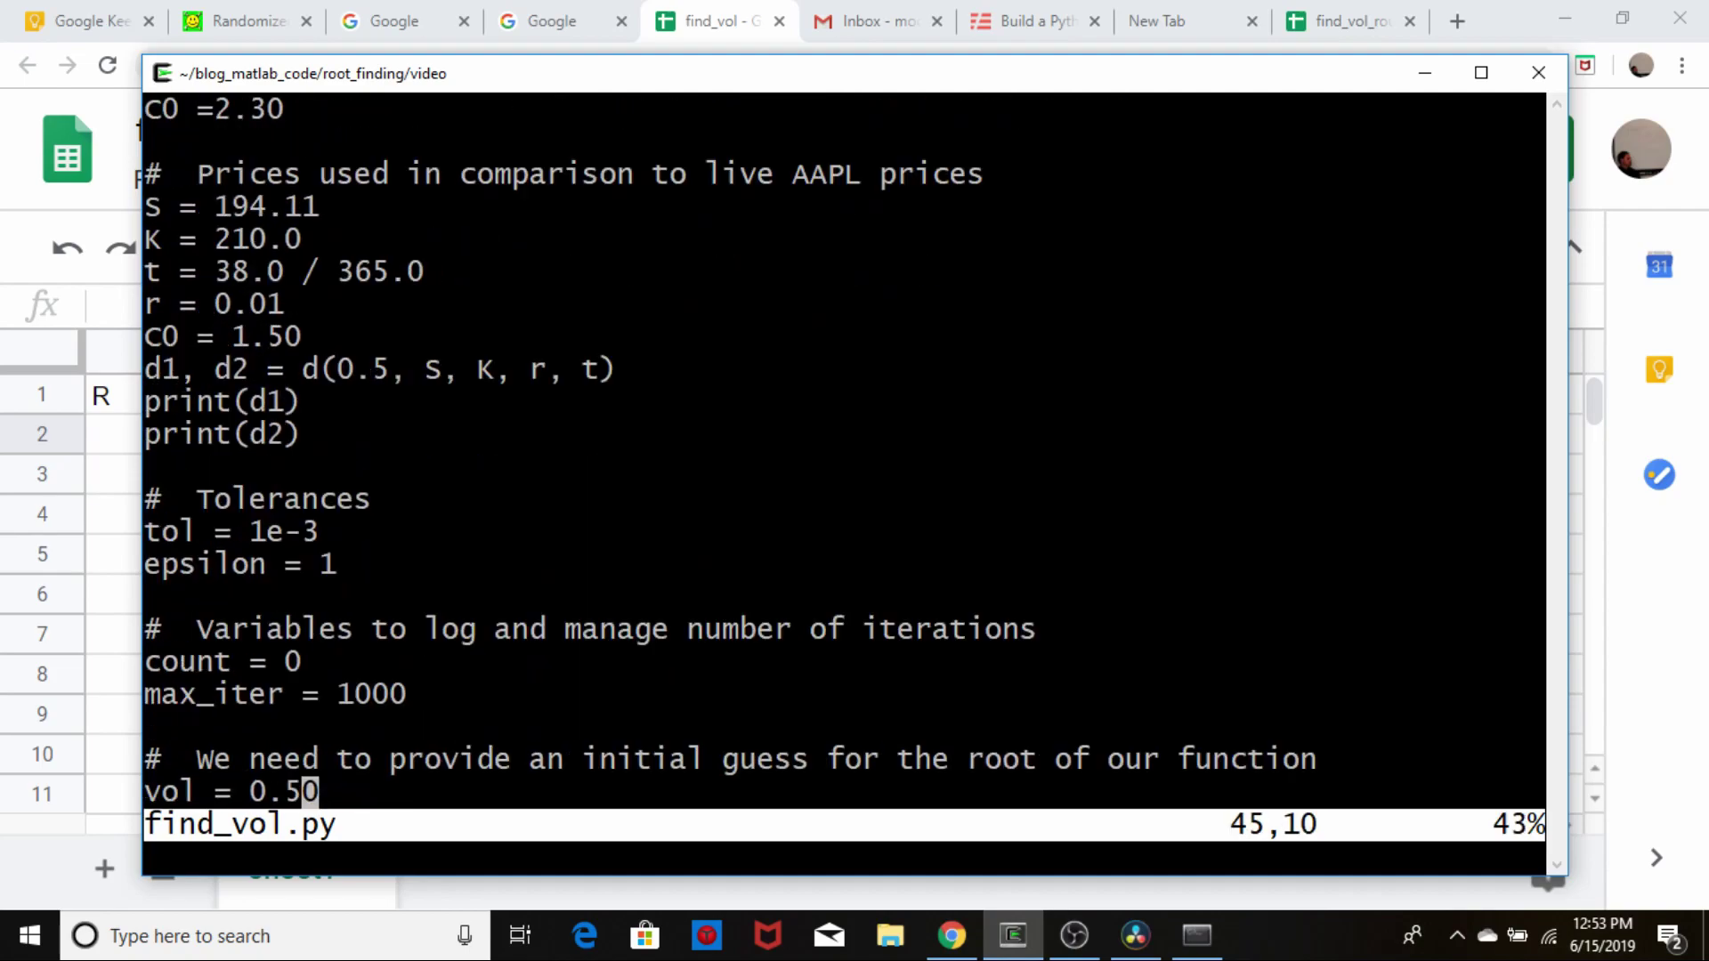
pyautogui.scroll(-3, 843, 449)
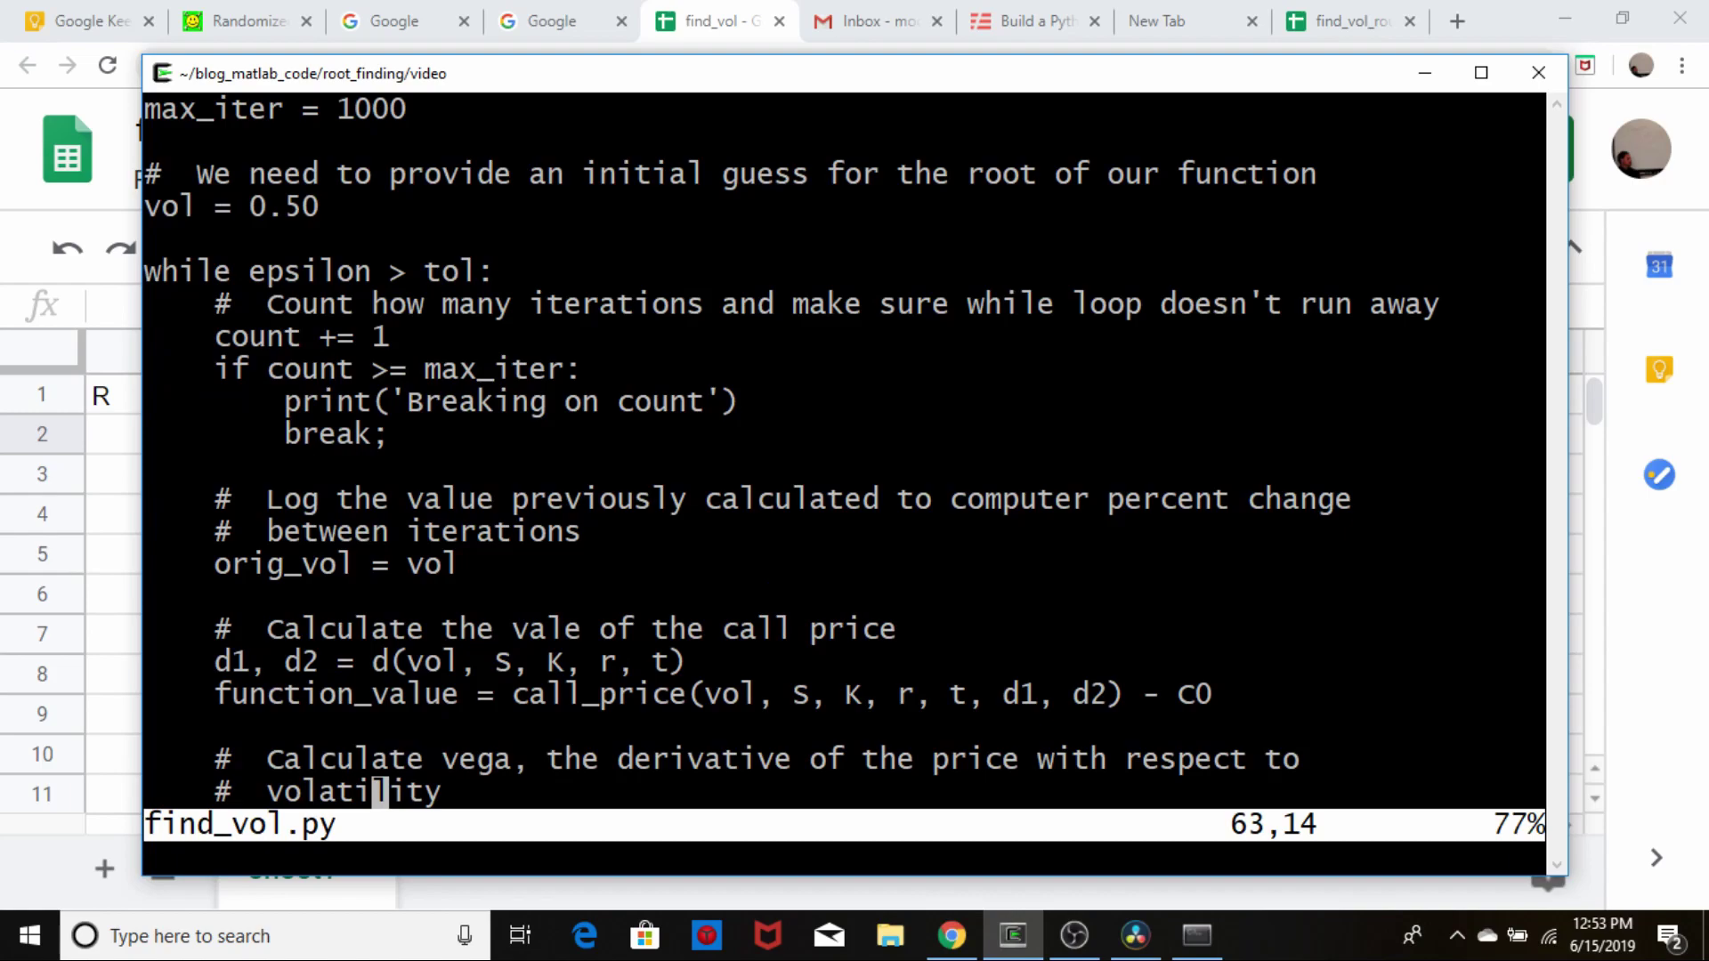
pyautogui.scroll(-2, 844, 449)
pyautogui.scroll(-1, 844, 449)
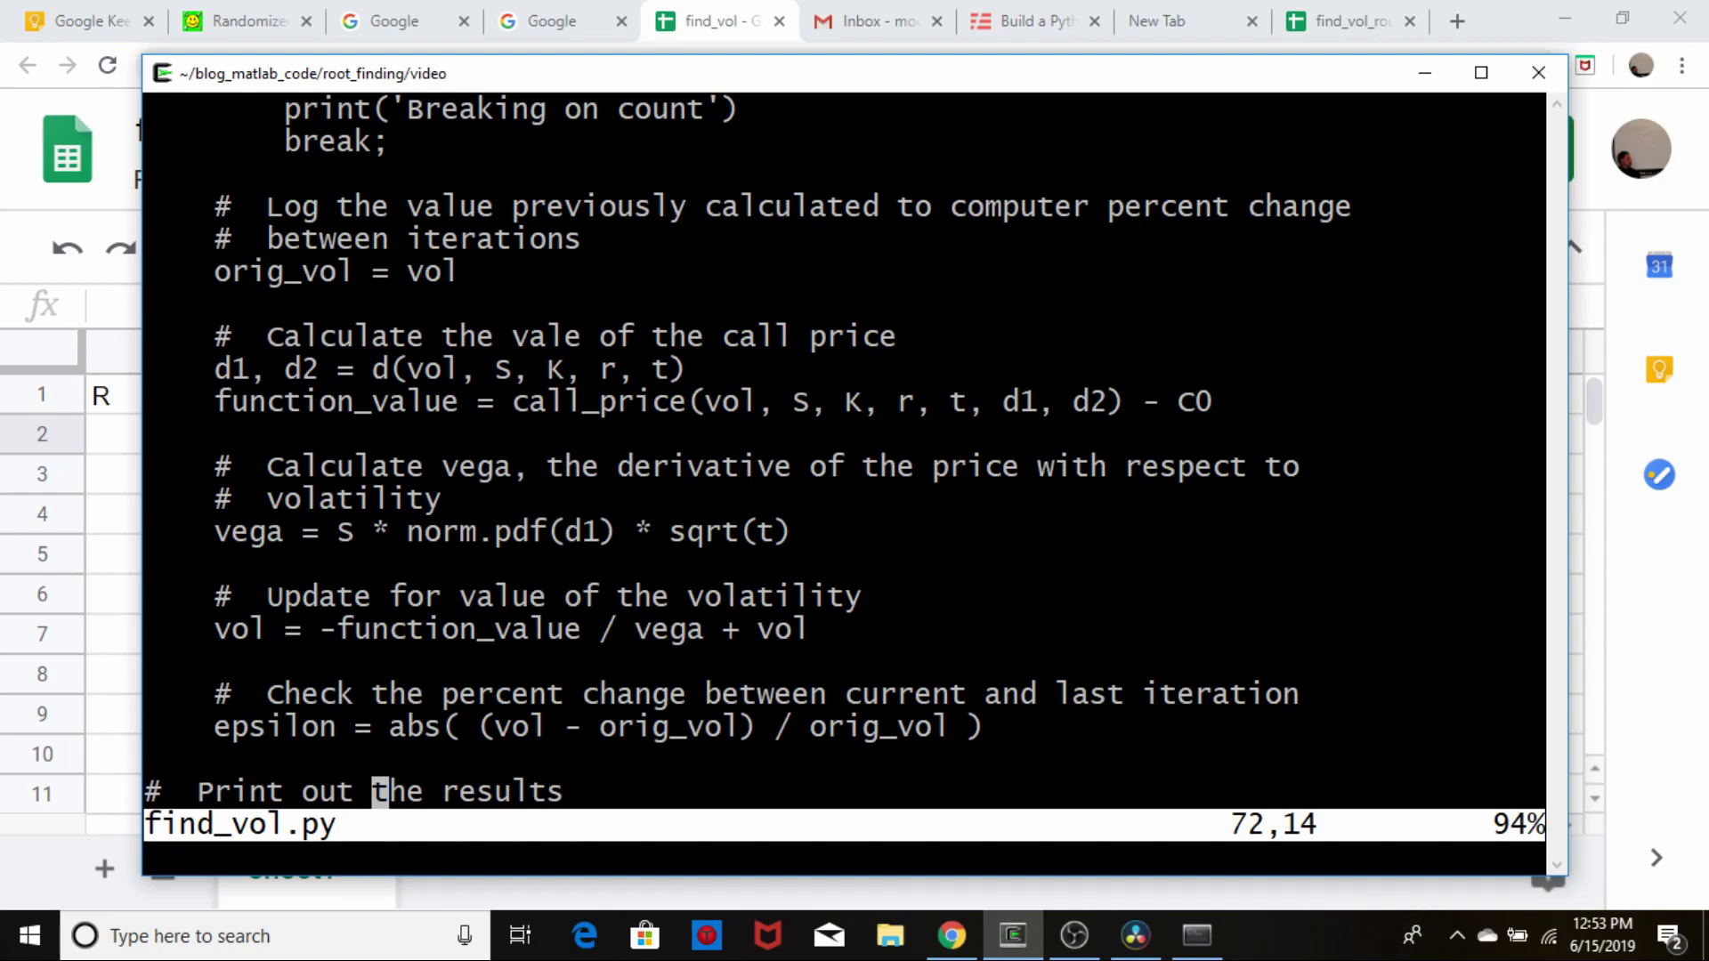
pyautogui.hotkey('alt', 'Tab')
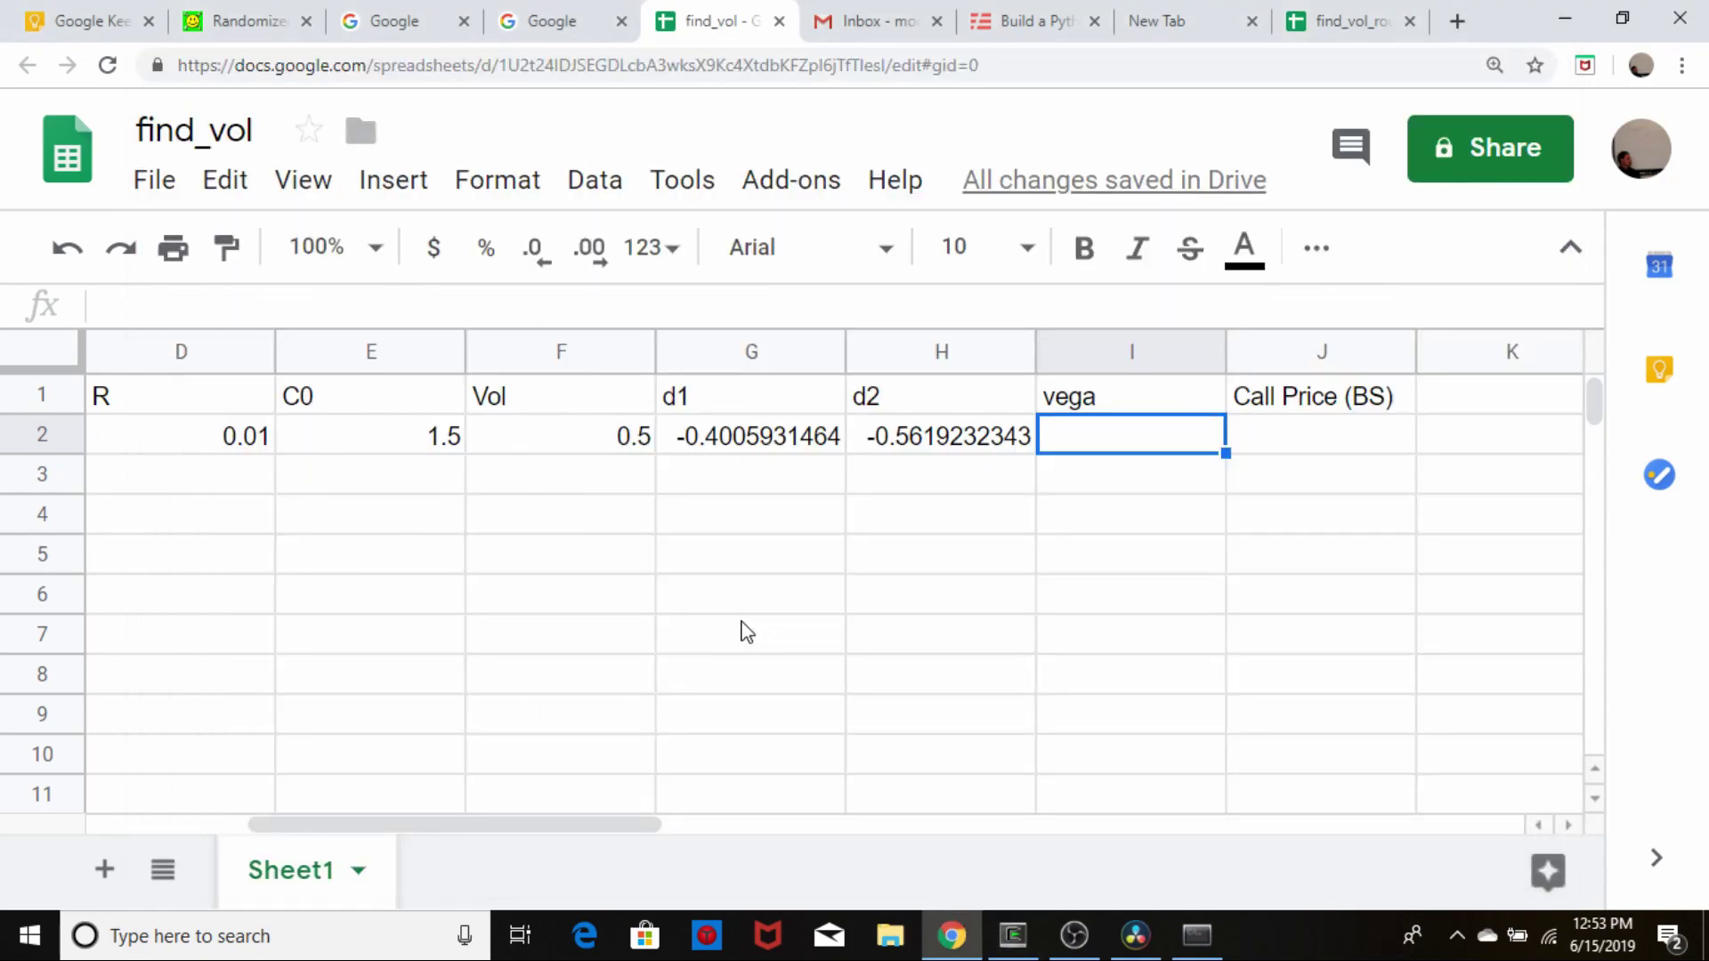
# - Enter vega in I2 as =a1*sqrt(C2) * NORMDIST(G2, 0, 1, False), which shows #VALUE!
pyautogui.write('=')
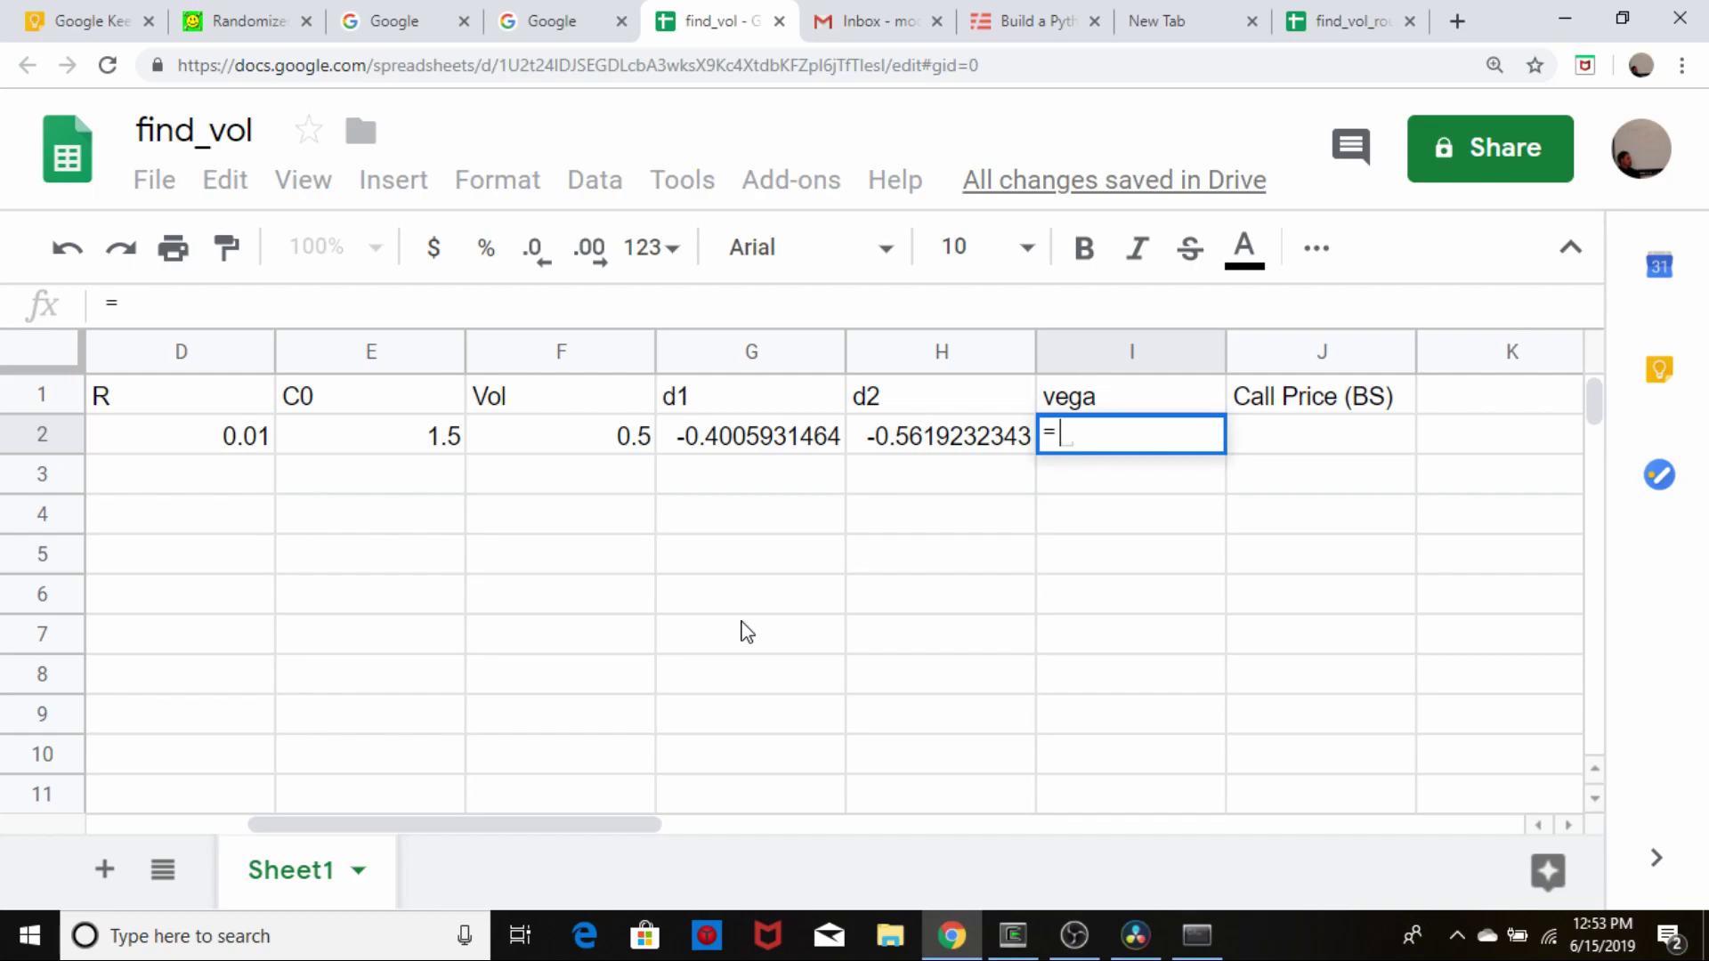
pyautogui.write('a1*sqrt')
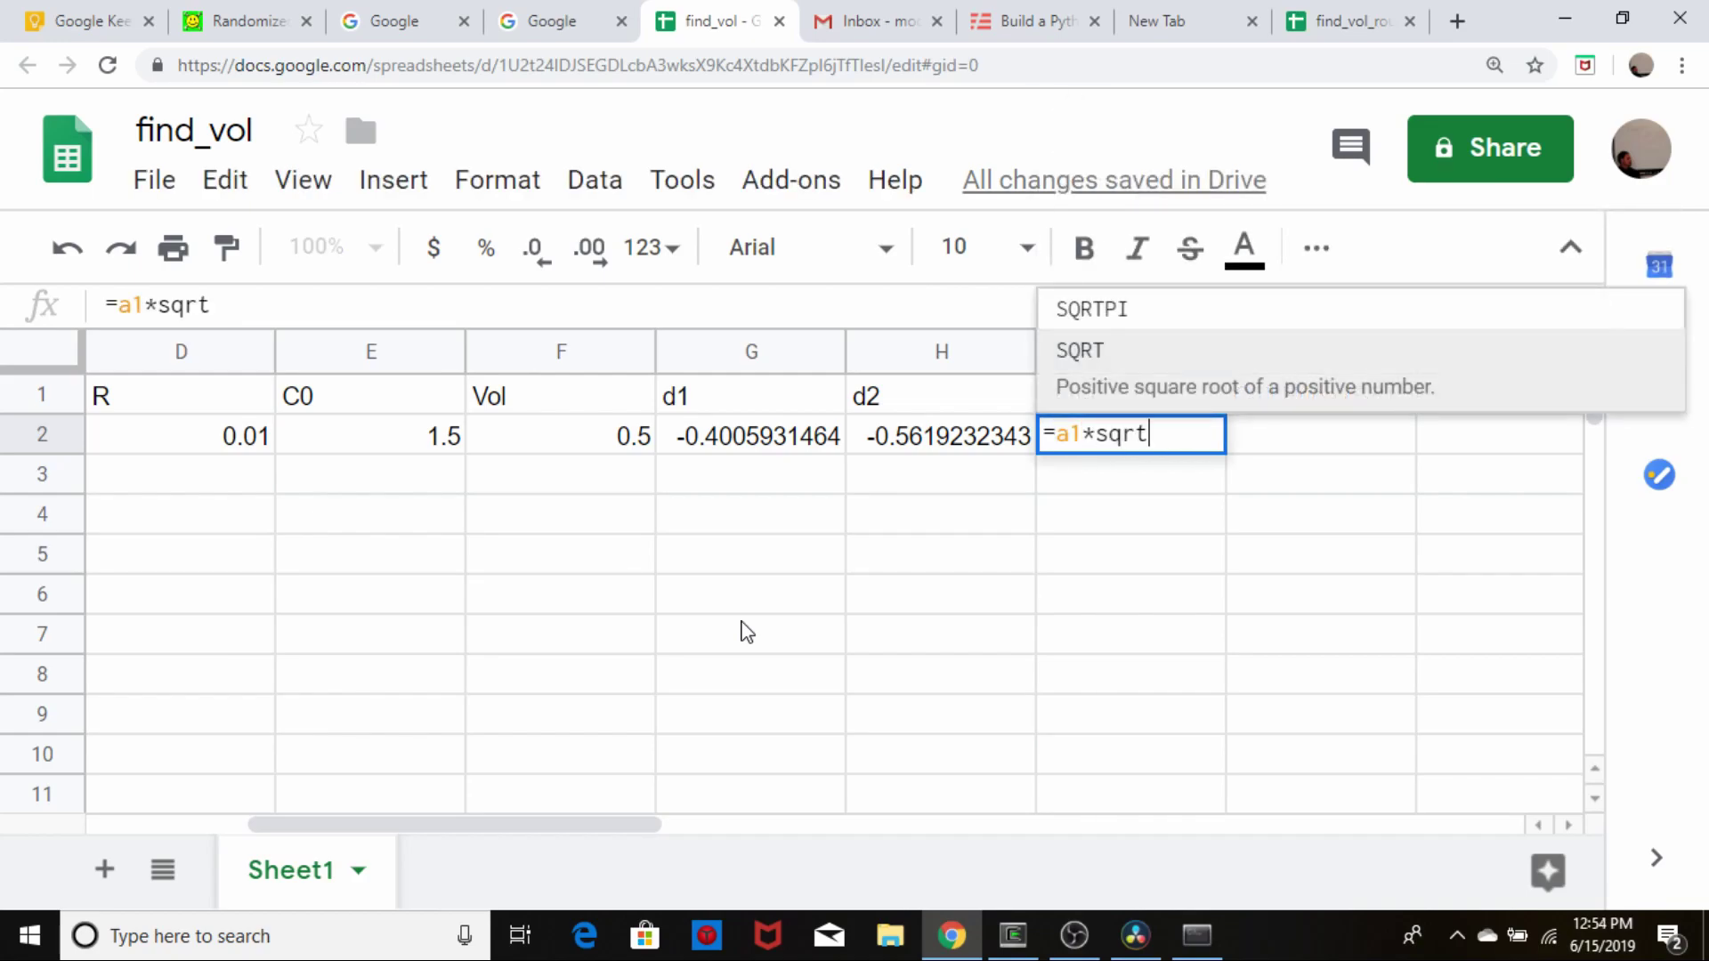
pyautogui.write('(')
pyautogui.press('Left')
pyautogui.press('Left')
pyautogui.press('Left')
pyautogui.press('Left')
pyautogui.press('Left')
pyautogui.press('Left')
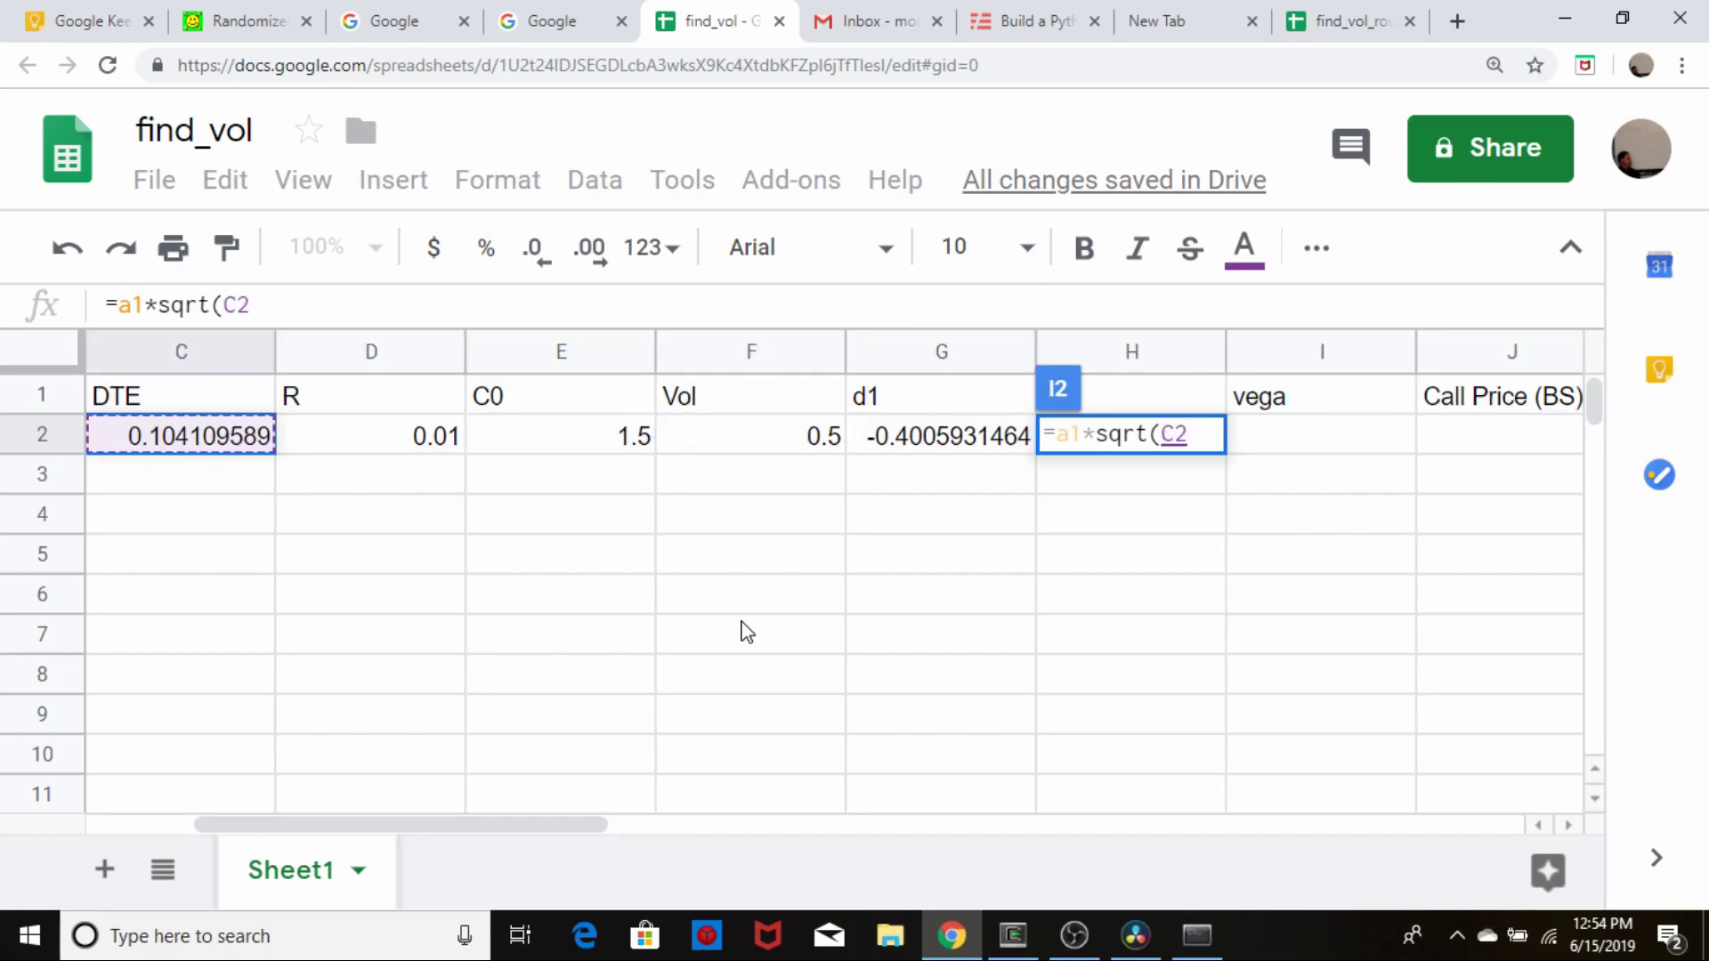
pyautogui.write(') *')
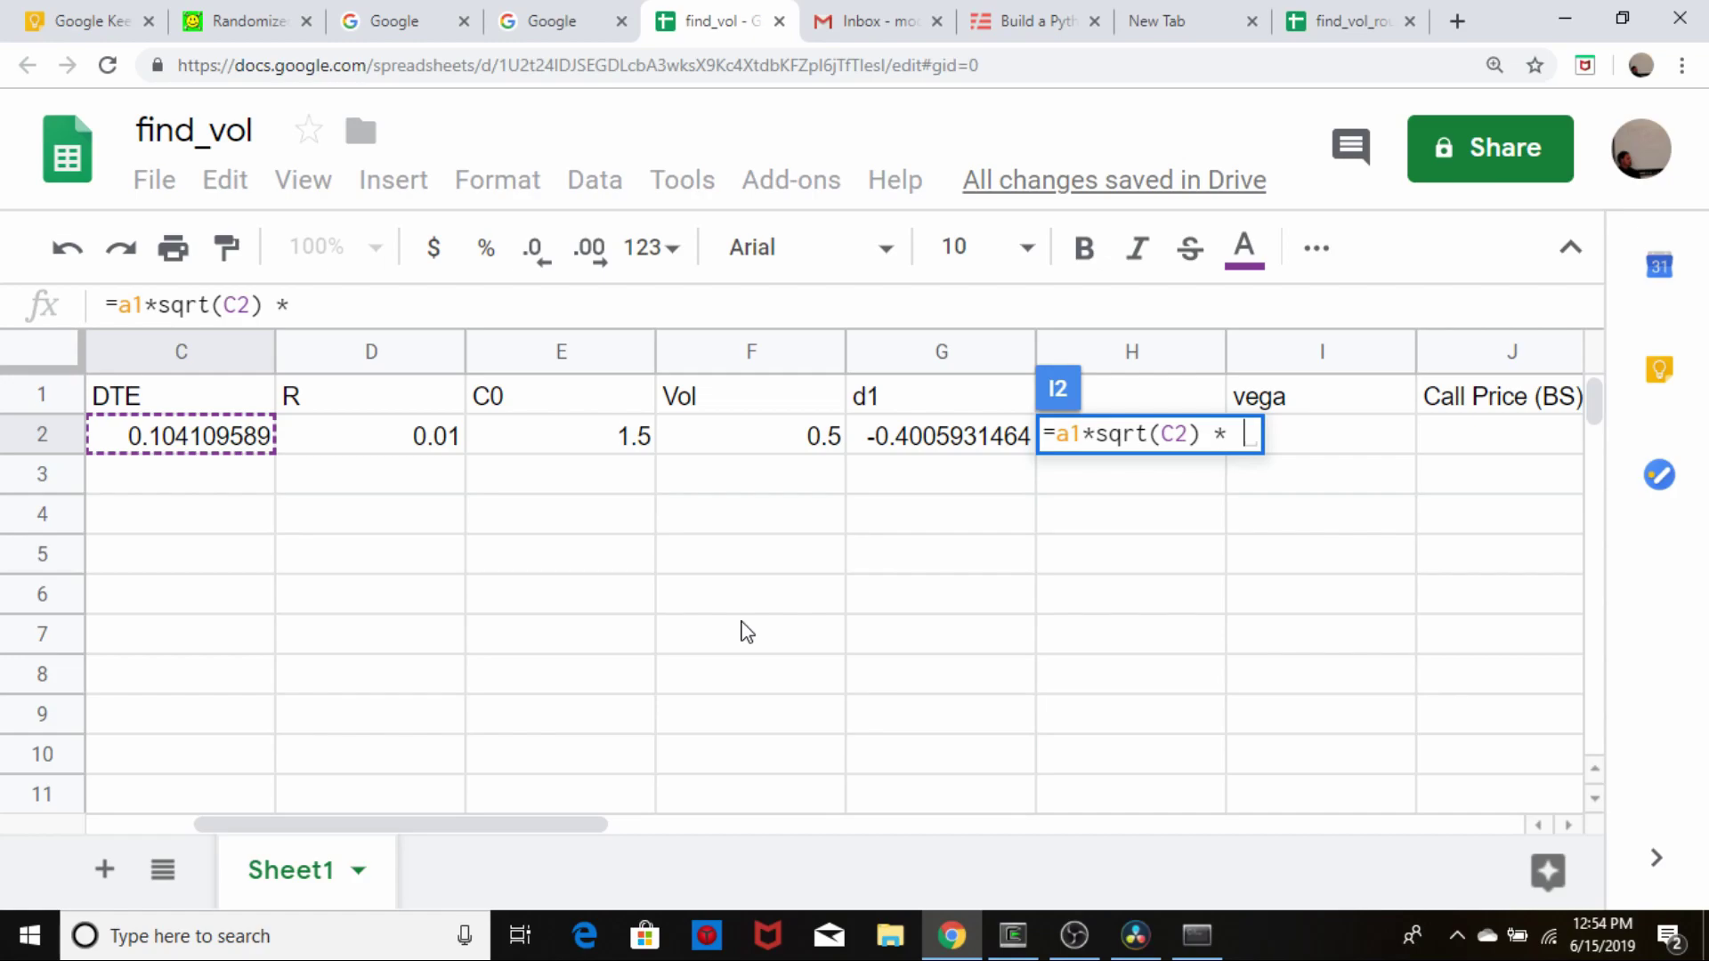
pyautogui.write('NORMDIST')
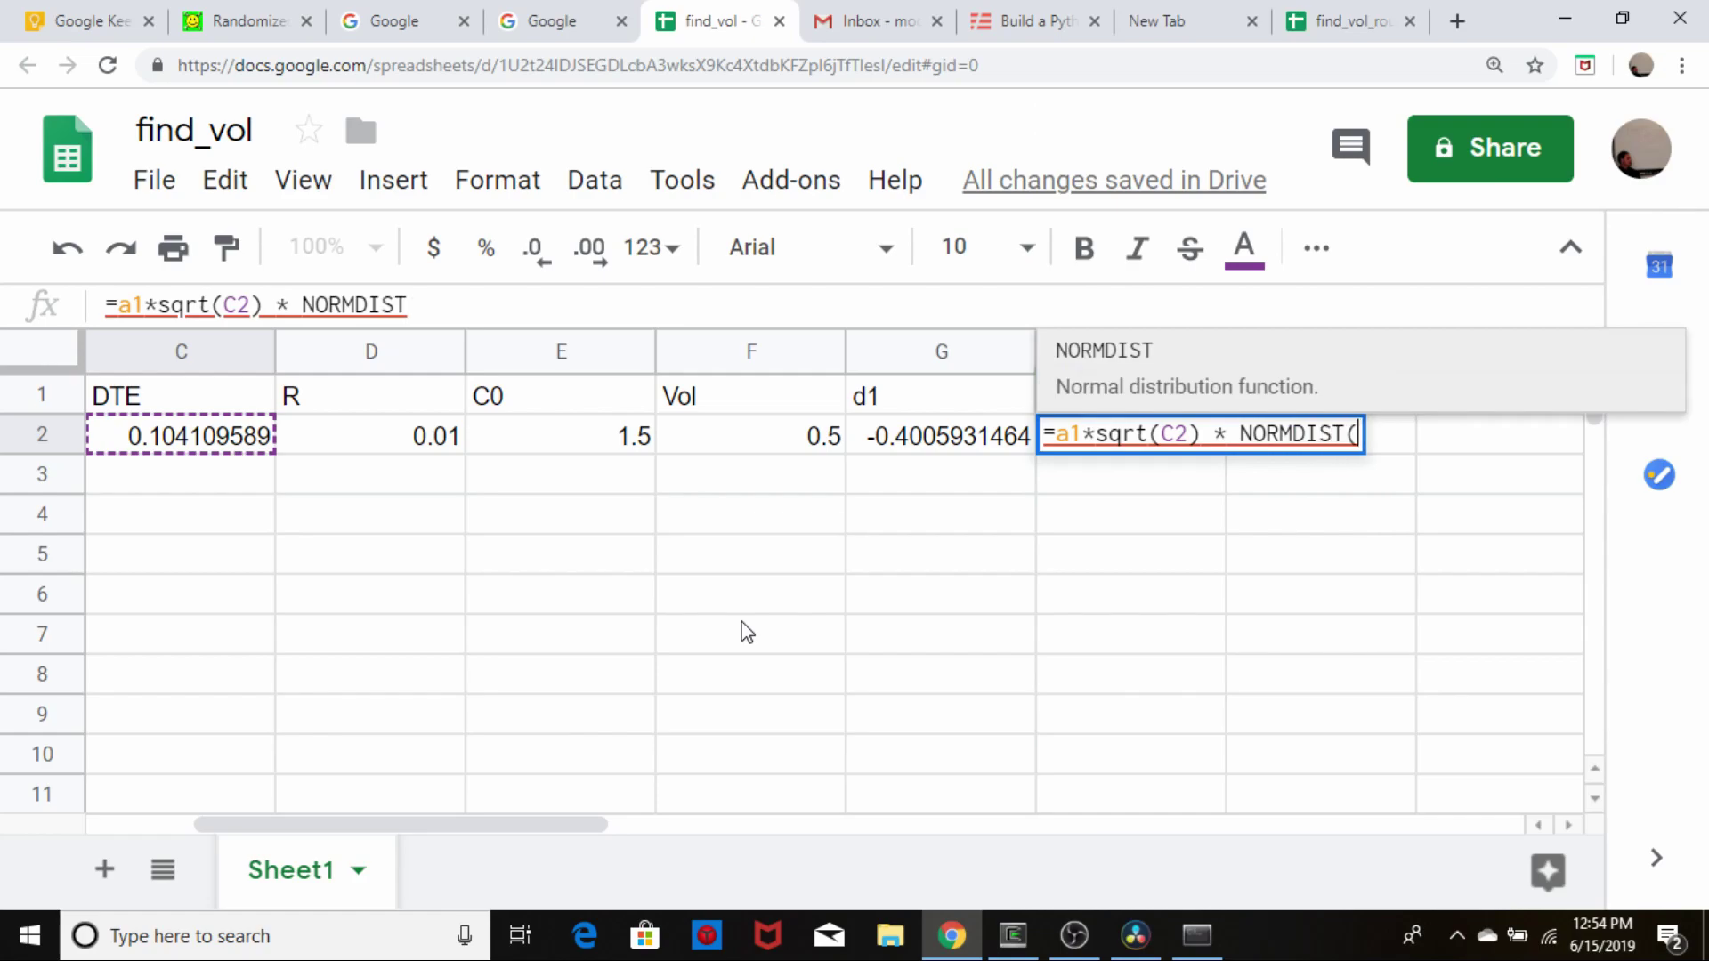
pyautogui.write('(')
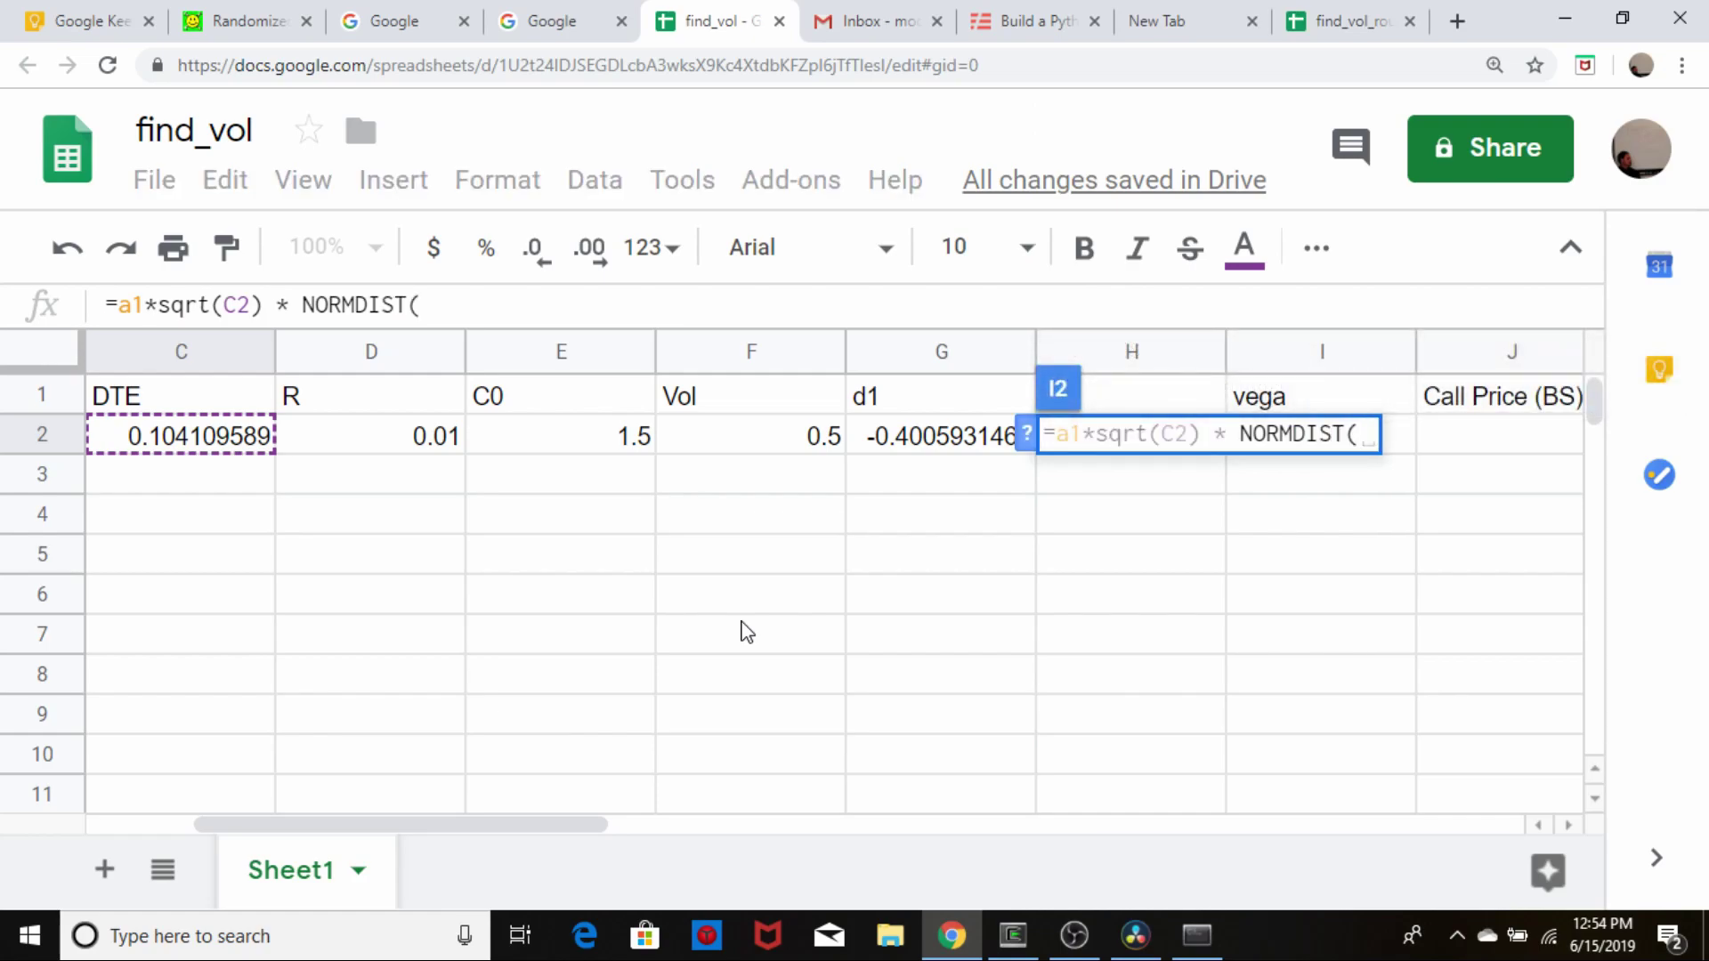
pyautogui.press('Left')
pyautogui.press('Left')
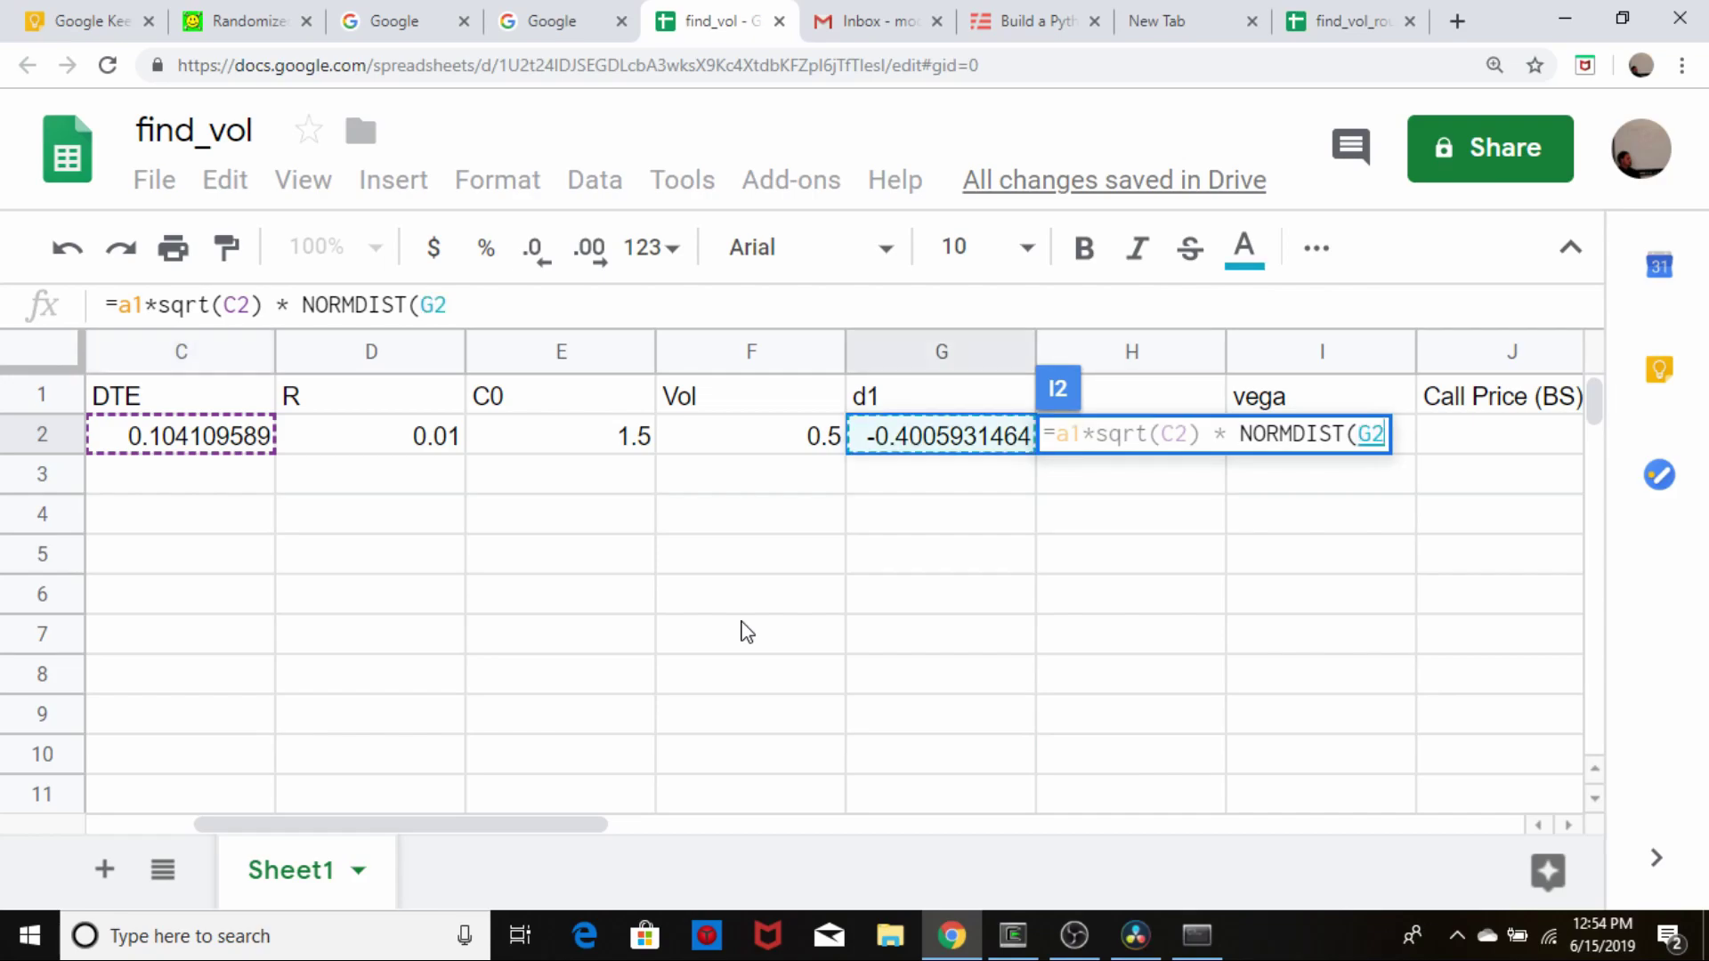
pyautogui.write(', ')
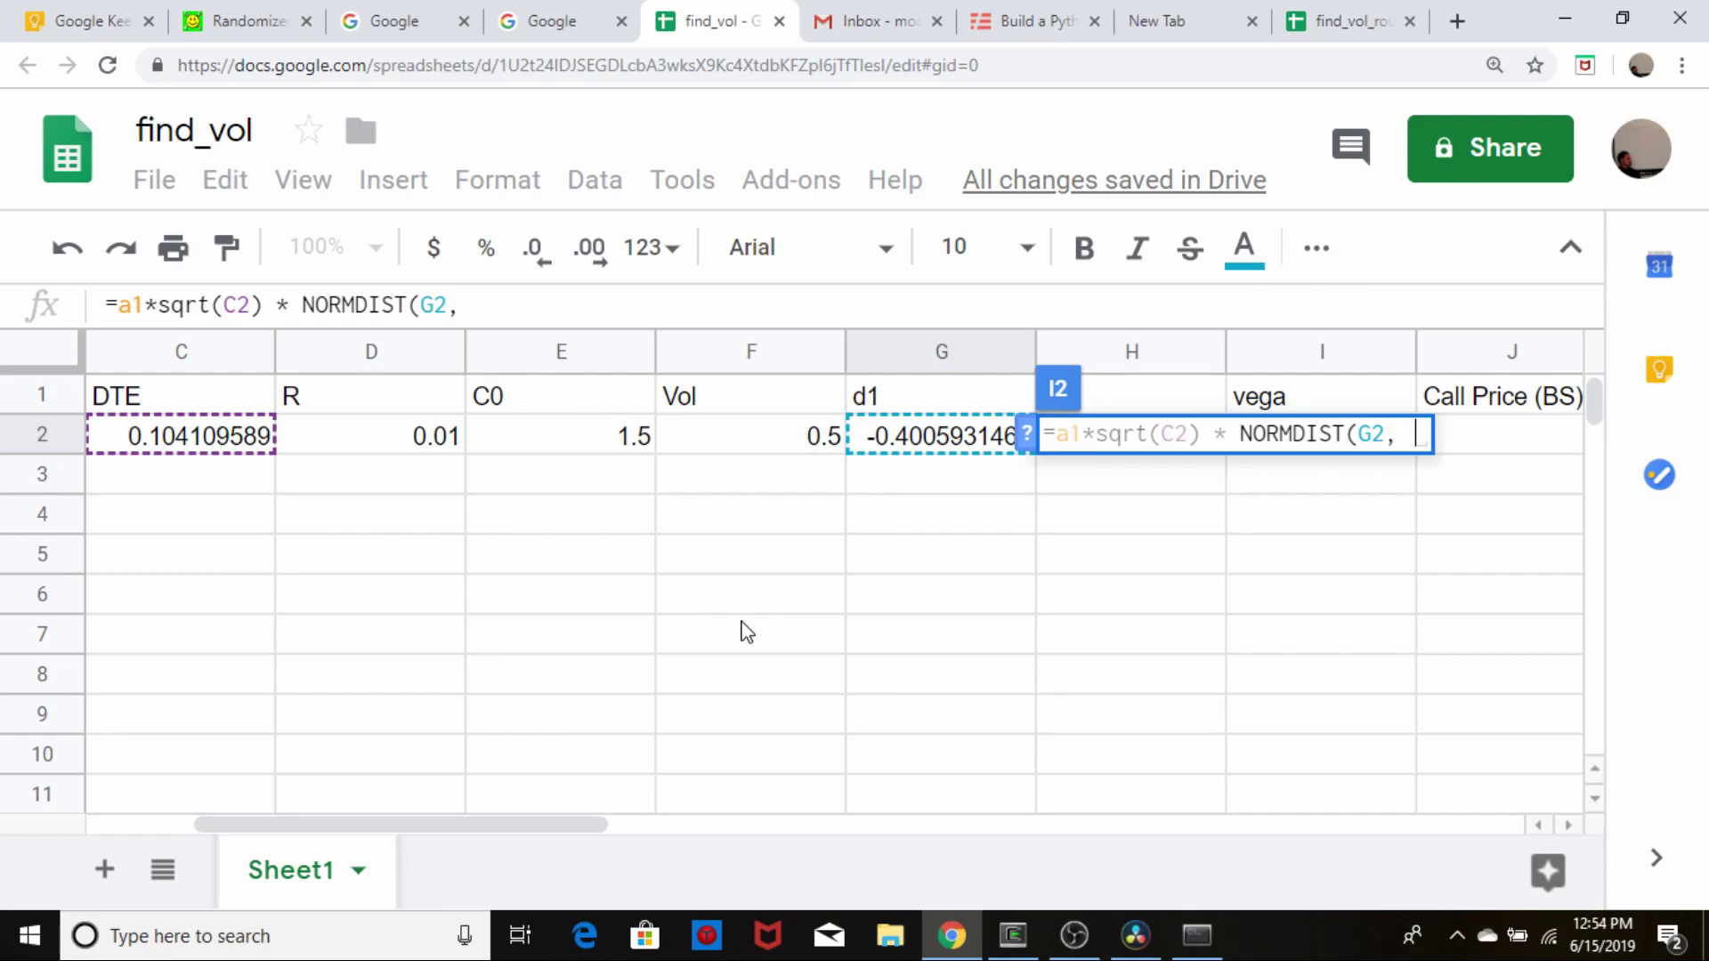
pyautogui.write('0, ')
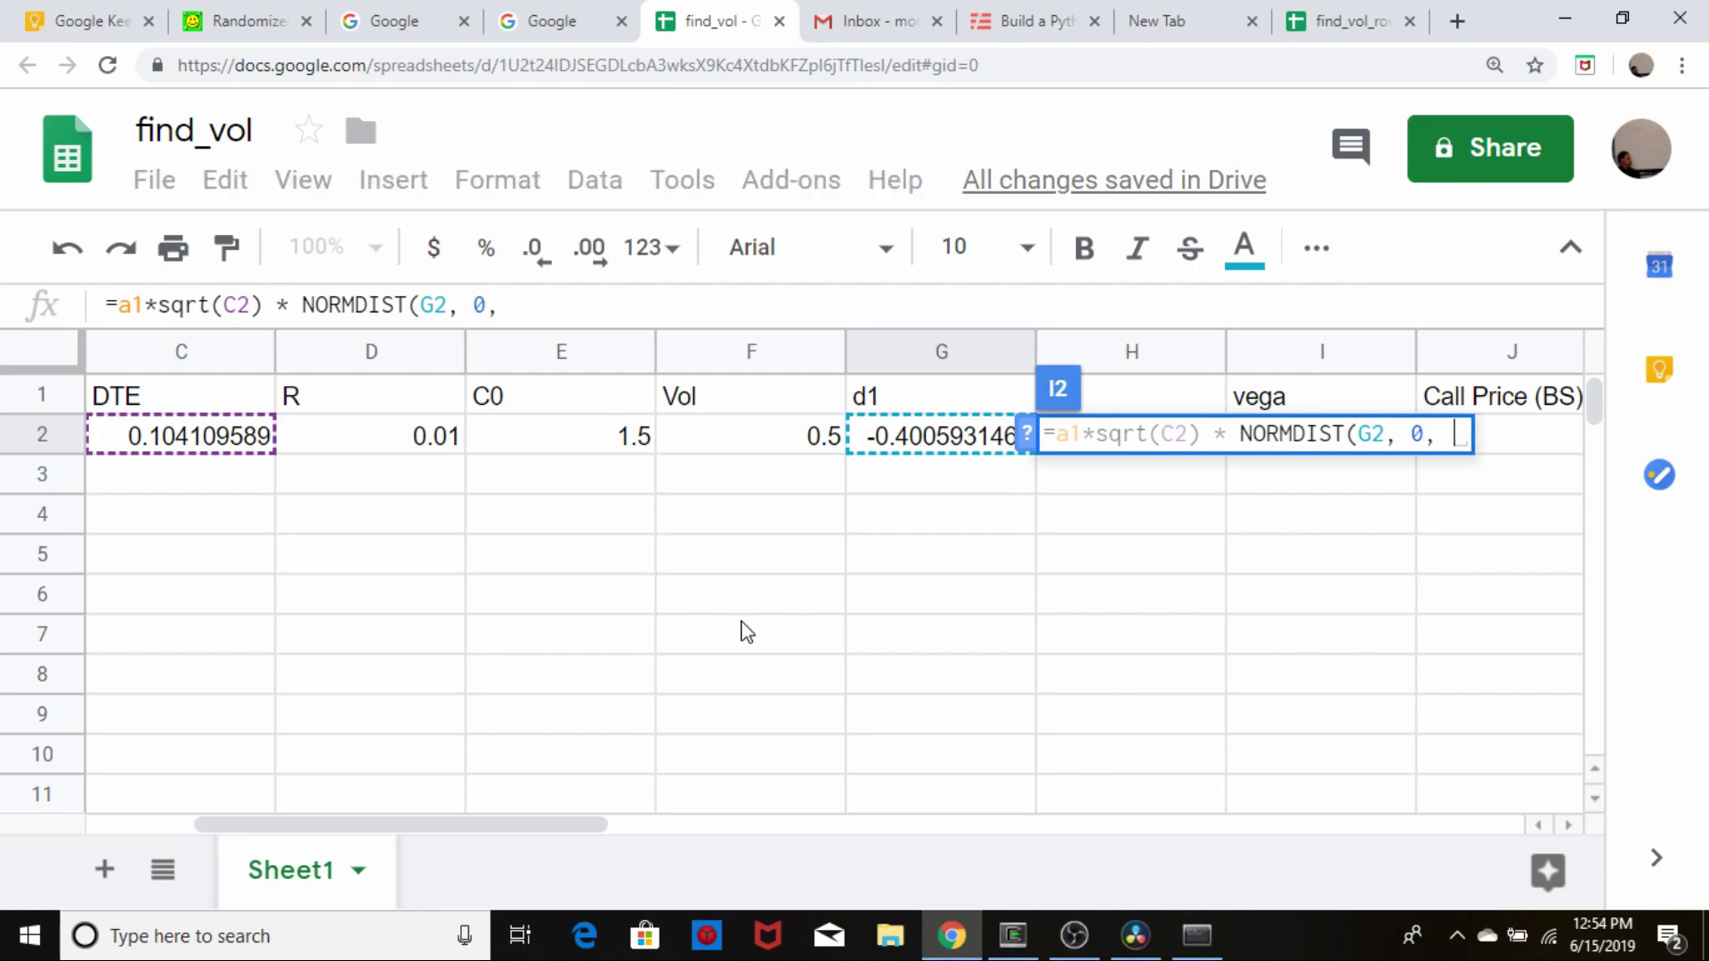
pyautogui.write('1, ')
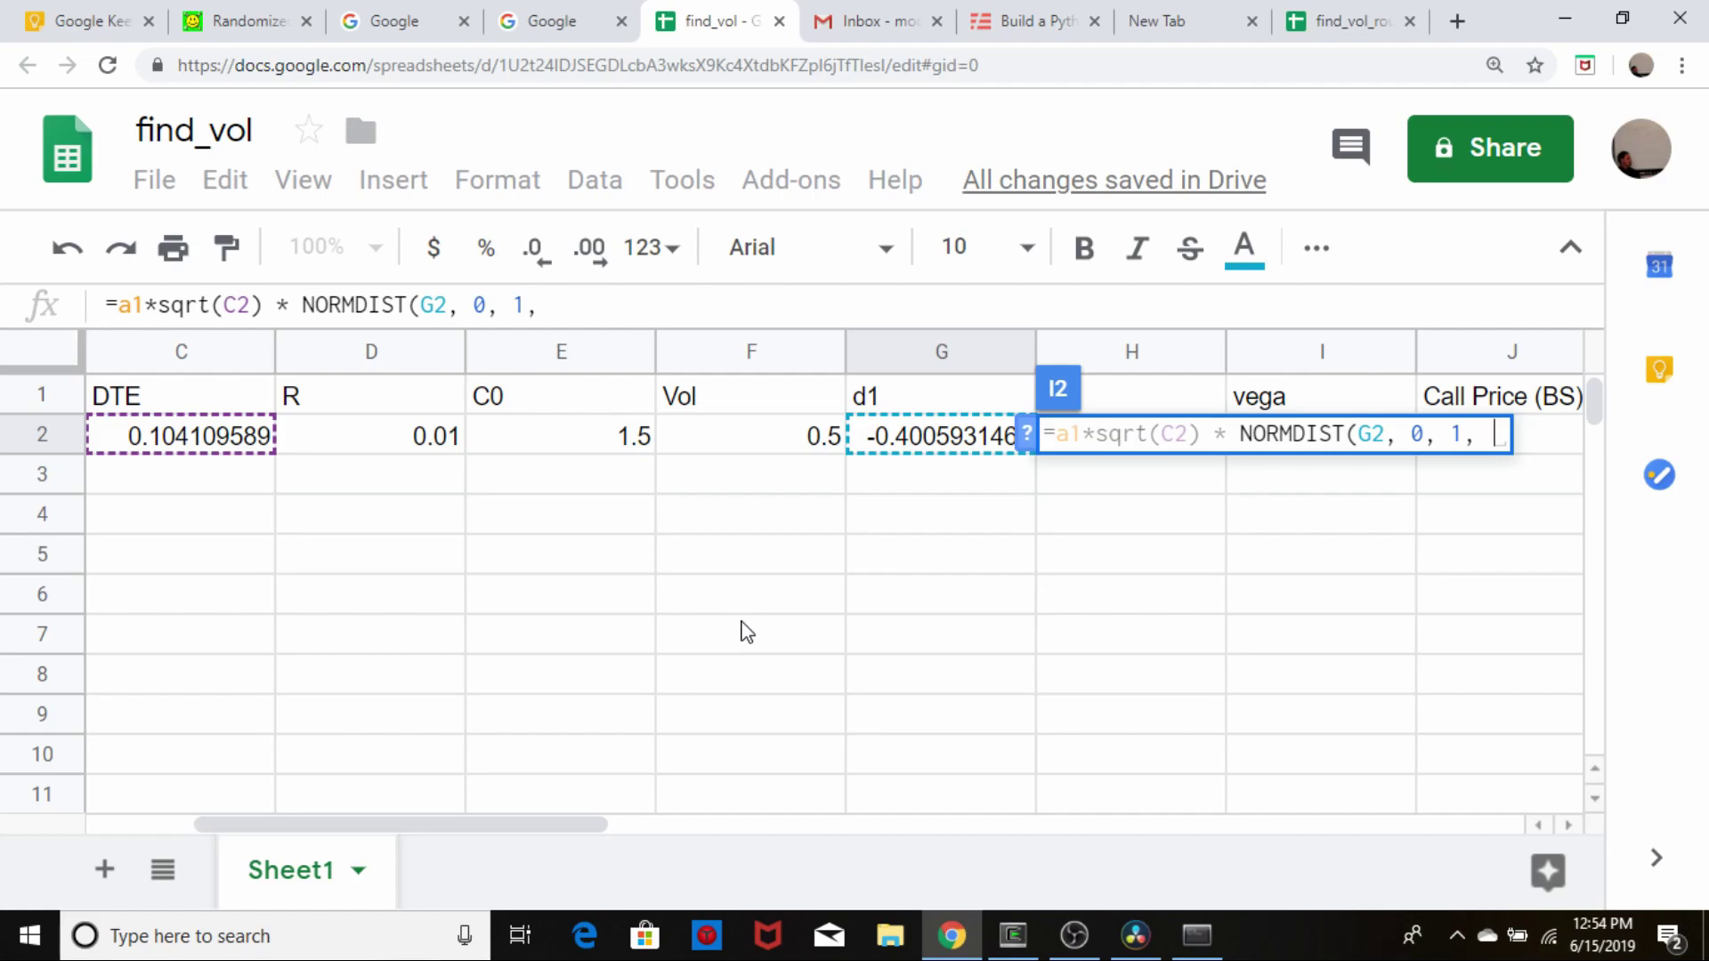
pyautogui.write('False)')
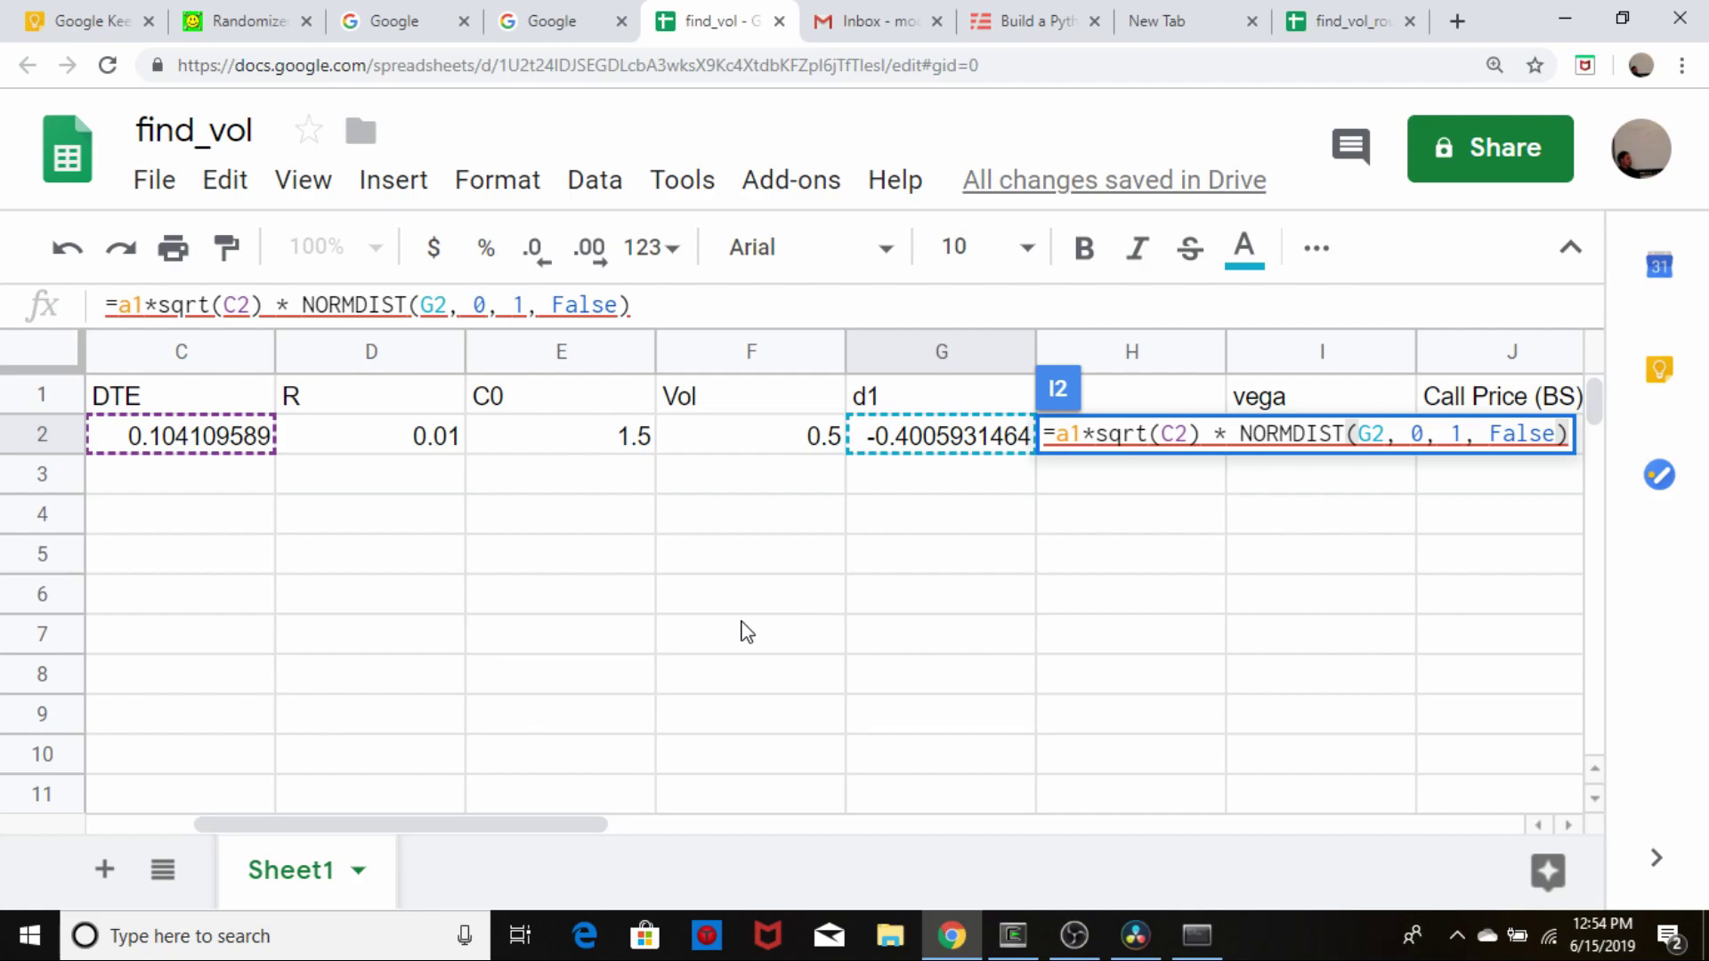
pyautogui.press('Return')
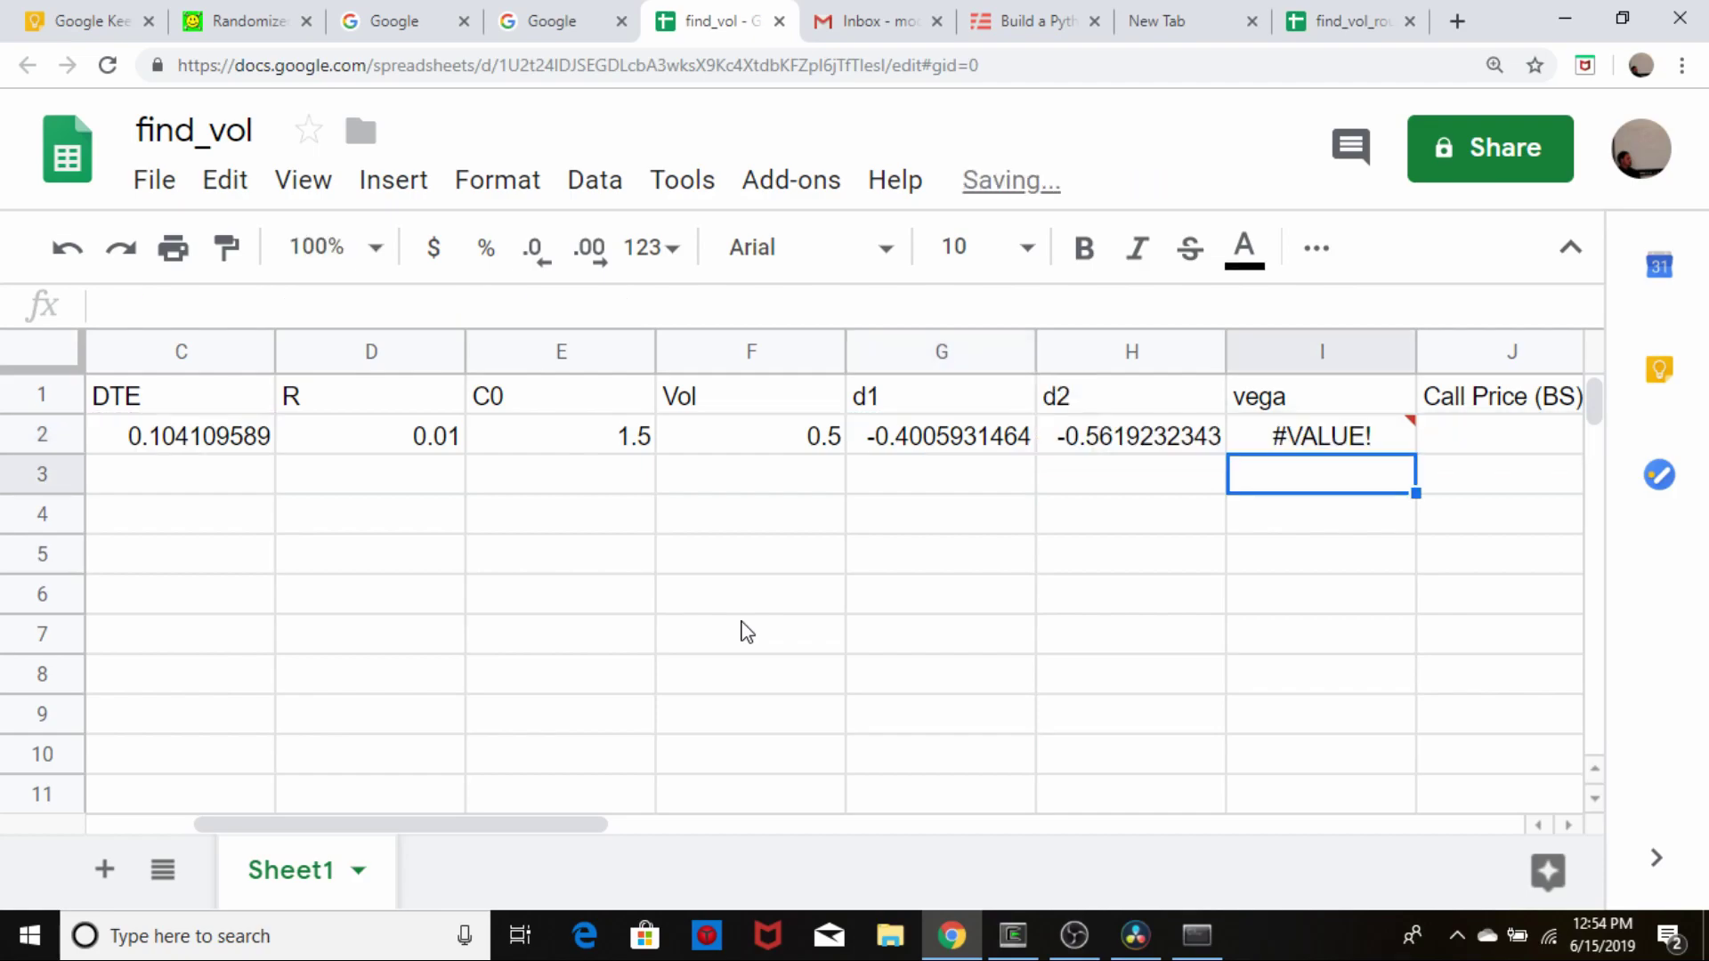
# - Change the vega formula in I2 to reference A2 instead of A1, so vega returns 23.05986001
pyautogui.press('Up')
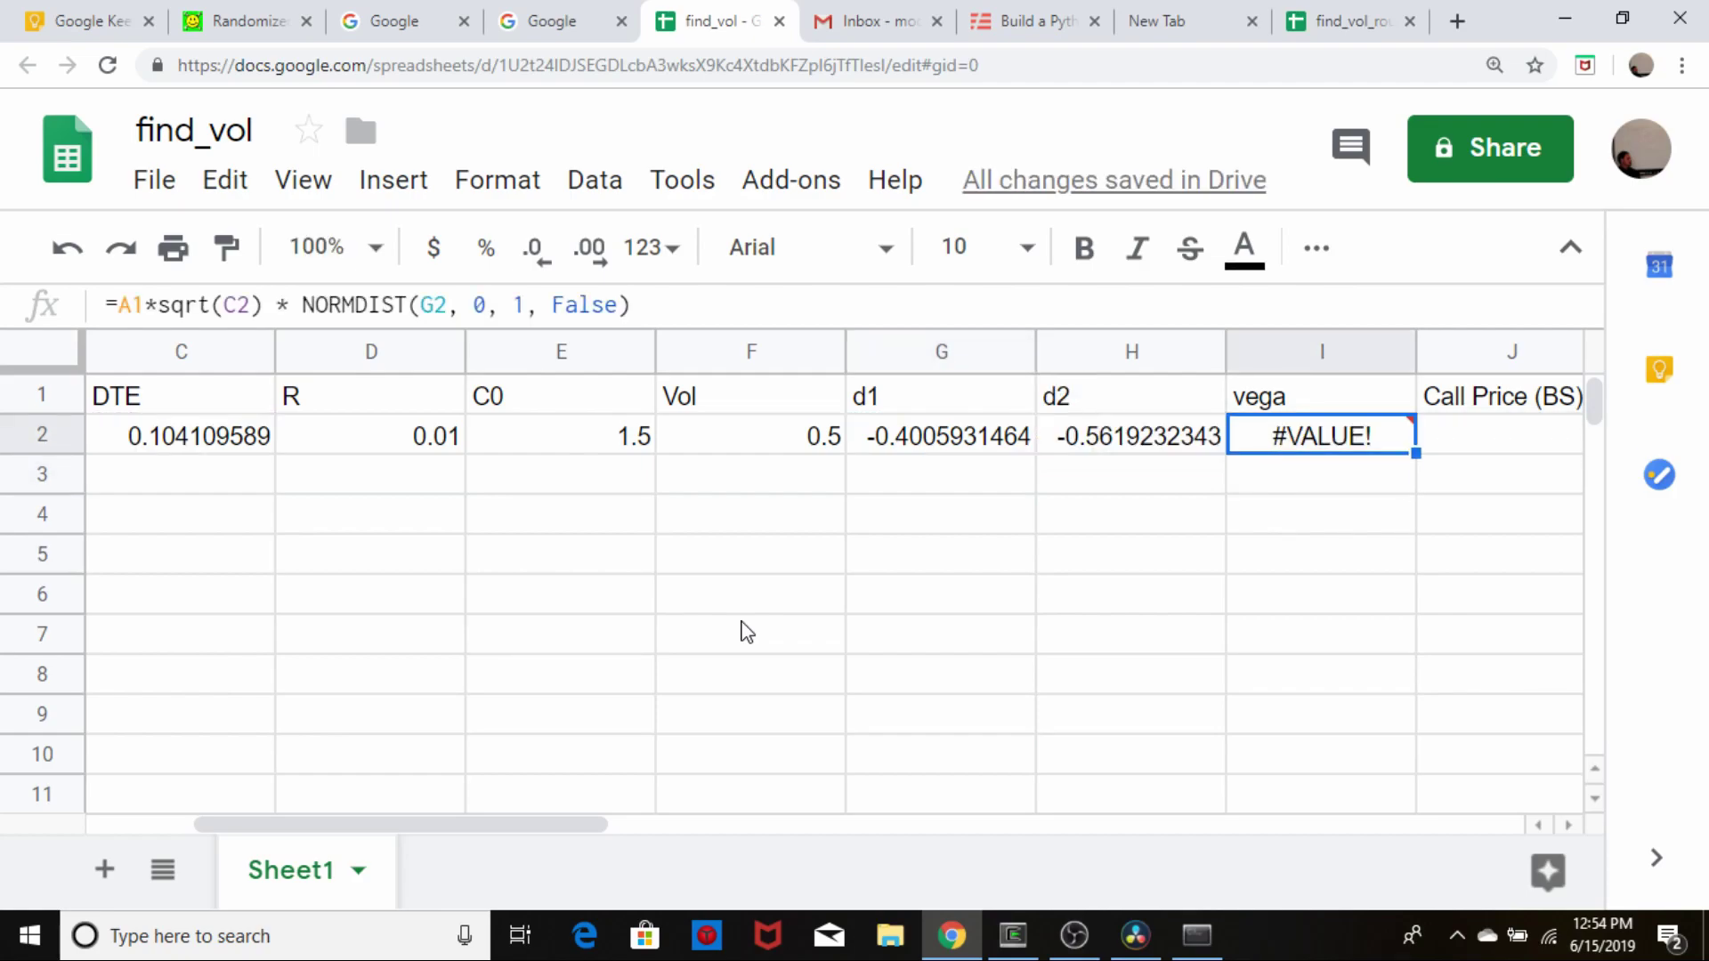
pyautogui.press('Left')
pyautogui.press('Left')
pyautogui.press('Left')
pyautogui.press('Left')
pyautogui.press('Left')
pyautogui.press('Left')
pyautogui.press('Left')
pyautogui.press('Left')
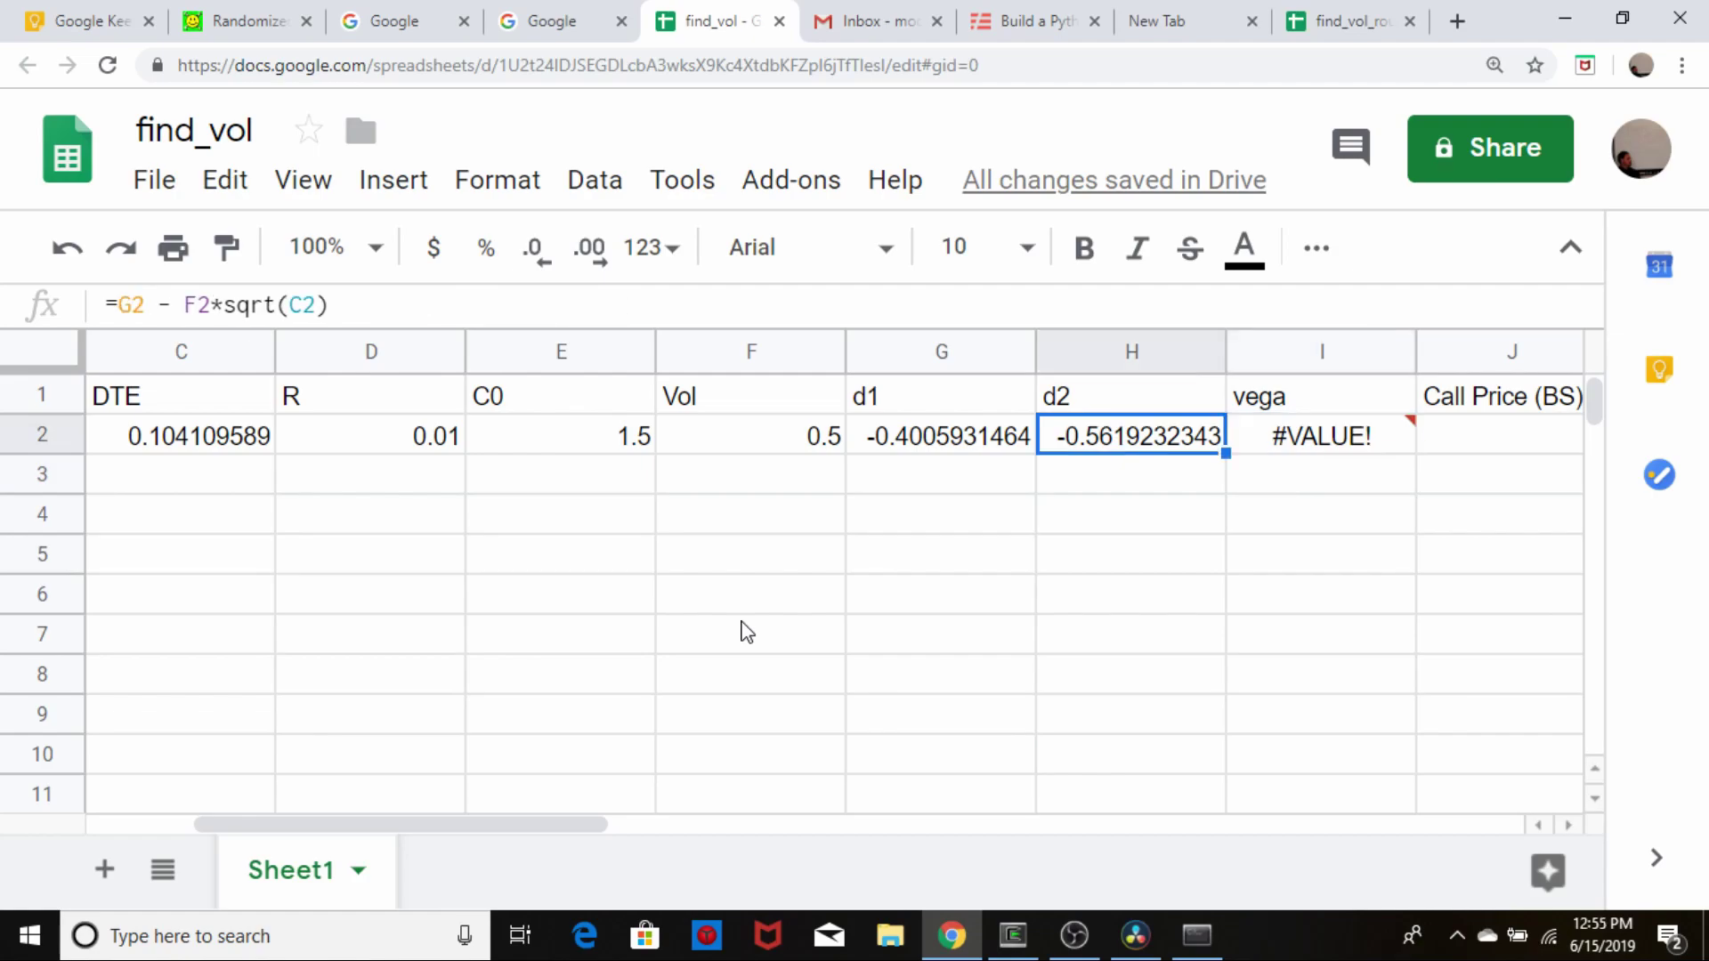
pyautogui.press('Right')
pyautogui.press('Right')
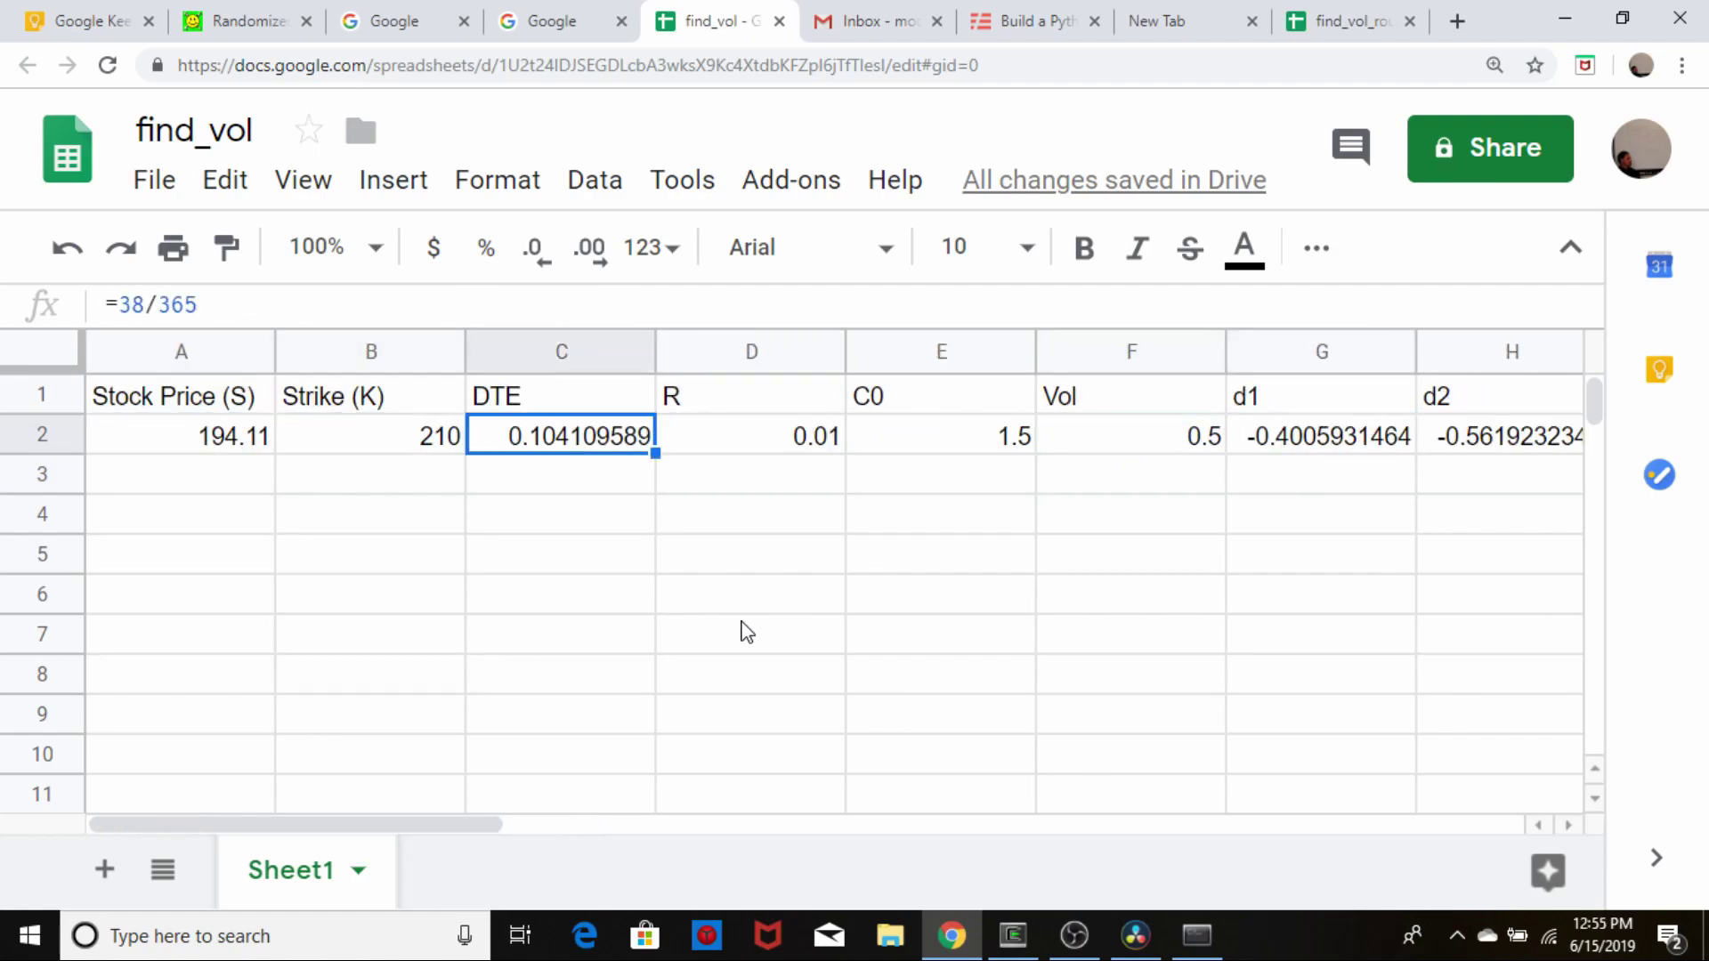
pyautogui.press('Left')
pyautogui.press('Left')
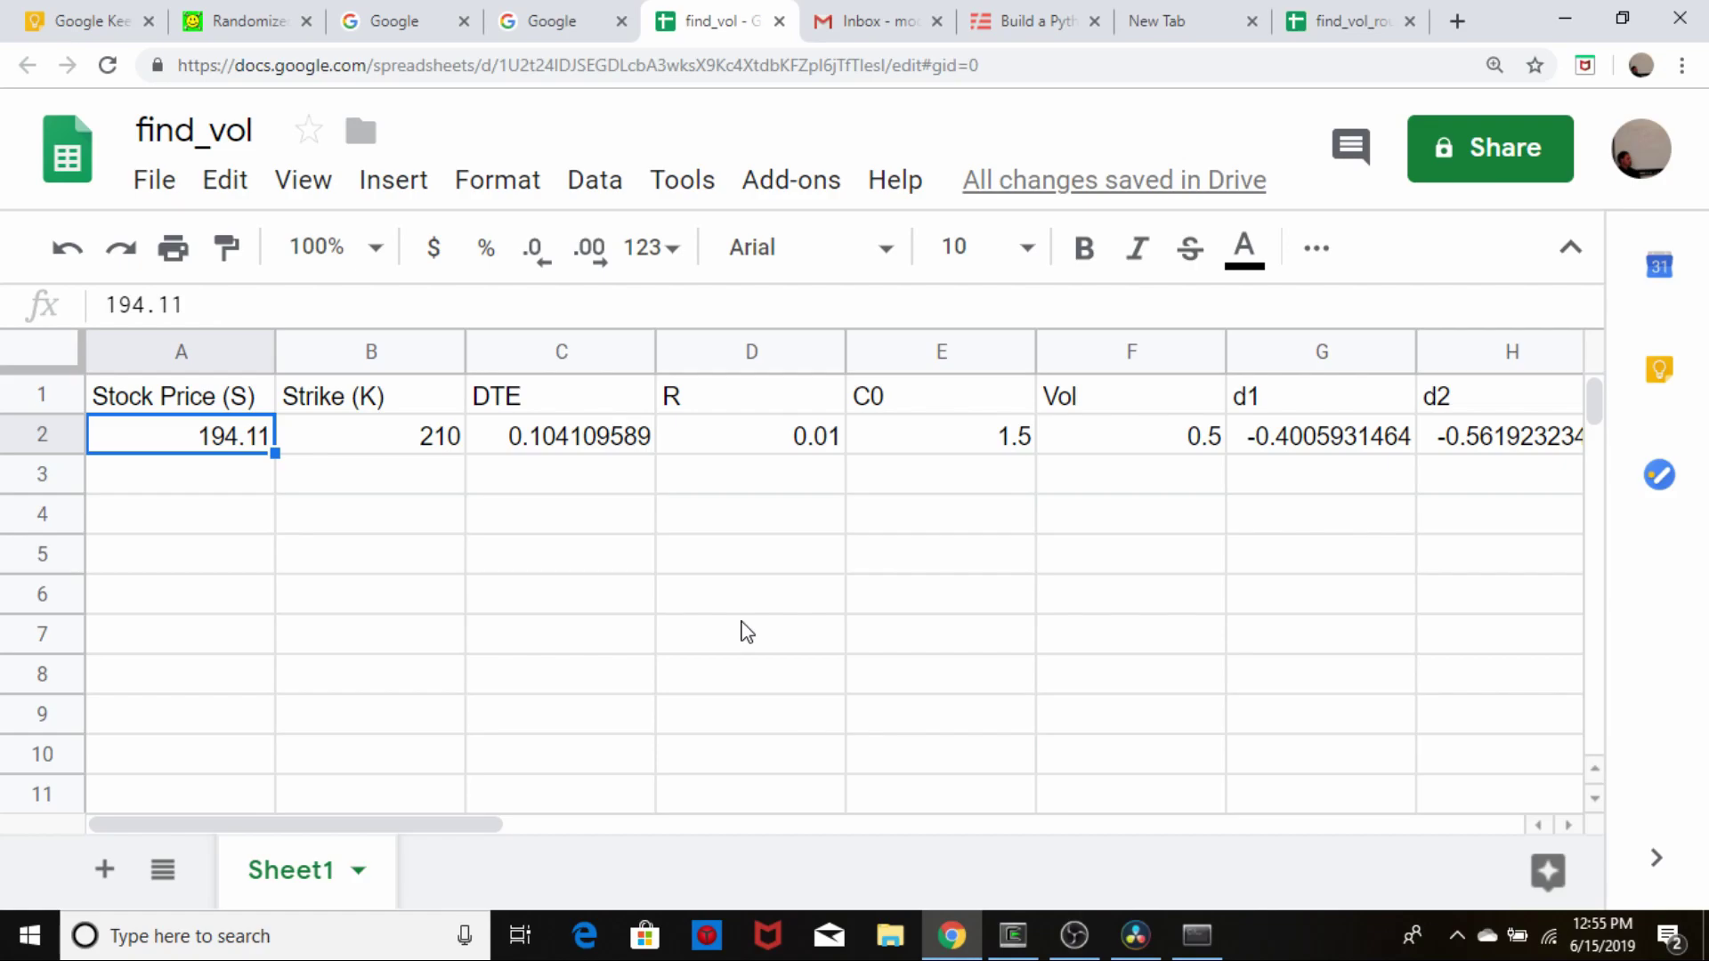
pyautogui.press('Right')
pyautogui.press('Right')
pyautogui.press('Right')
pyautogui.press('Right')
pyautogui.press('Right')
pyautogui.press('Right')
pyautogui.press('Right')
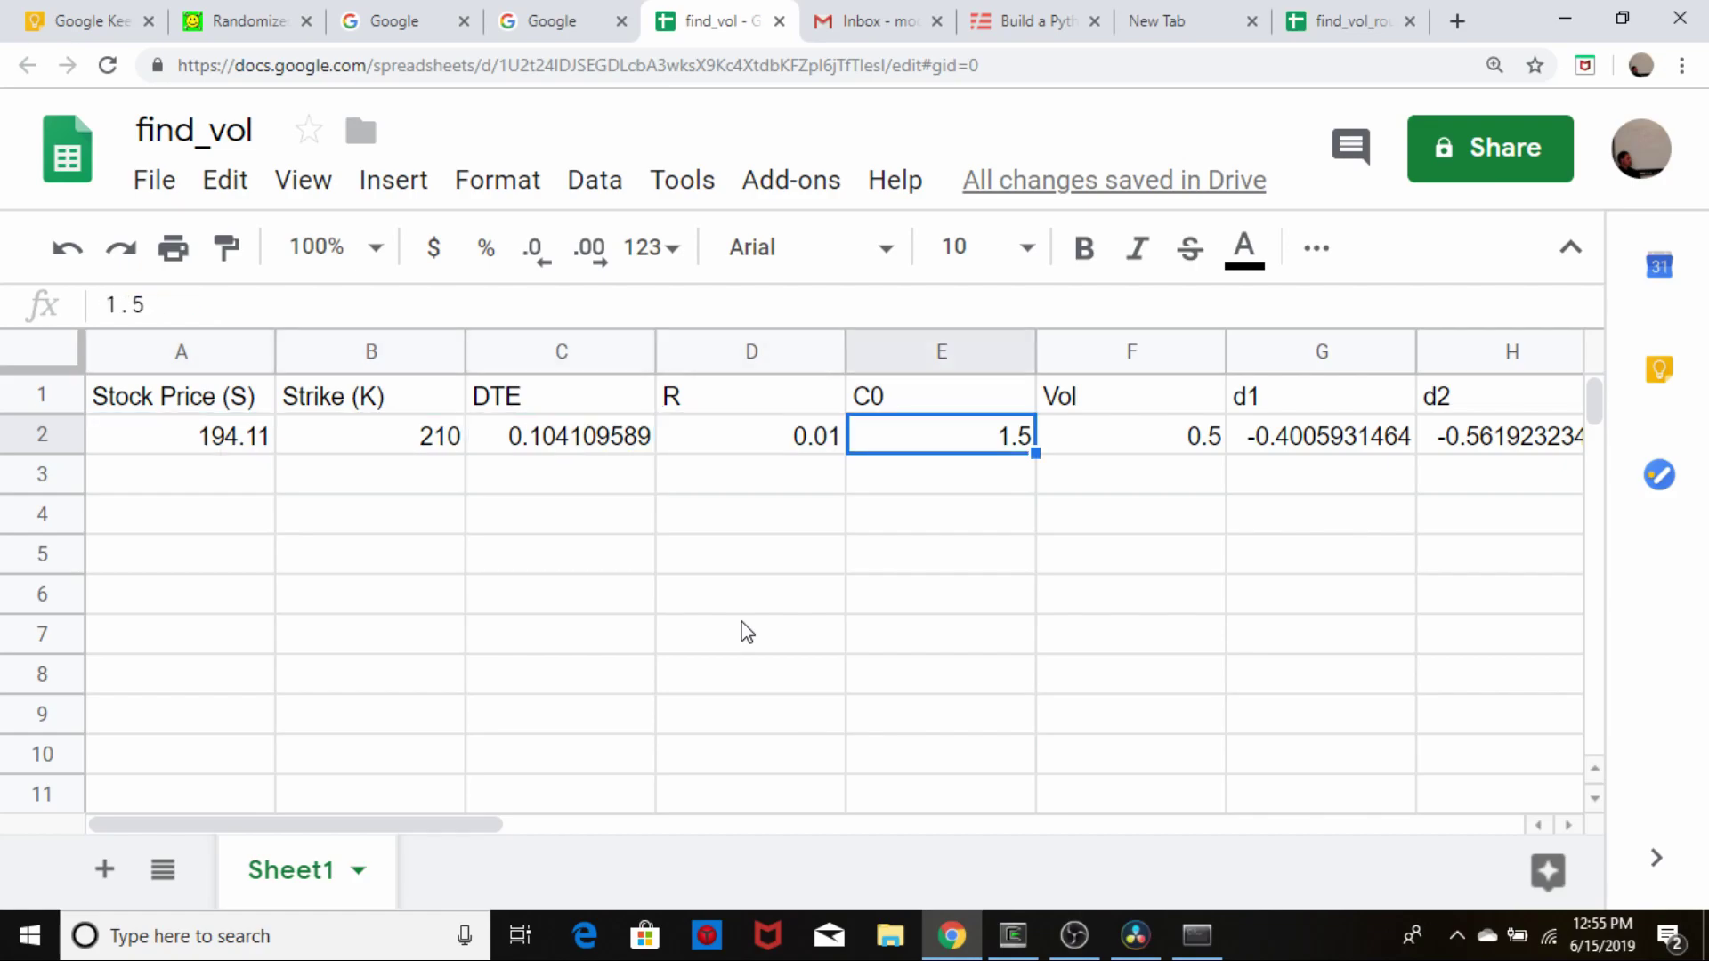
pyautogui.press('Right')
pyautogui.press('Right')
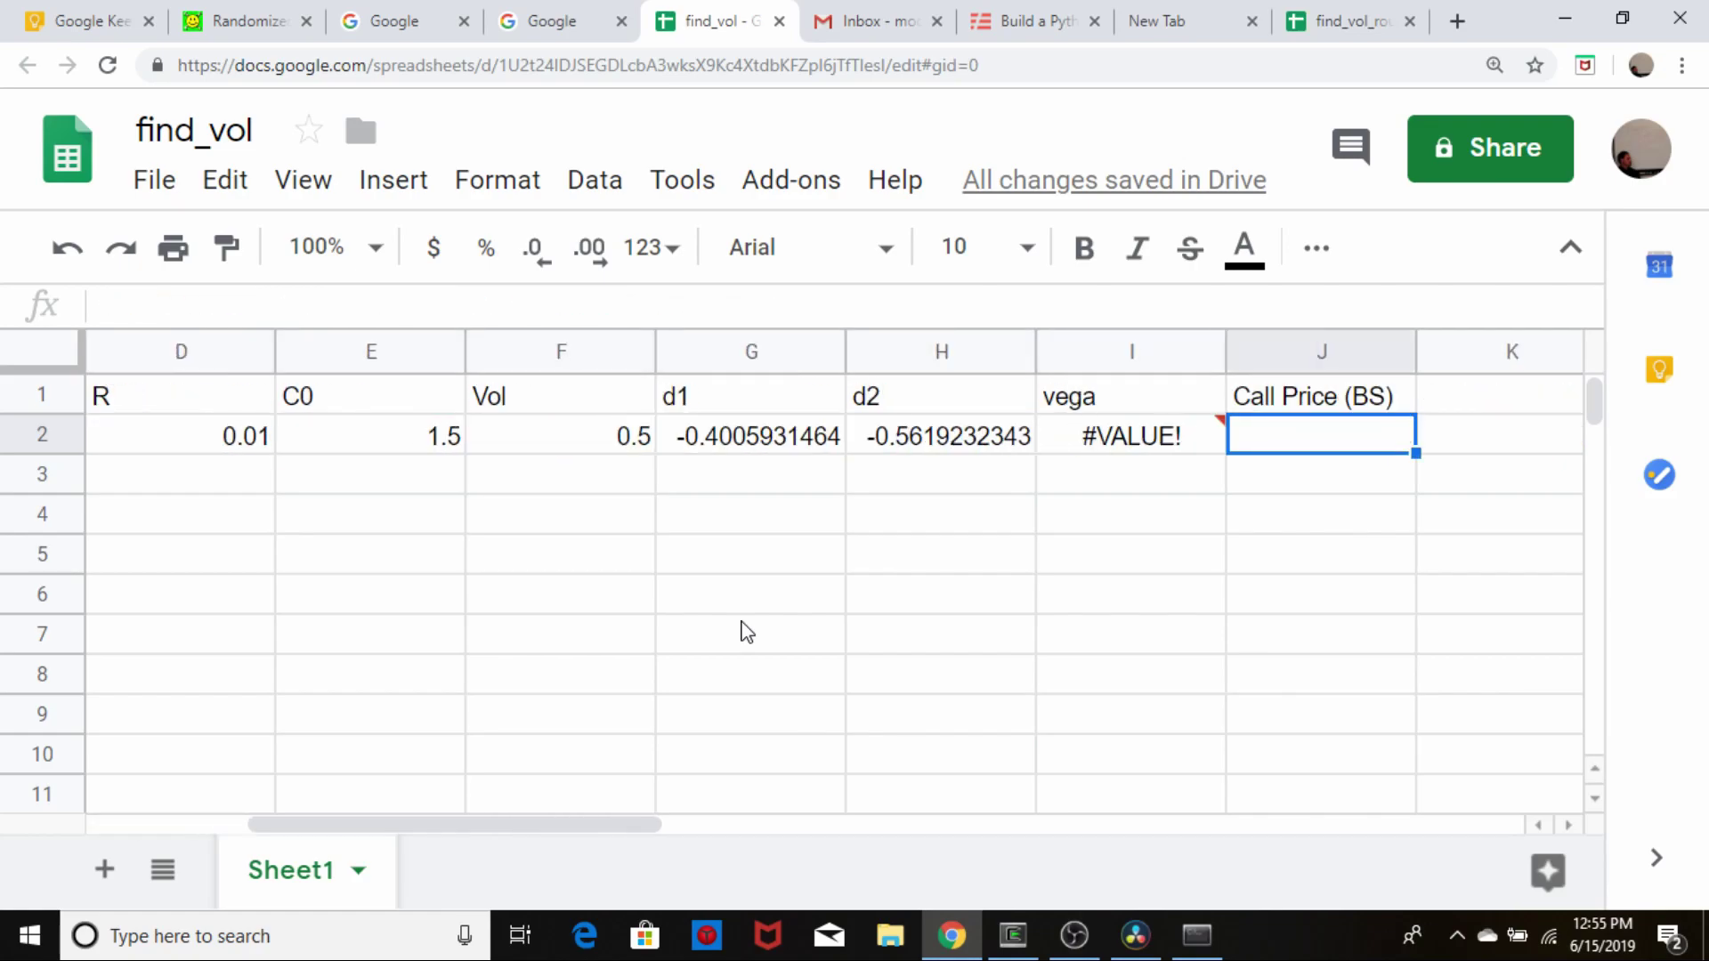
pyautogui.press('Right')
pyautogui.press('Left')
pyautogui.press('Left')
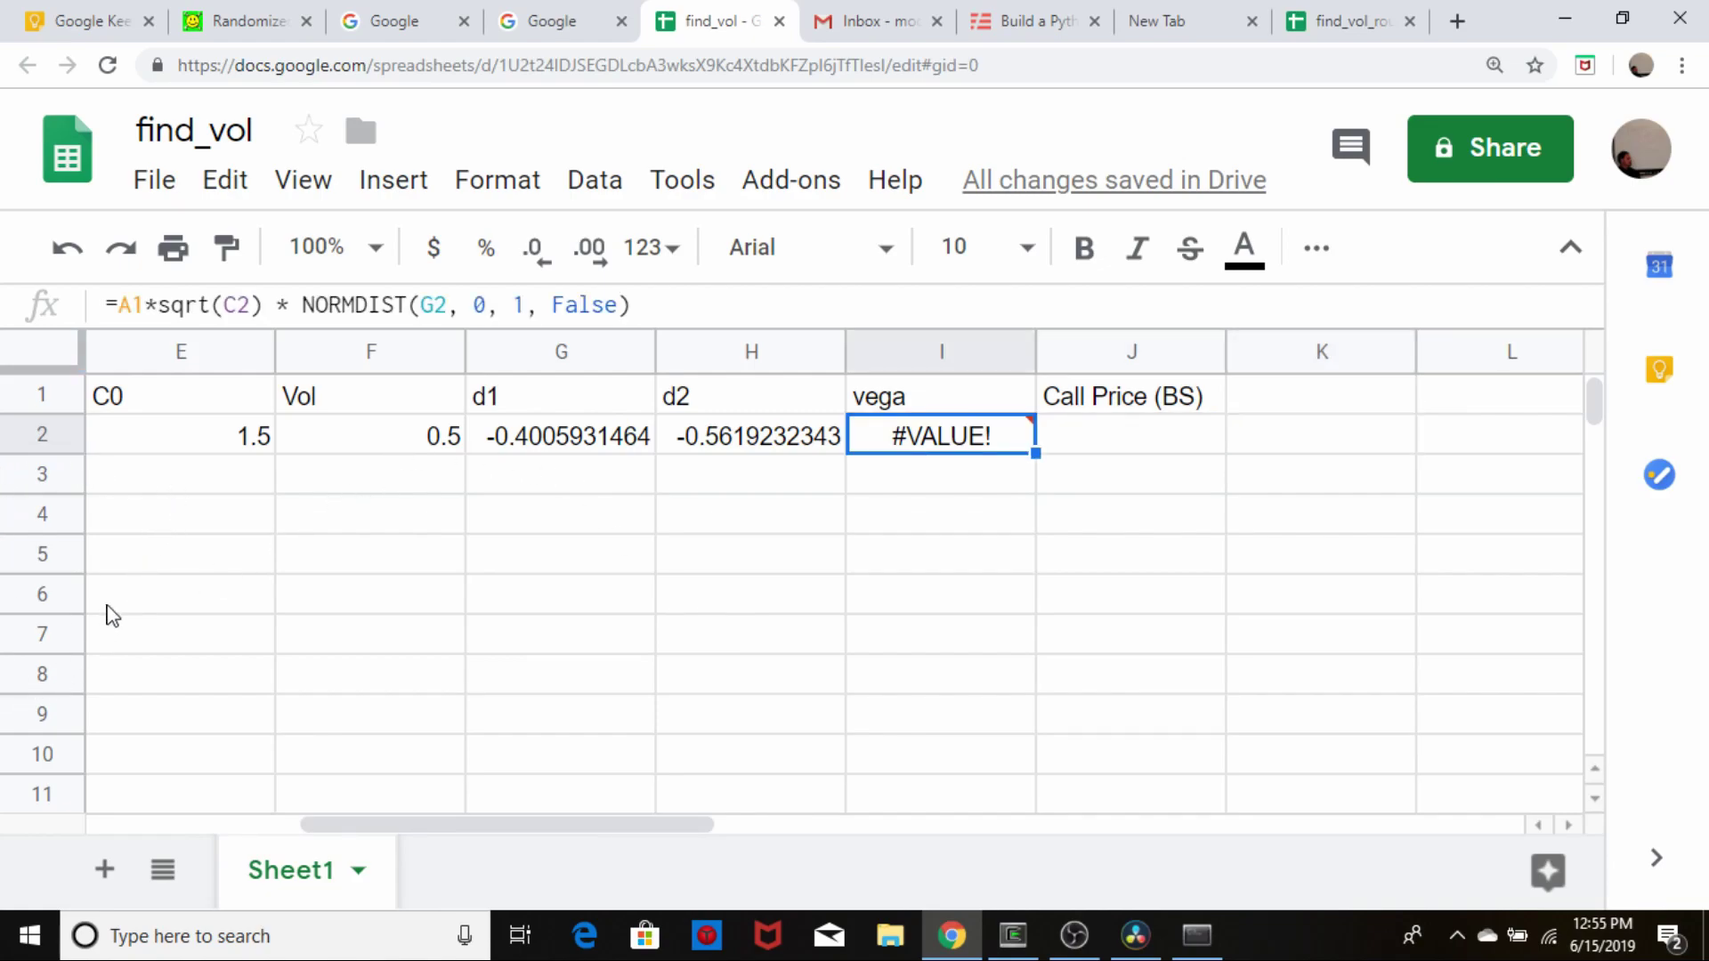
pyautogui.doubleClick(144, 310)
pyautogui.write('A2')
pyautogui.press('Return')
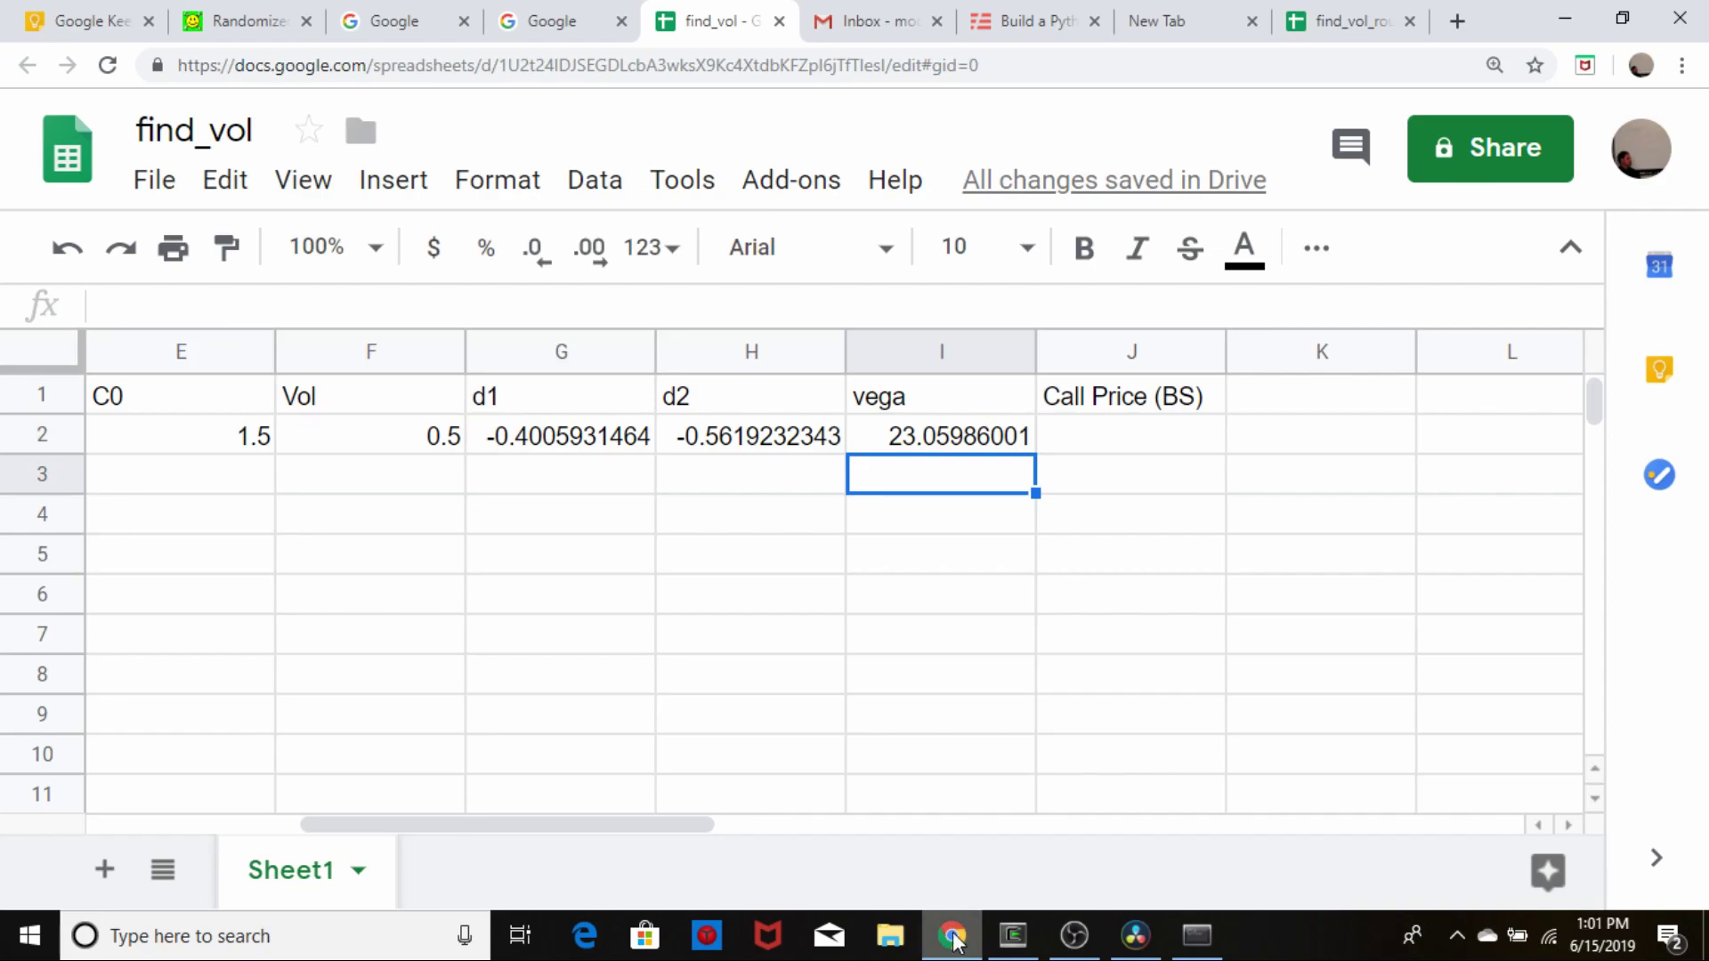
pyautogui.click(1013, 936)
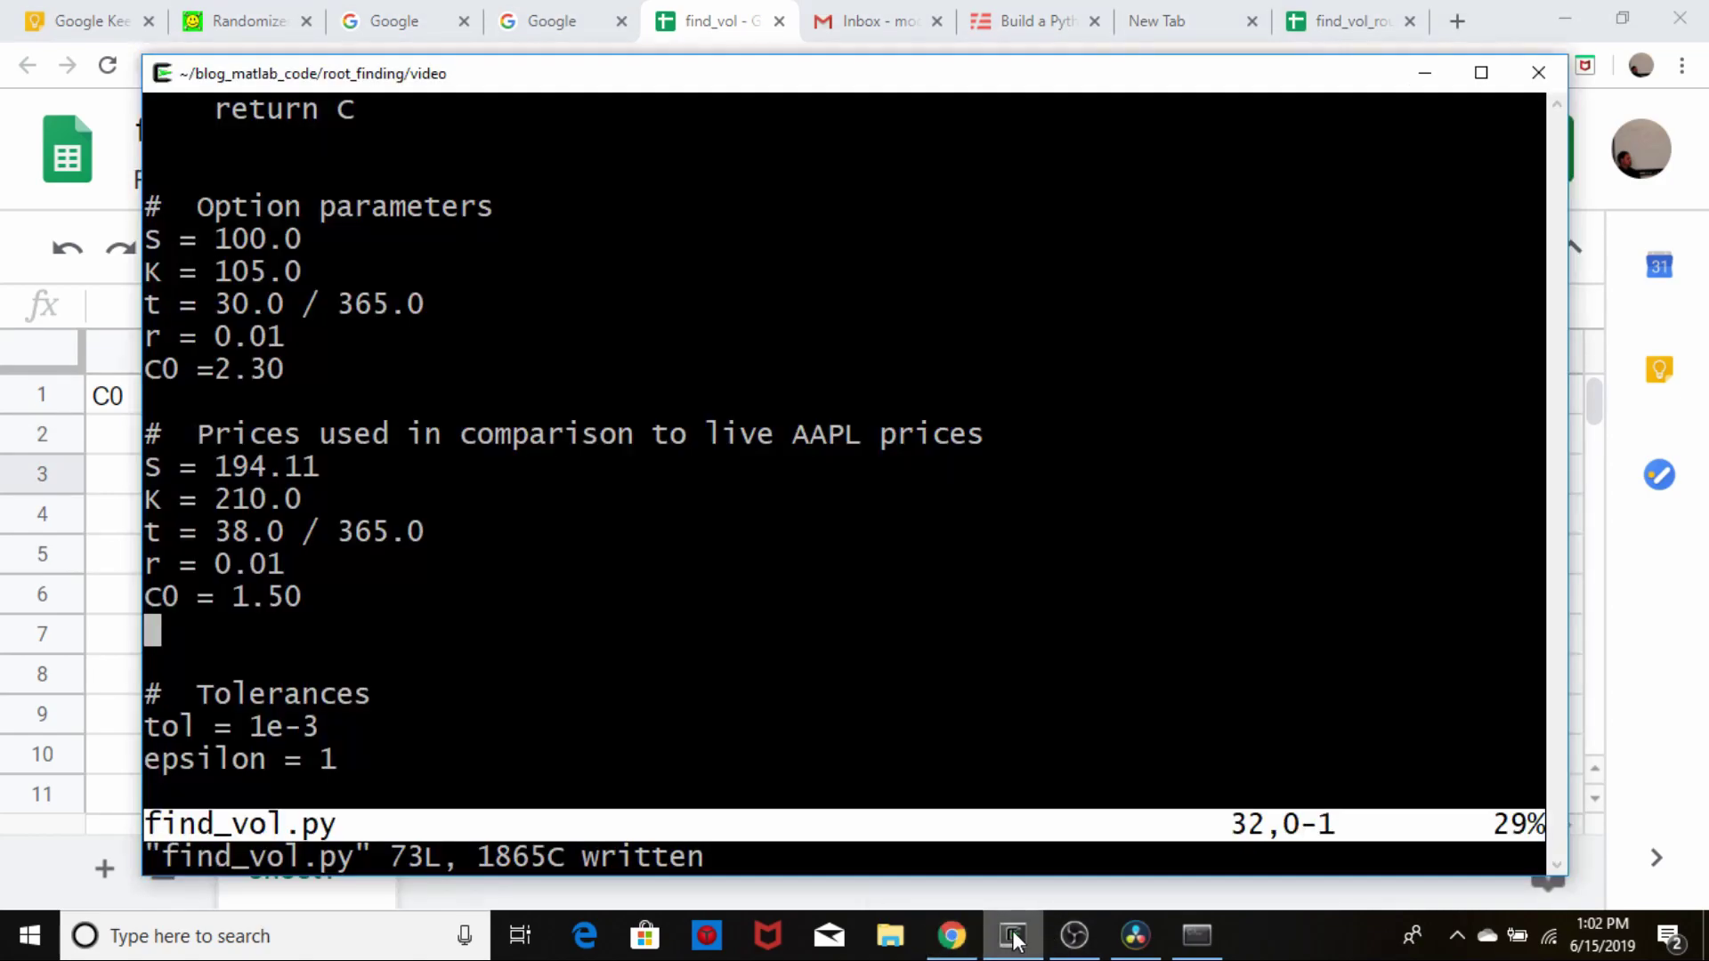
pyautogui.press('k')
pyautogui.press('k')
pyautogui.press('k')
pyautogui.press('k')
pyautogui.press('k')
pyautogui.press('k')
pyautogui.press('k')
pyautogui.press('k')
pyautogui.press('k')
pyautogui.press('k')
pyautogui.press('k')
pyautogui.press('k')
pyautogui.press('k')
pyautogui.press('k')
pyautogui.press('k')
pyautogui.press('k')
pyautogui.press('k')
pyautogui.press('k')
pyautogui.press('k')
pyautogui.press('k')
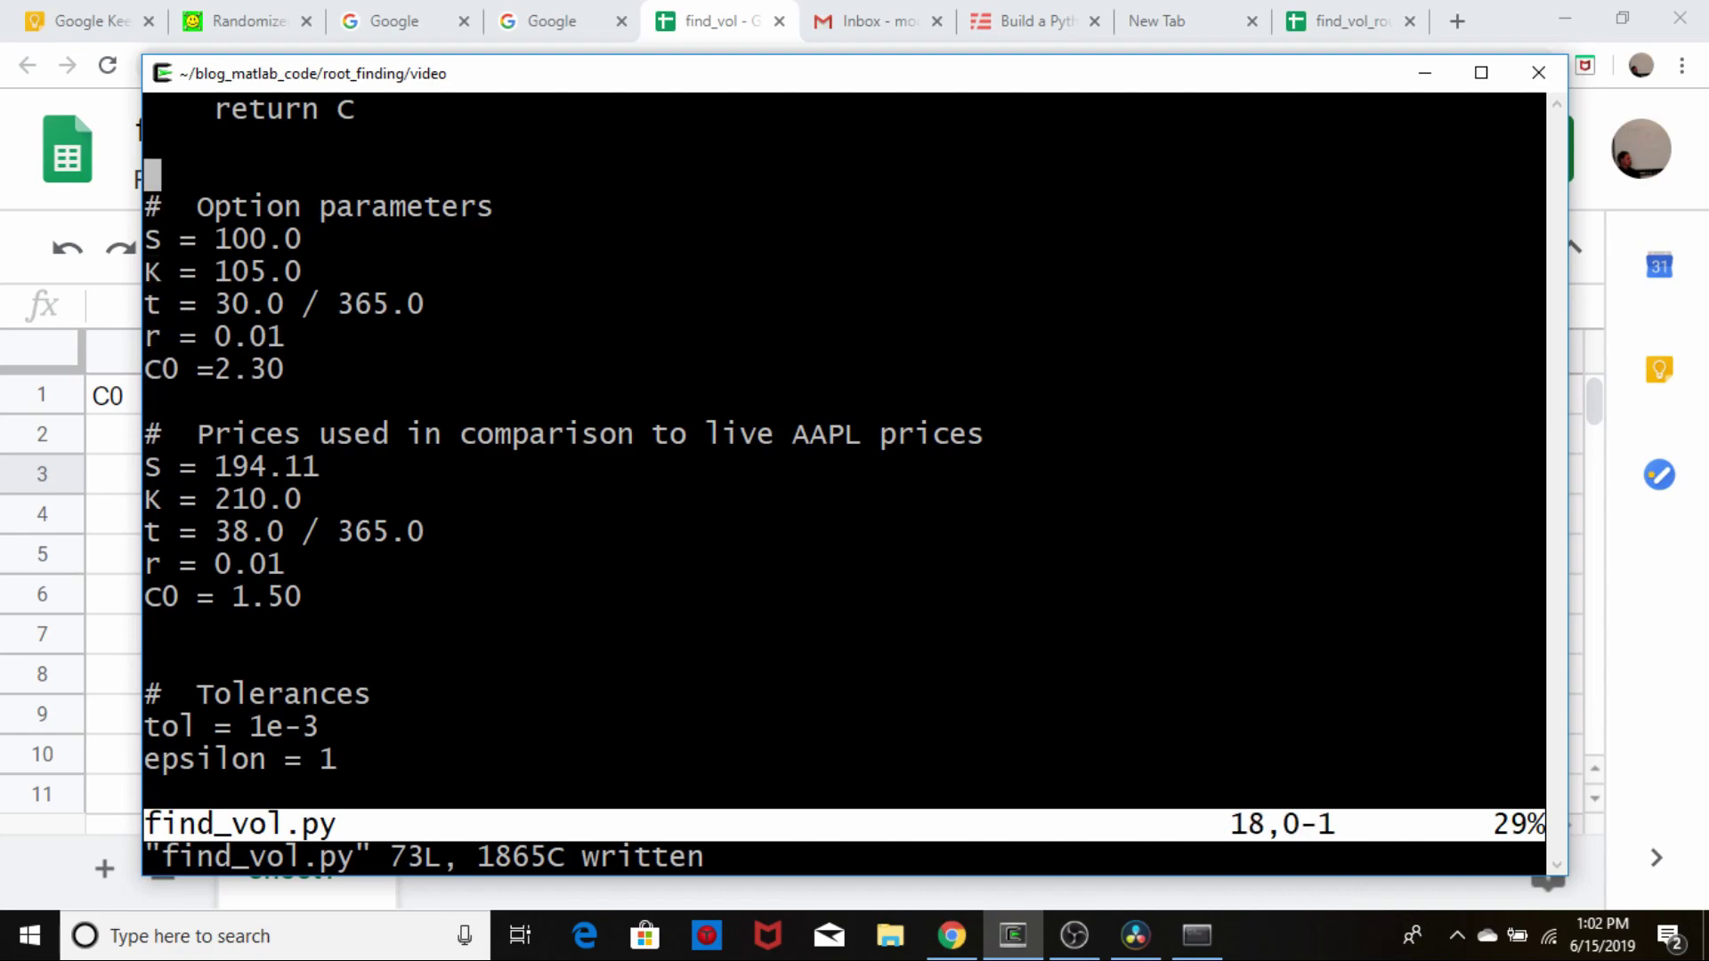
pyautogui.press('j')
pyautogui.press('j')
pyautogui.press('j')
pyautogui.press('j')
pyautogui.press('j')
pyautogui.press('j')
pyautogui.press('j')
pyautogui.press('j')
pyautogui.press('j')
pyautogui.press('j')
pyautogui.press('j')
pyautogui.press('j')
pyautogui.press('j')
pyautogui.press('j')
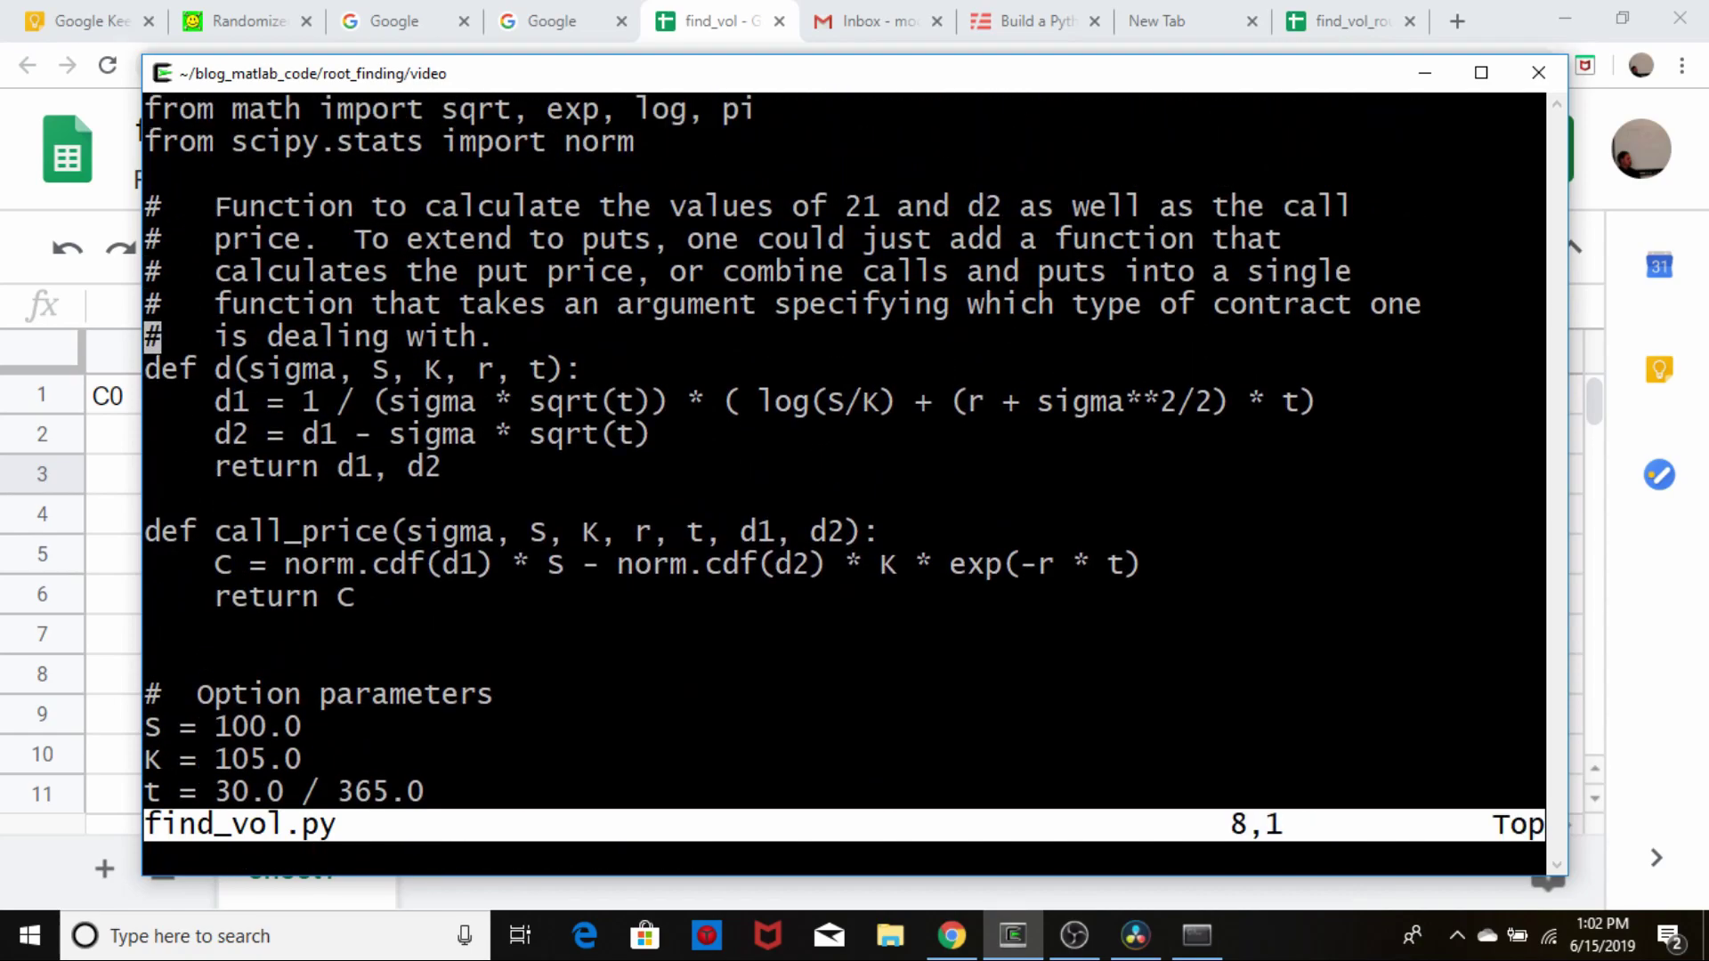
pyautogui.press('l')
pyautogui.press('l')
pyautogui.press('l')
pyautogui.press('l')
pyautogui.press('l')
pyautogui.press('l')
pyautogui.press('l')
pyautogui.press('l')
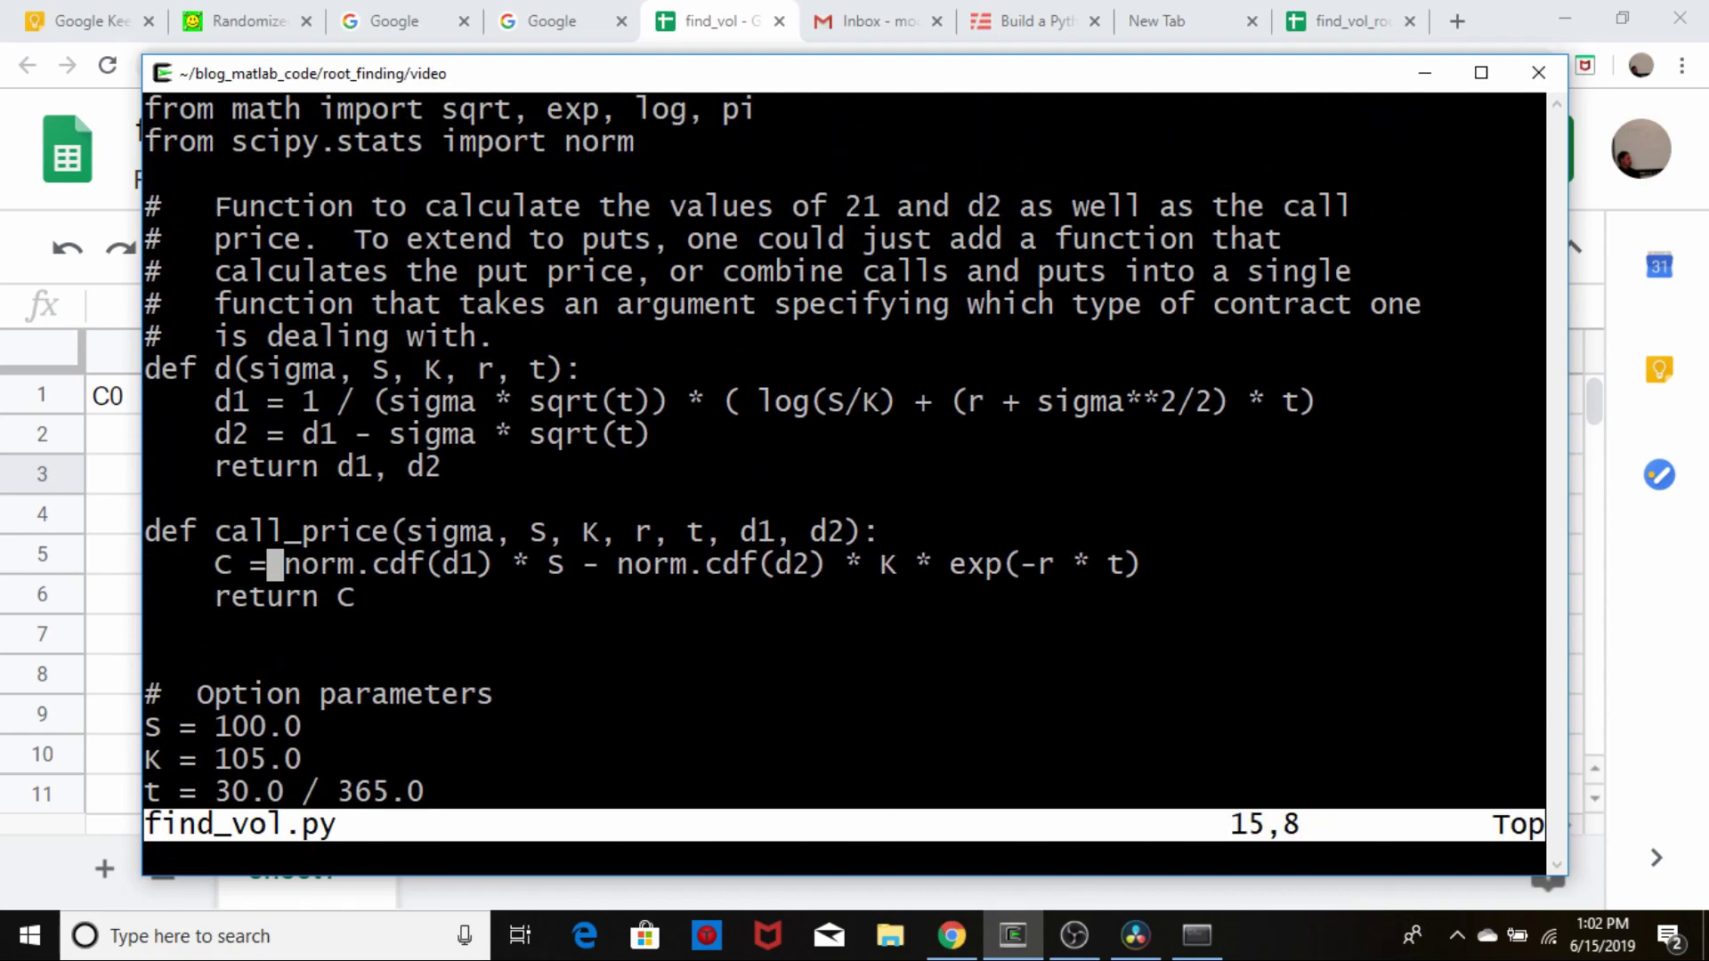
pyautogui.press('l')
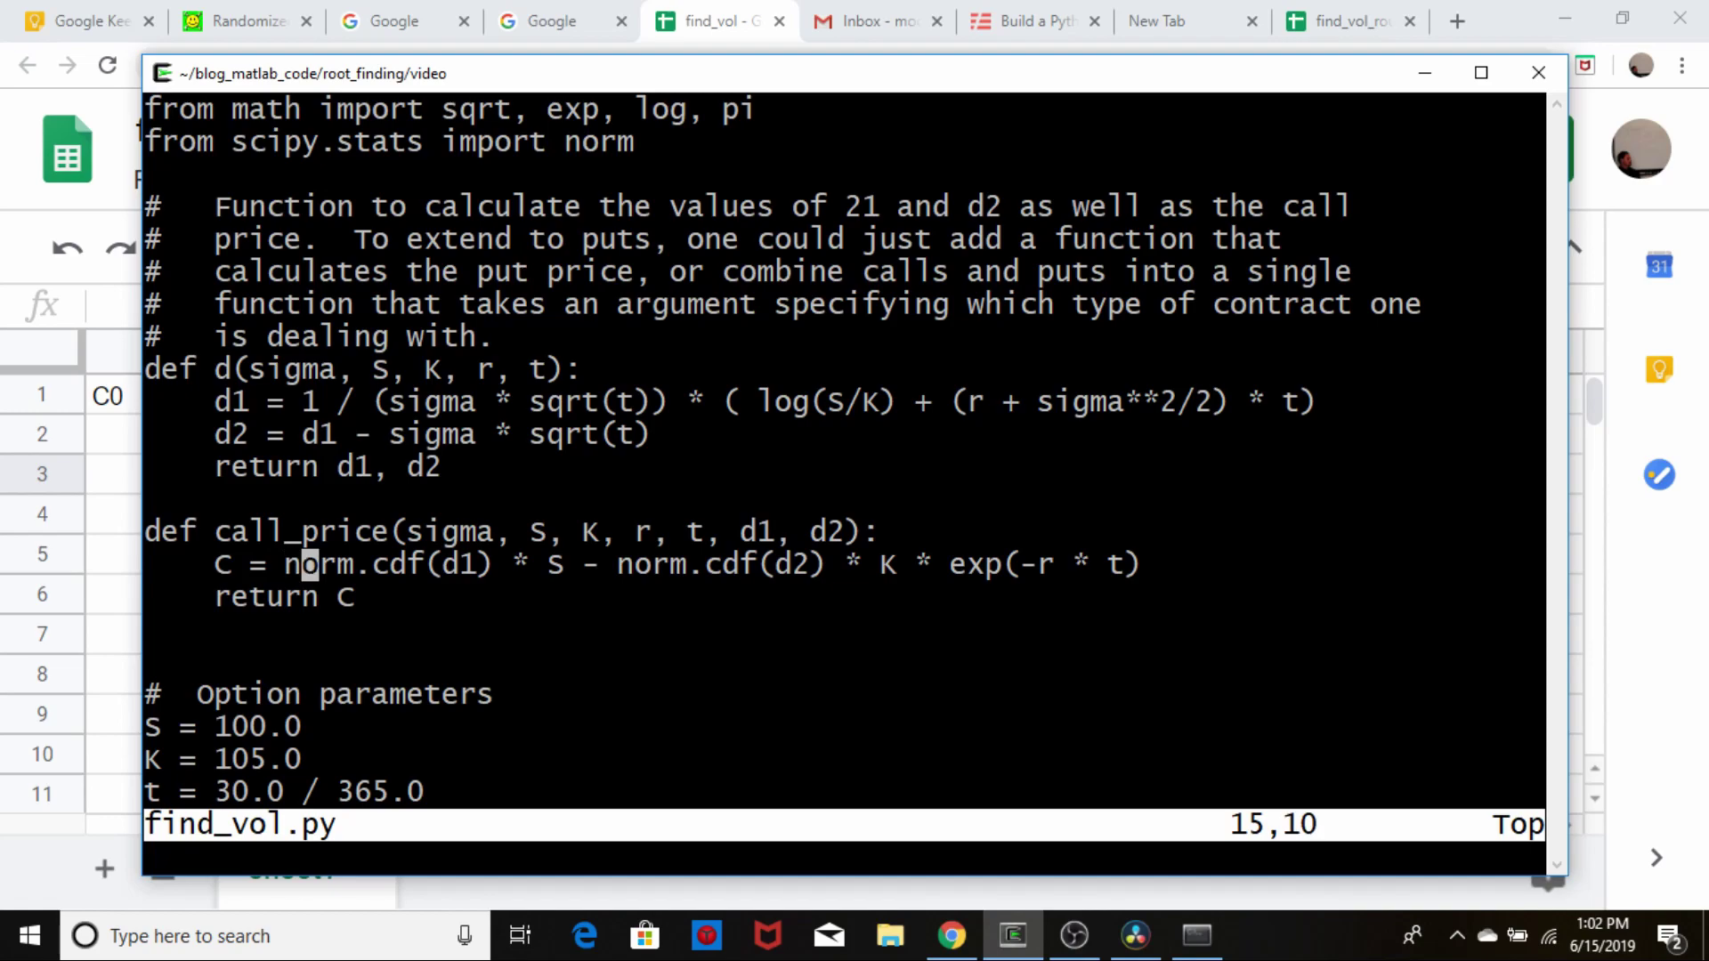
pyautogui.press('h')
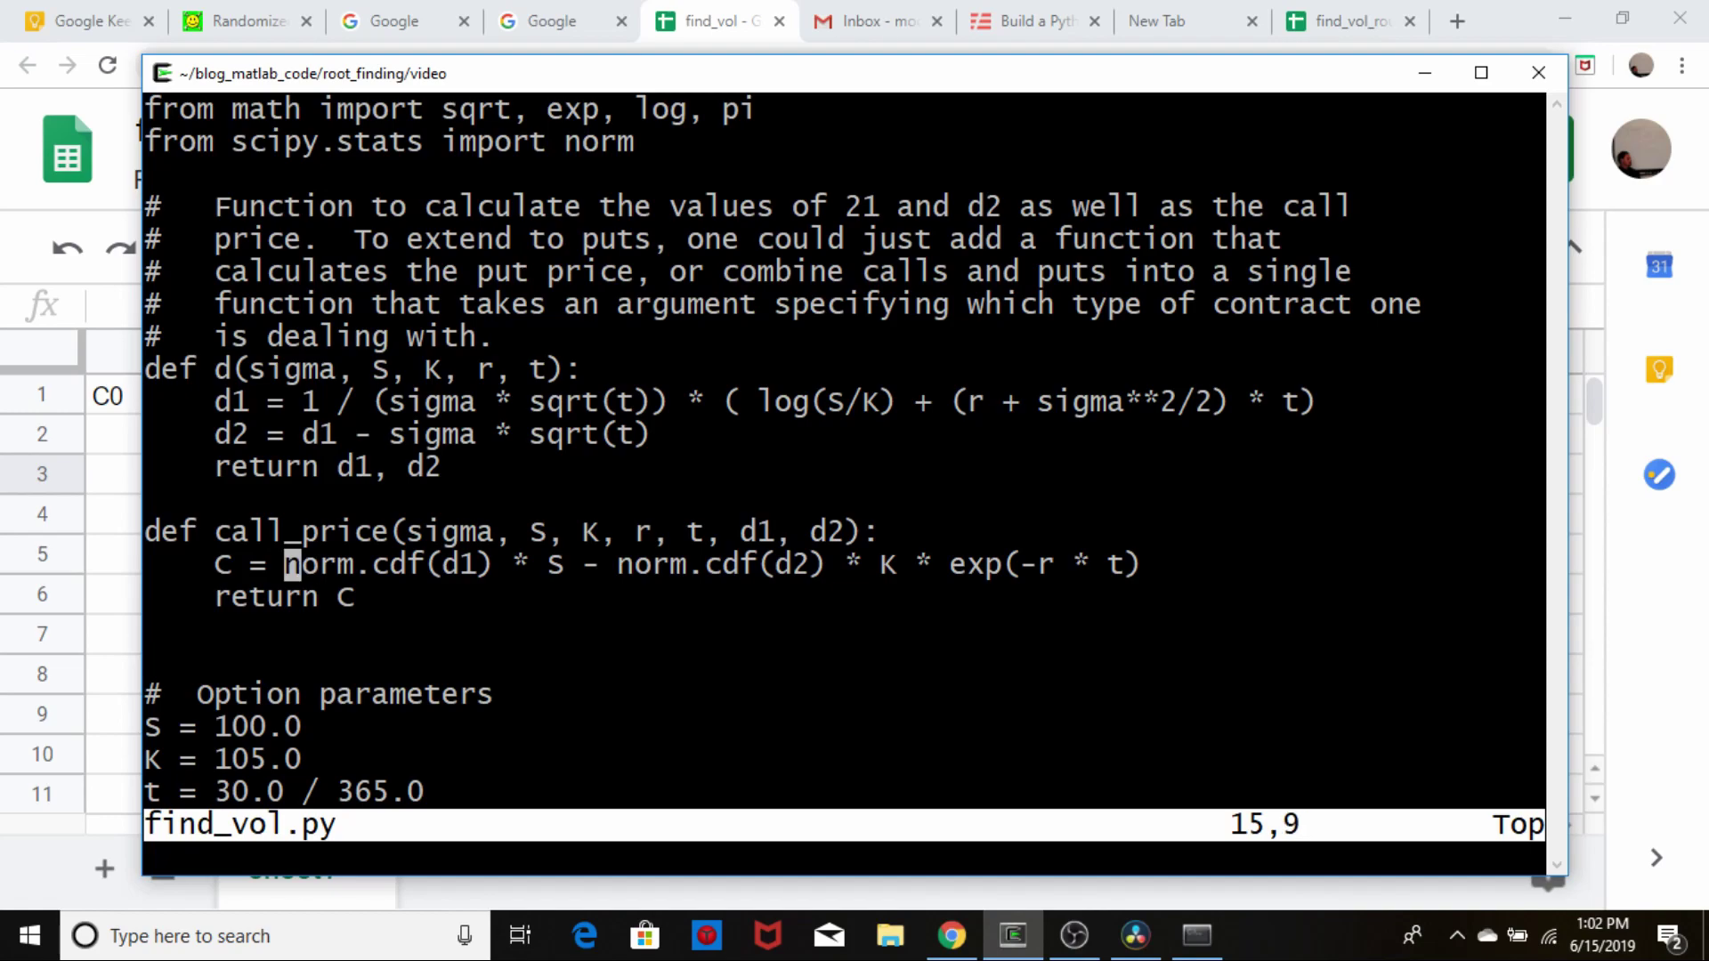
pyautogui.press('l')
pyautogui.press('w')
pyautogui.press('h')
pyautogui.press('h')
pyautogui.press('h')
pyautogui.press('l')
pyautogui.press('l')
pyautogui.press('l')
pyautogui.press('l')
pyautogui.press('l')
pyautogui.press('h')
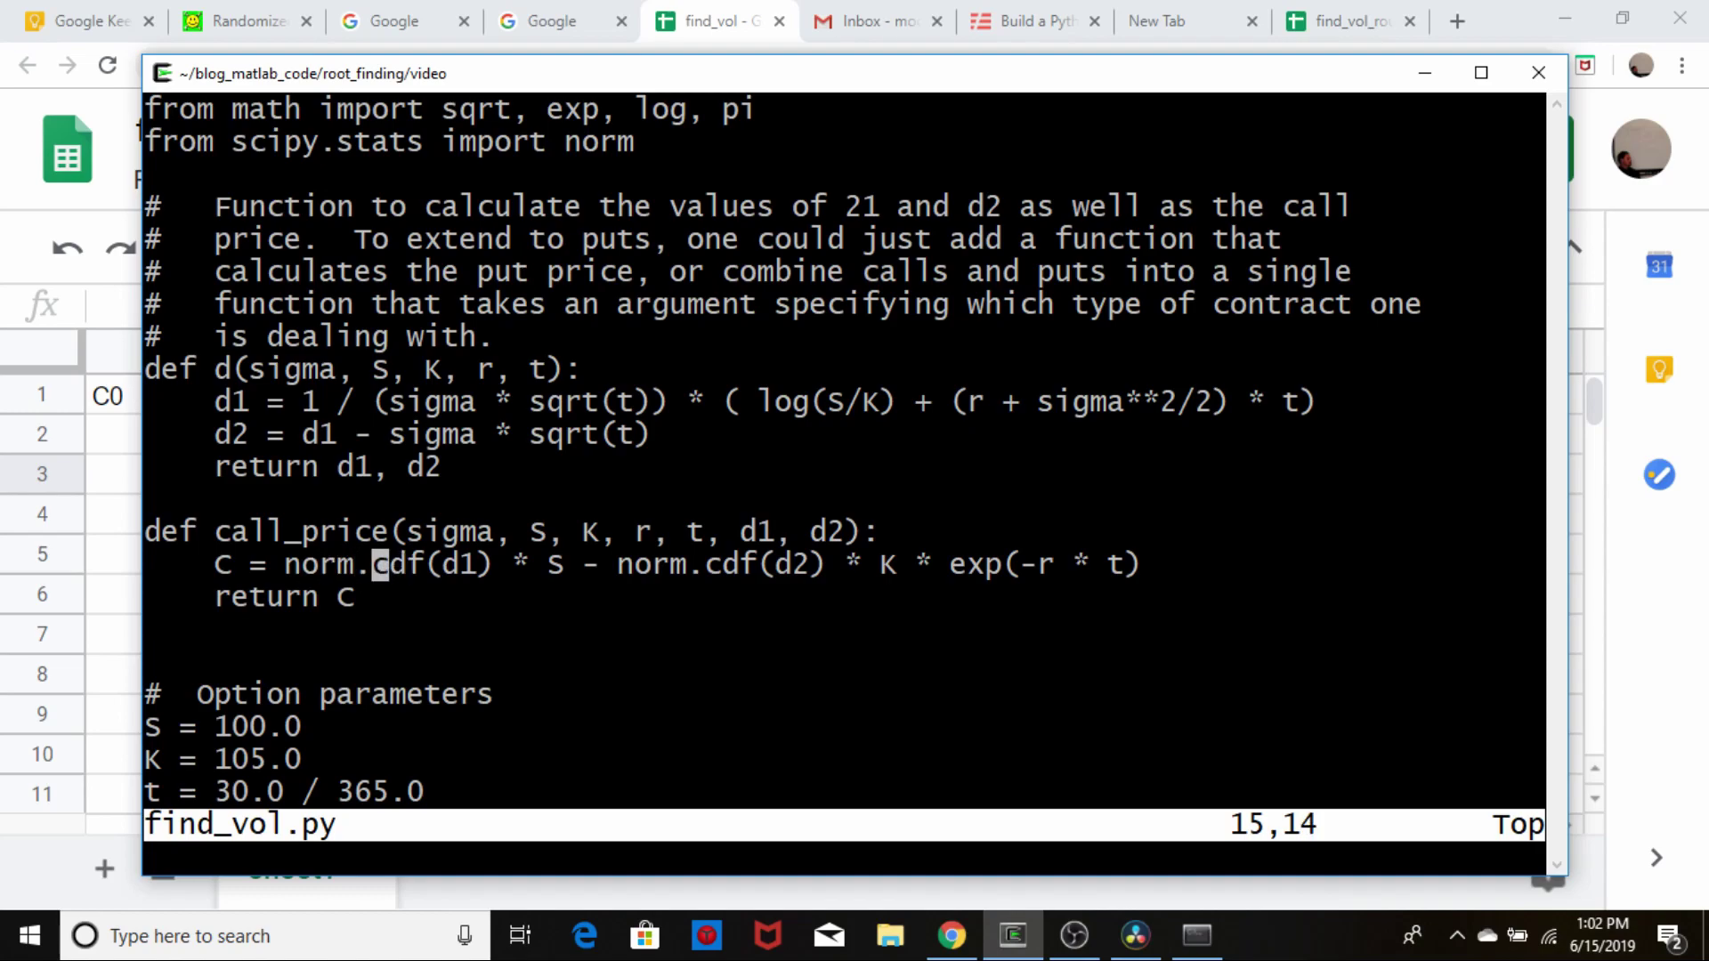
pyautogui.hotkey('alt', 'Tab')
pyautogui.press('Up')
pyautogui.press('Right')
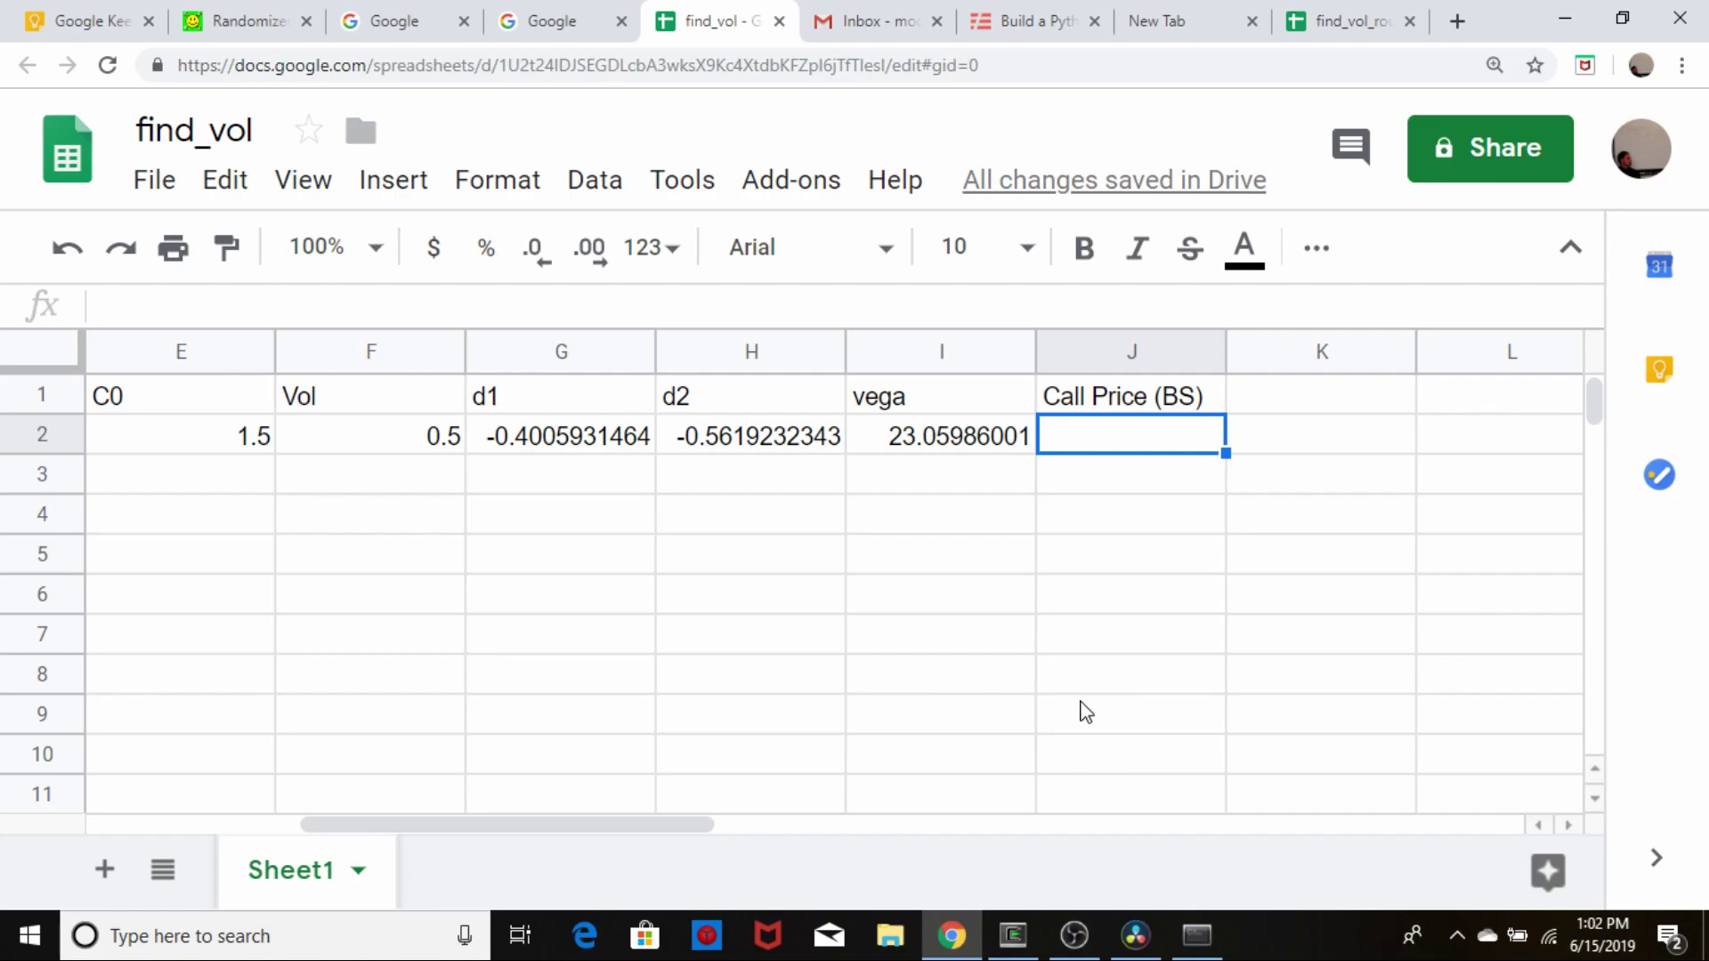
# - Enter =NORMDIST(G2, 0, 1, True) in J2, returning 0.3443598462, and check it against find_vol.py
pyautogui.write('=')
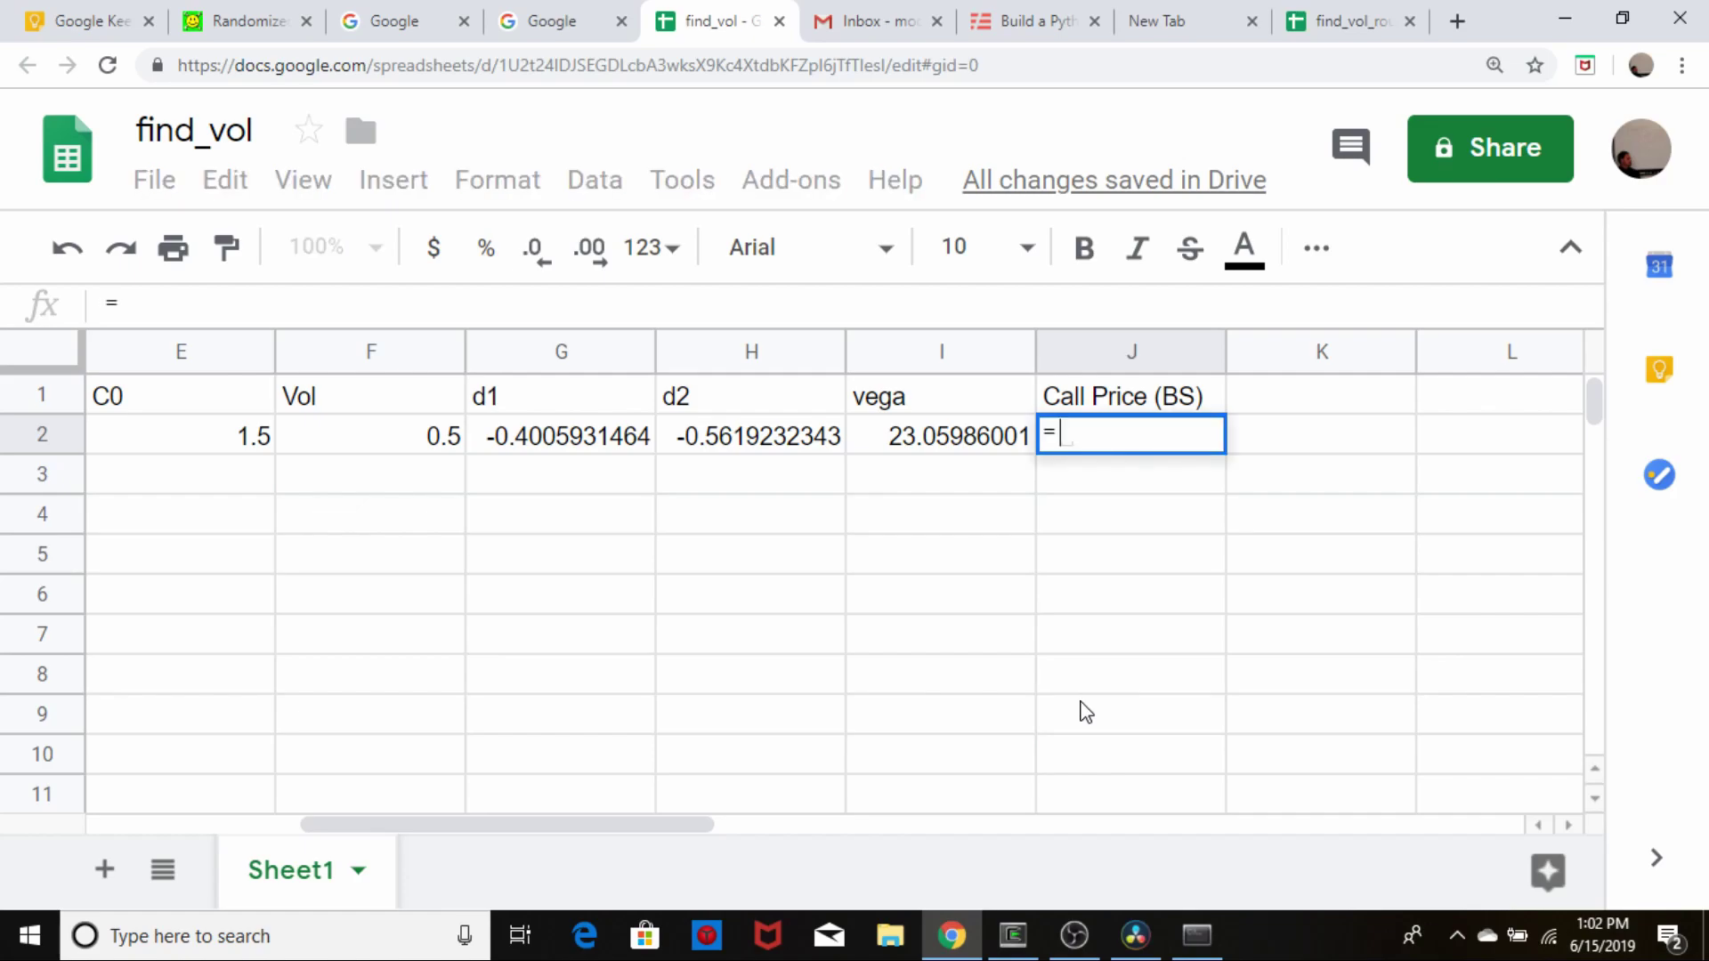
pyautogui.write('NORMDI')
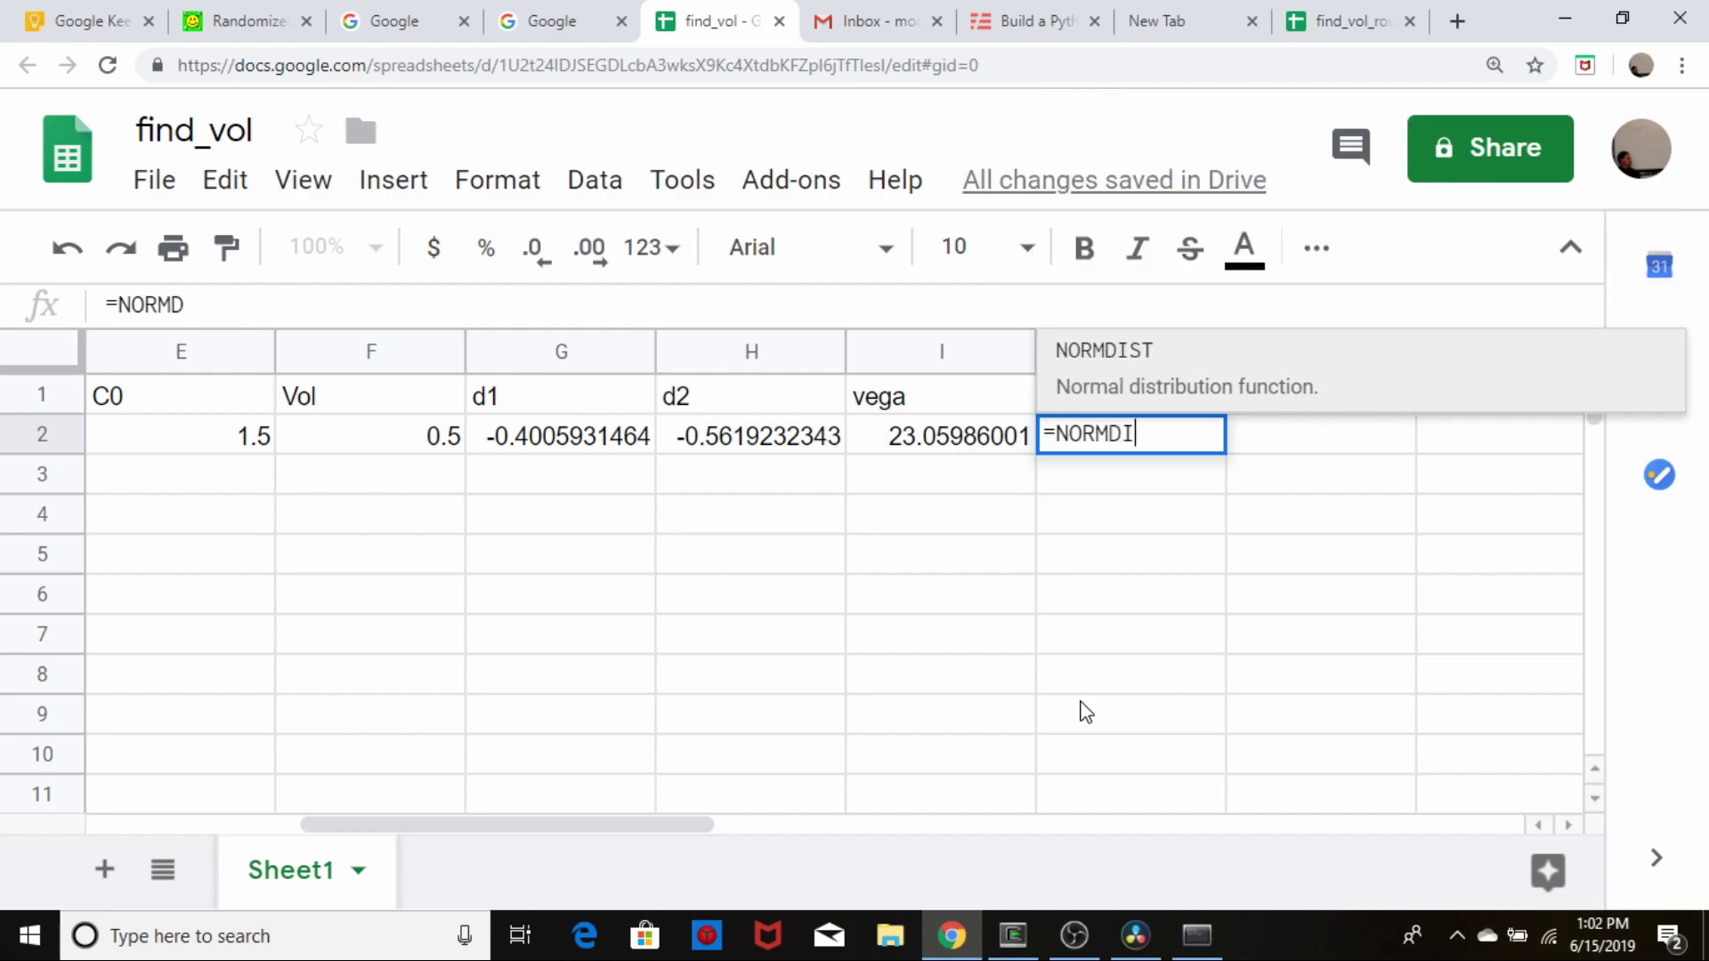
pyautogui.write('ST(')
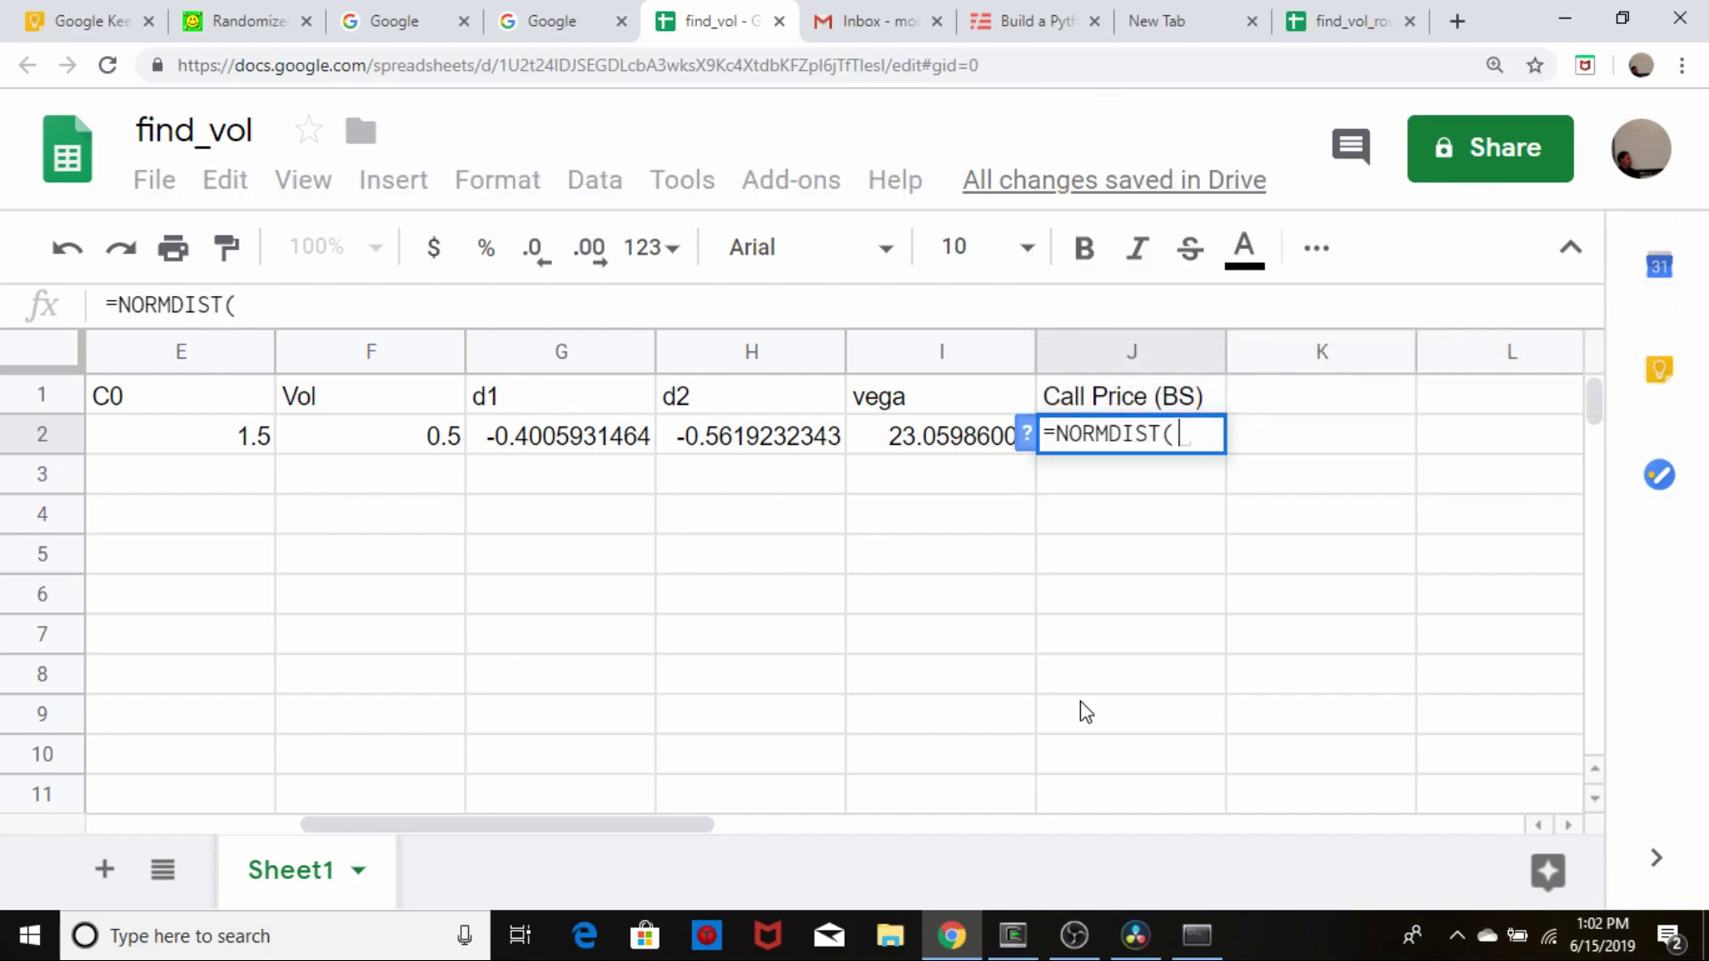
pyautogui.press('Left')
pyautogui.press('Left')
pyautogui.press('Left')
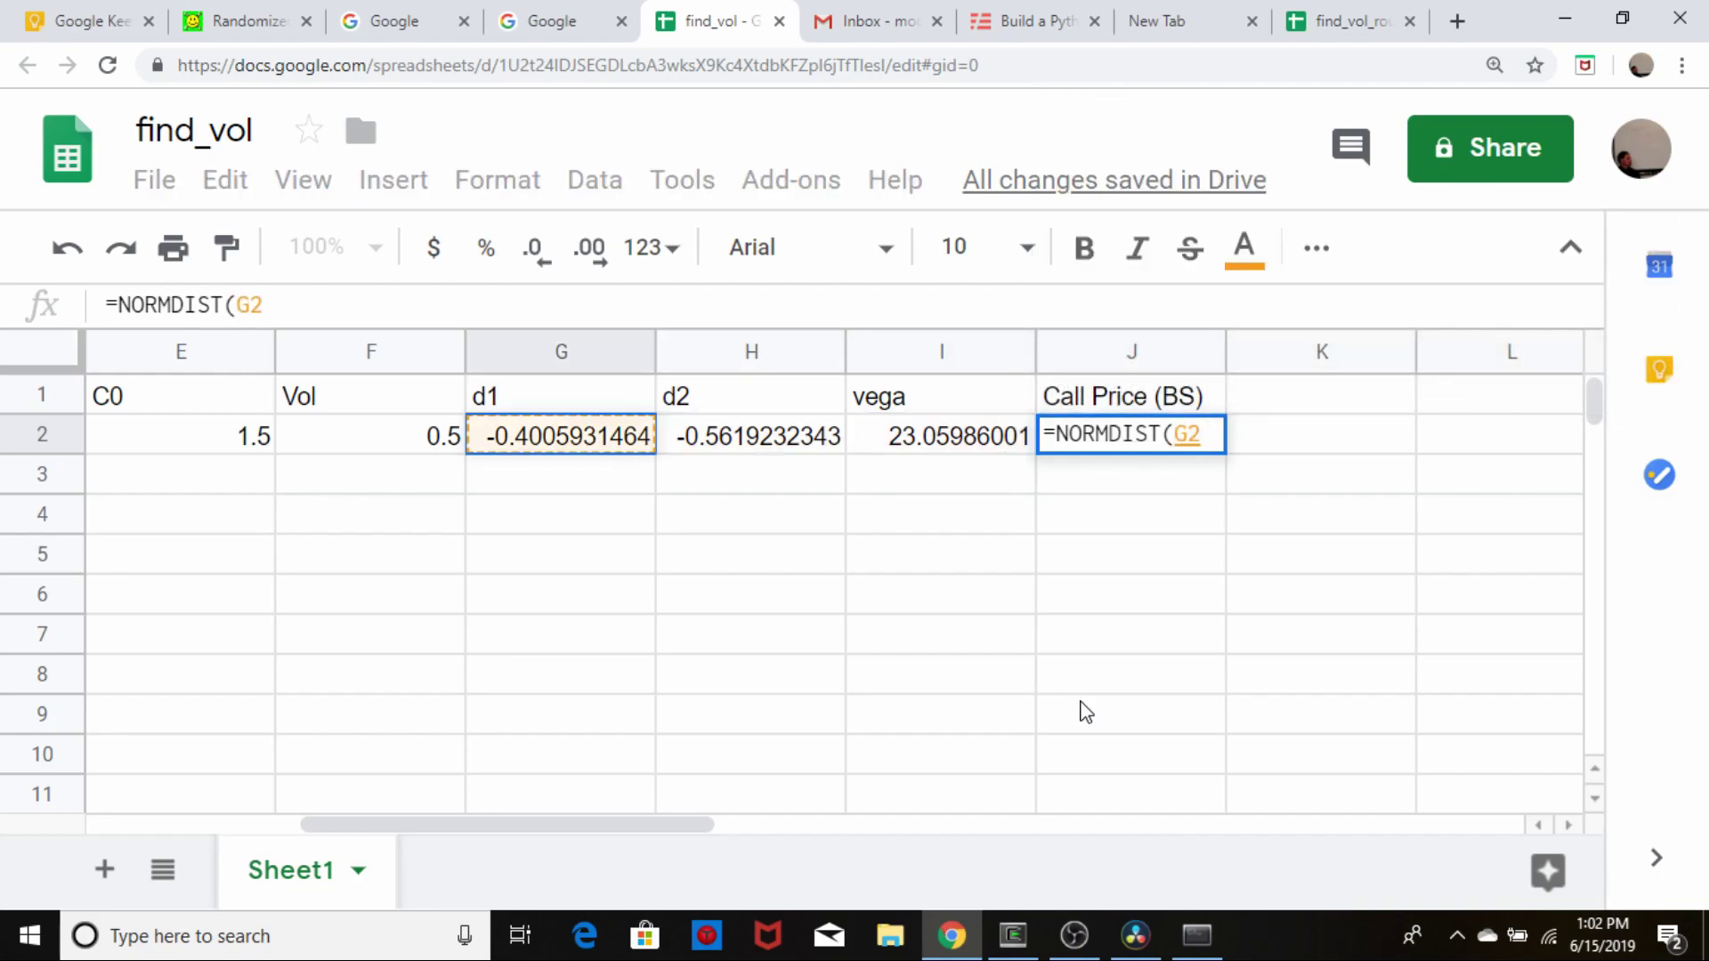
pyautogui.write(', 0')
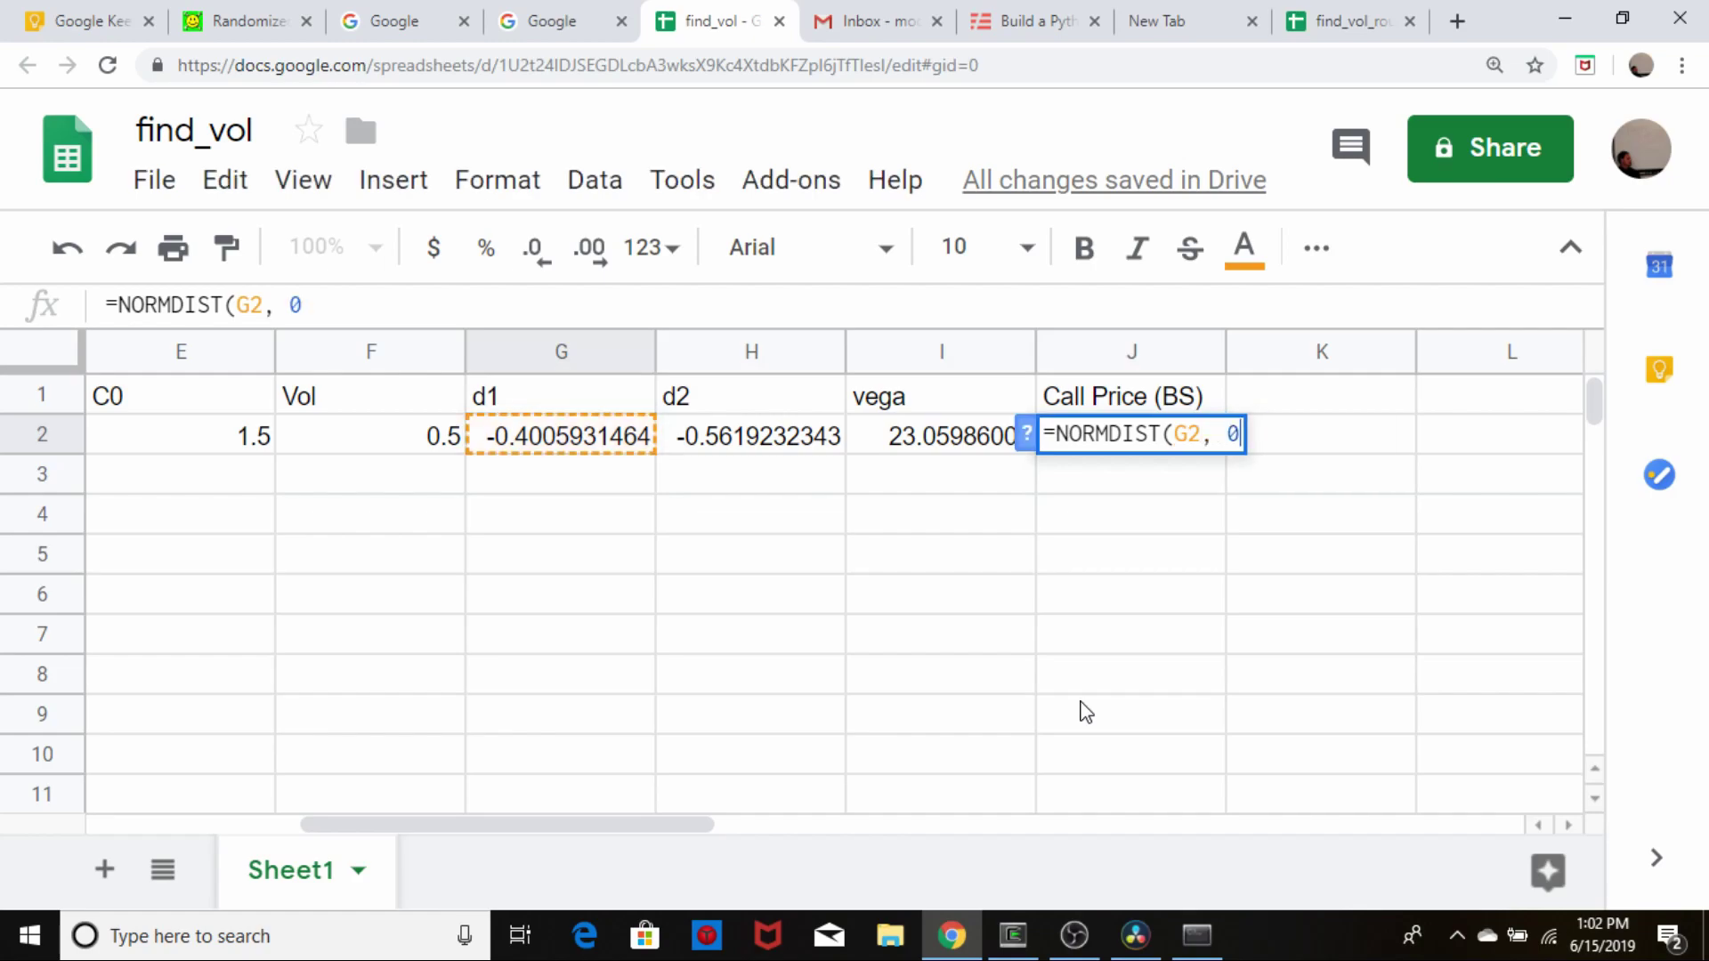
pyautogui.write(', 1, ')
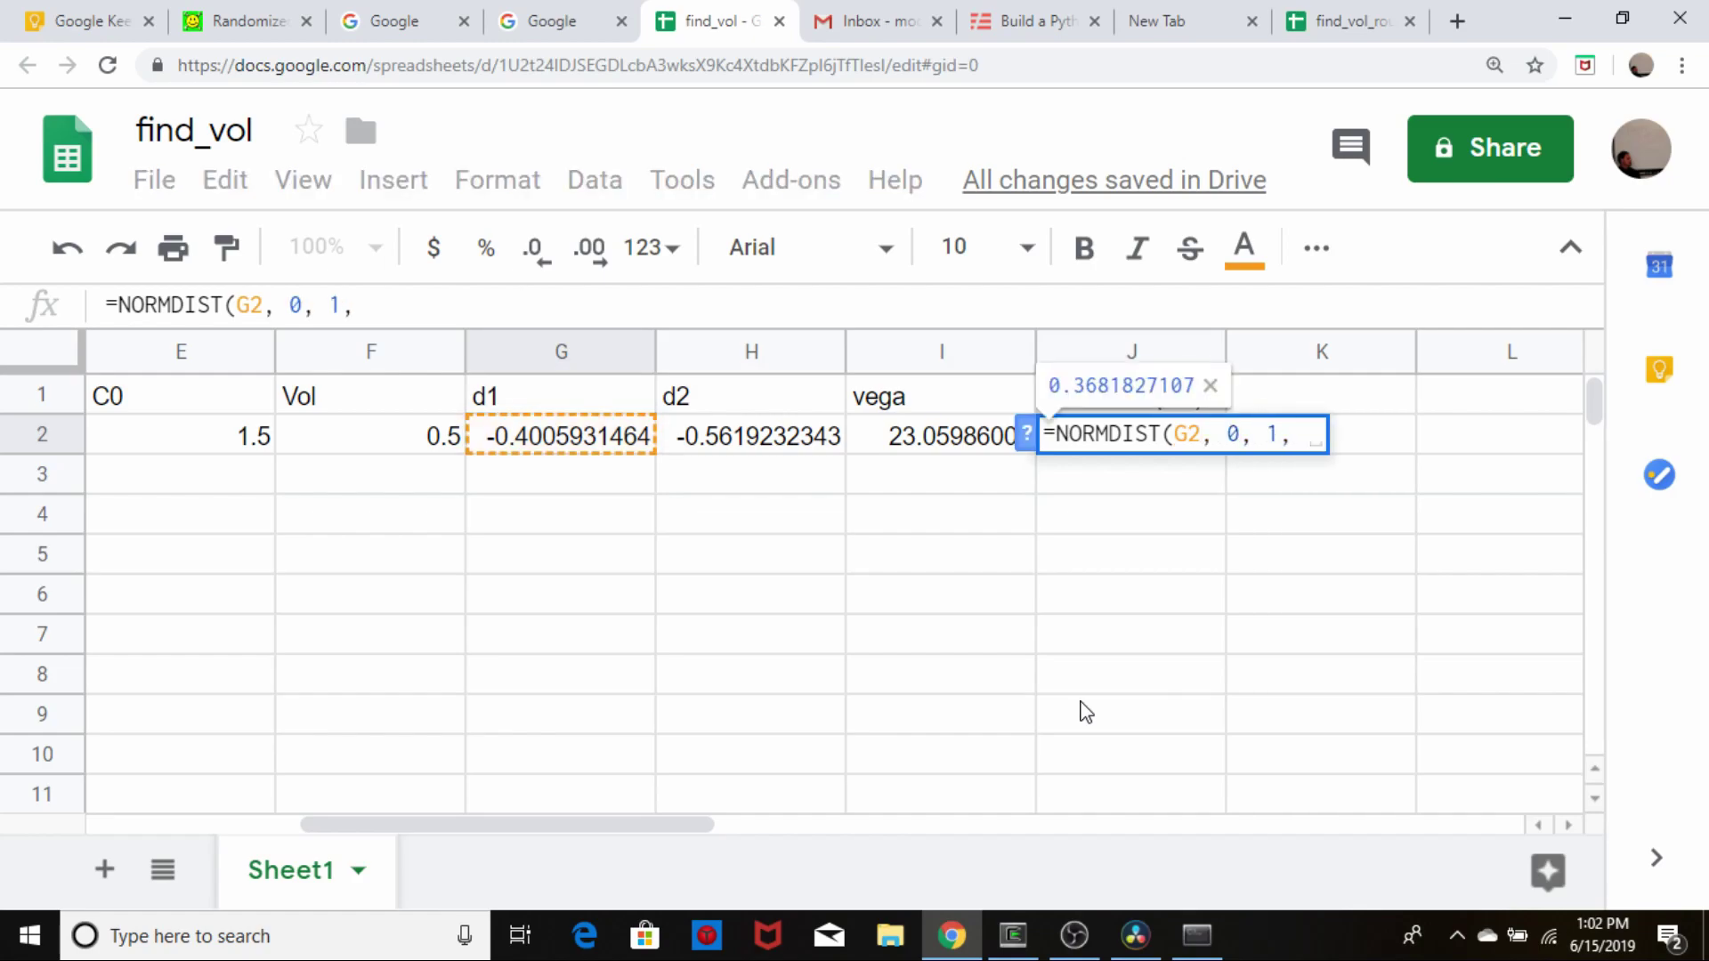
pyautogui.write('True')
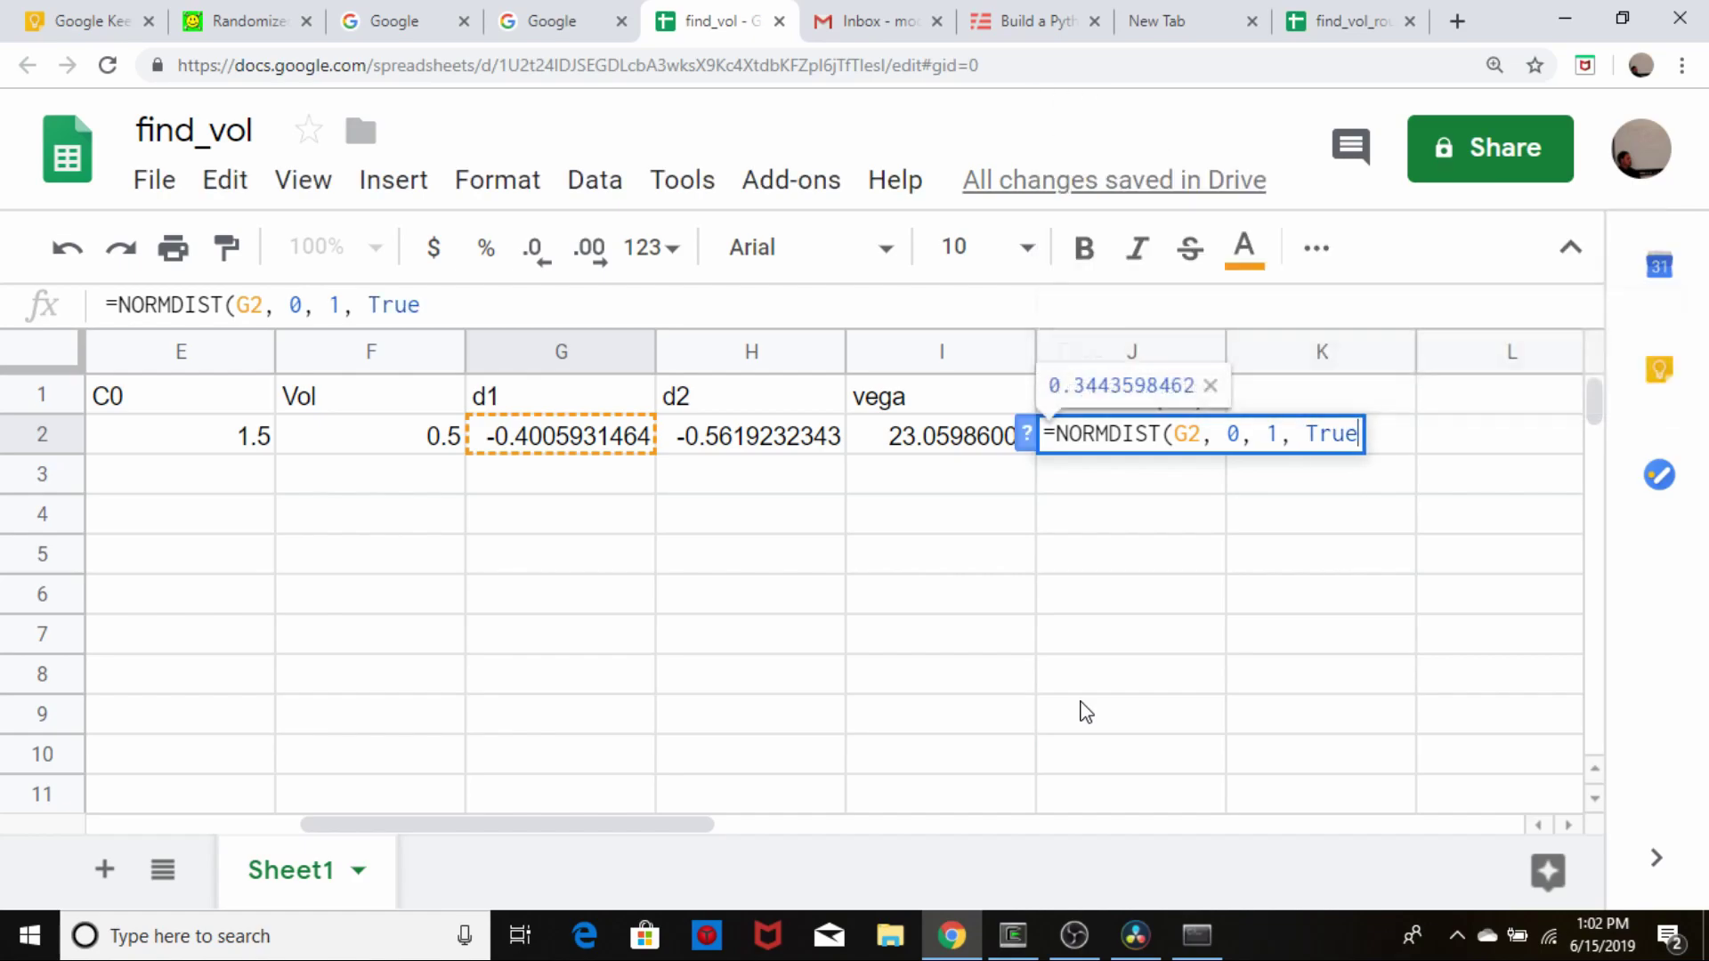
pyautogui.write(')')
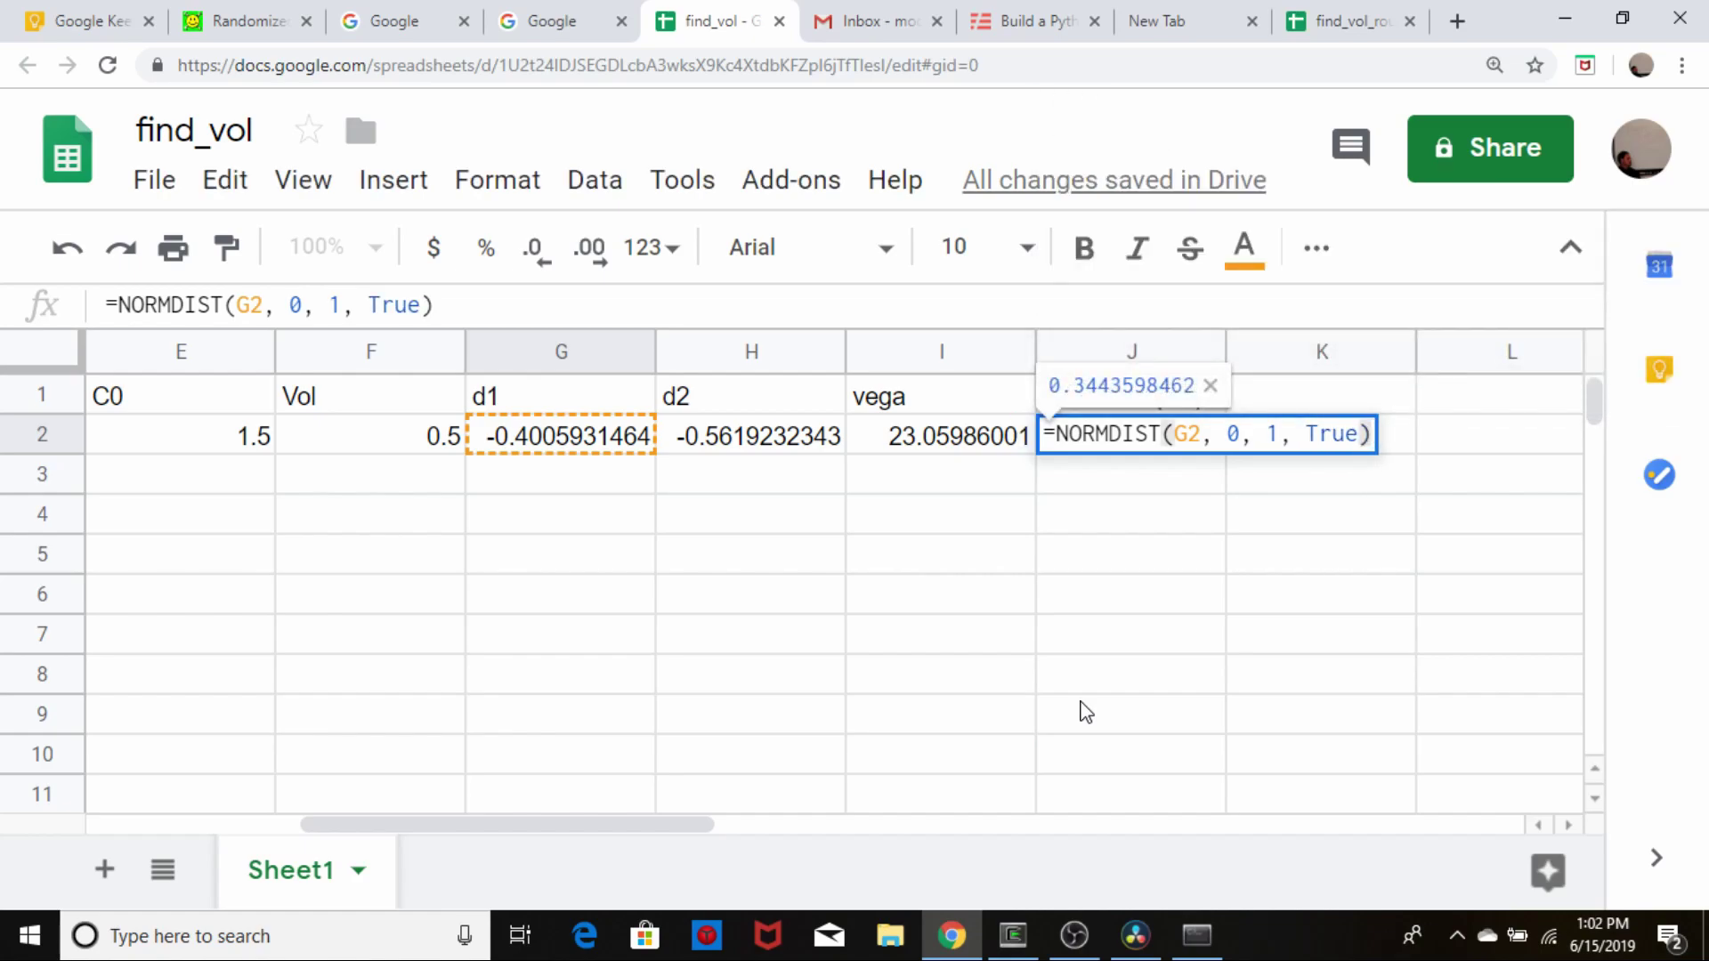
pyautogui.press('Return')
pyautogui.press('Up')
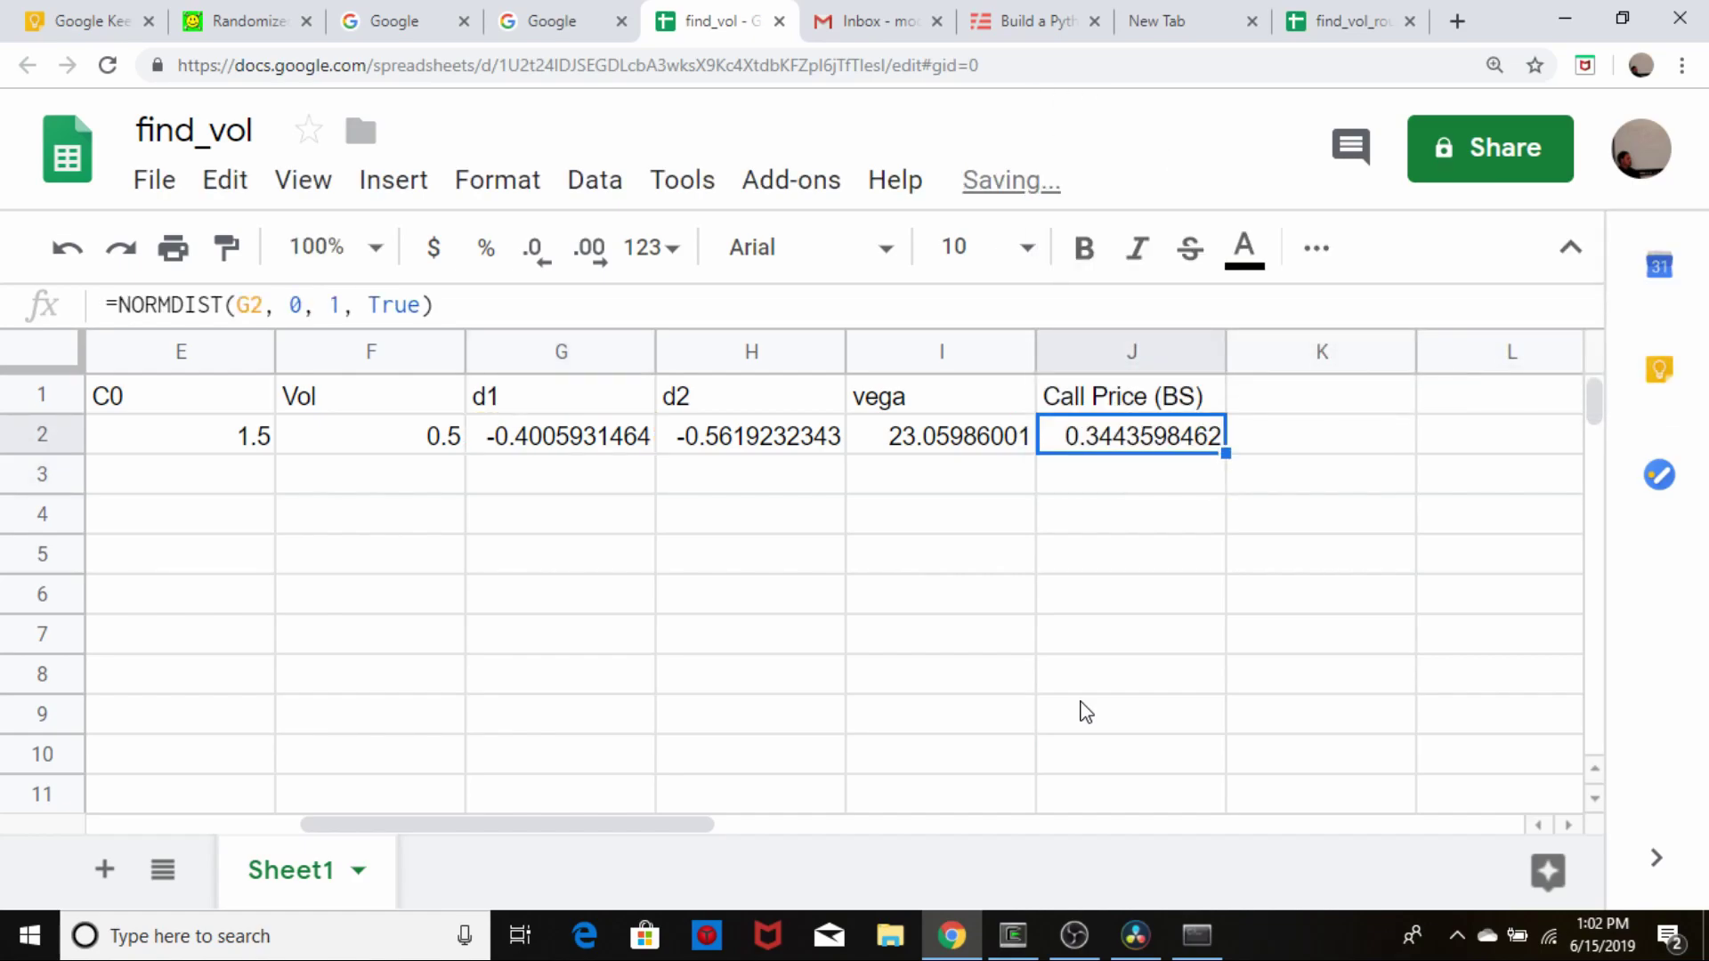
pyautogui.hotkey('alt', 'Tab')
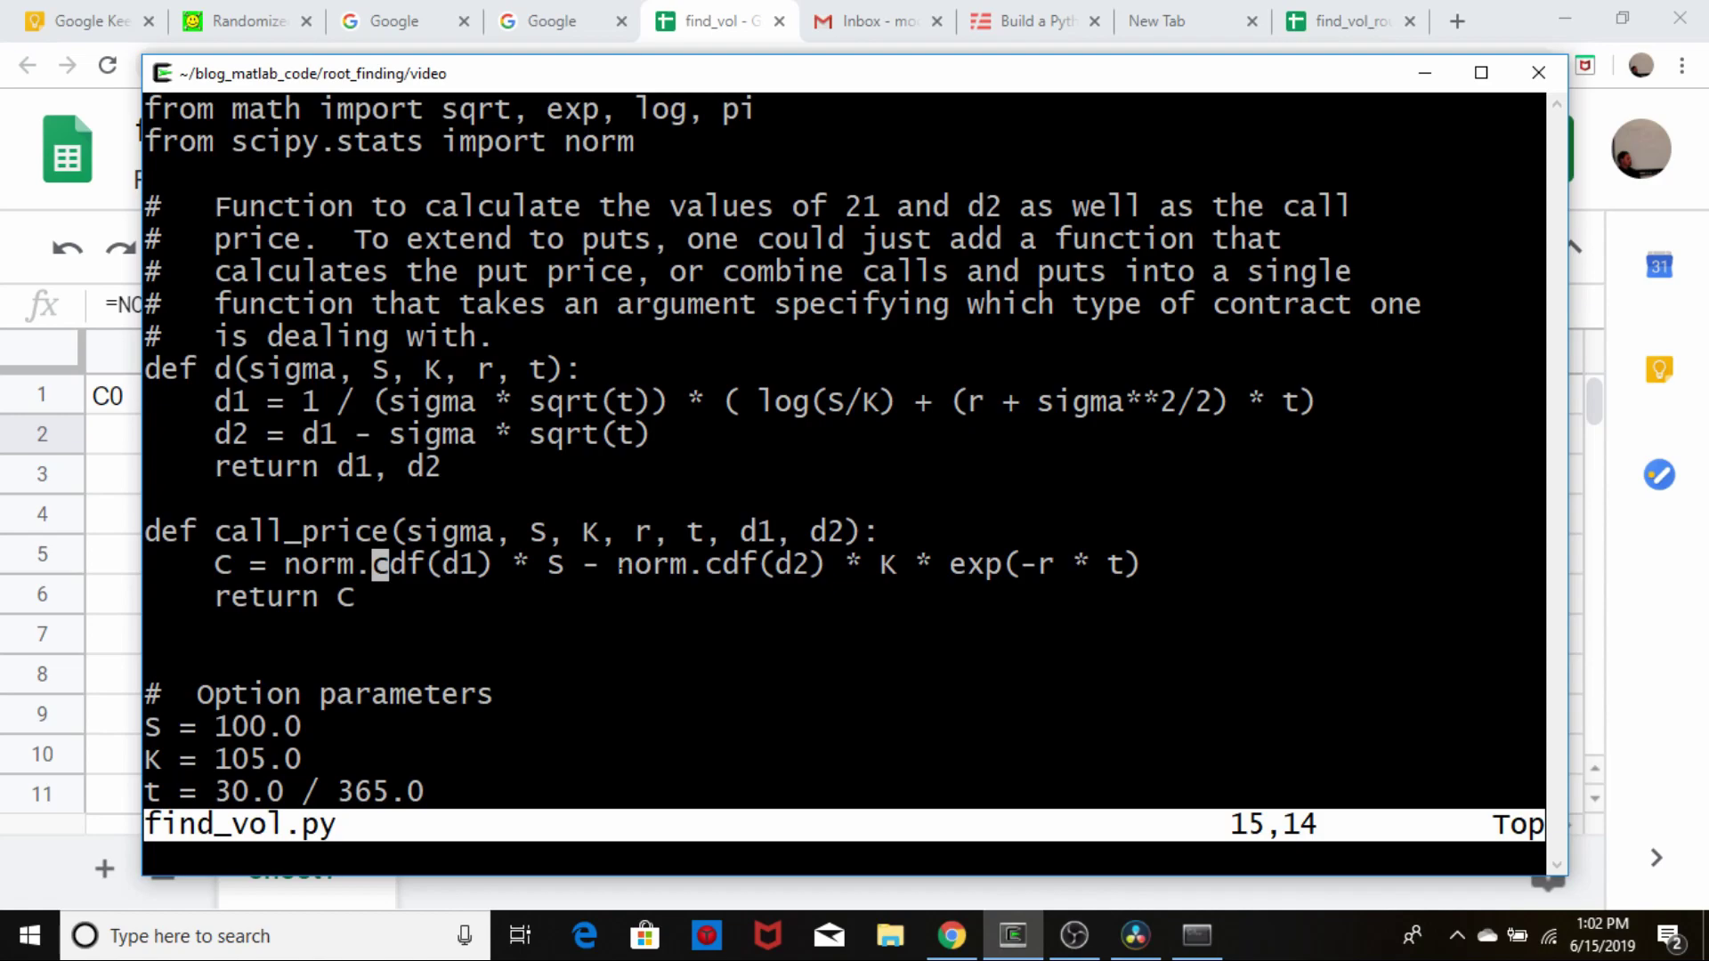
pyautogui.hotkey('alt', 'Tab')
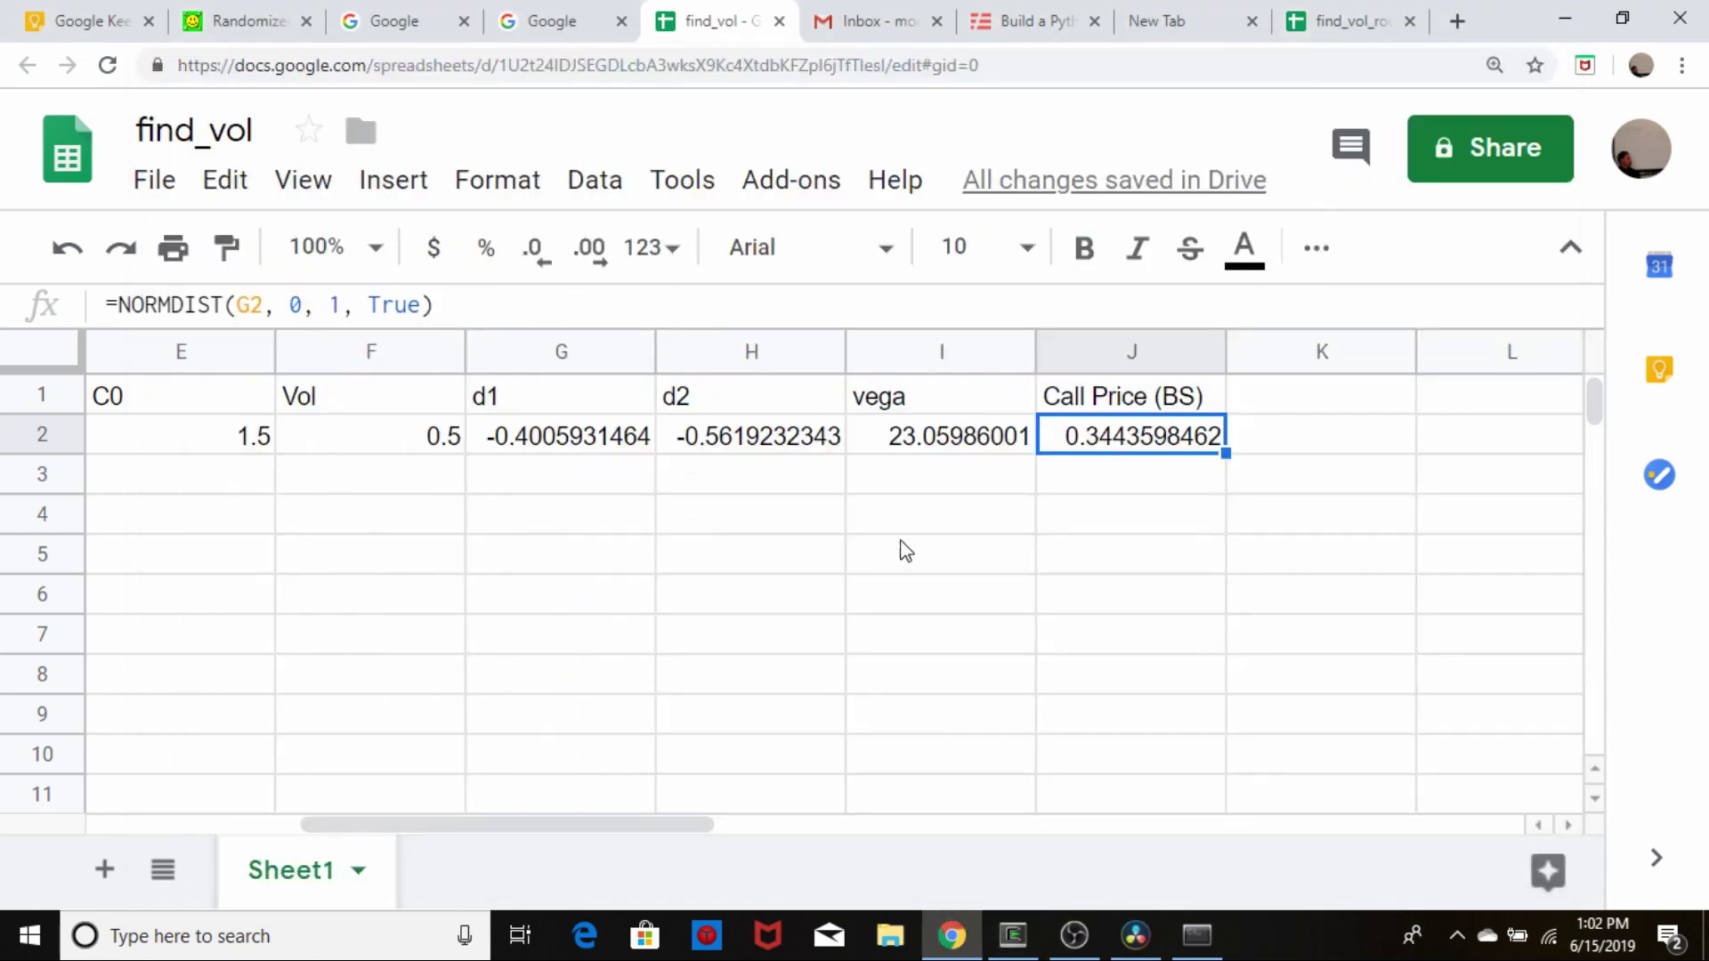
# - Multiply J2's NORMDIST term by the stock price in A2
pyautogui.click(786, 317)
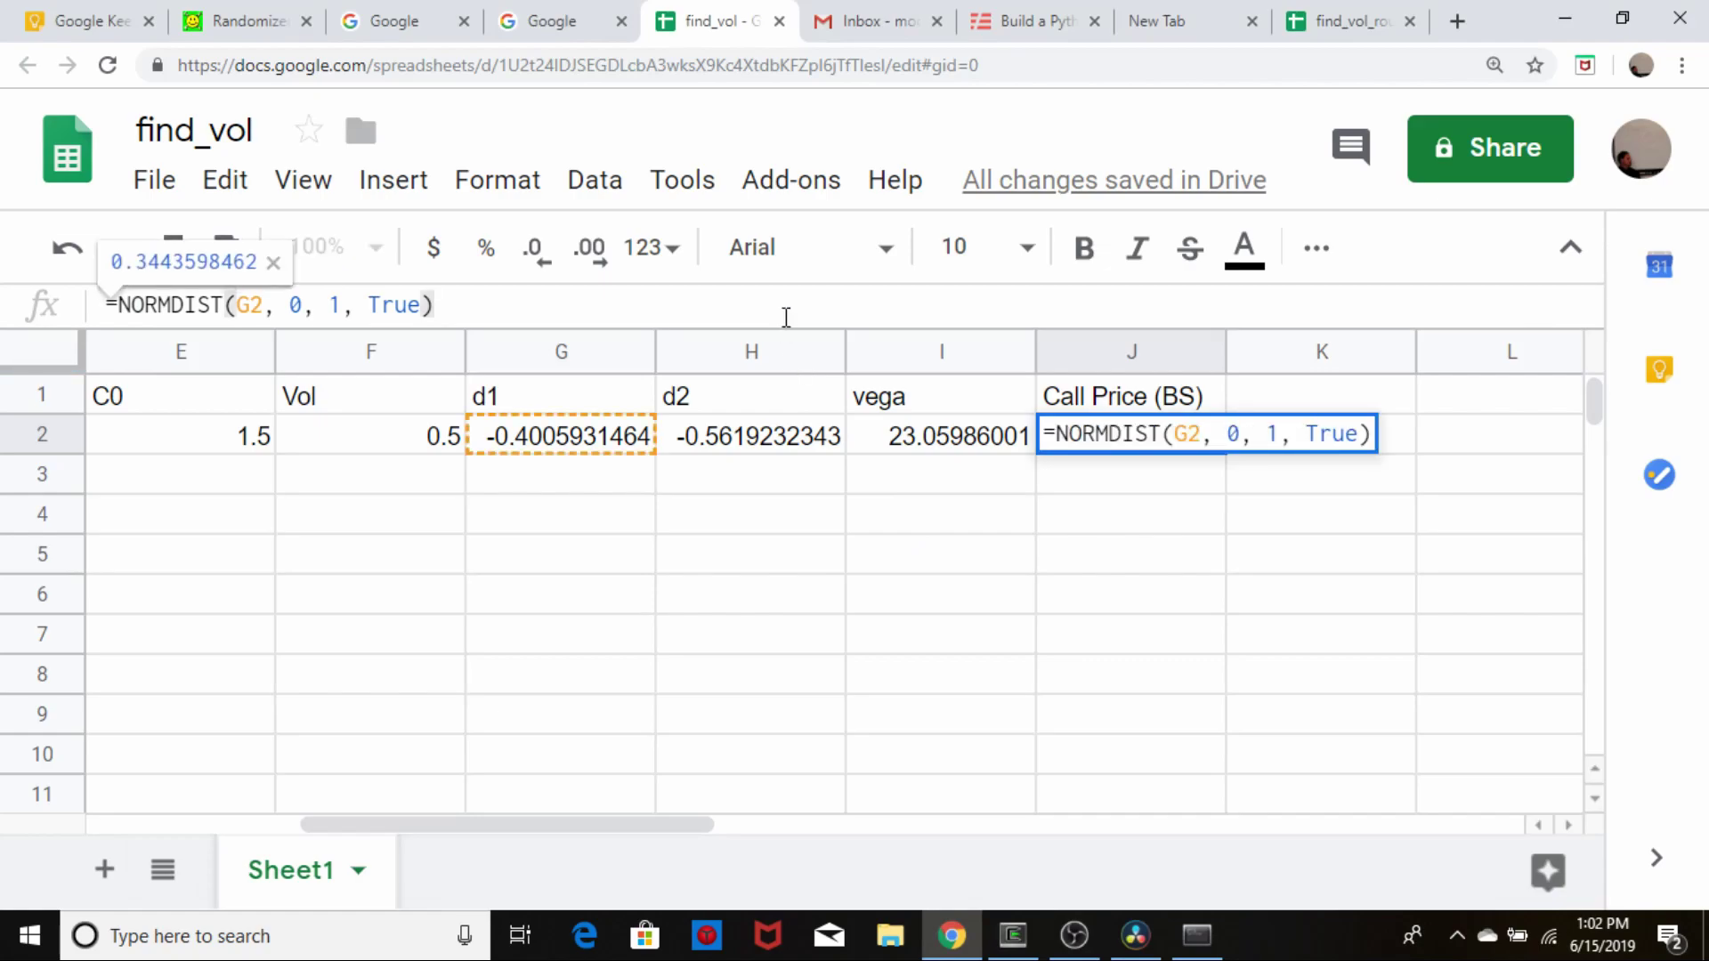
pyautogui.write('* a2')
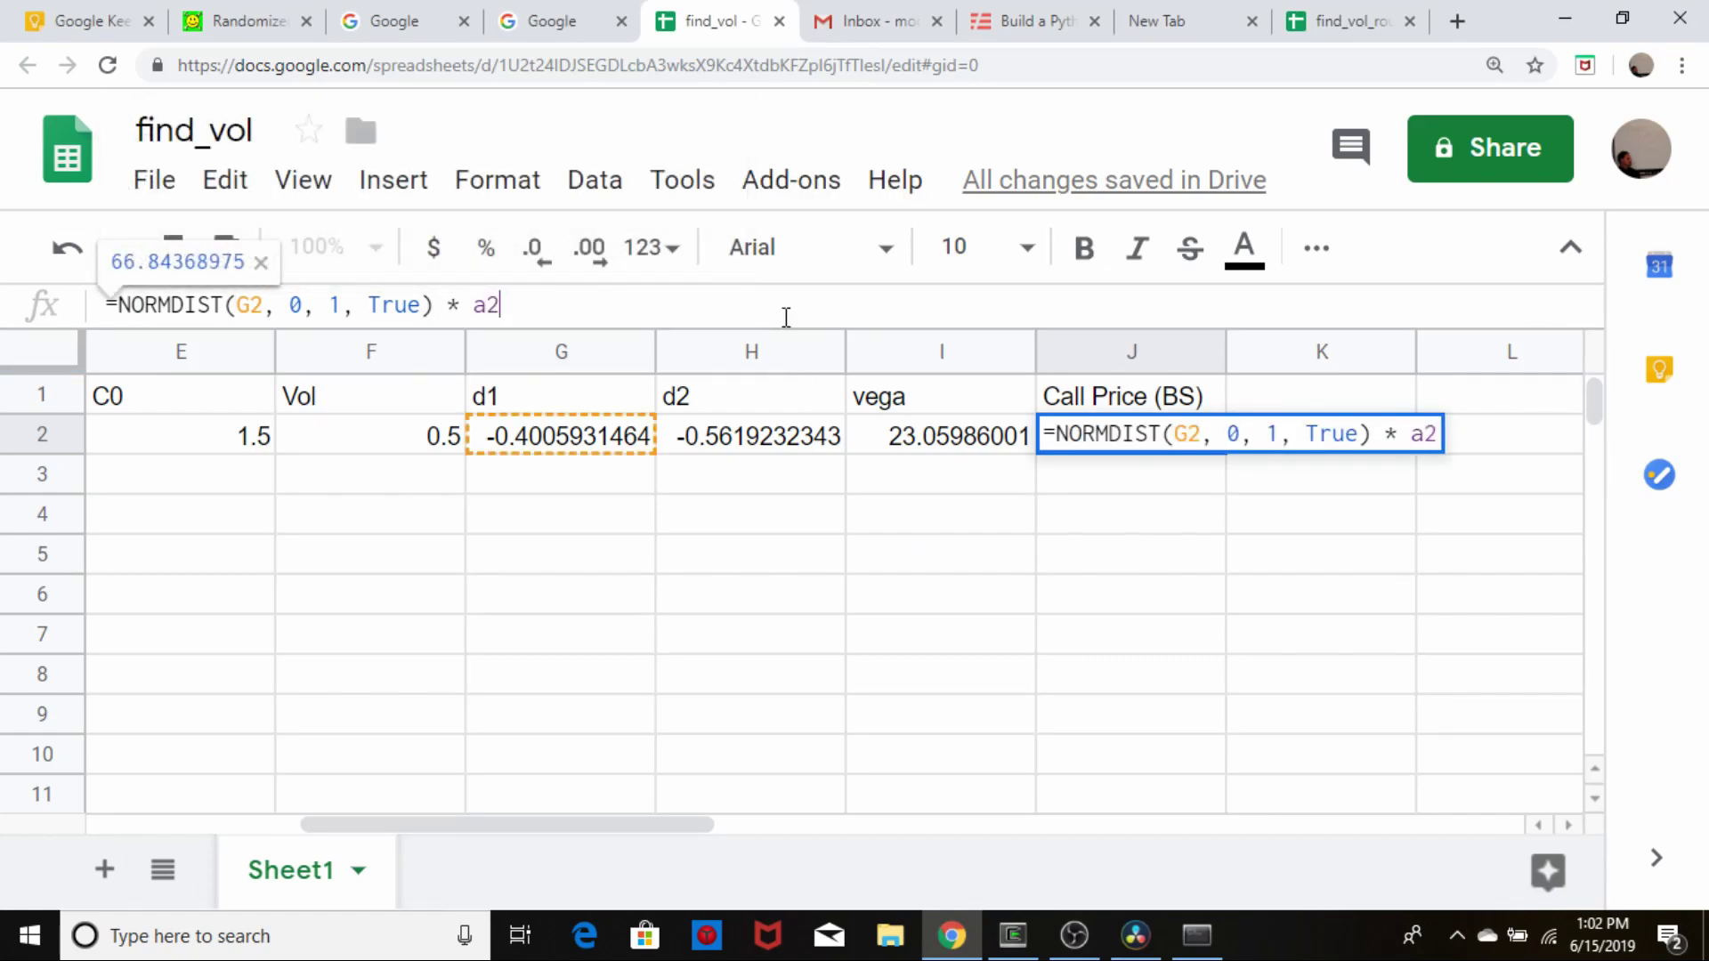
pyautogui.press('Return')
pyautogui.press('Up')
pyautogui.hotkey('alt', 'Tab')
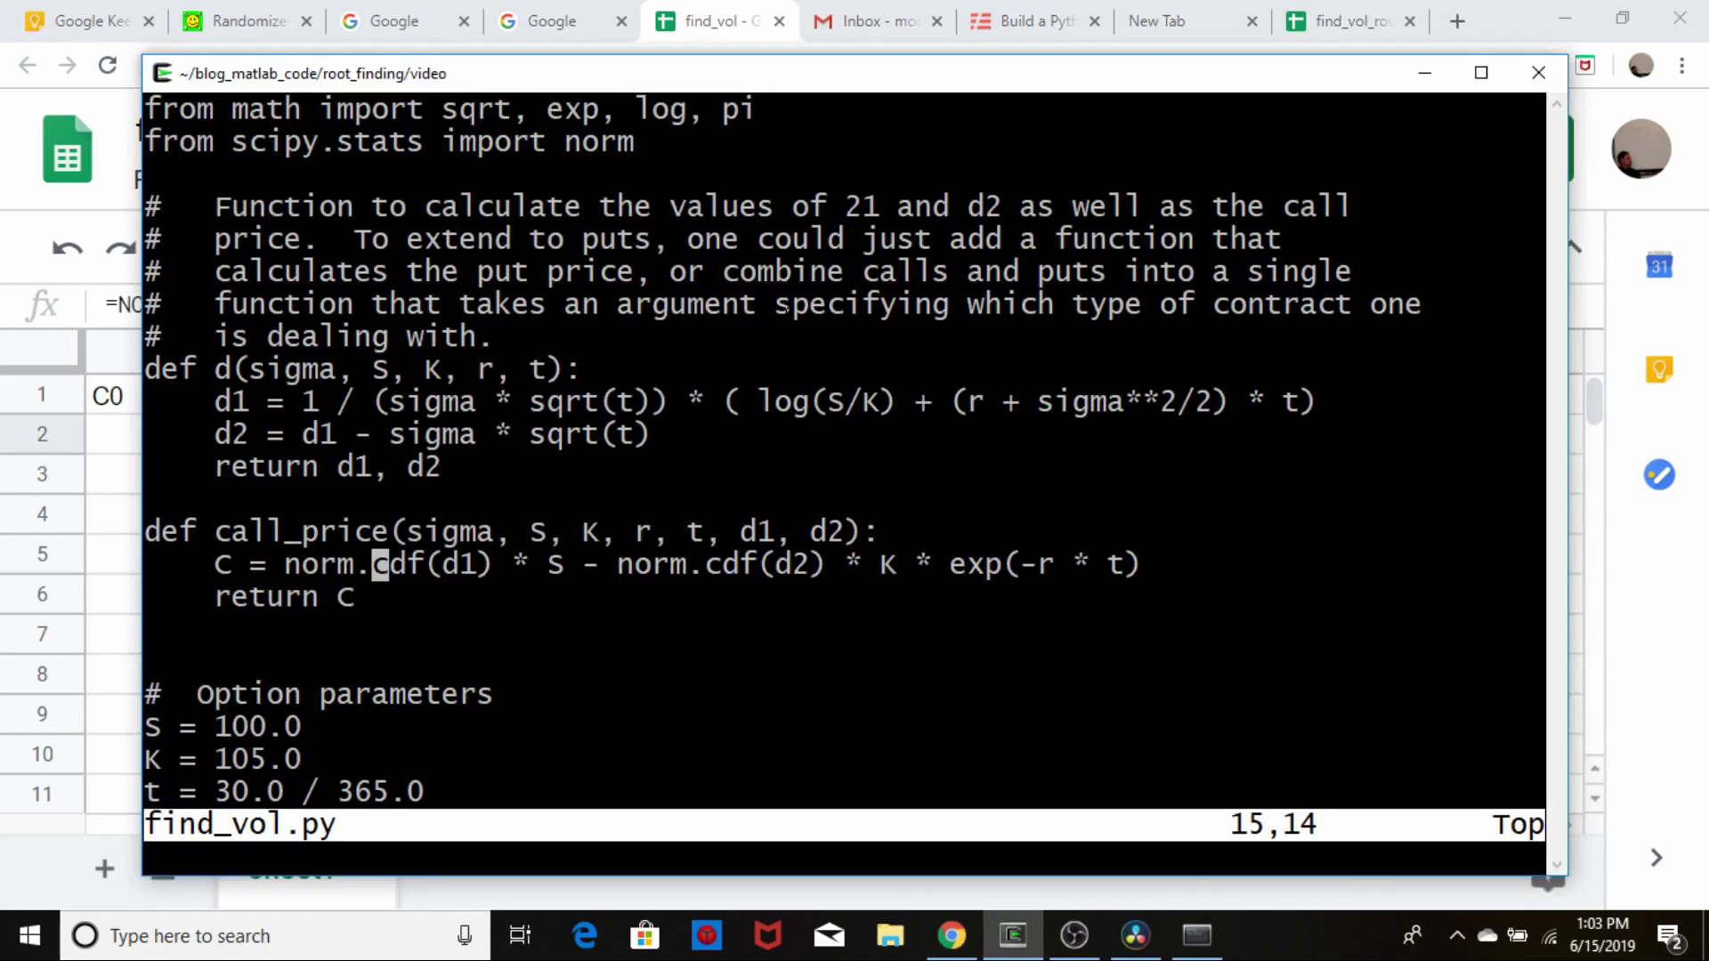
pyautogui.hotkey('alt', 'Tab')
# - Append - NORMDIST(H2, 0, 1, True) to J2, giving 66.55660559, and bring up find_vol.py
pyautogui.press('Return')
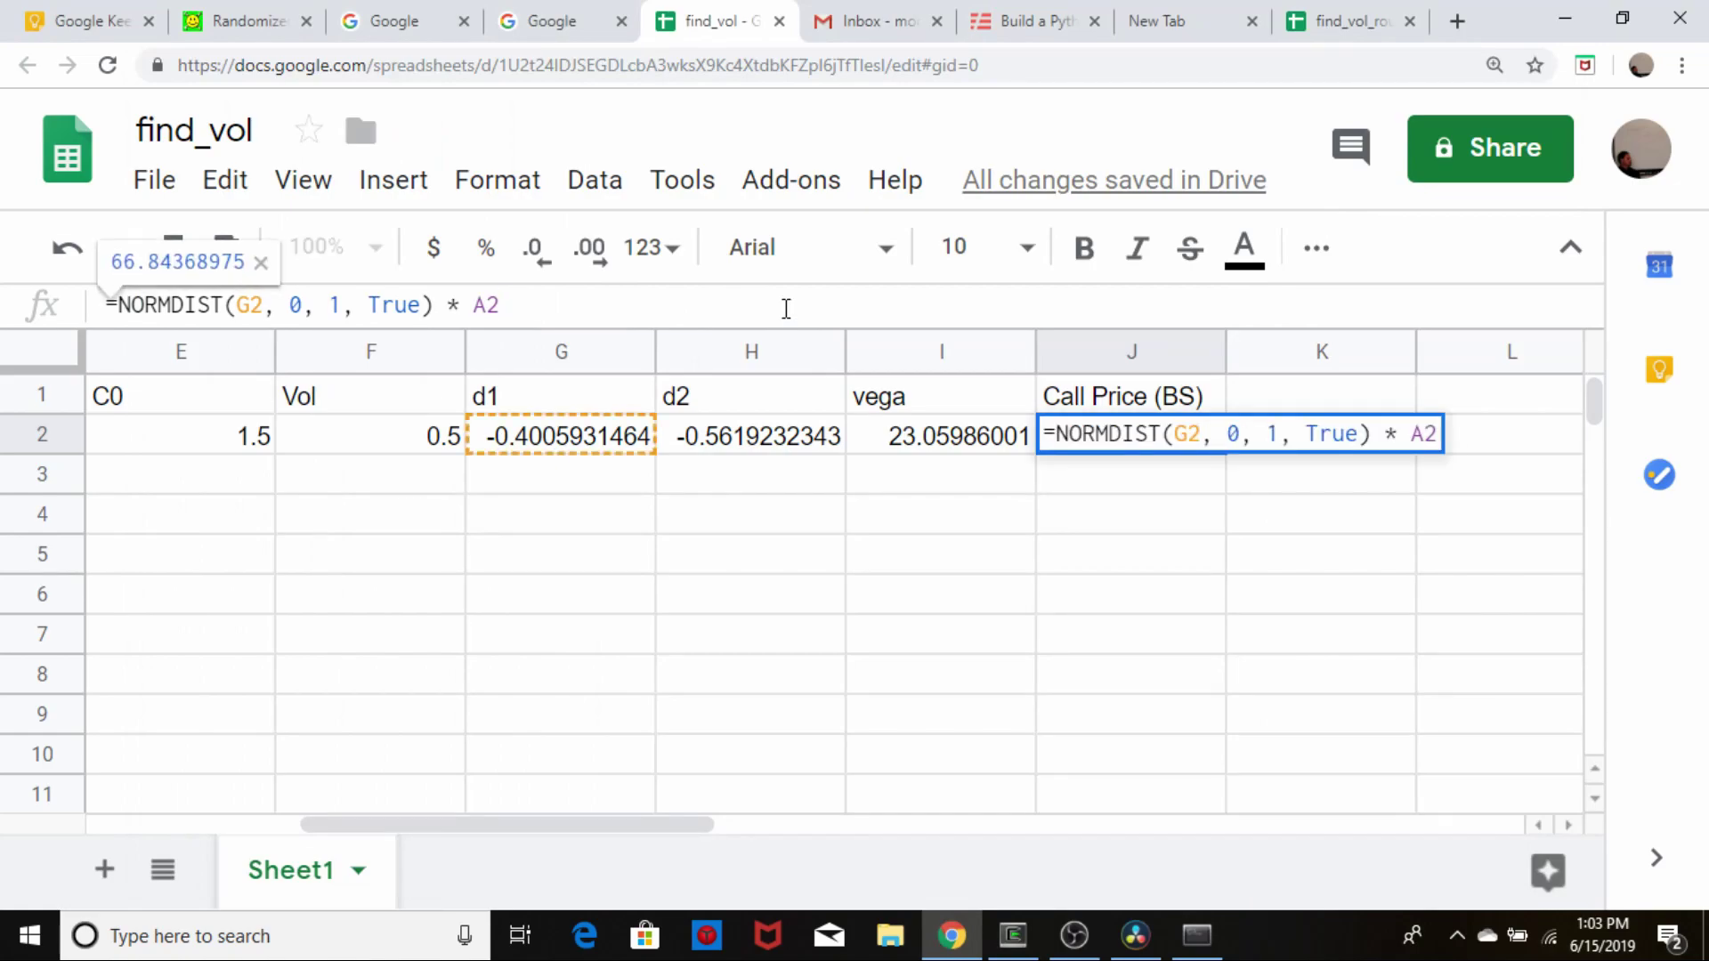
pyautogui.write('- ')
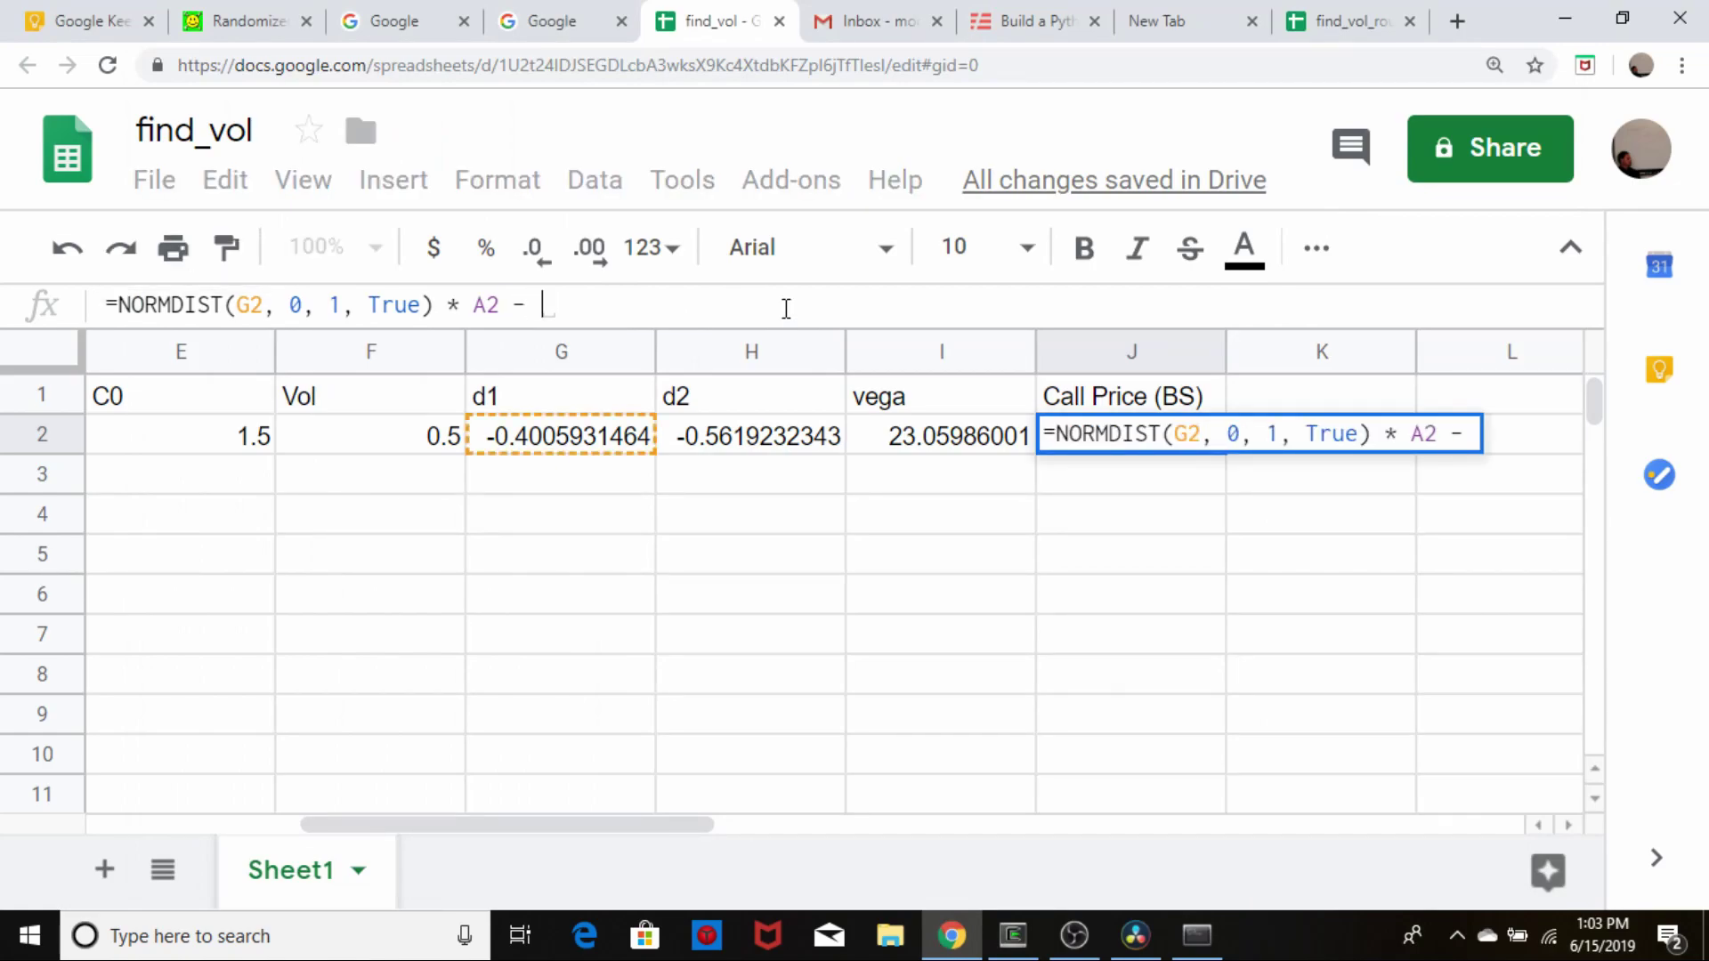
pyautogui.write('NORMDIST')
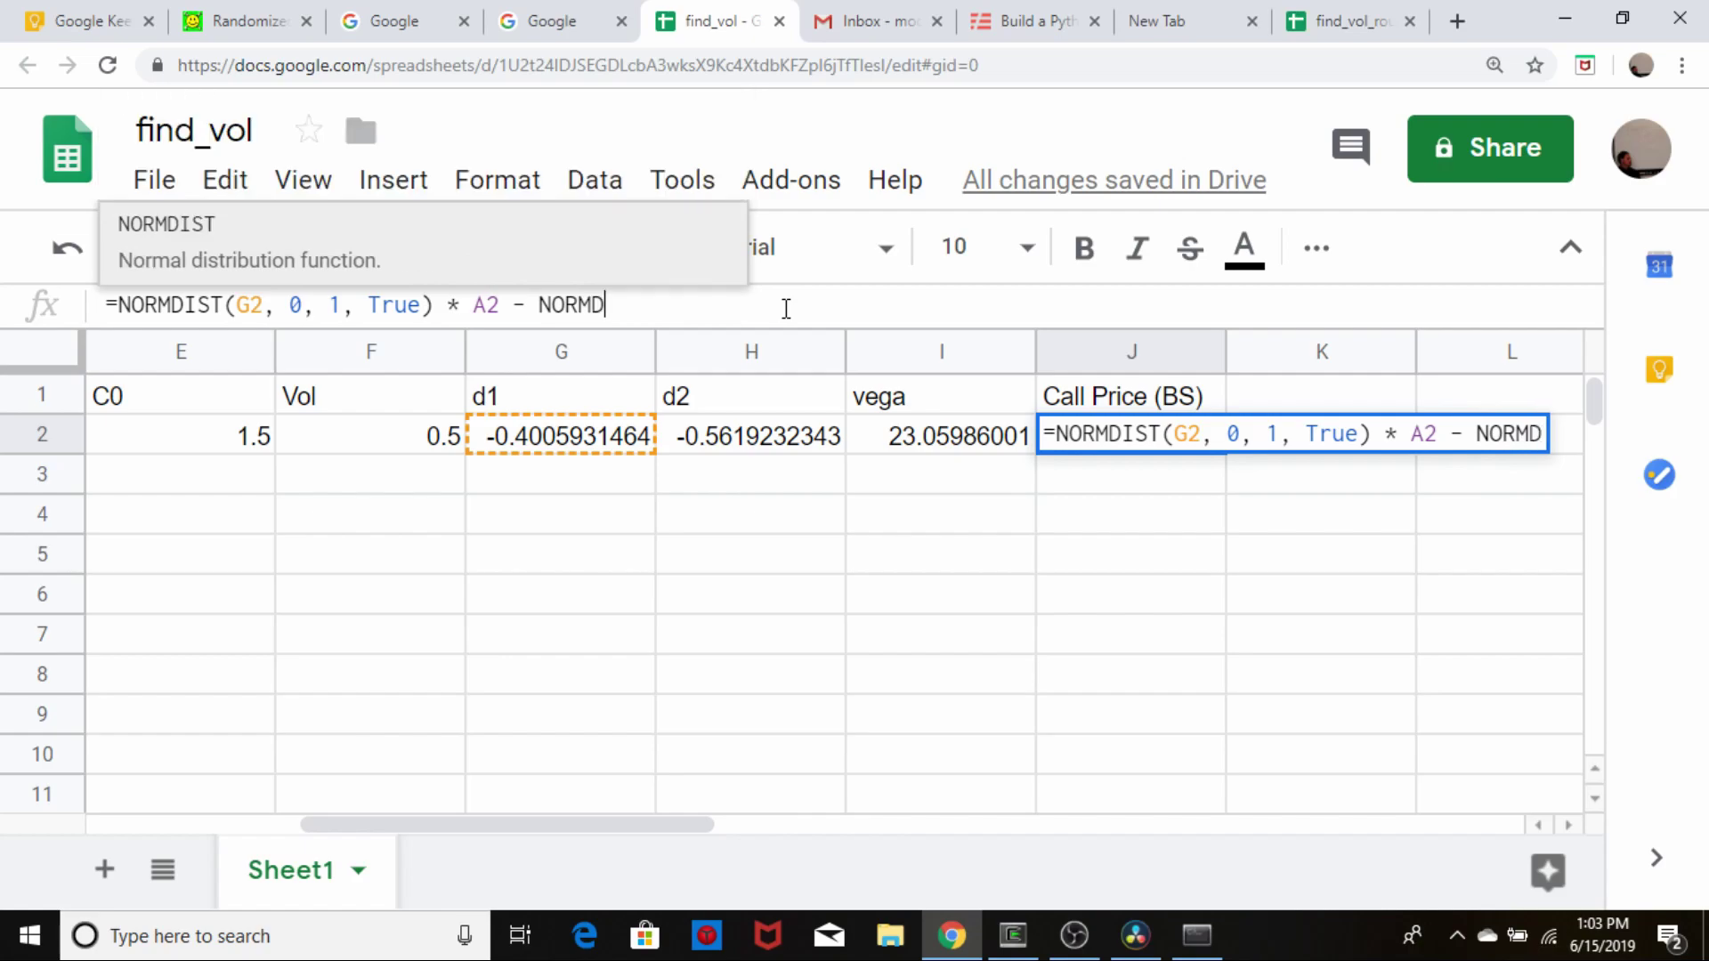
pyautogui.write('(')
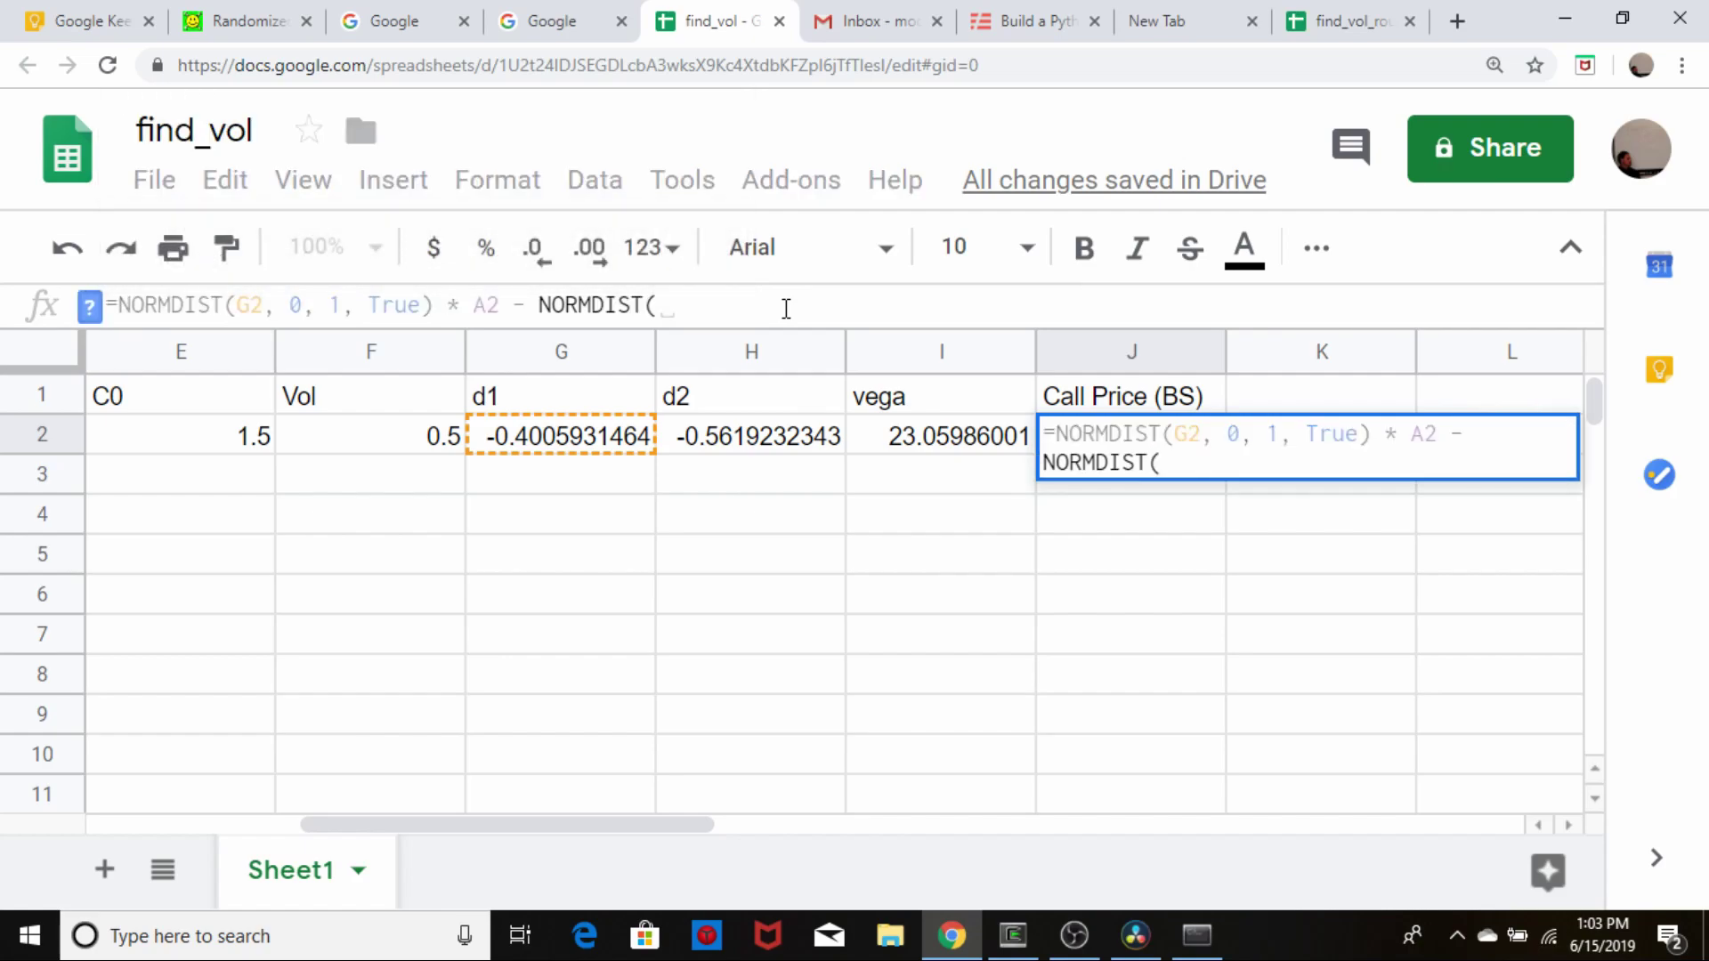
pyautogui.press('Left')
pyautogui.press('Left')
pyautogui.press('Left')
pyautogui.press('Left')
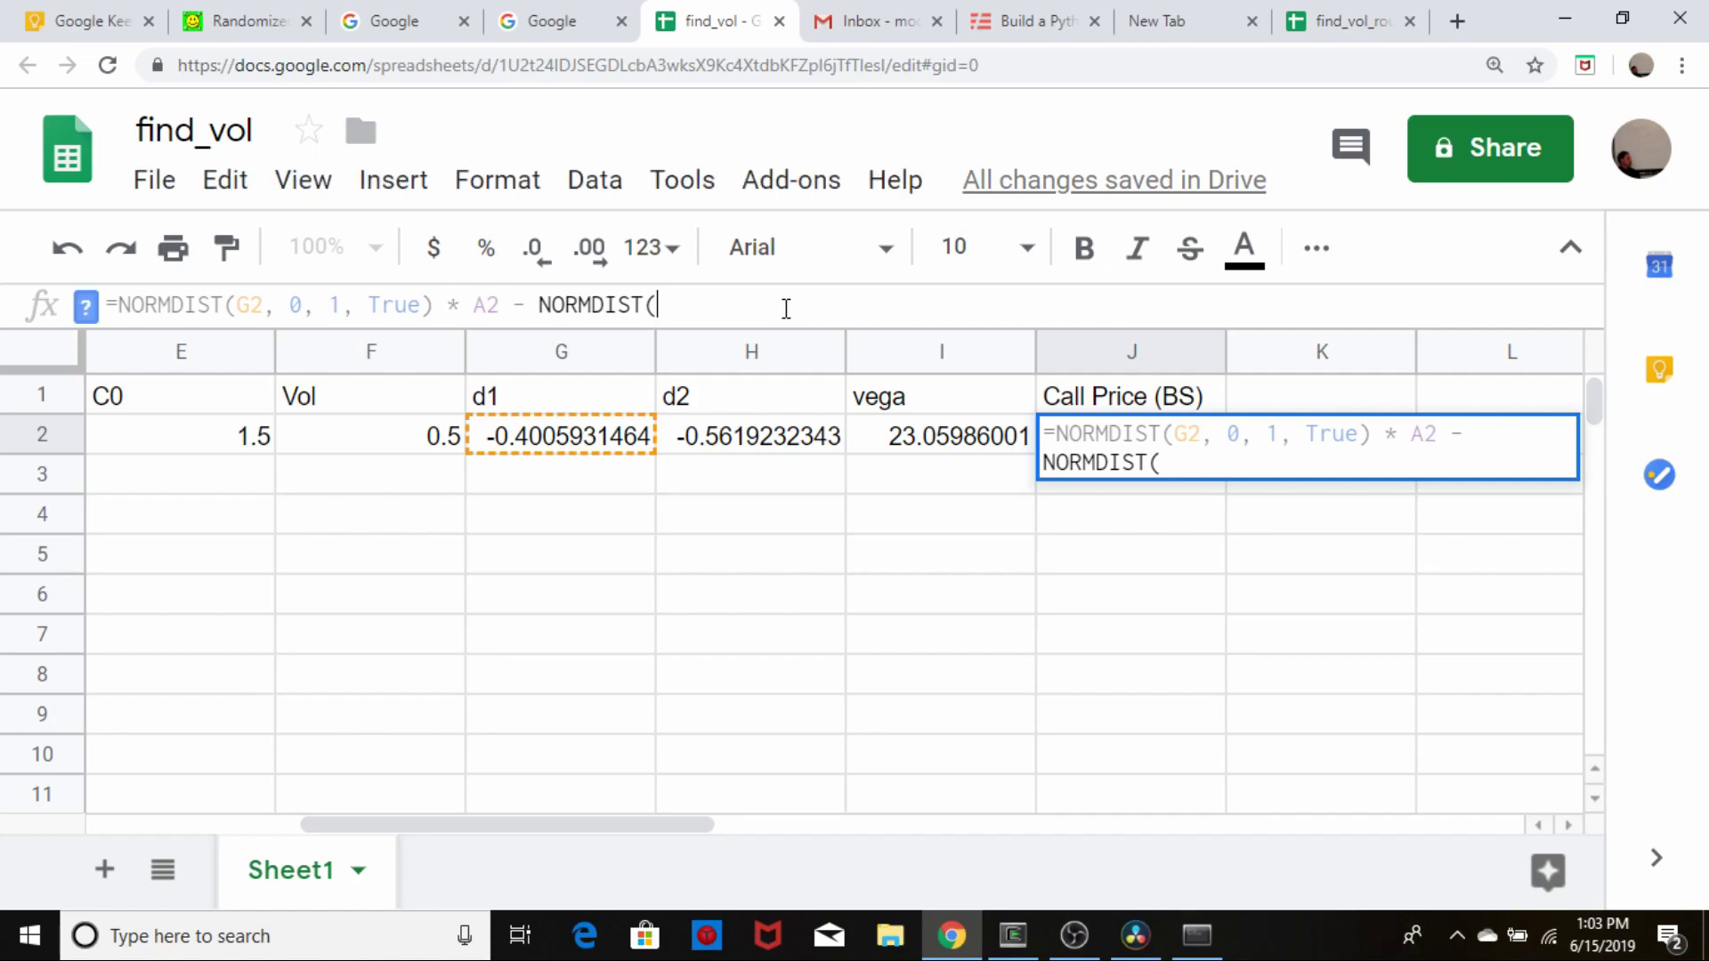
pyautogui.write('h2,')
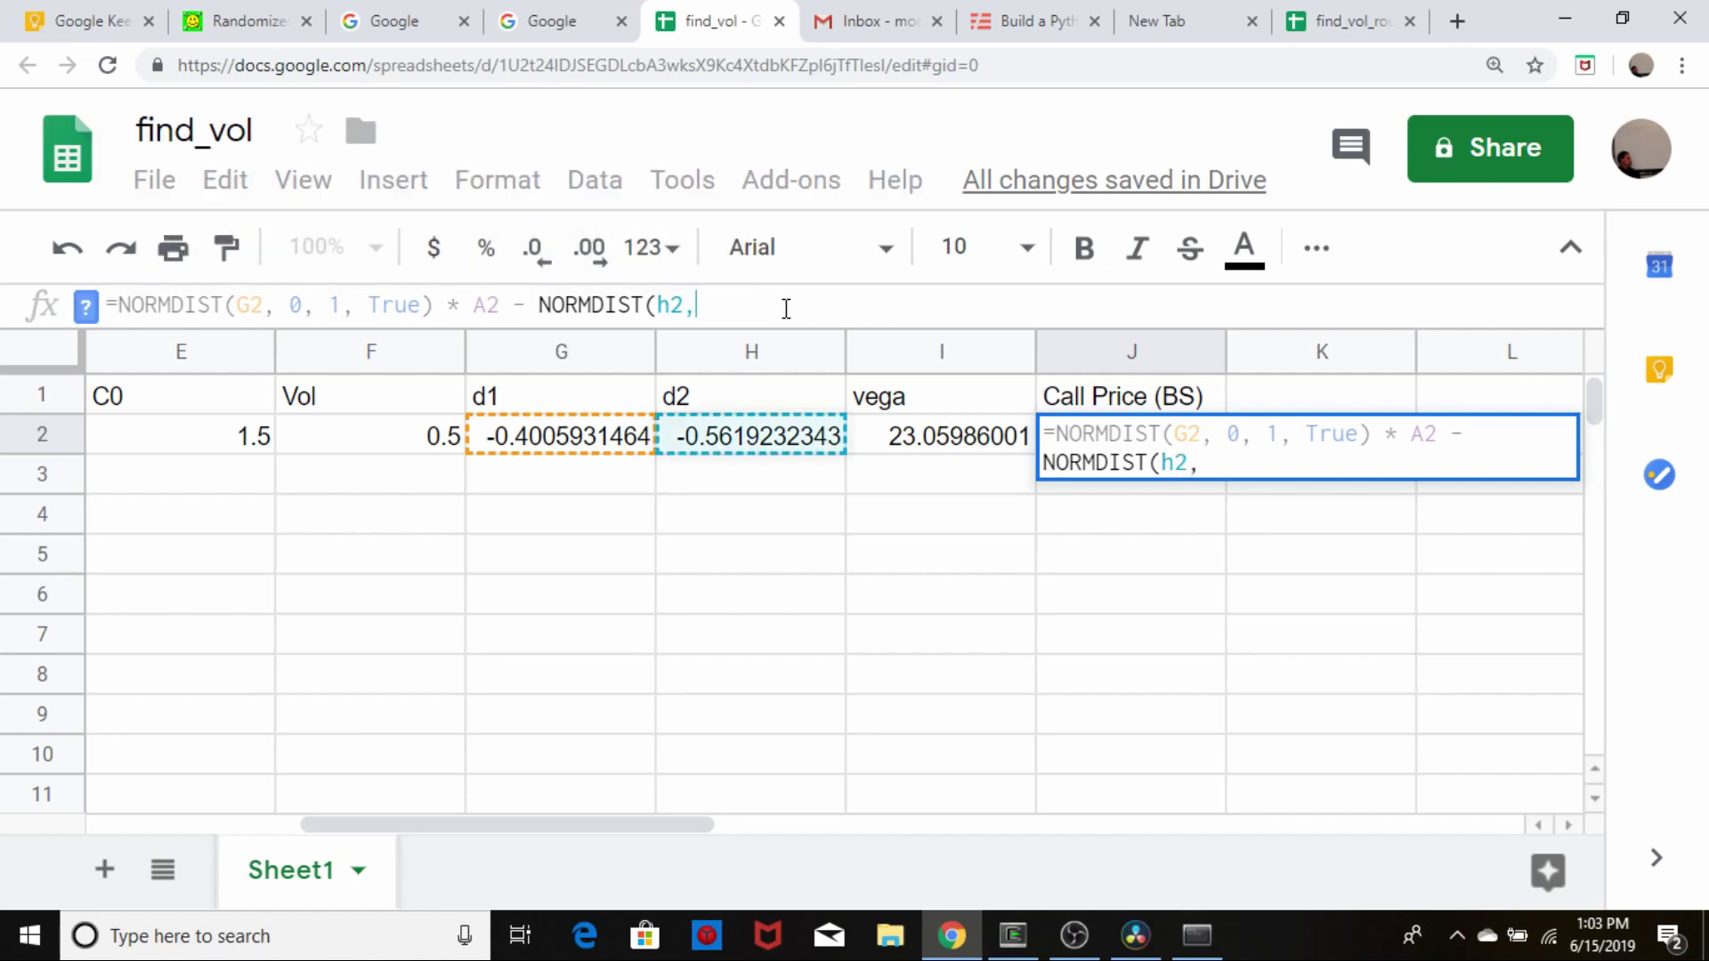
pyautogui.write(' 0, 1, ')
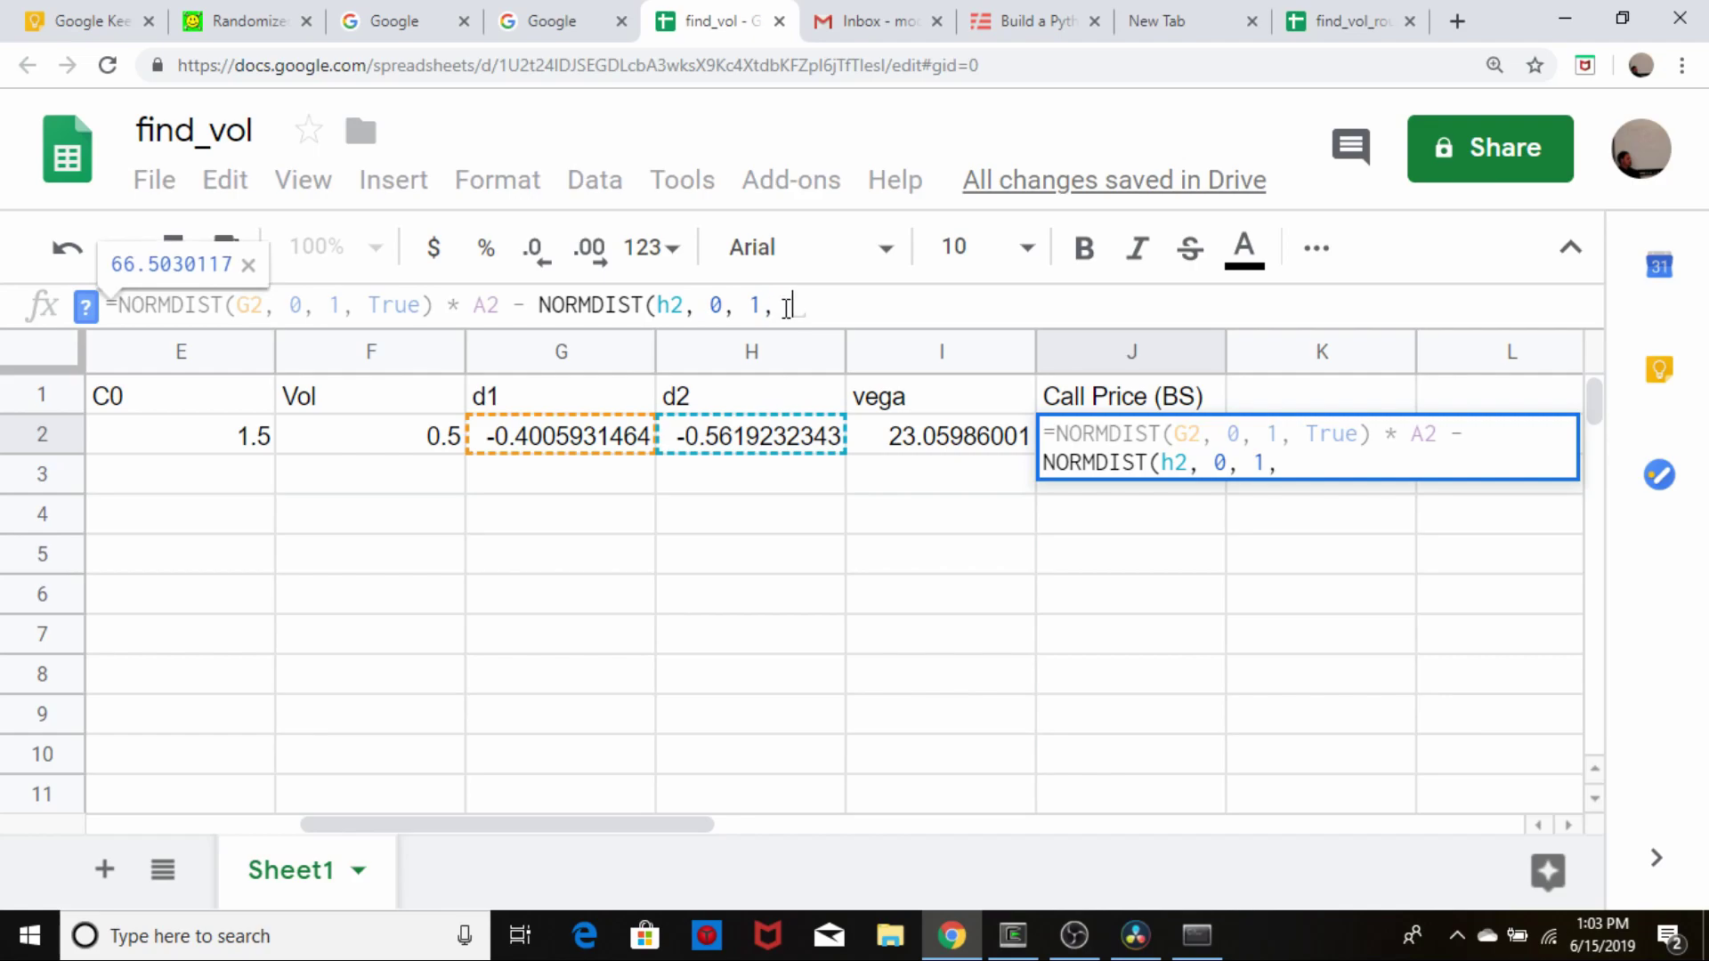
pyautogui.write('True')
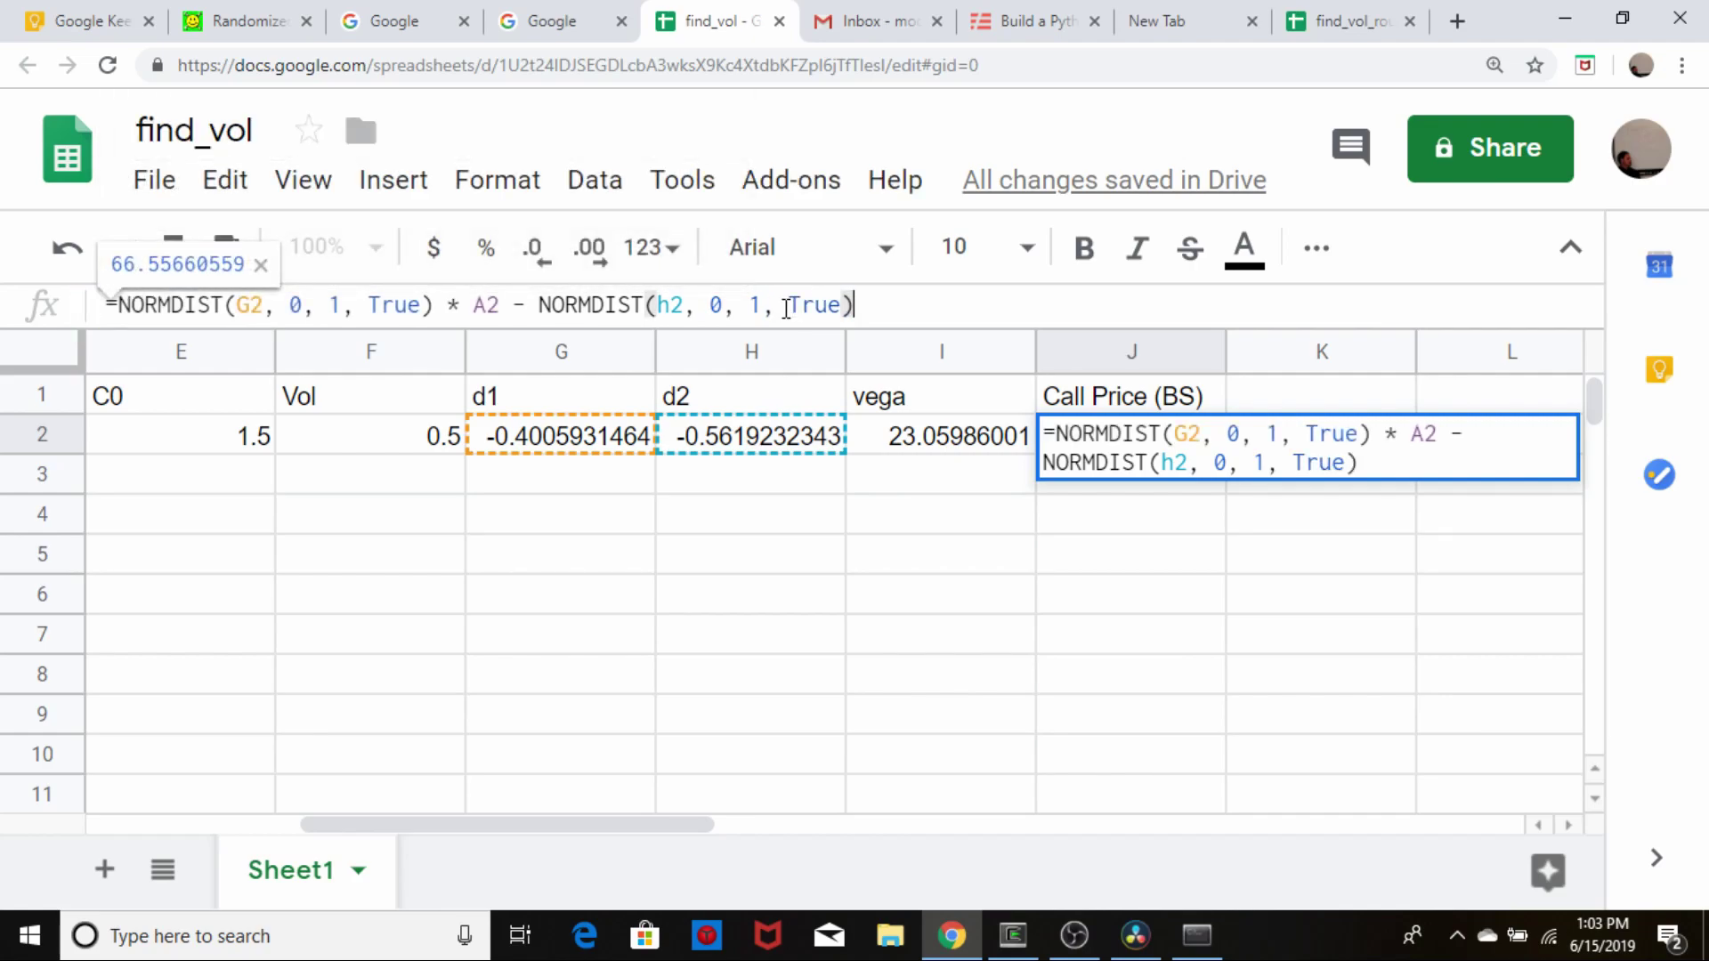
pyautogui.press('Return')
pyautogui.press('Up')
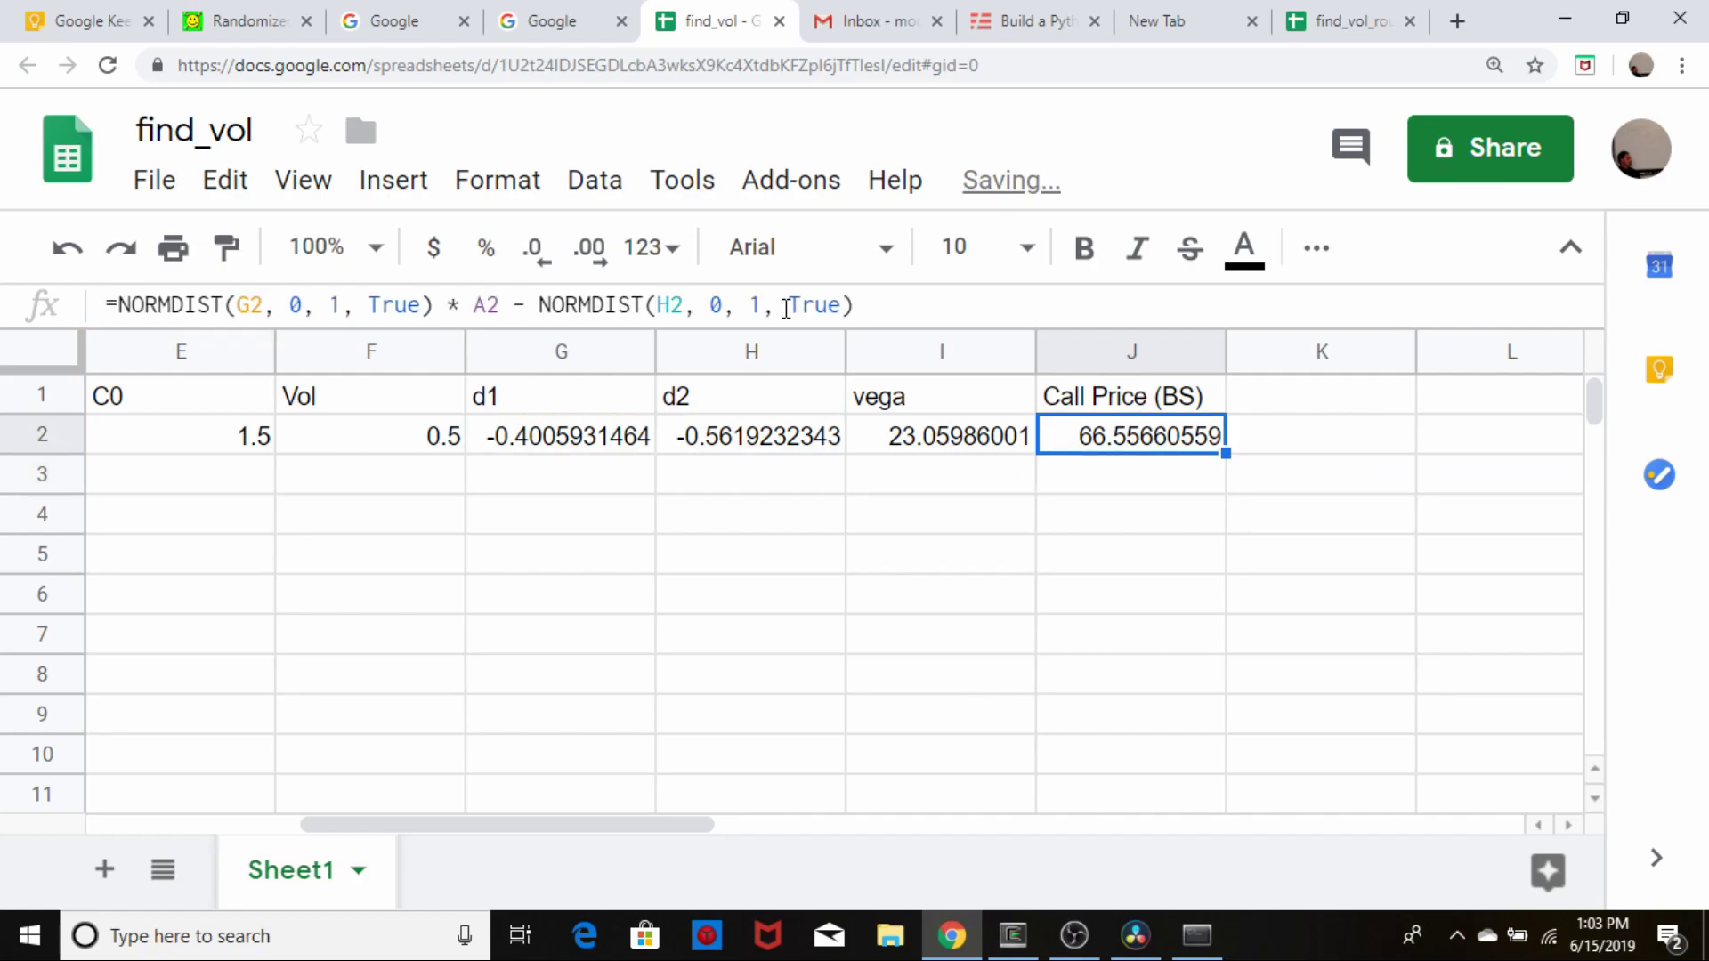
pyautogui.hotkey('alt', 'Tab')
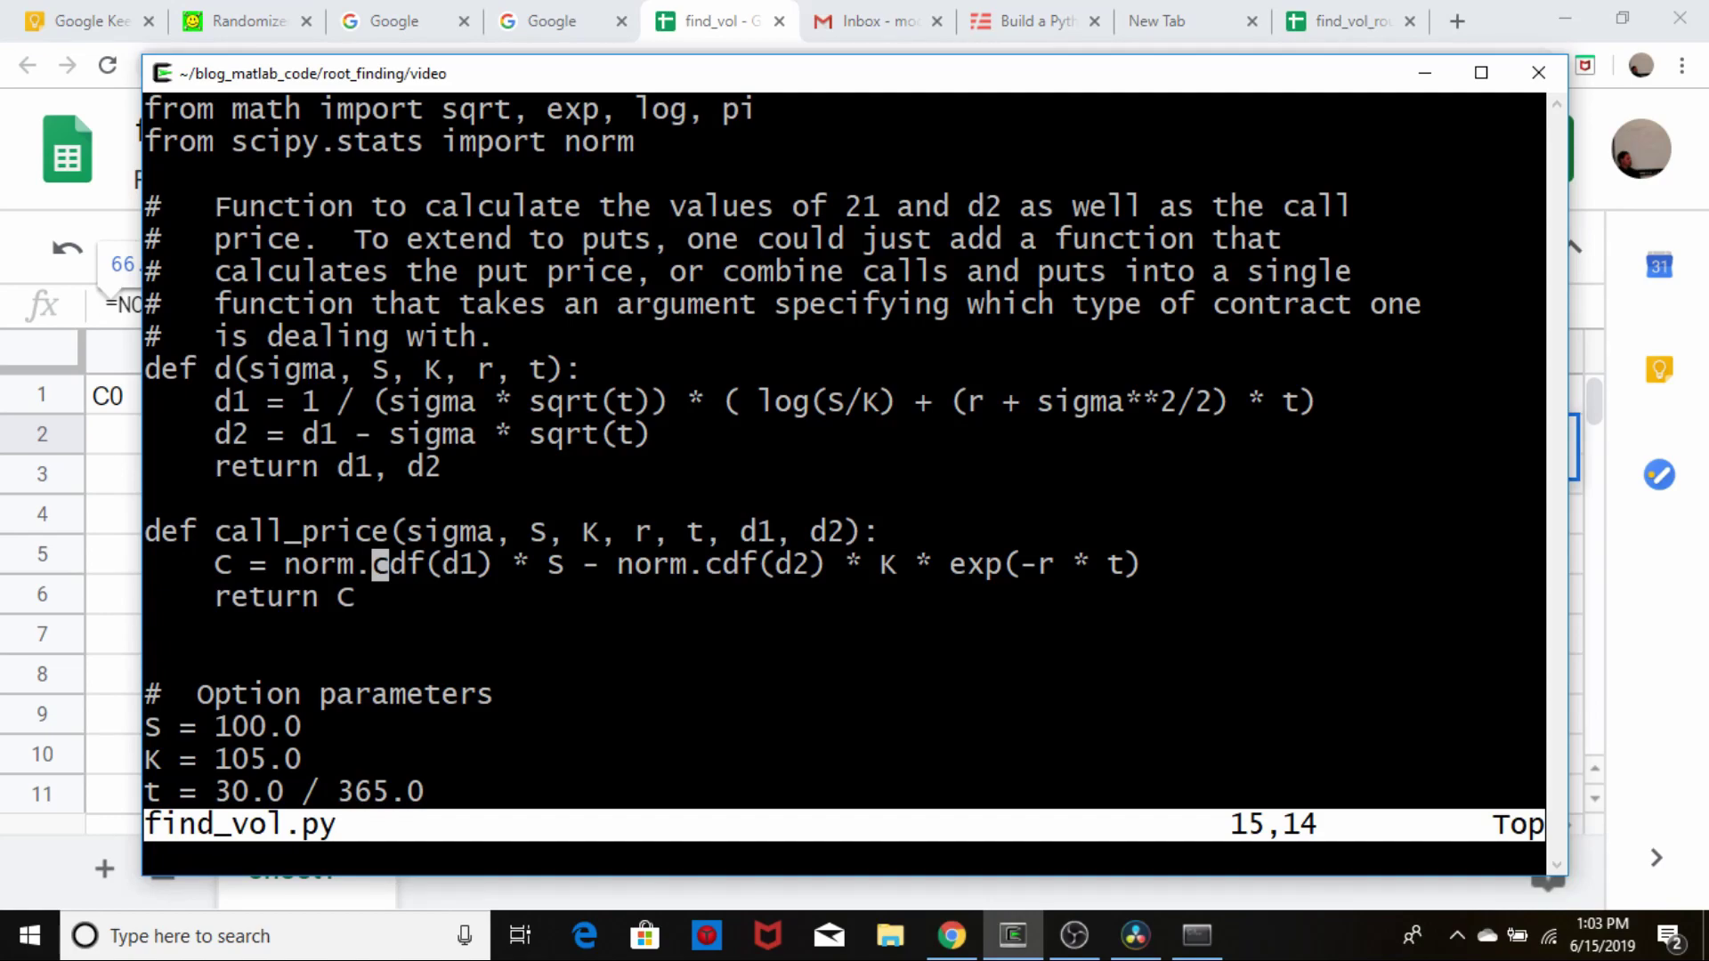
# - Append * B2 * exp(- to J2's call price and locate the rate in D2
pyautogui.hotkey('alt', 'Tab')
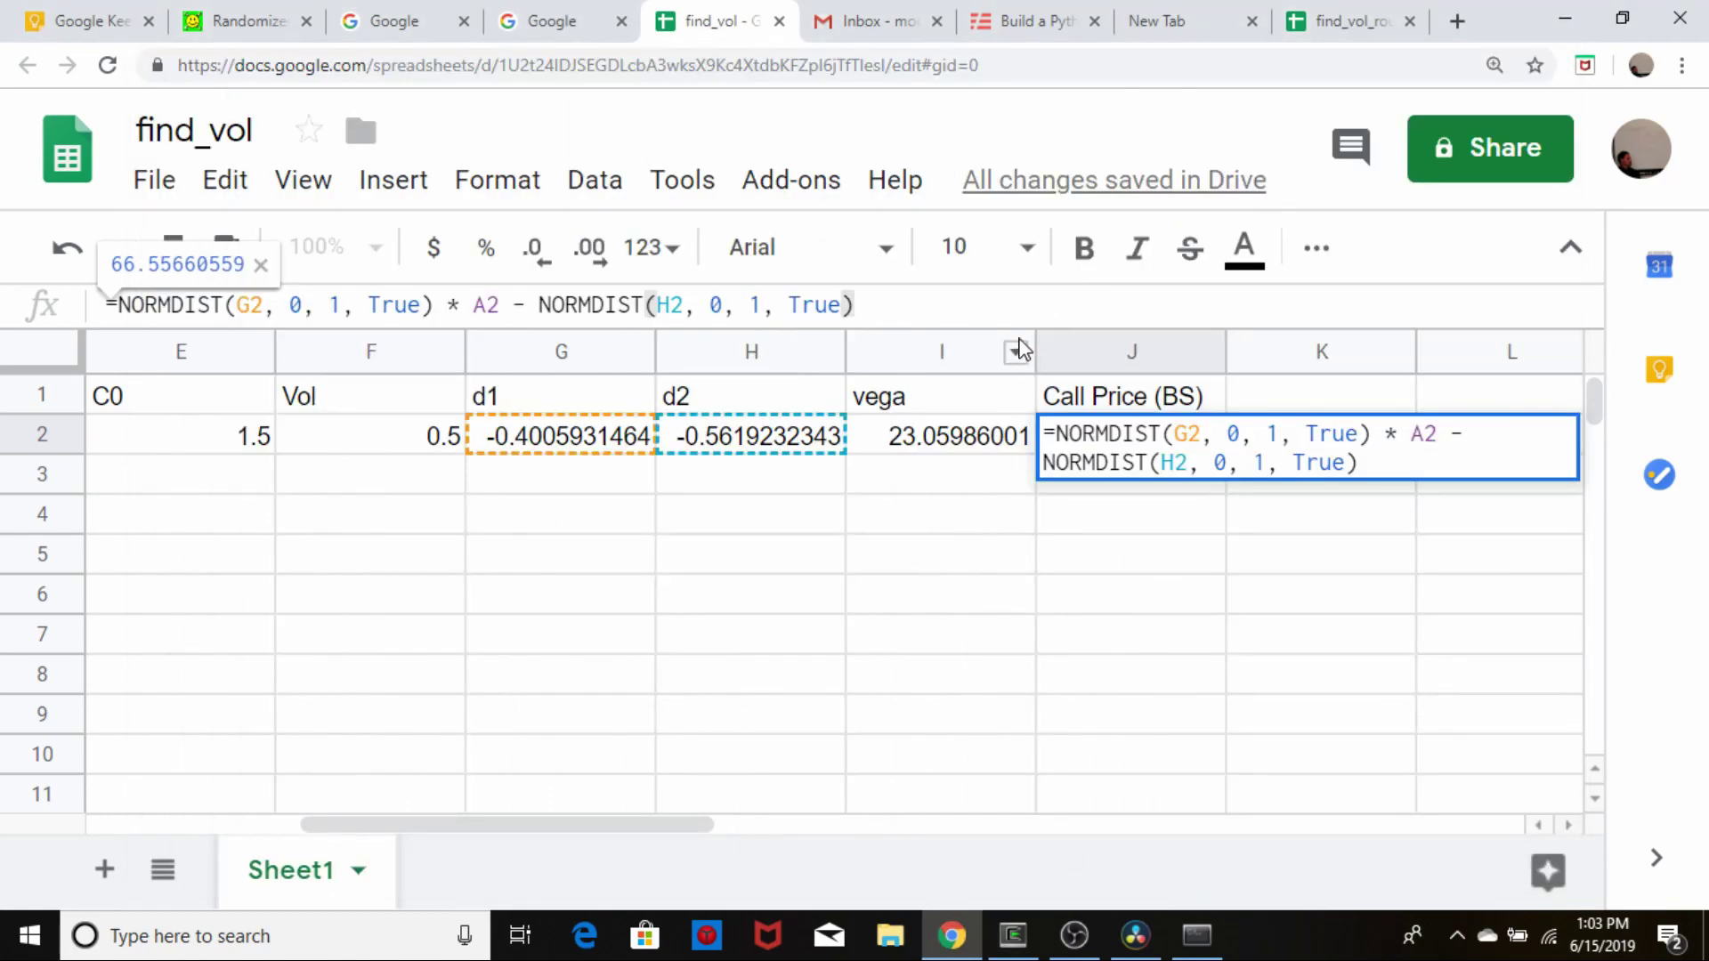
pyautogui.write('*')
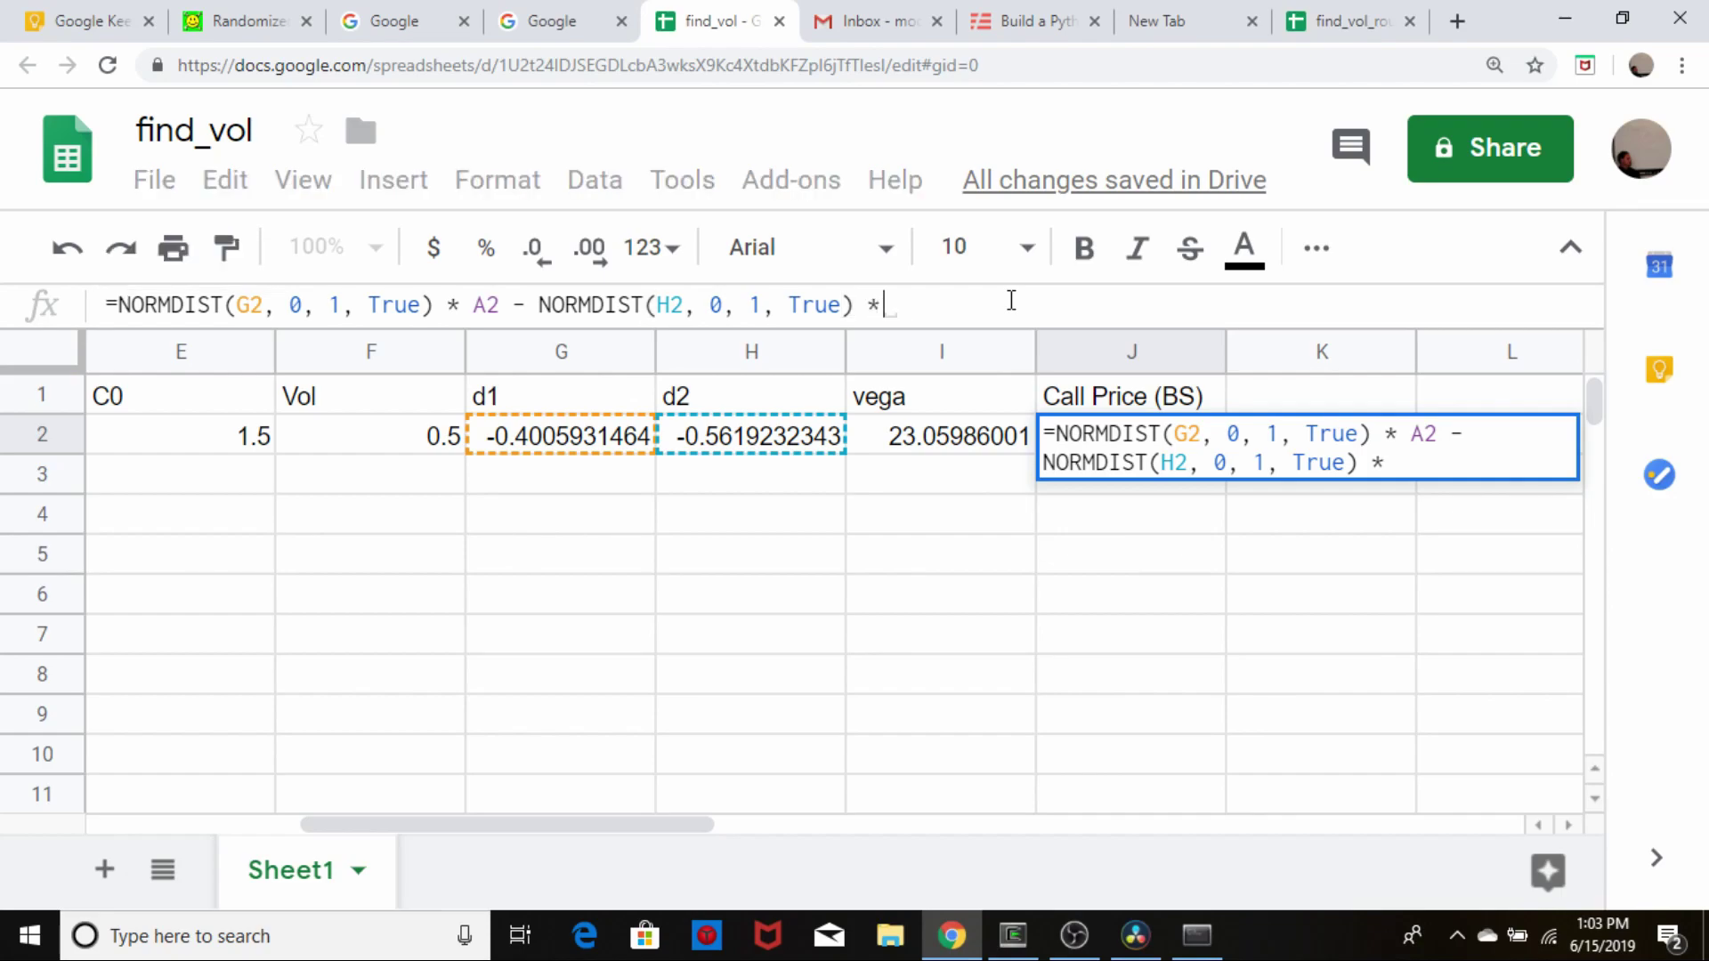
pyautogui.write(' B2 * exp(-')
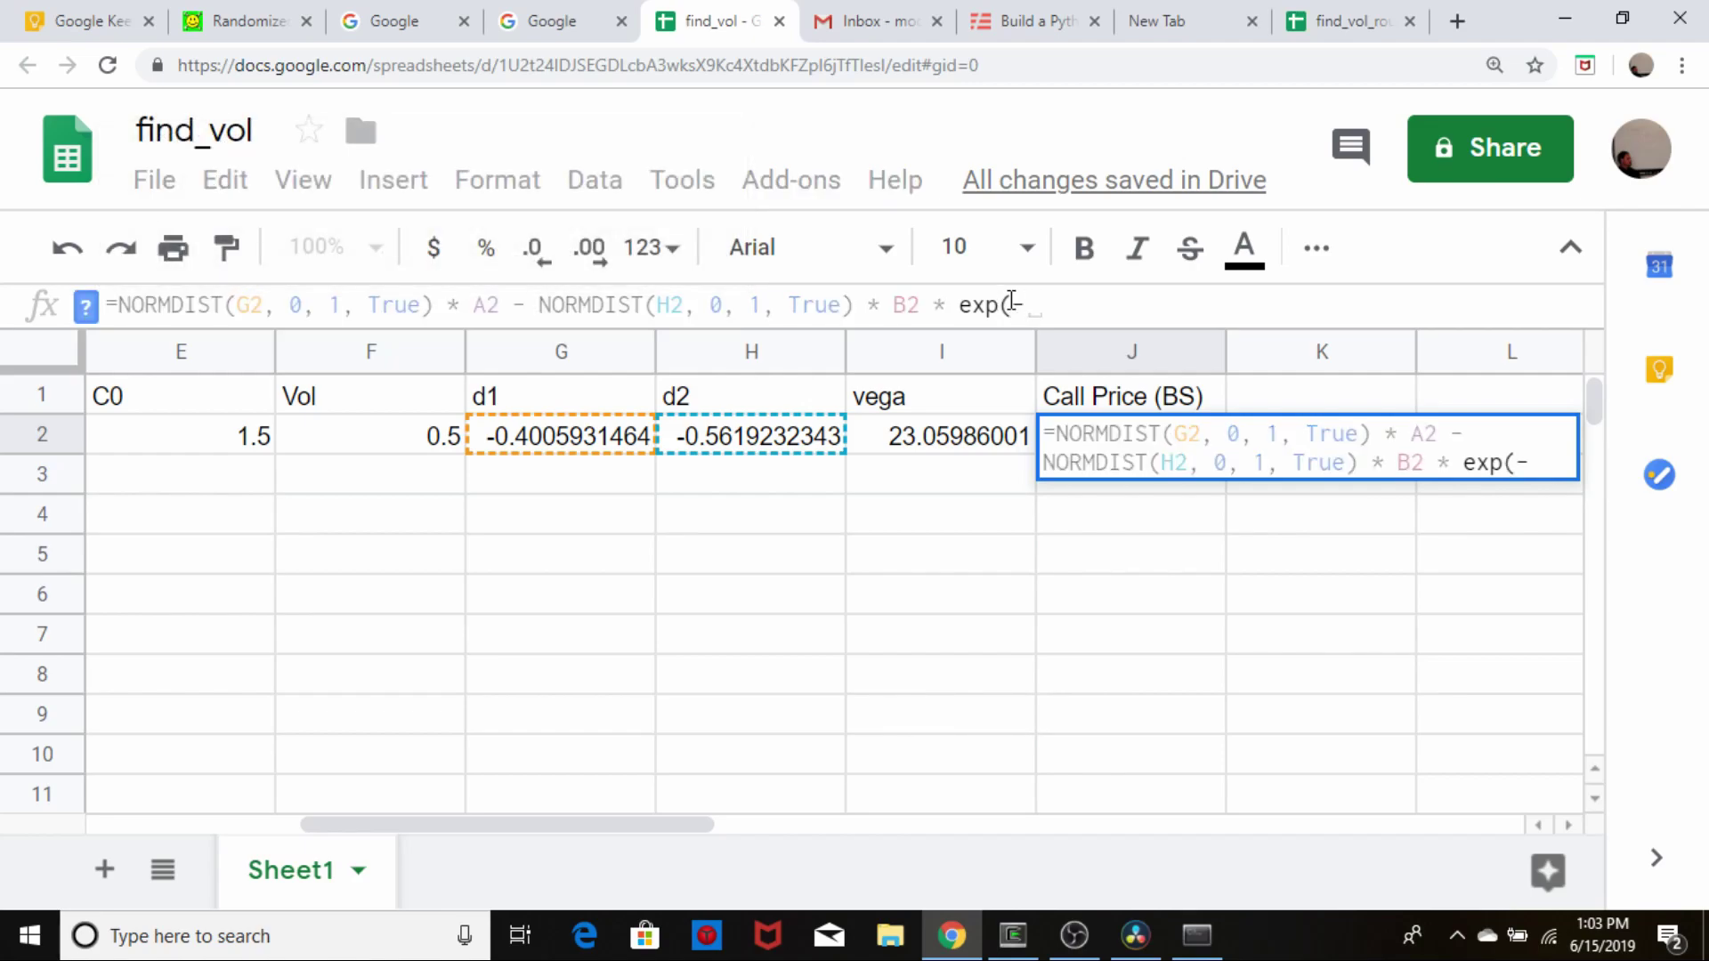
pyautogui.press('Left')
pyautogui.press('Left')
pyautogui.press('Left')
pyautogui.press('Left')
pyautogui.press('Left')
pyautogui.press('Left')
pyautogui.press('Left')
pyautogui.press('Left')
pyautogui.press('Left')
pyautogui.press('Left')
pyautogui.press('Left')
pyautogui.press('Left')
pyautogui.press('Return')
pyautogui.press('Left')
pyautogui.press('Left')
pyautogui.press('Left')
pyautogui.press('Left')
pyautogui.press('Left')
pyautogui.press('Left')
pyautogui.press('Left')
pyautogui.press('Left')
pyautogui.press('Left')
pyautogui.press('Right')
pyautogui.press('Right')
pyautogui.press('Right')
pyautogui.press('Up')
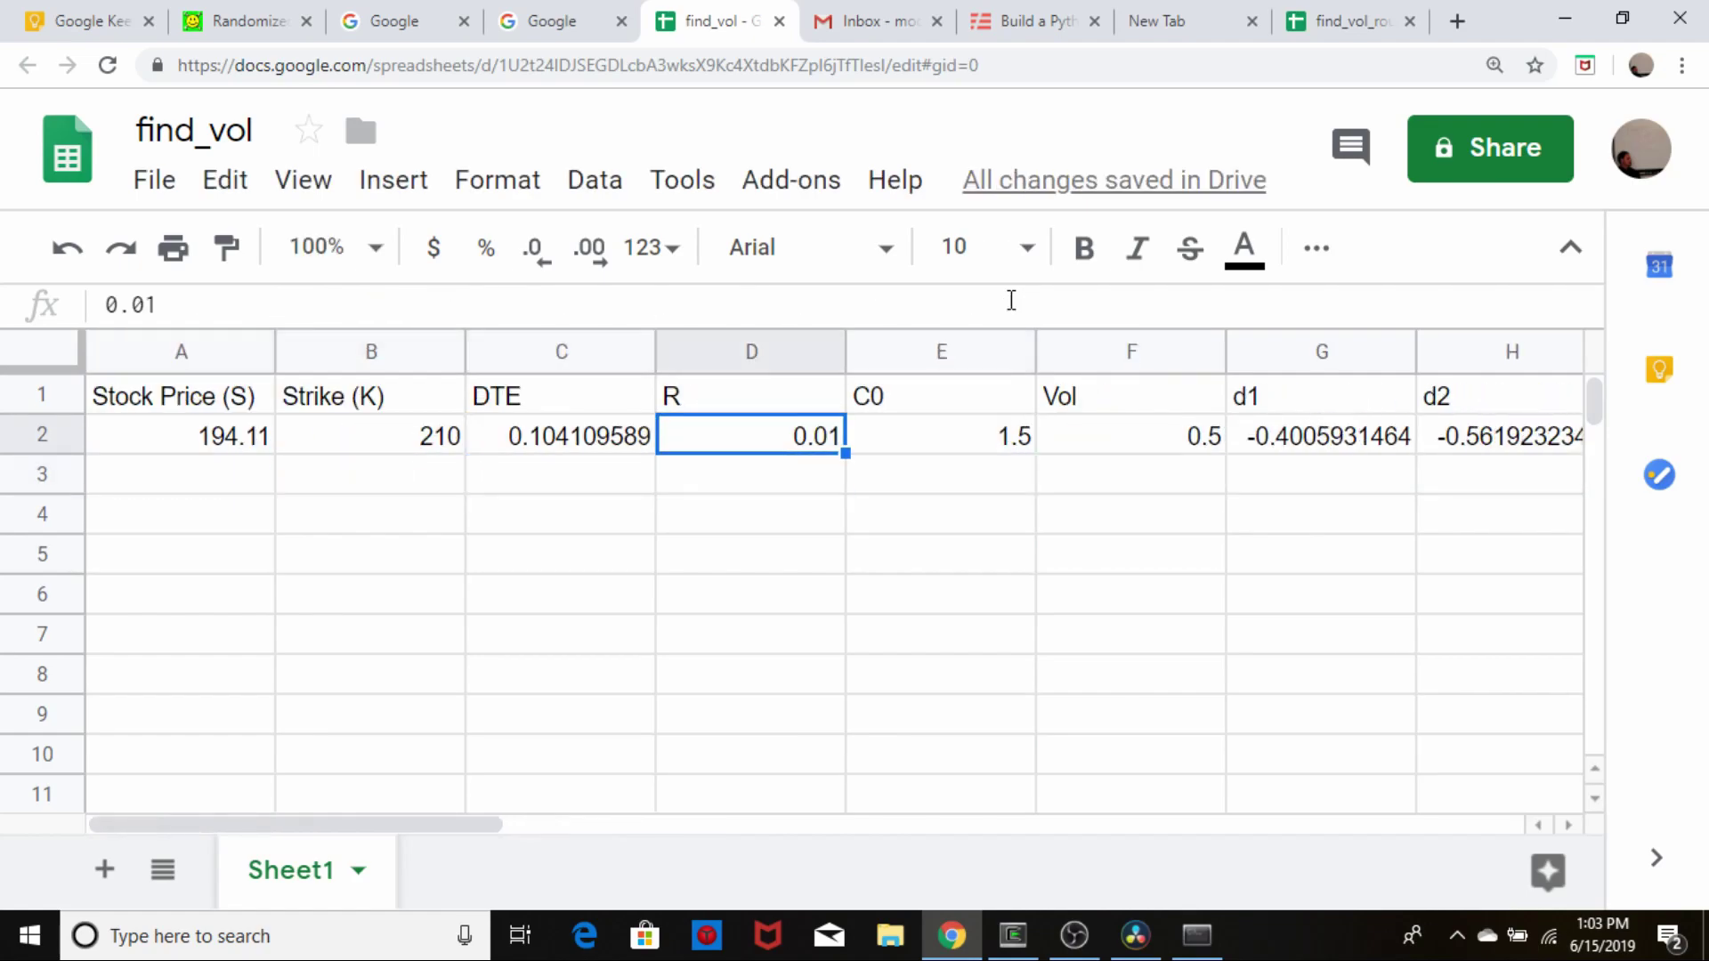
pyautogui.press('Right')
pyautogui.press('Right')
pyautogui.press('Right')
pyautogui.press('Right')
pyautogui.press('Right')
pyautogui.press('Right')
pyautogui.press('Right')
pyautogui.press('Right')
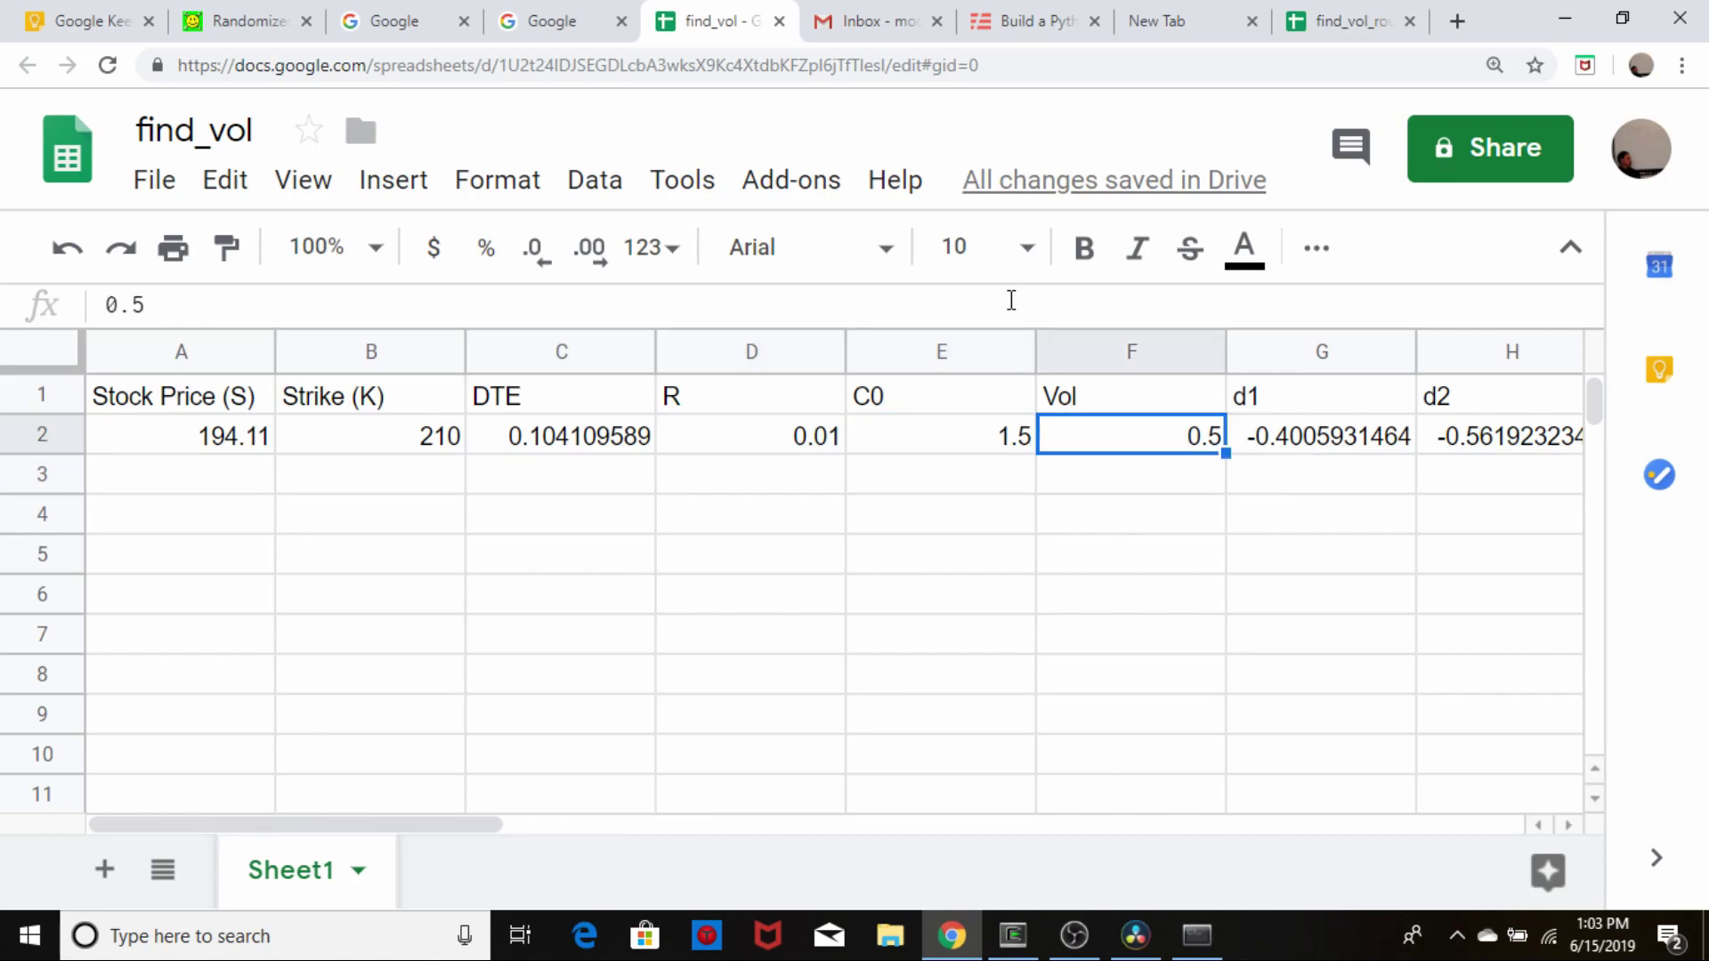
pyautogui.press('Left')
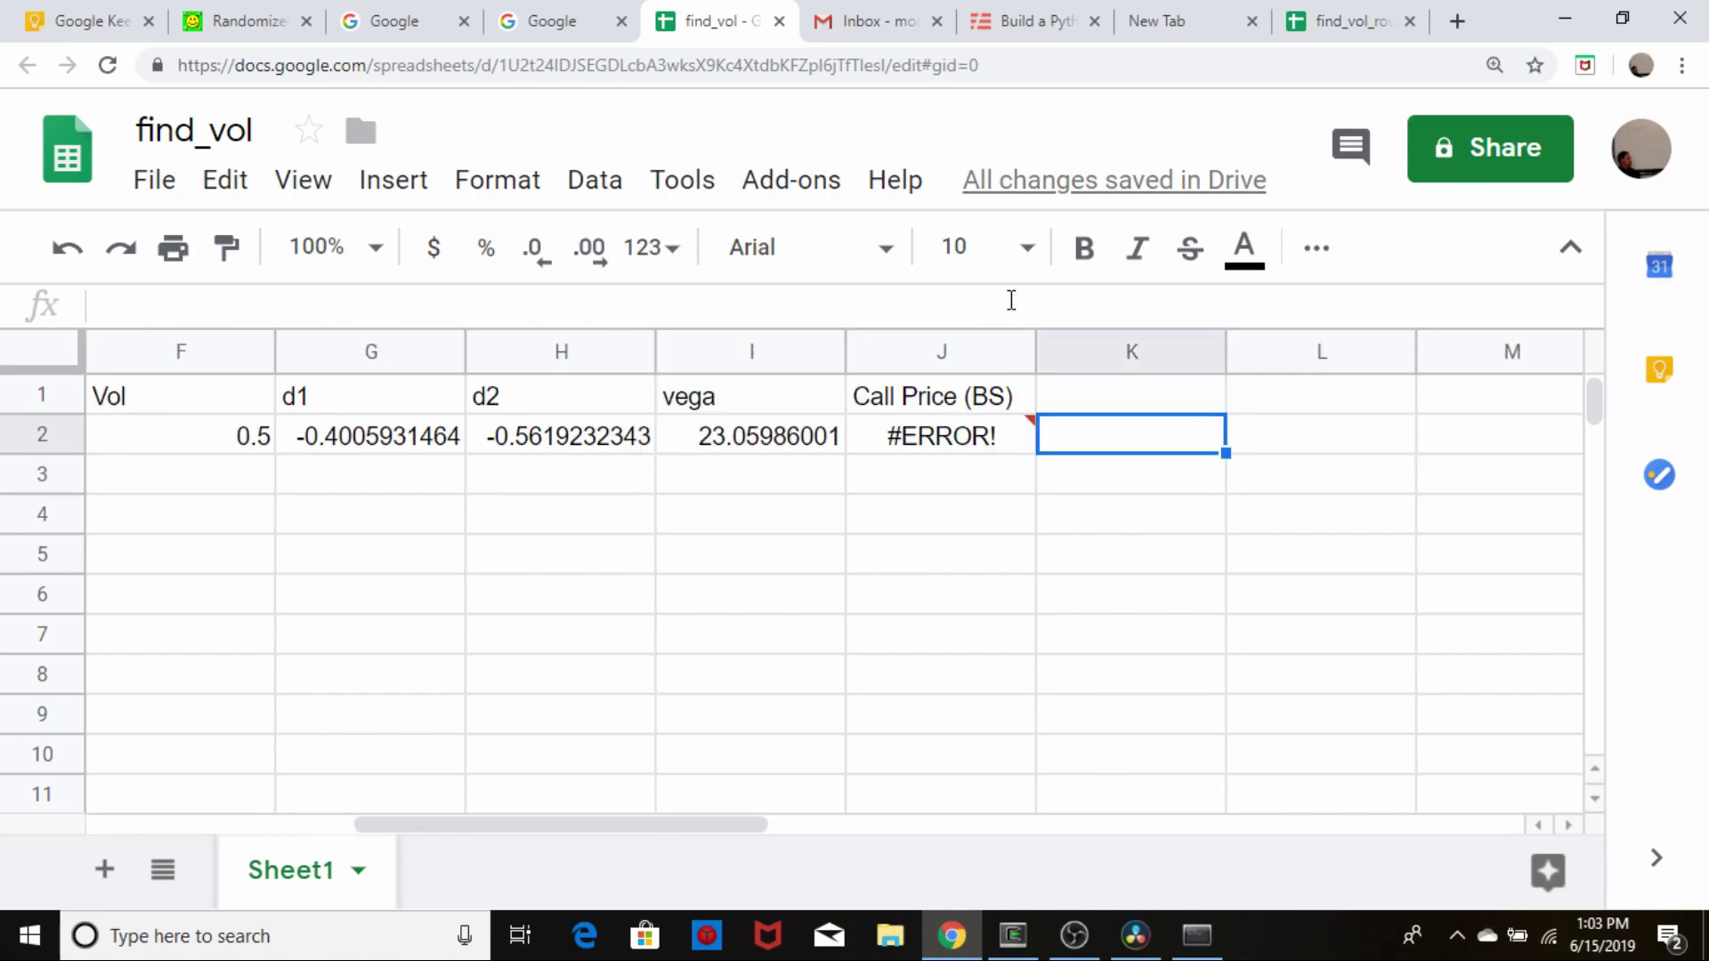
# - Complete J2's exp term as exp(-D2 * C2), giving a call price of 6.618748445
pyautogui.click(970, 441)
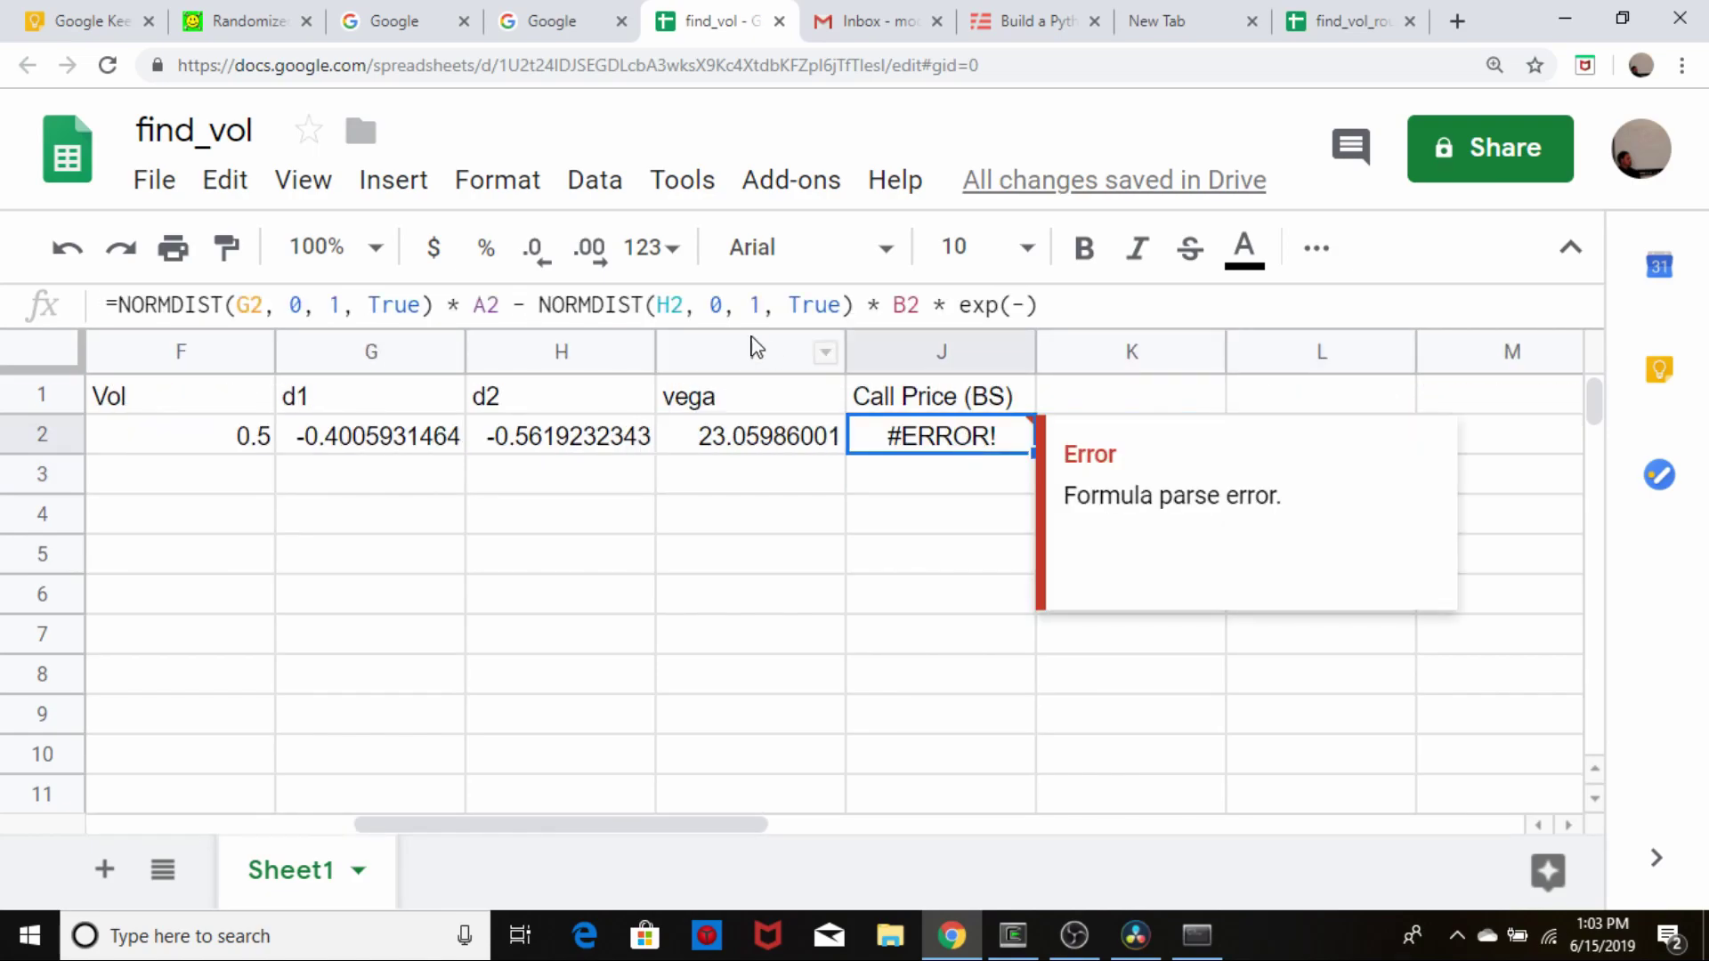
pyautogui.click(1029, 307)
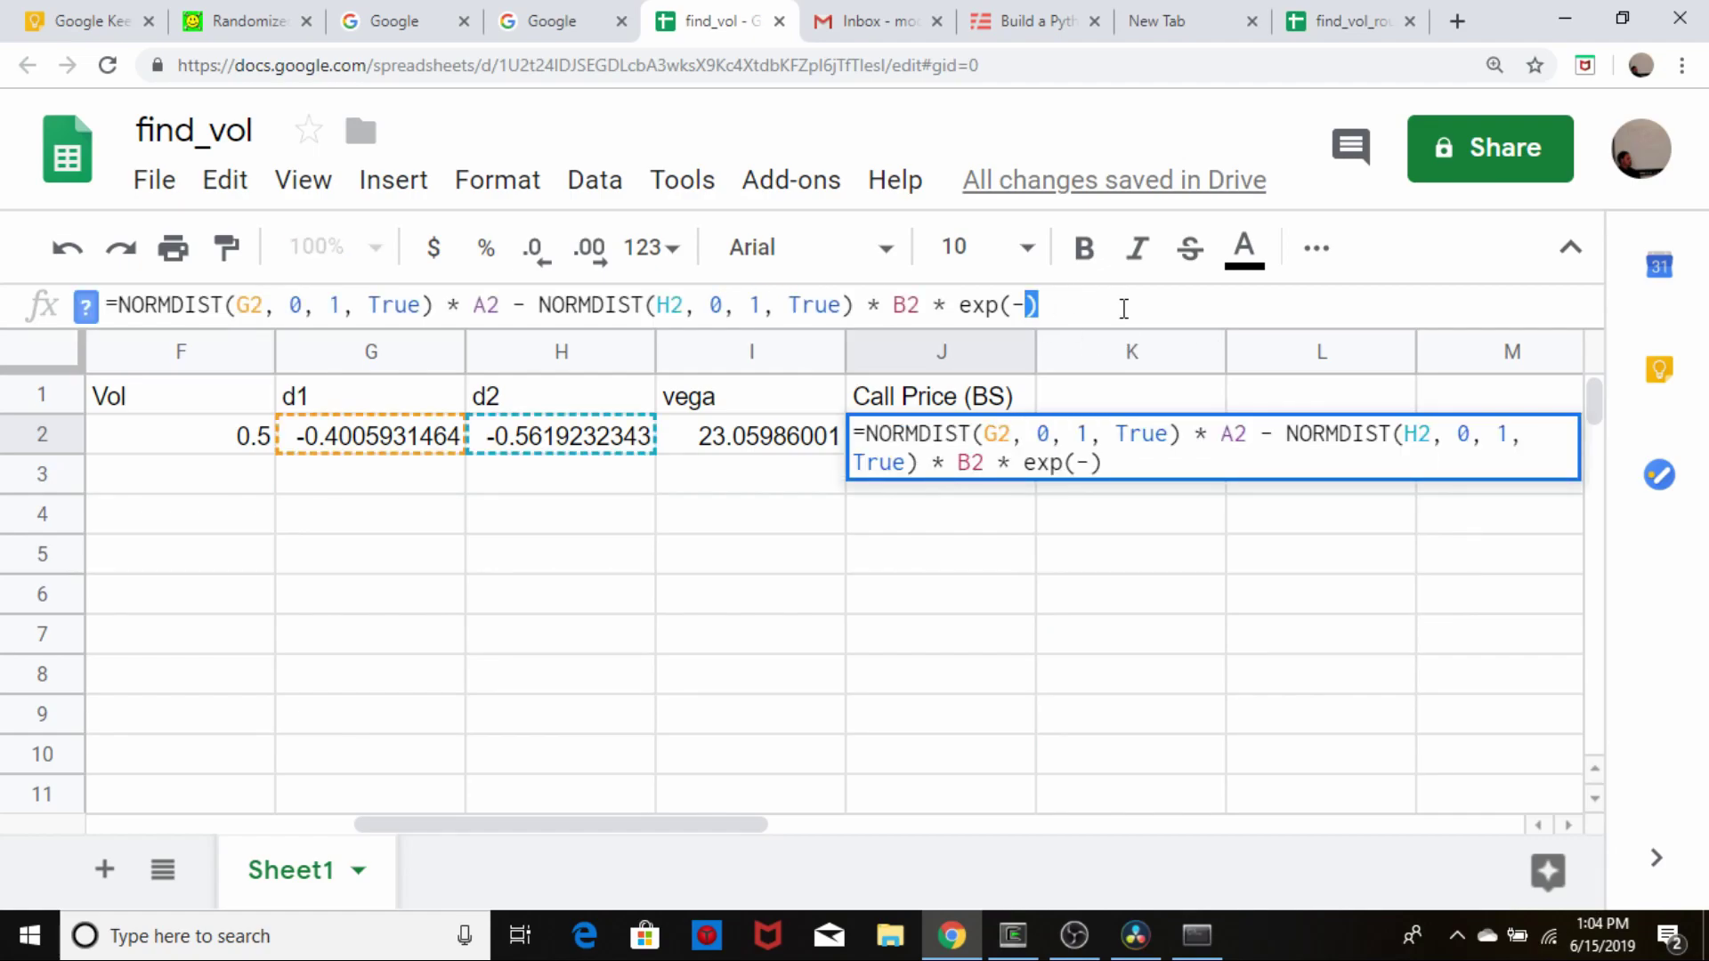
pyautogui.write('d2 *')
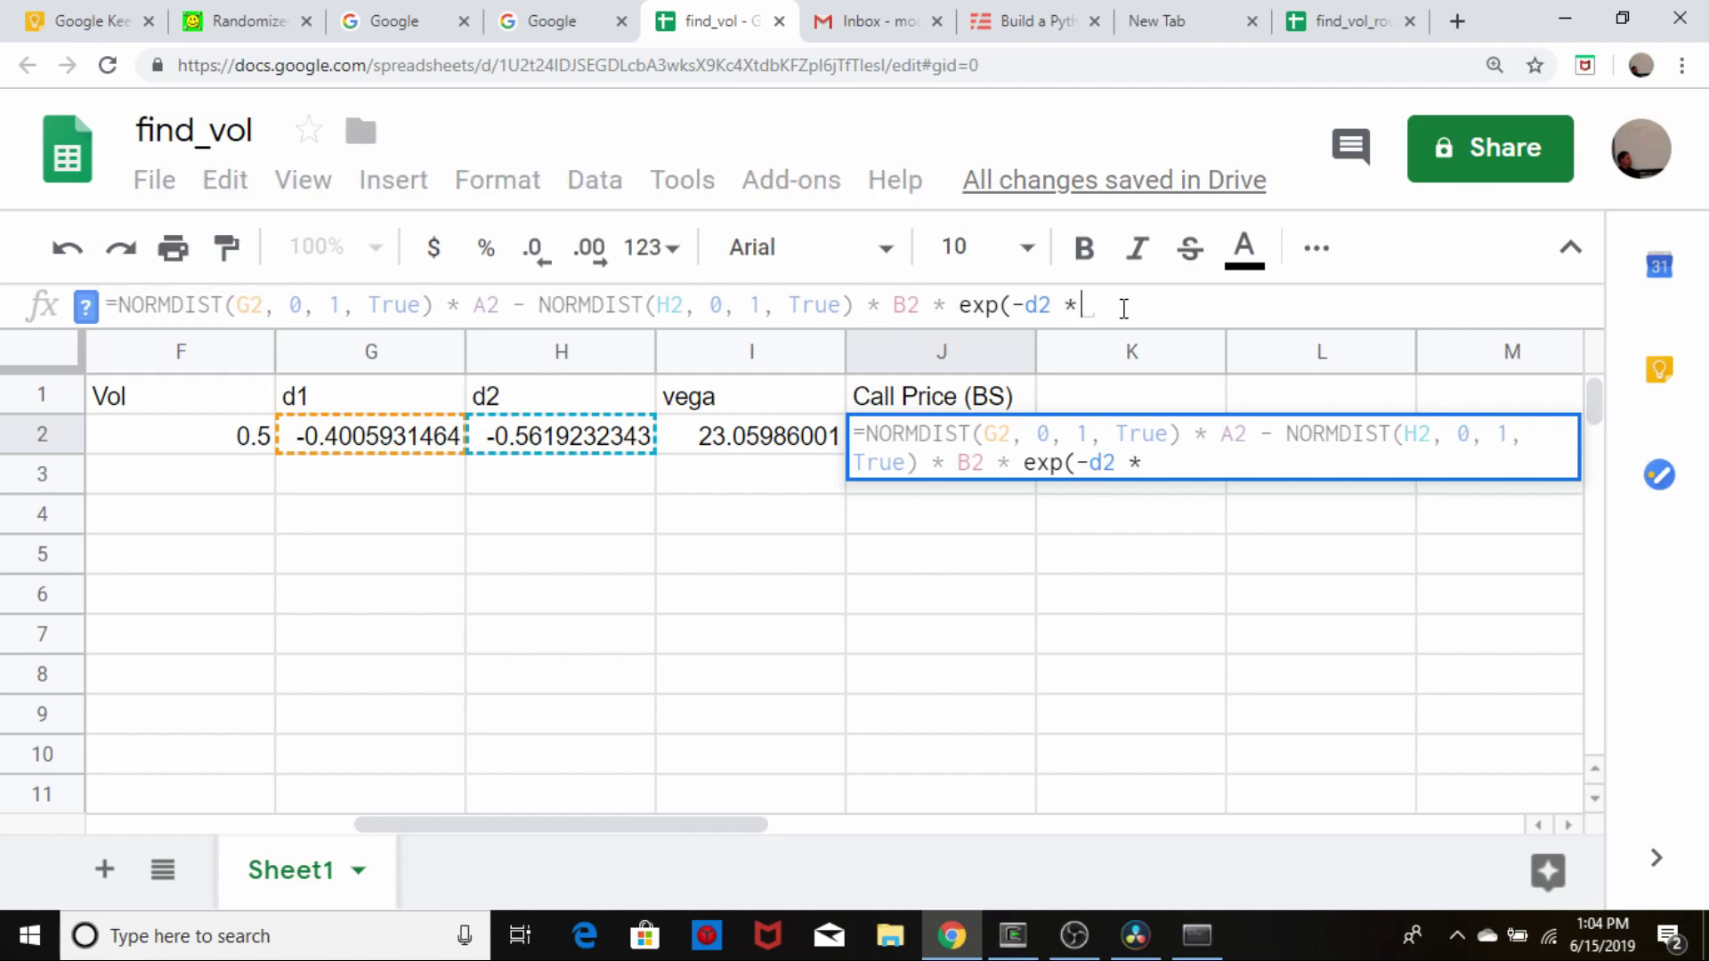
pyautogui.write(' c2')
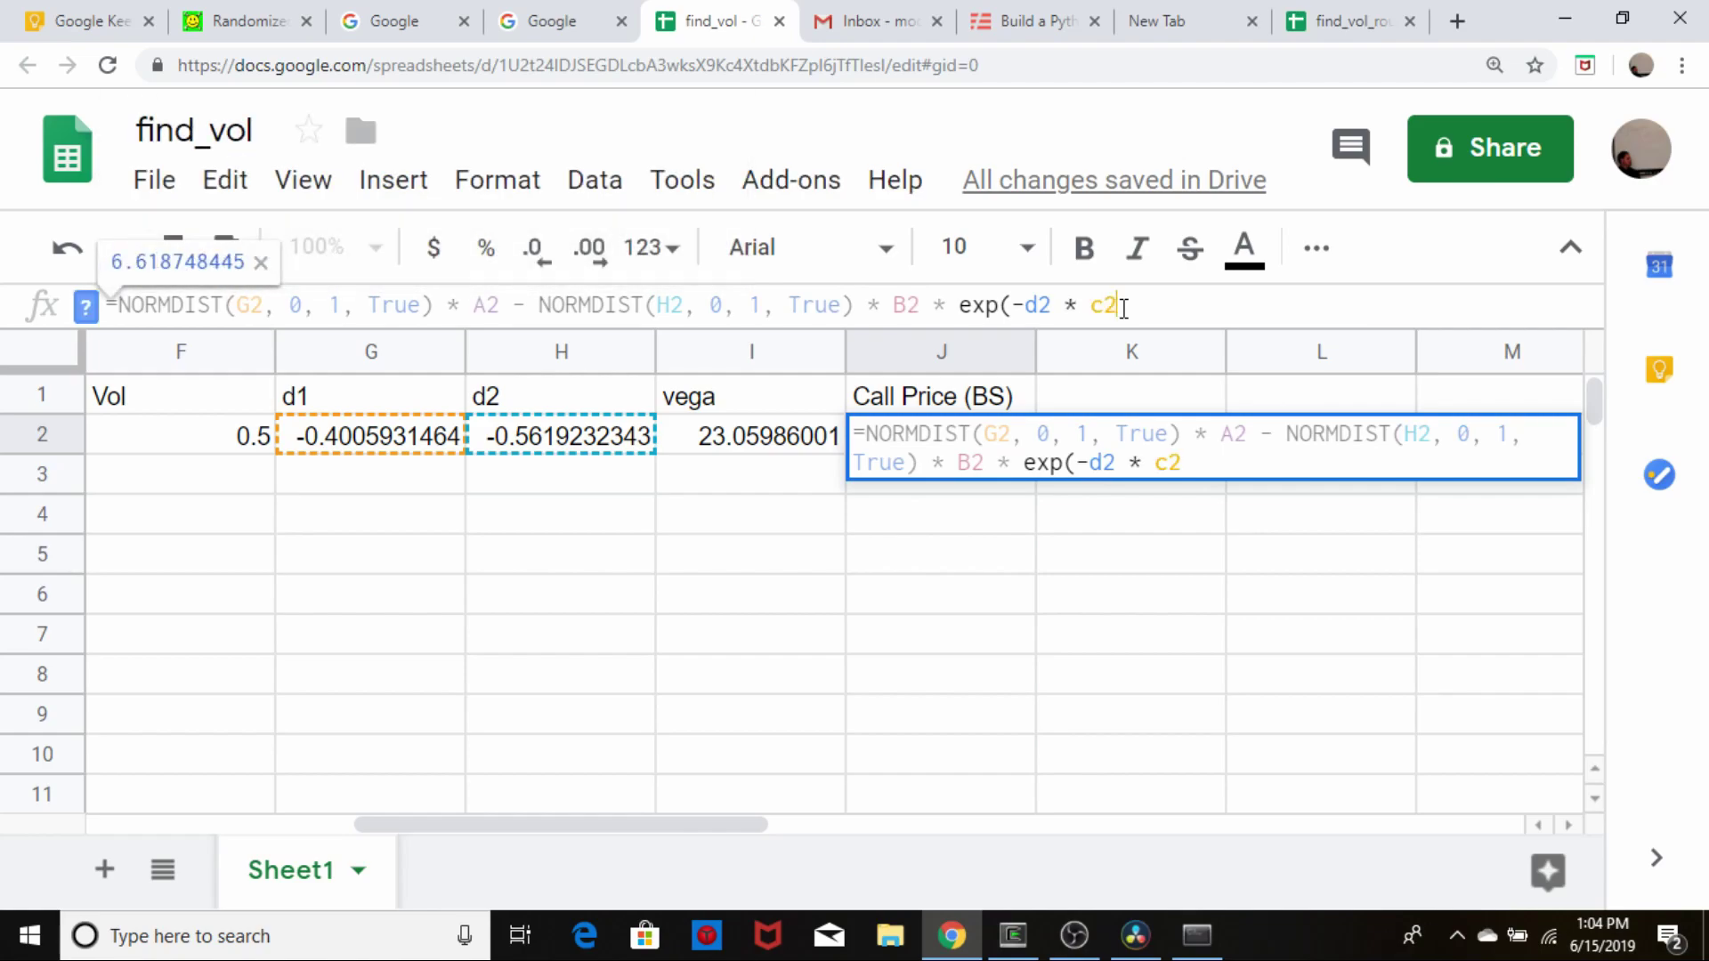
pyautogui.press('Return')
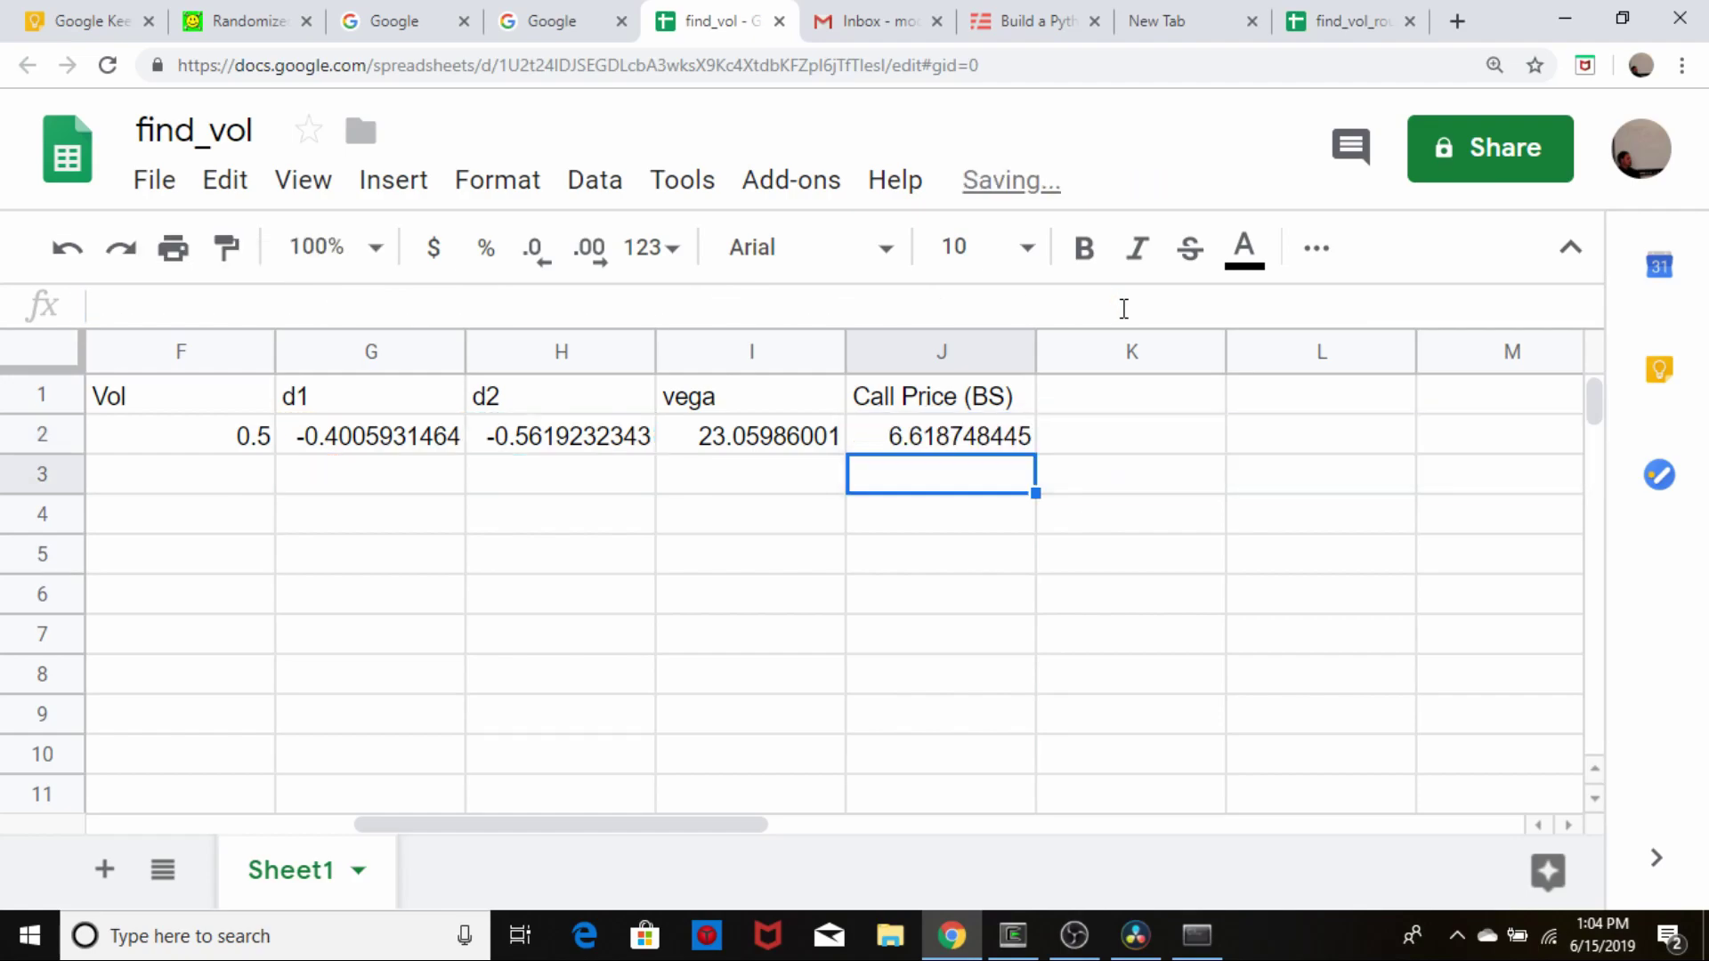
pyautogui.press('Up')
pyautogui.press('Left')
pyautogui.press('Left')
pyautogui.press('Left')
pyautogui.press('Left')
pyautogui.press('Left')
pyautogui.press('Left')
pyautogui.press('Left')
pyautogui.press('Left')
pyautogui.press('Left')
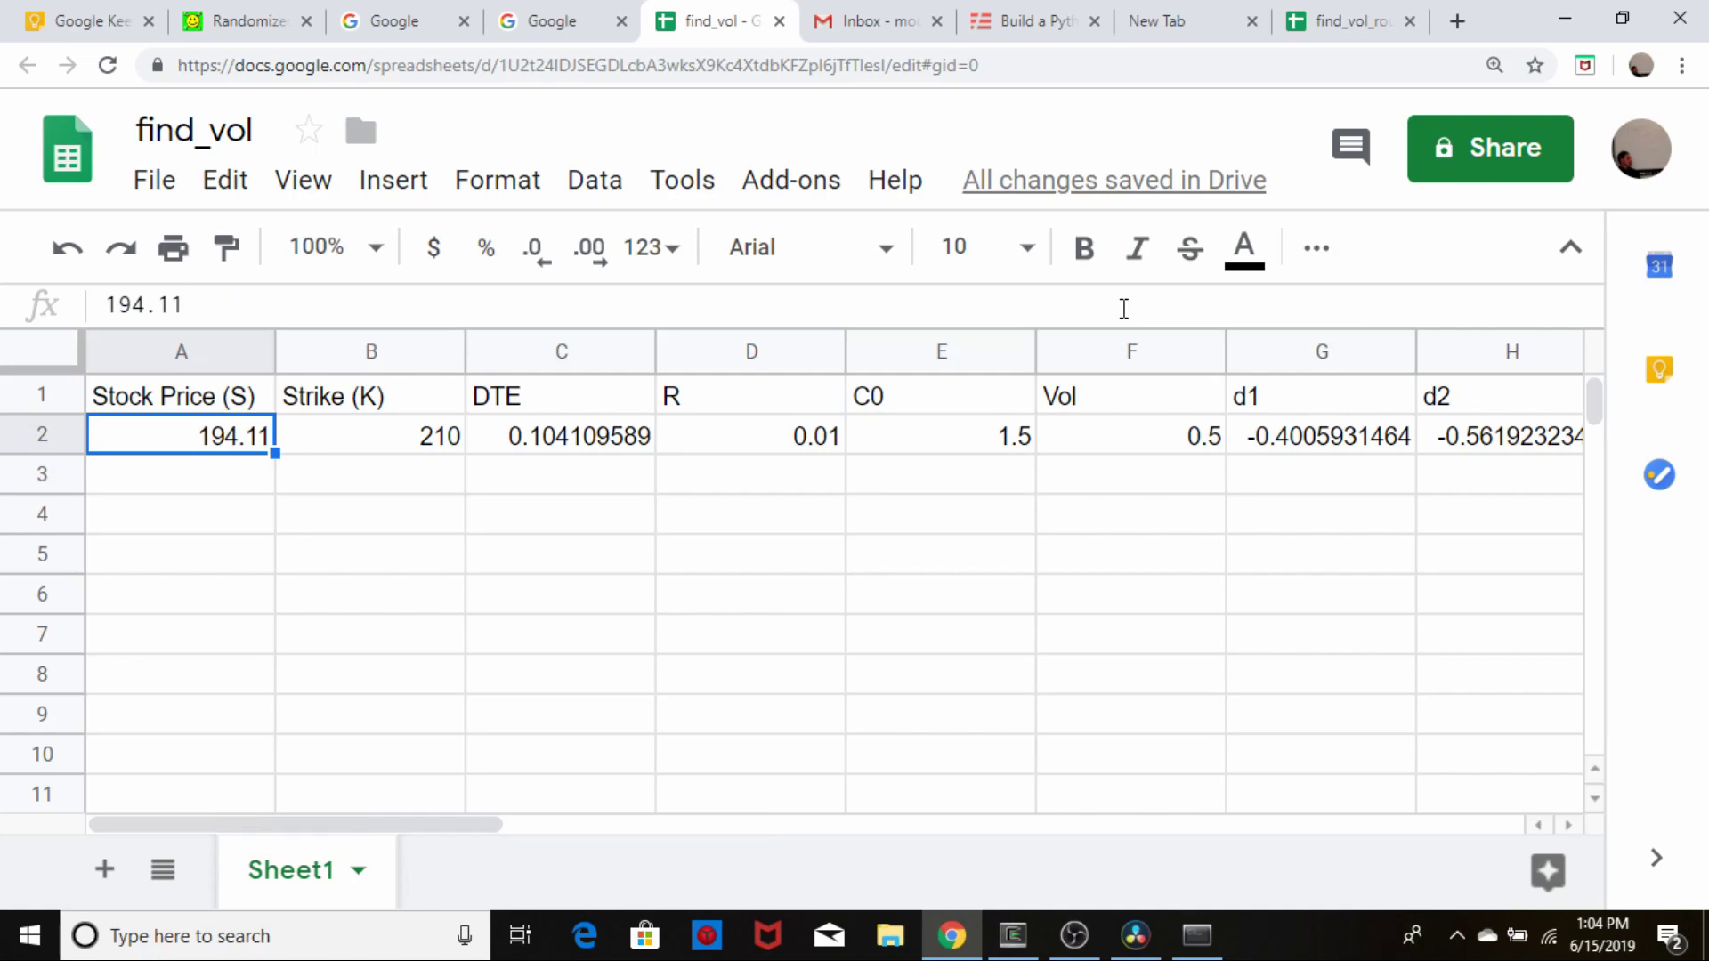
pyautogui.press('Right')
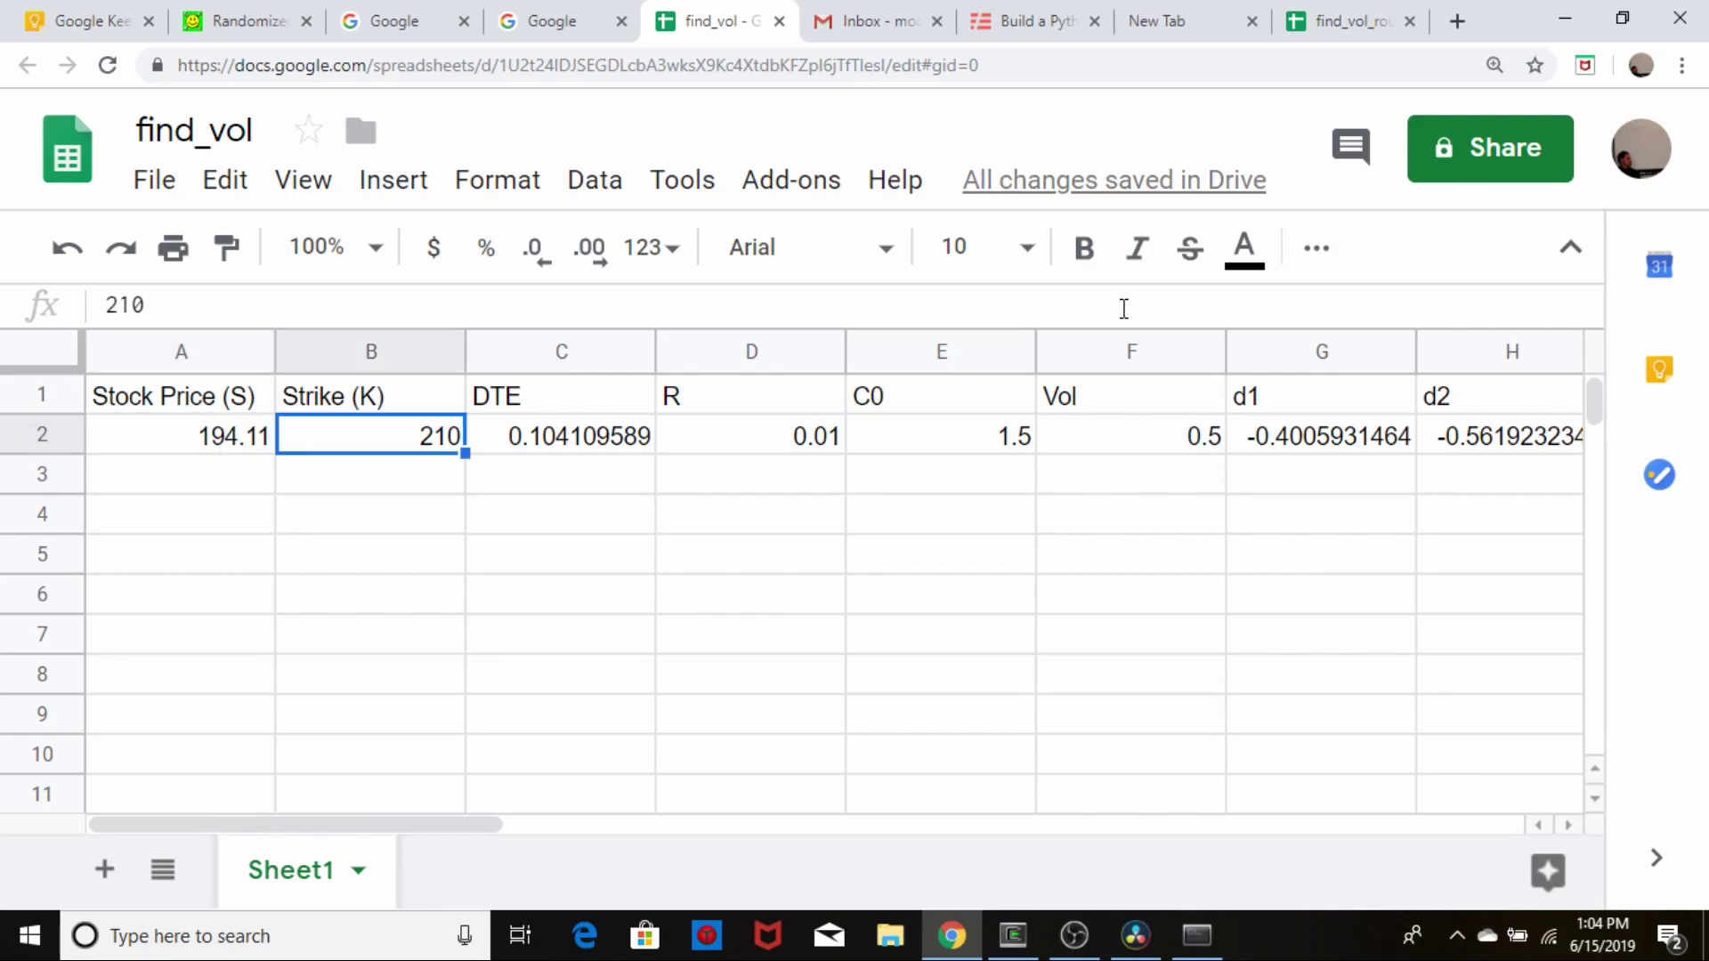
pyautogui.press('Right')
pyautogui.press('Right')
pyautogui.press('Right')
pyautogui.press('Right')
pyautogui.press('Right')
pyautogui.press('Right')
pyautogui.press('Right')
pyautogui.press('Right')
pyautogui.press('Right')
pyautogui.press('Right')
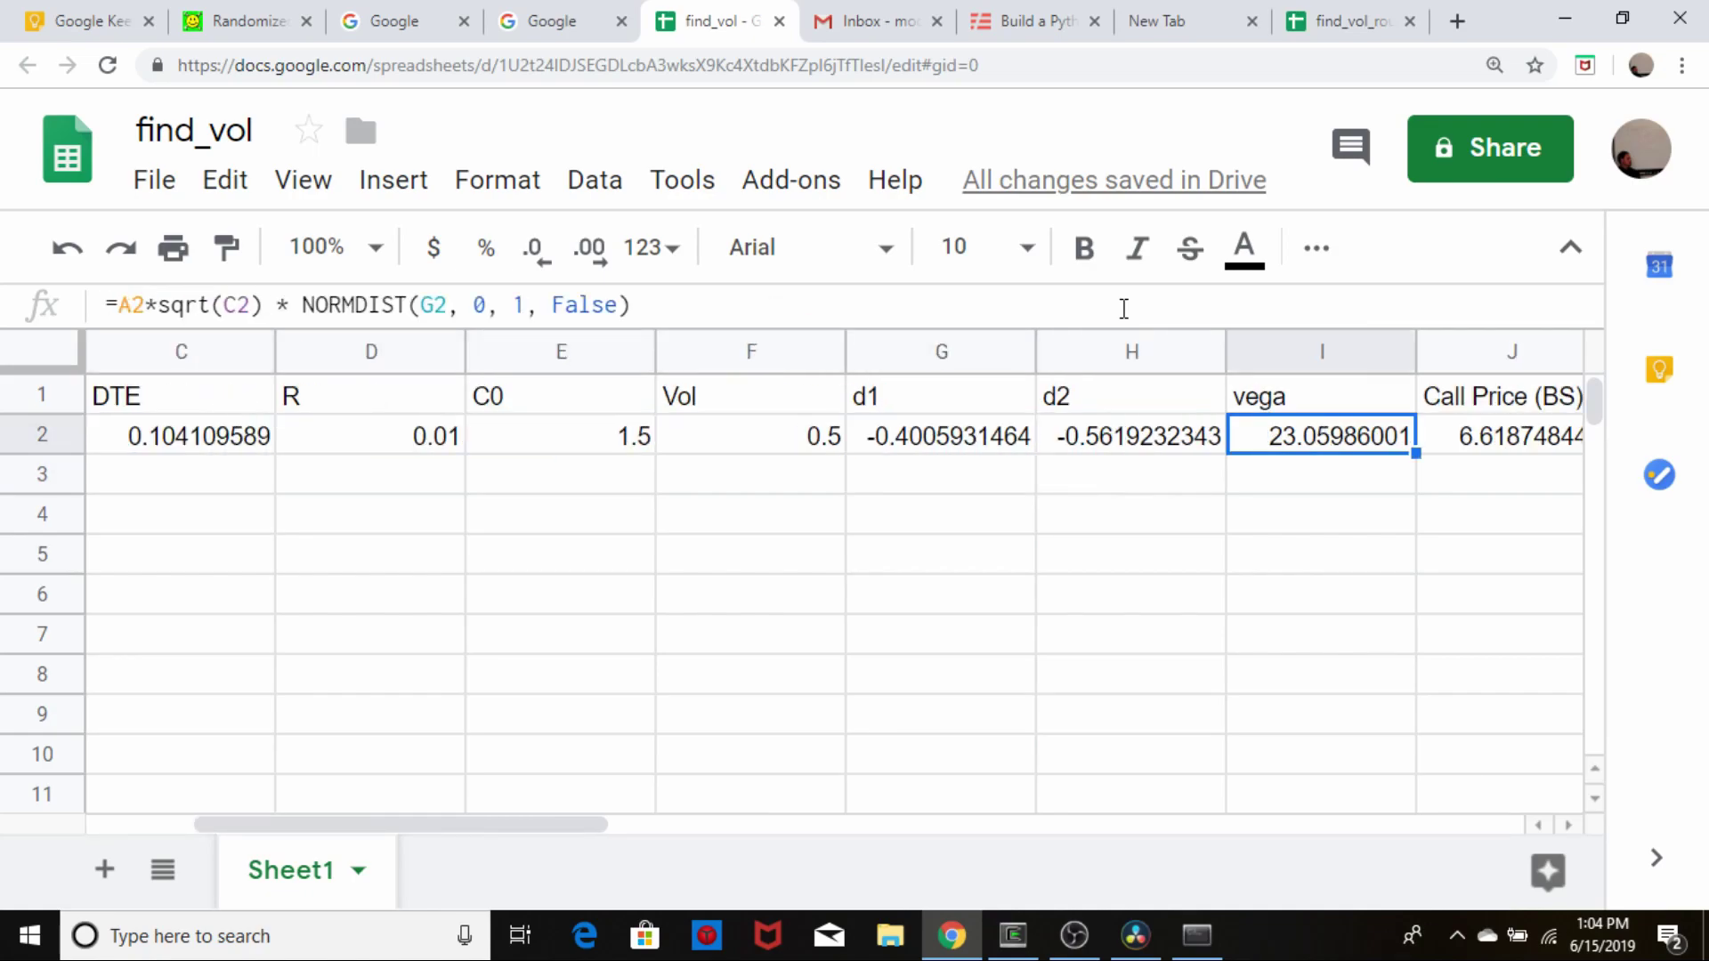
pyautogui.press('Left')
pyautogui.press('Left')
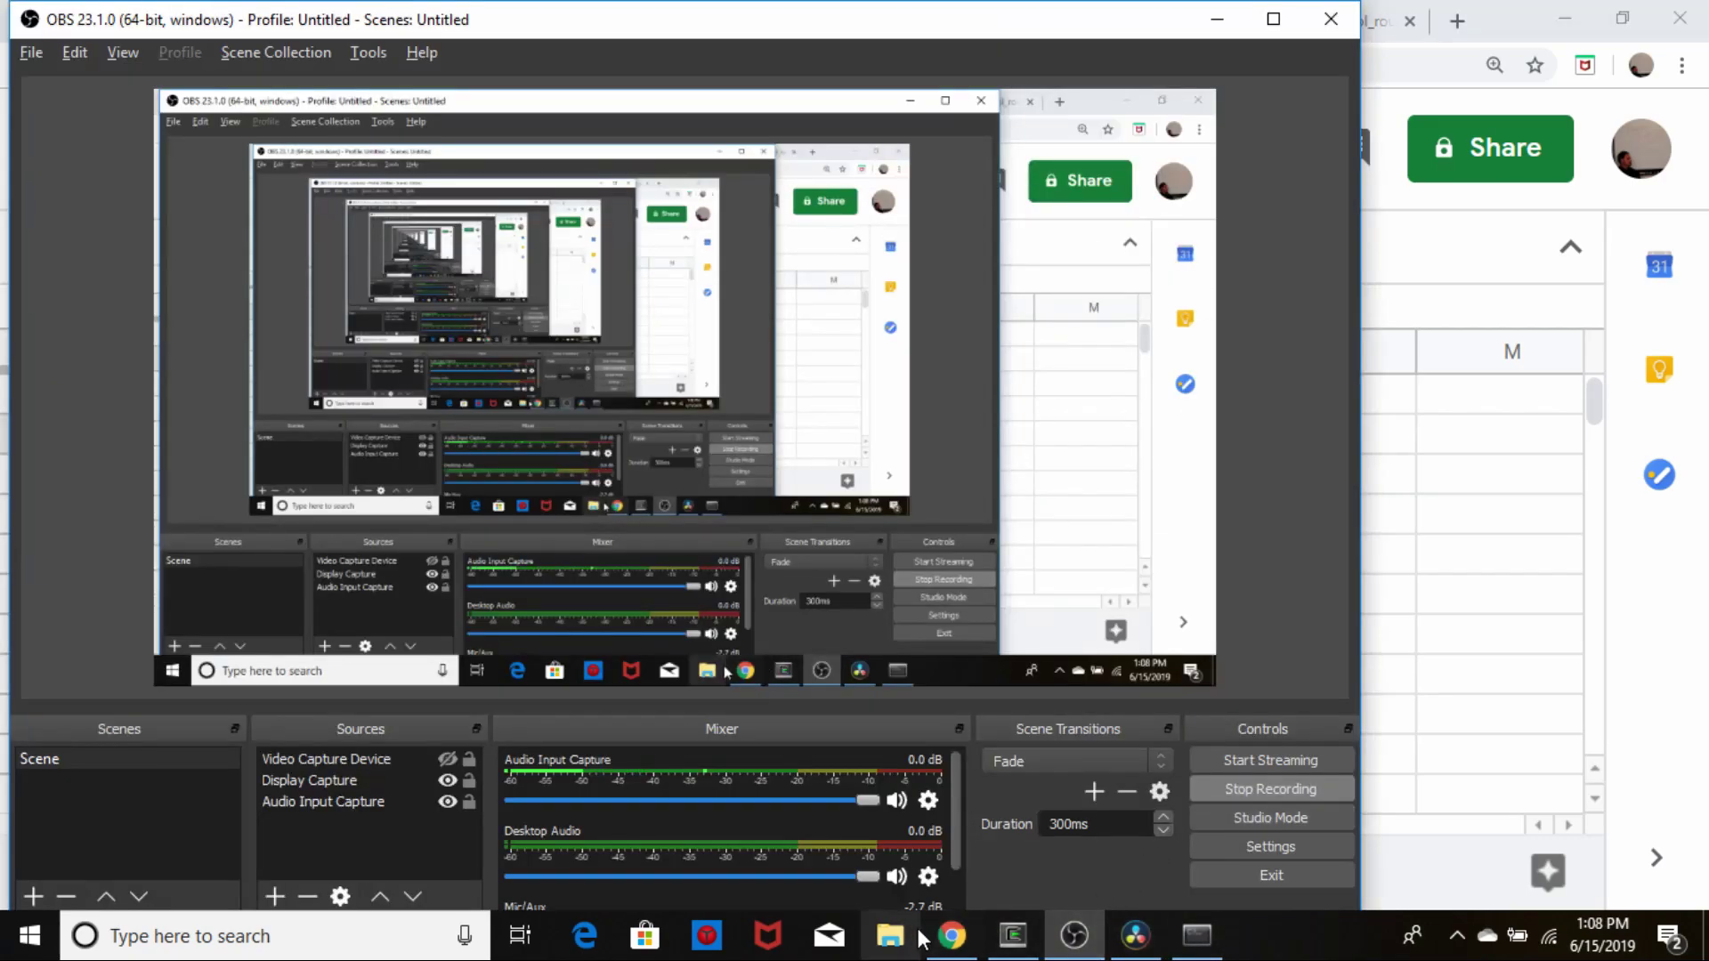
pyautogui.click(951, 936)
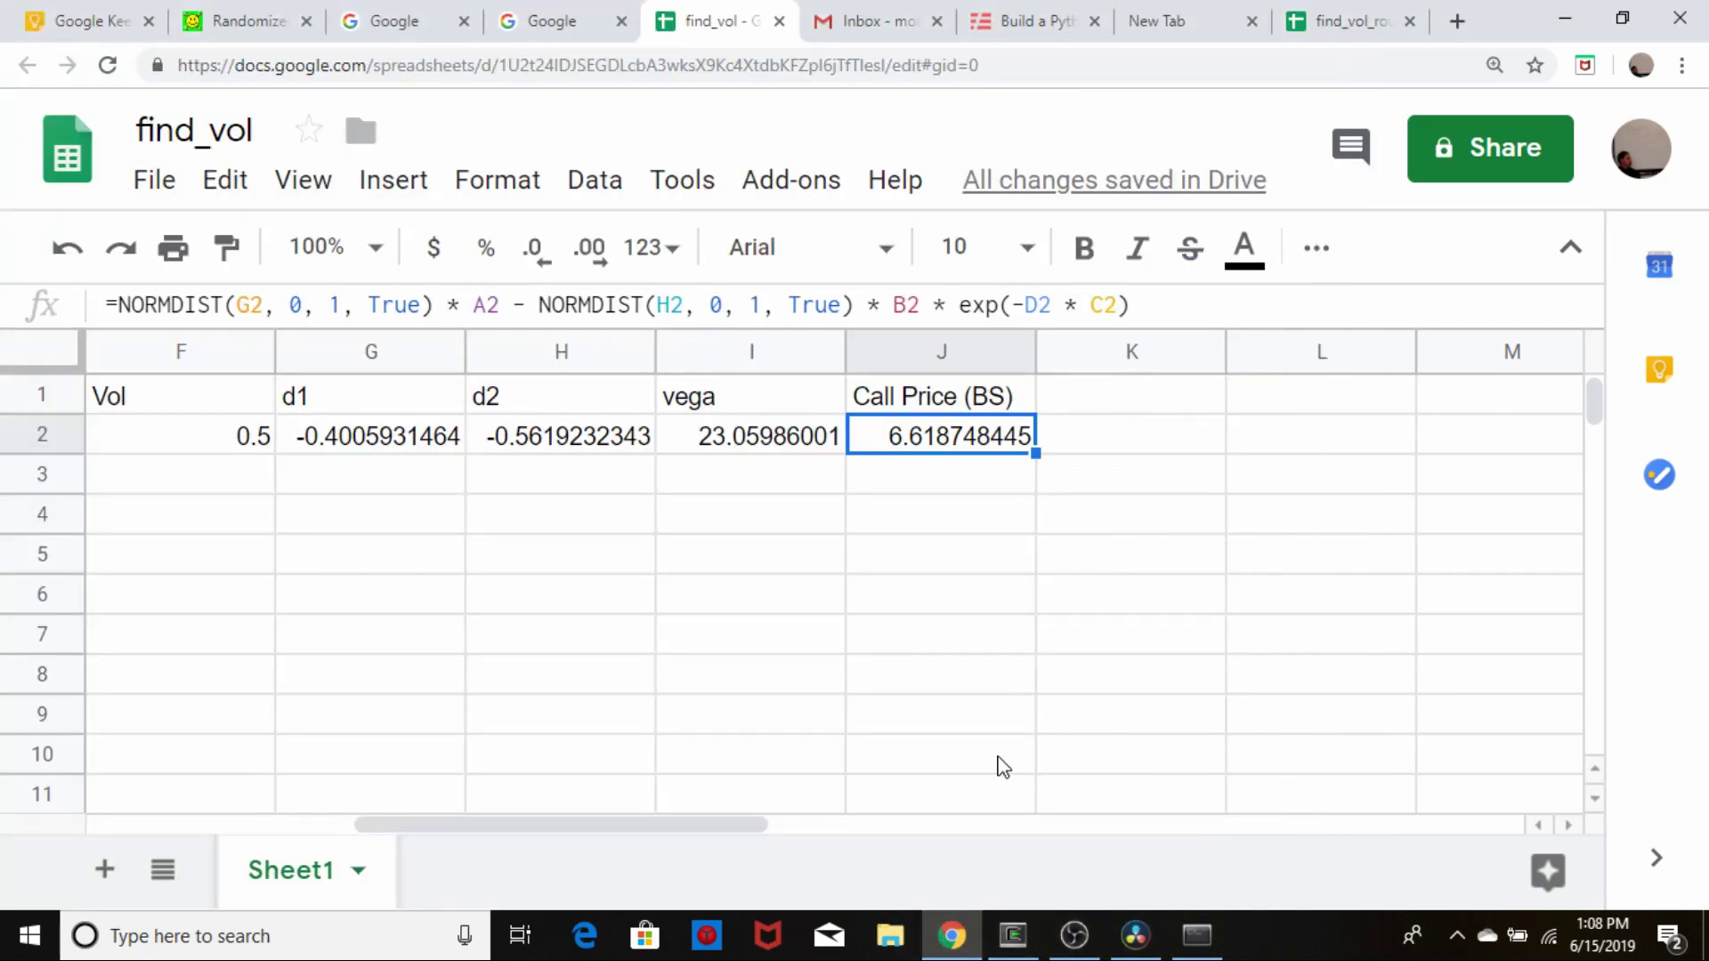
# - Add the heading New Vol in K1
pyautogui.press('Up')
pyautogui.press('Right')
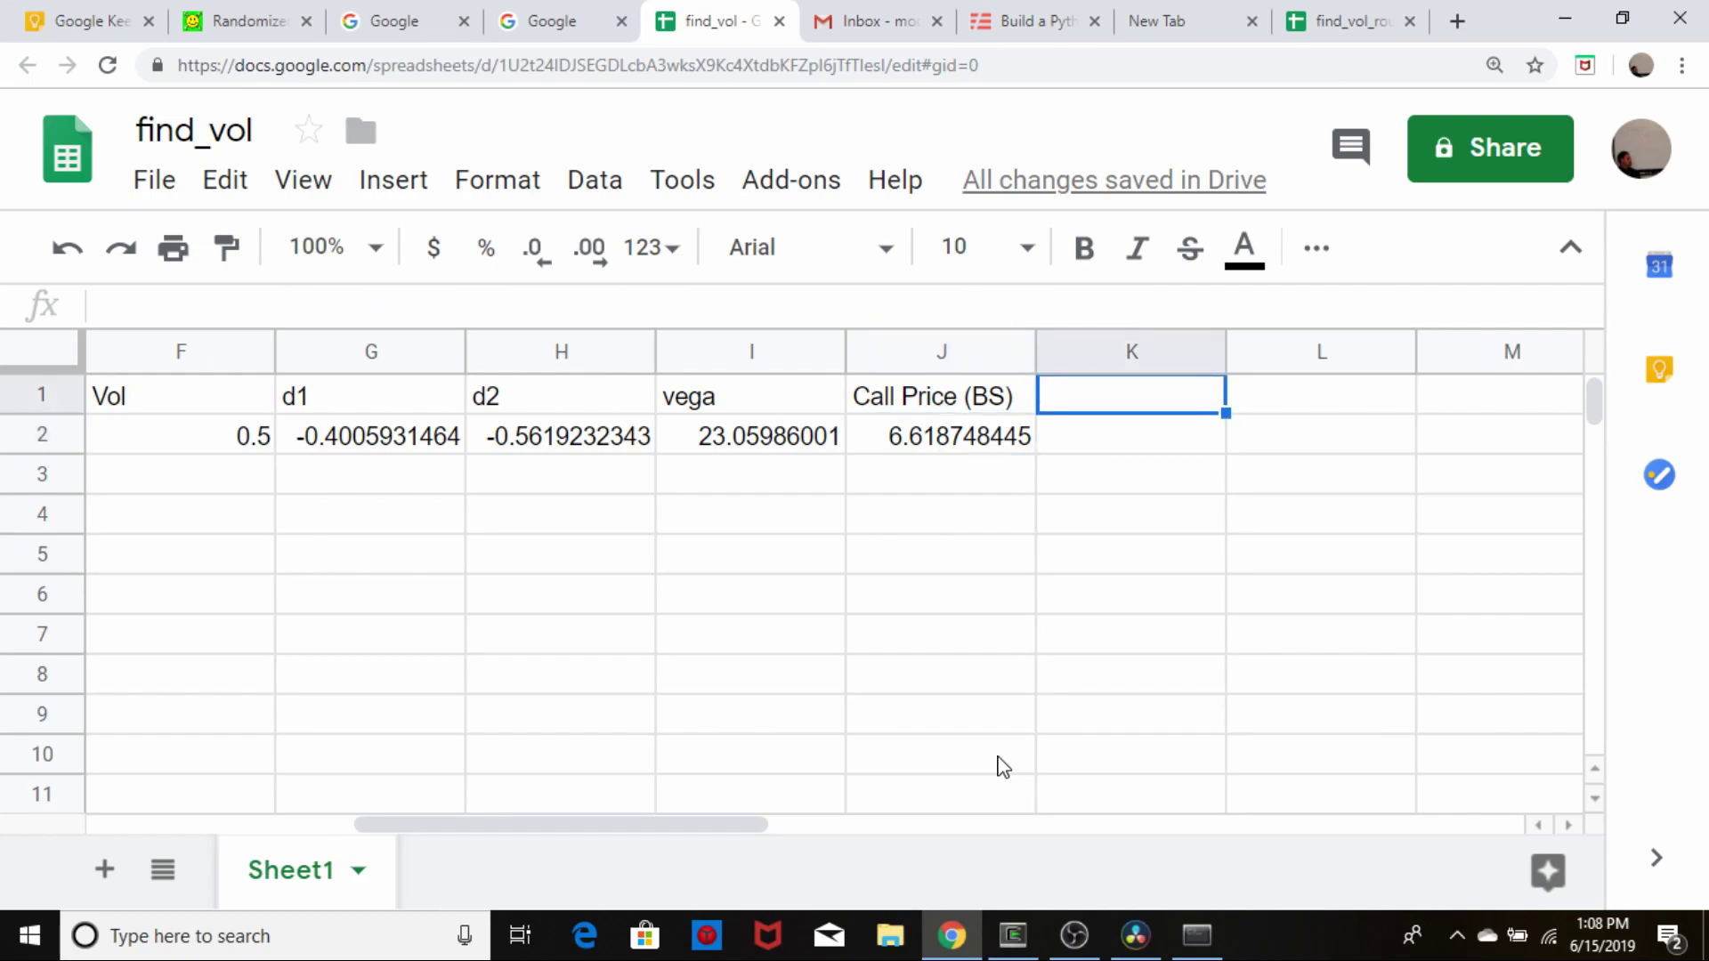
pyautogui.write('New Vol')
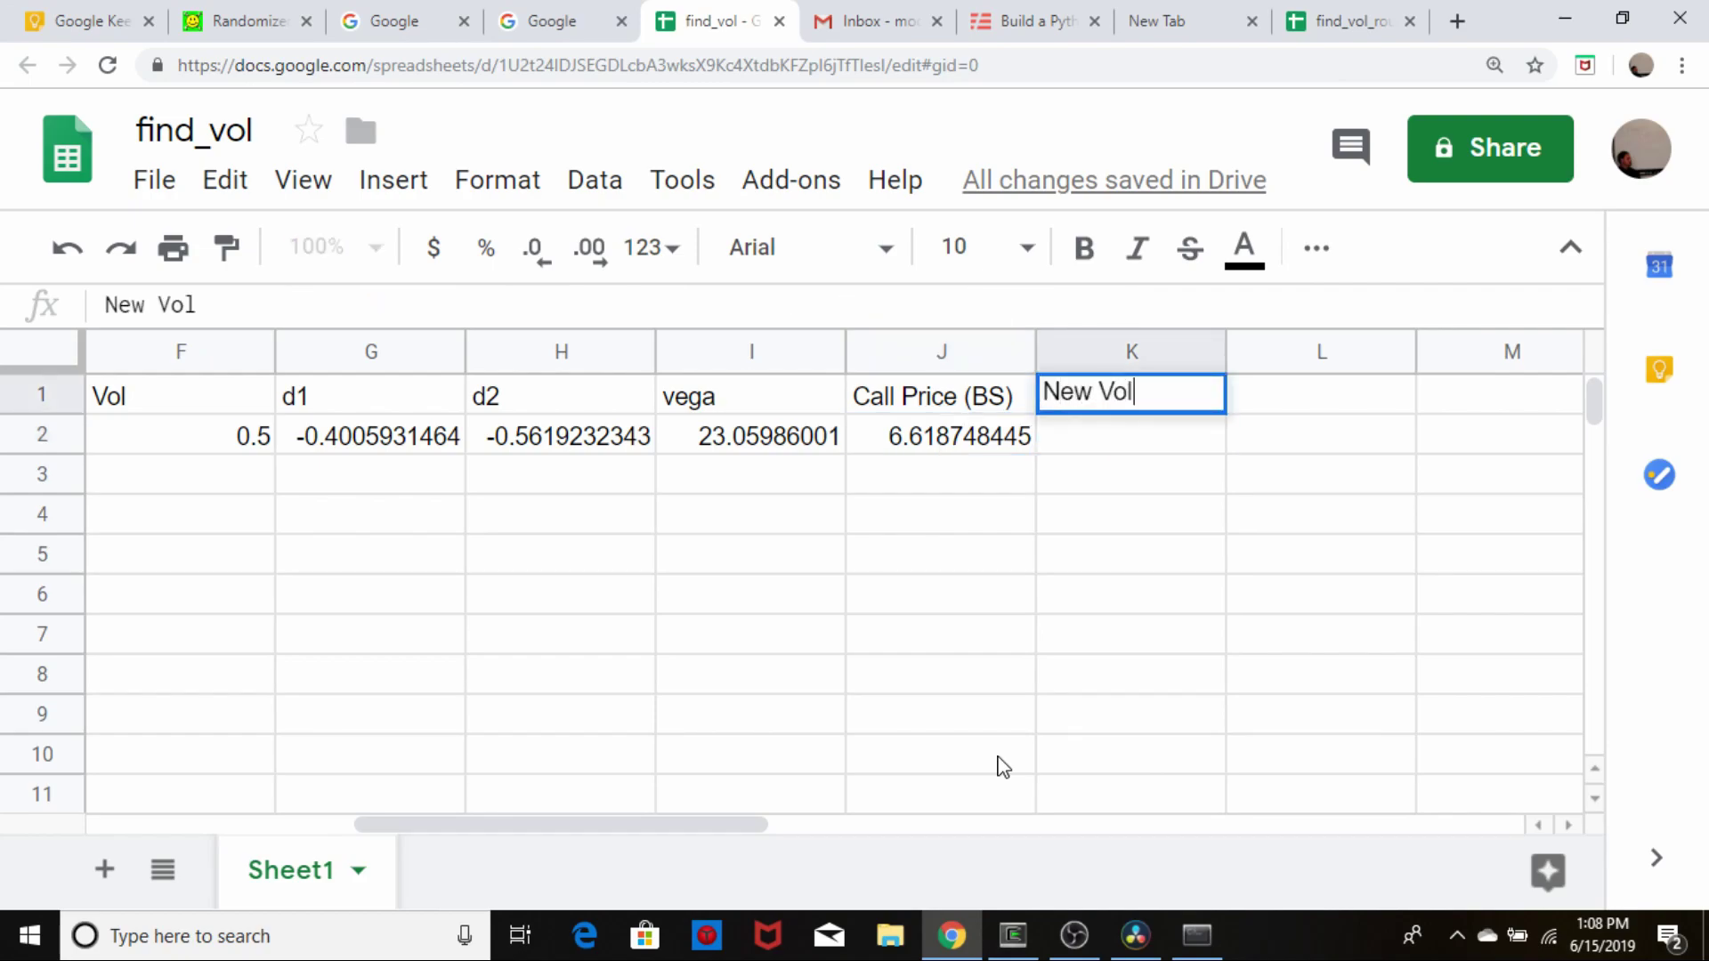
pyautogui.press('Return')
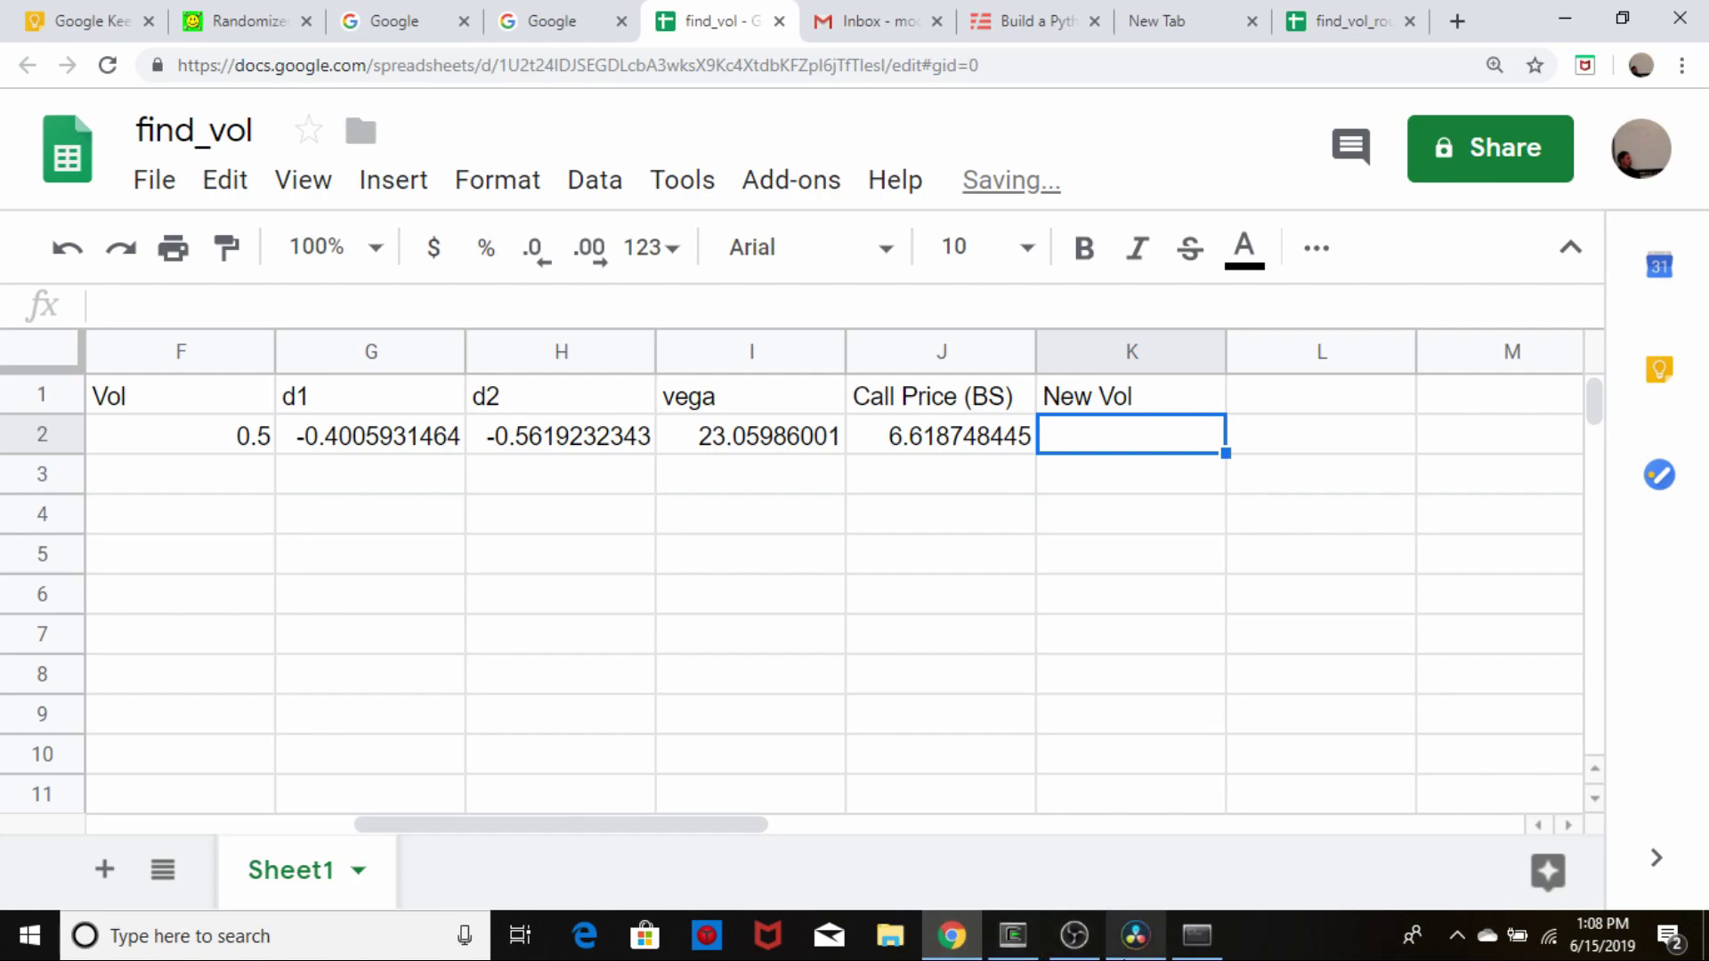
# - Read the volatility-update line in find_vol.py, then return to the spreadsheet
pyautogui.click(1013, 935)
pyautogui.press('j')
pyautogui.press('j')
pyautogui.press('j')
pyautogui.press('j')
pyautogui.press('j')
pyautogui.press('j')
pyautogui.press('j')
pyautogui.press('j')
pyautogui.press('j')
pyautogui.press('j')
pyautogui.press('j')
pyautogui.press('j')
pyautogui.press('j')
pyautogui.press('j')
pyautogui.press('j')
pyautogui.press('j')
pyautogui.press('j')
pyautogui.press('j')
pyautogui.press('j')
pyautogui.press('j')
pyautogui.press('j')
pyautogui.press('j')
pyautogui.press('j')
pyautogui.press('j')
pyautogui.press('j')
pyautogui.press('j')
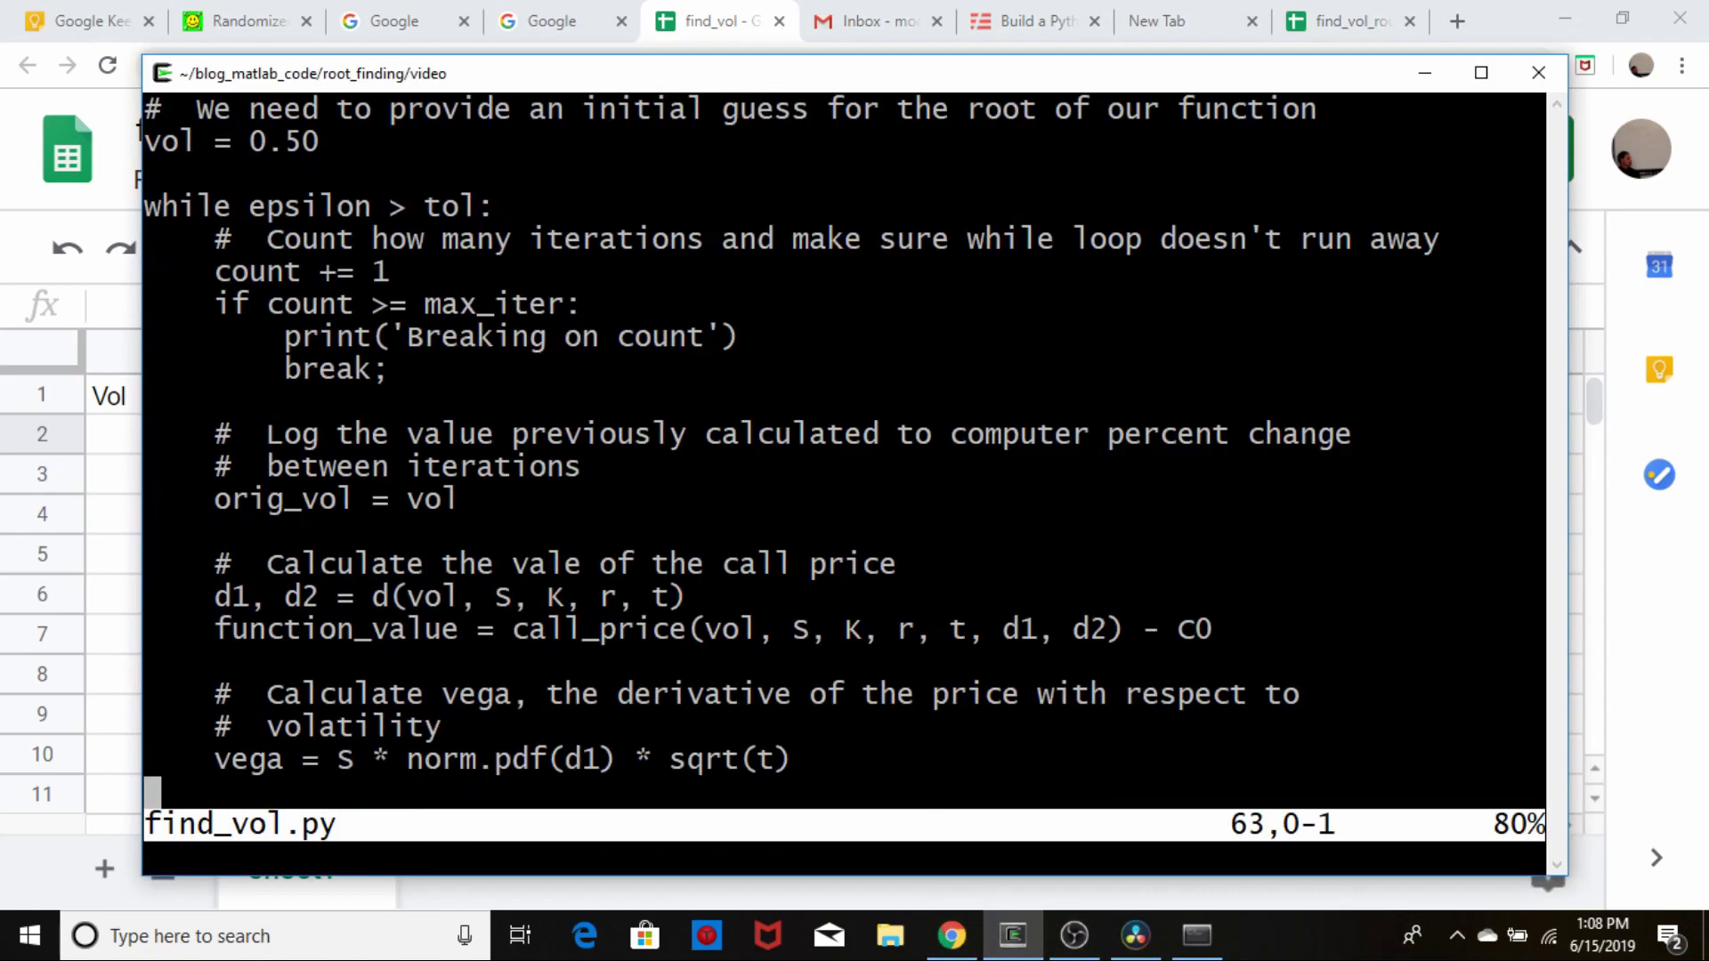
pyautogui.press('j')
pyautogui.press('j')
pyautogui.press('j')
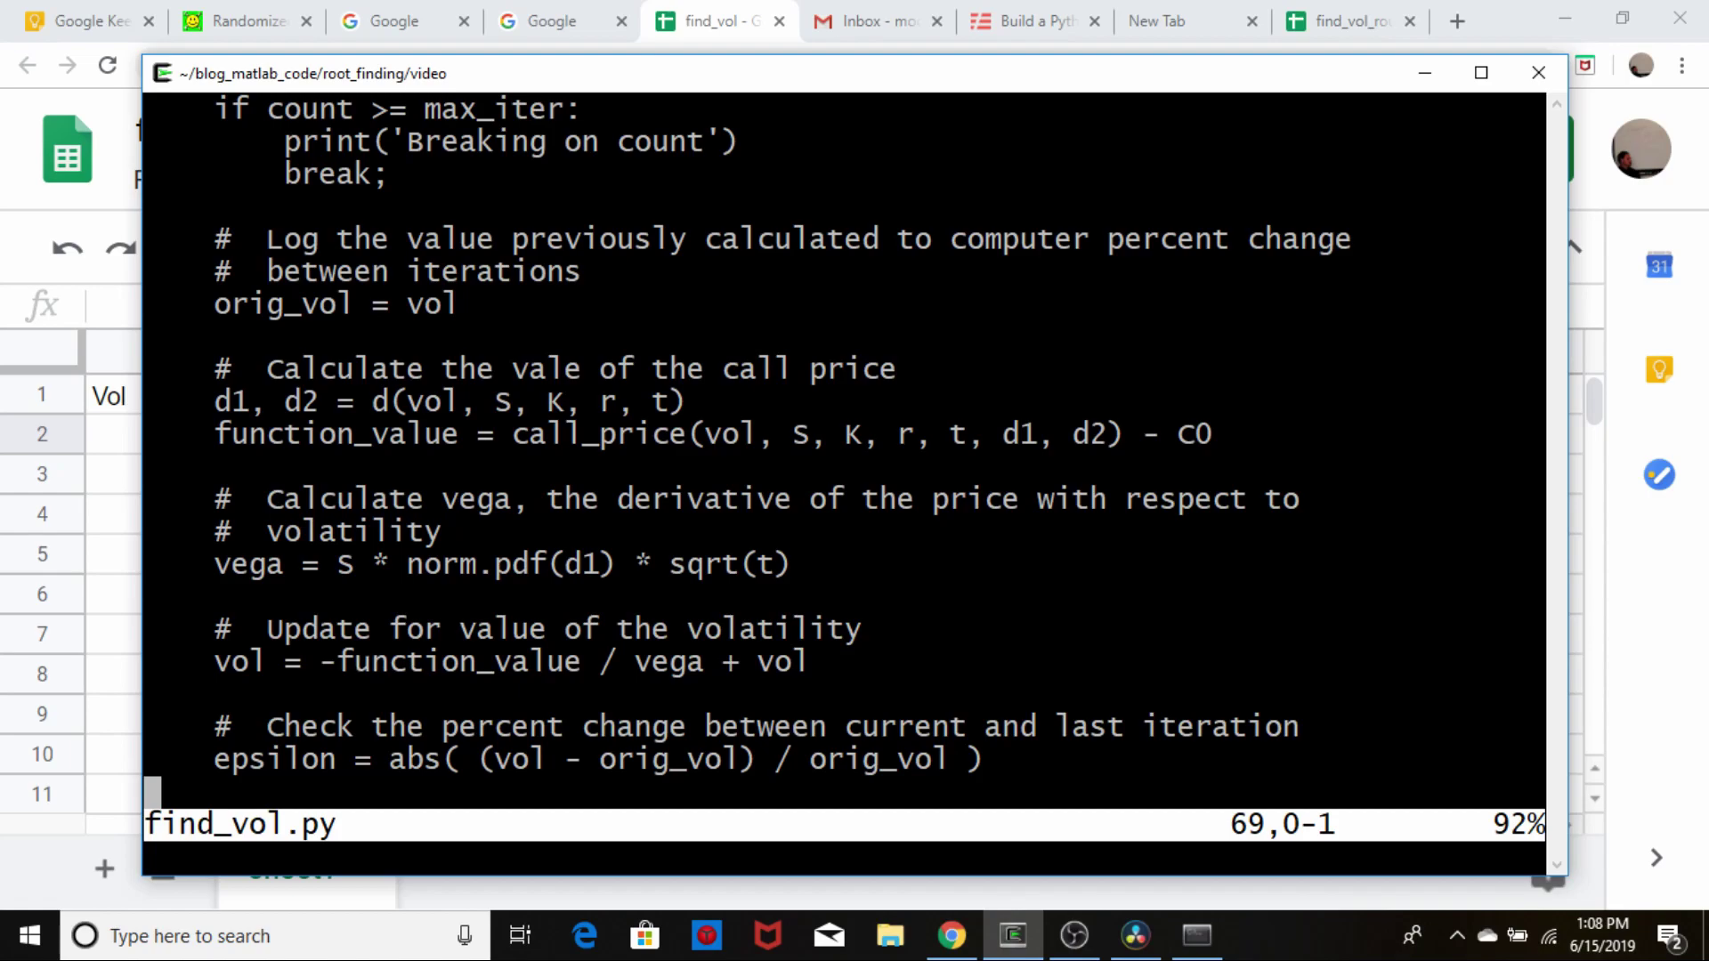
pyautogui.click(951, 934)
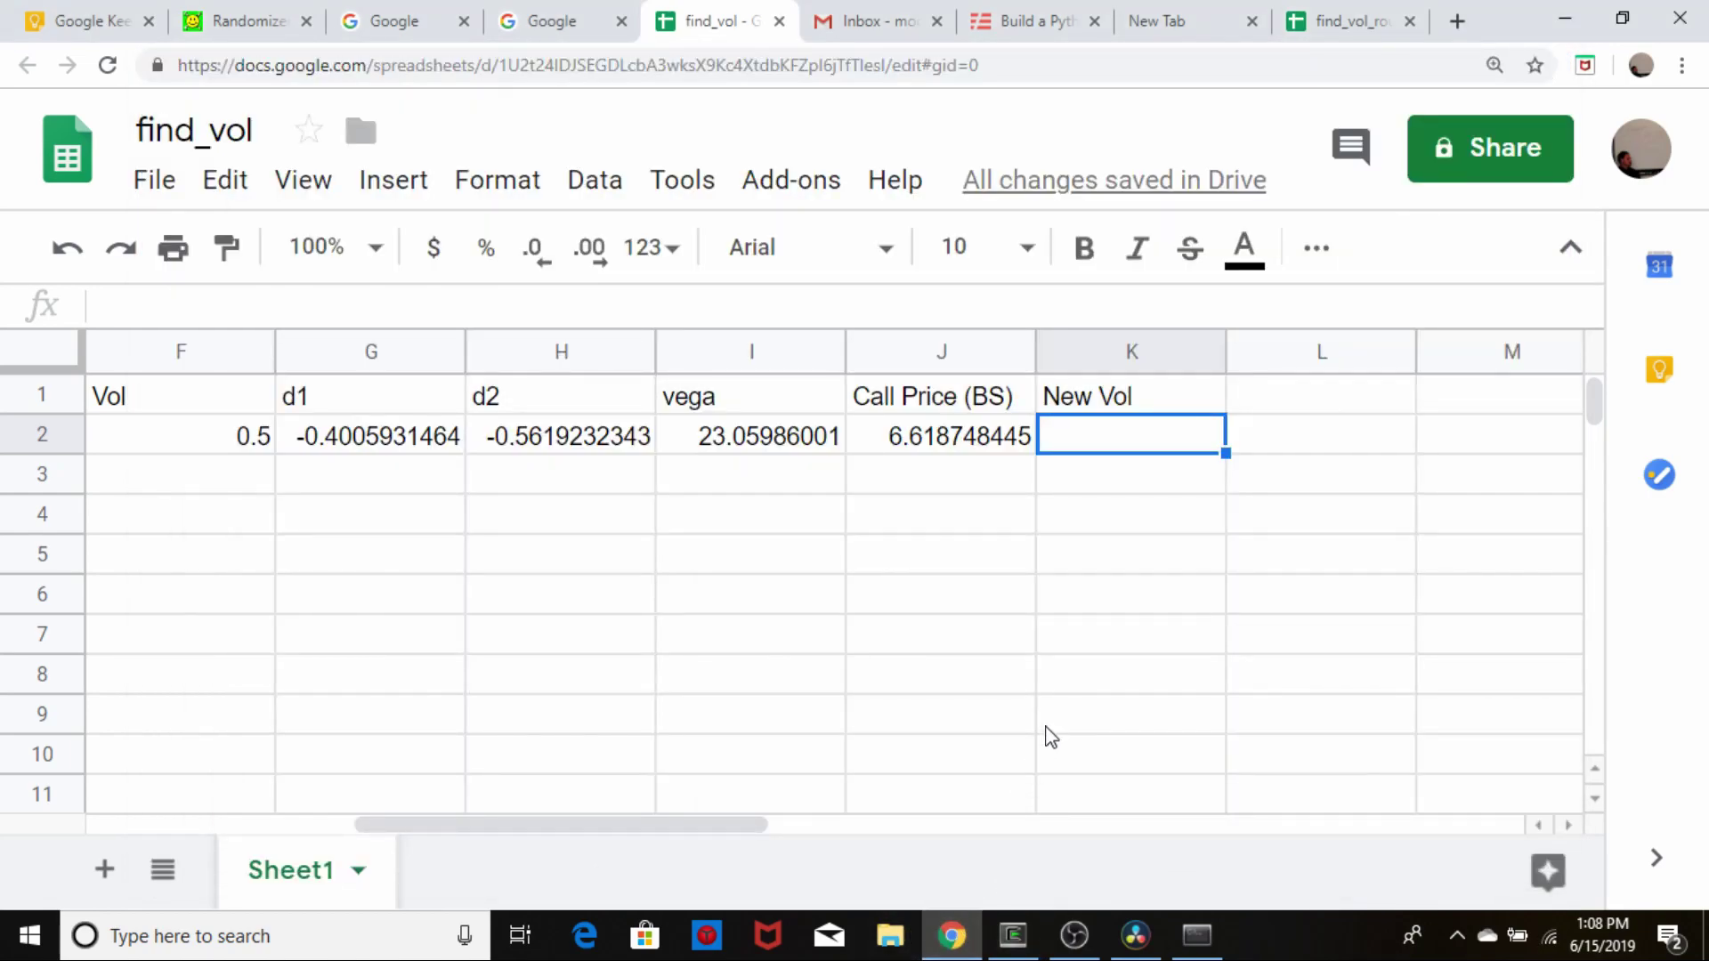
# - Enter =-(J2-E2) / I2 + F2 in K2, giving New Vol 0.278023438
pyautogui.write('=-(')
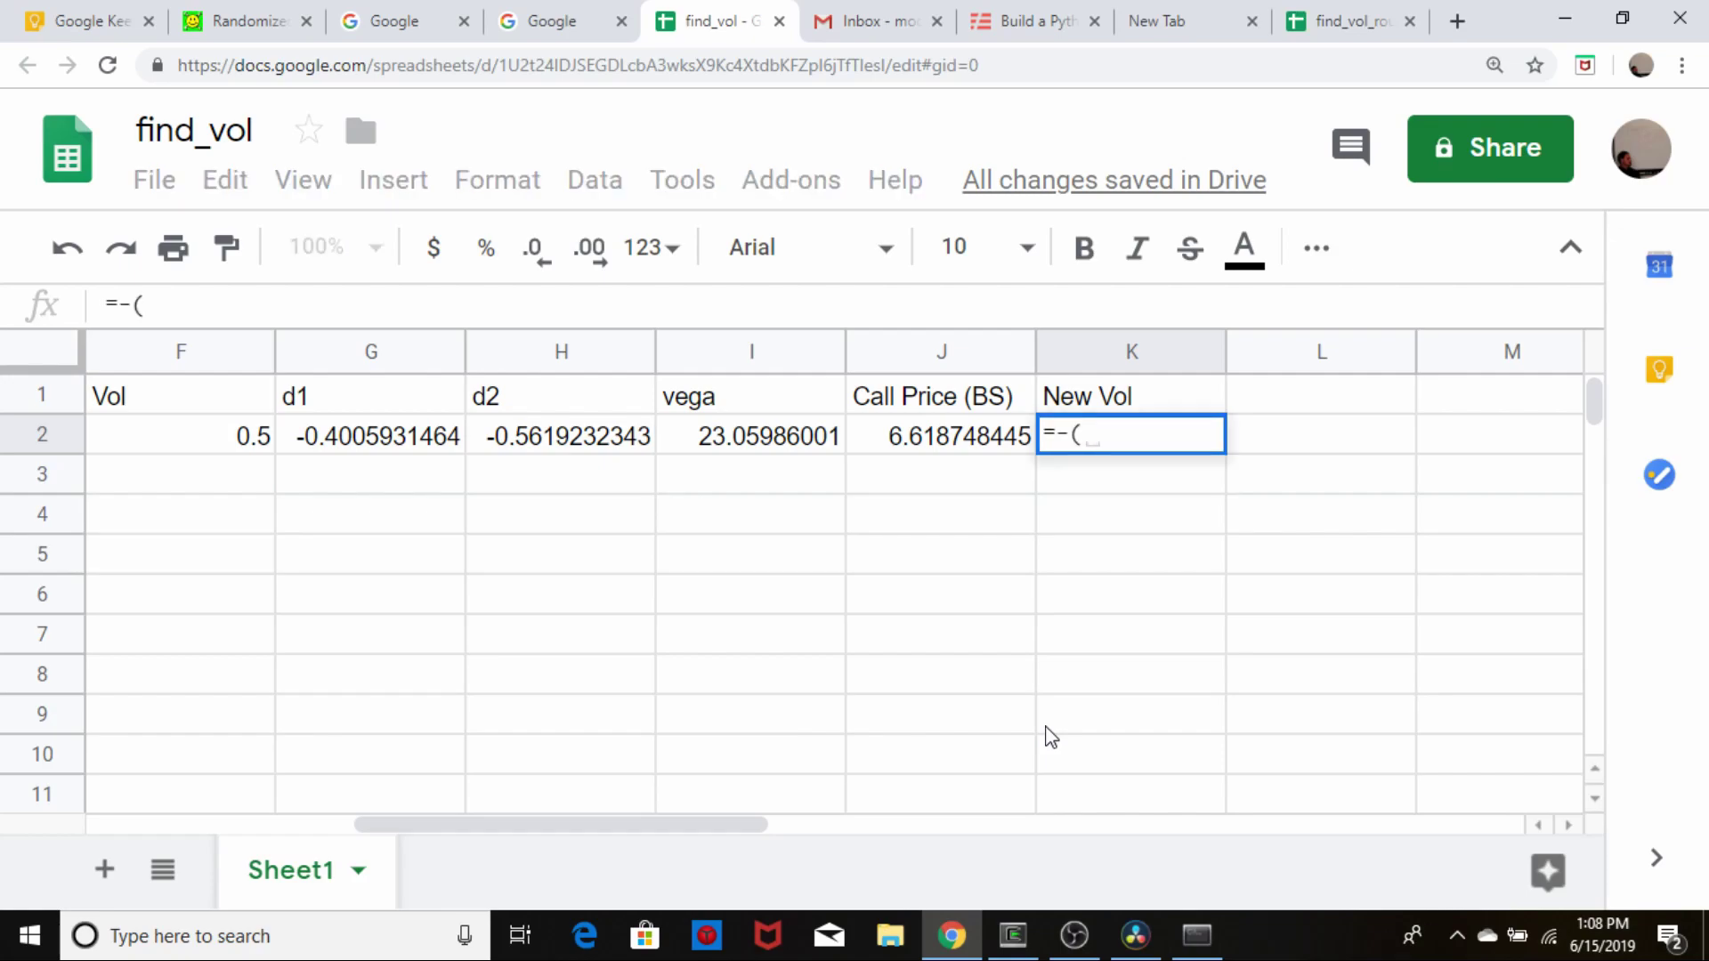
pyautogui.write('J2')
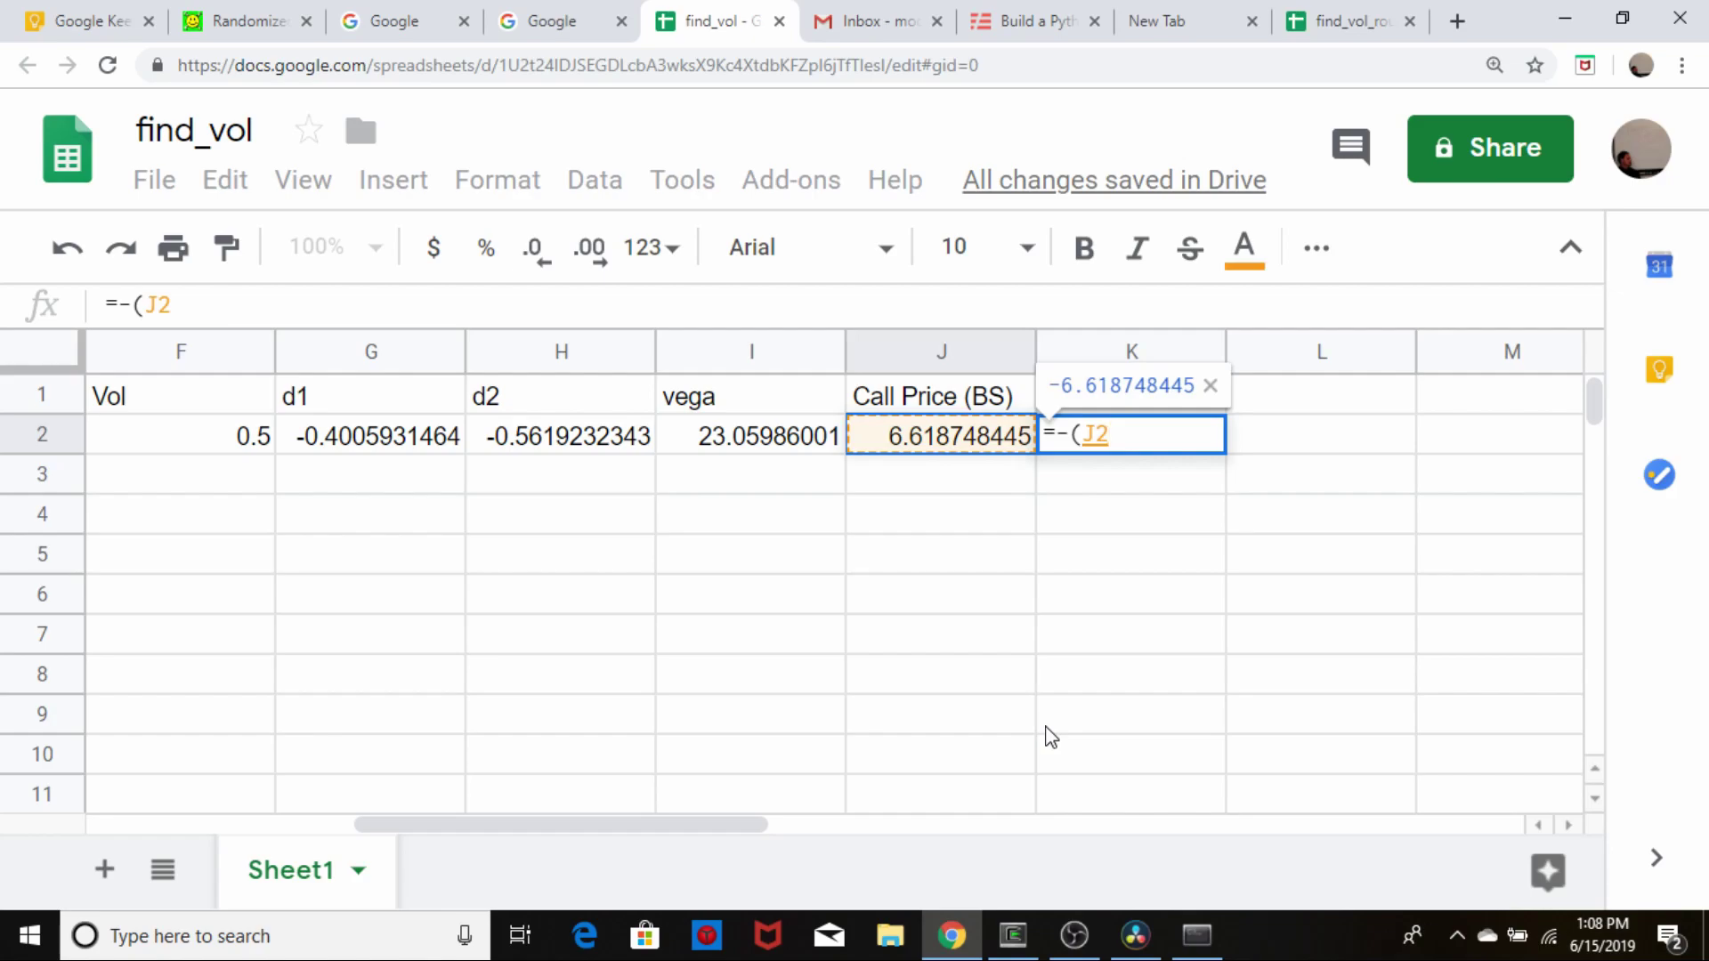
pyautogui.write('-')
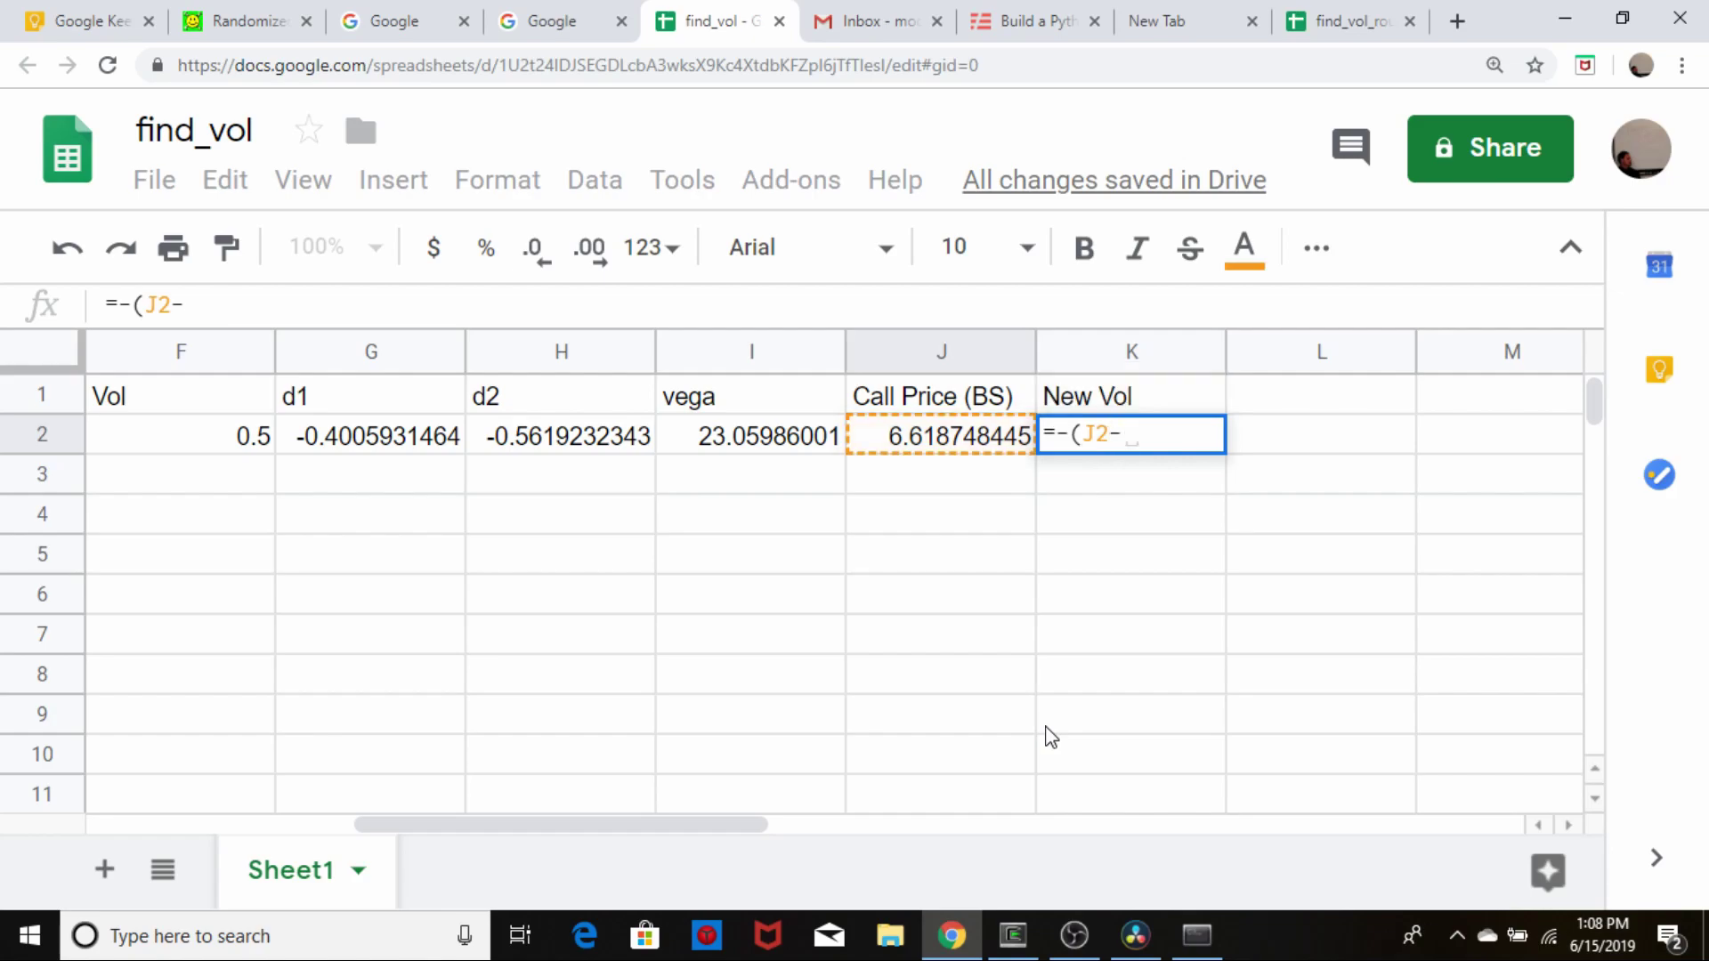
pyautogui.press('Left')
pyautogui.press('Left')
pyautogui.press('Left')
pyautogui.press('Left')
pyautogui.press('Left')
pyautogui.press('Left')
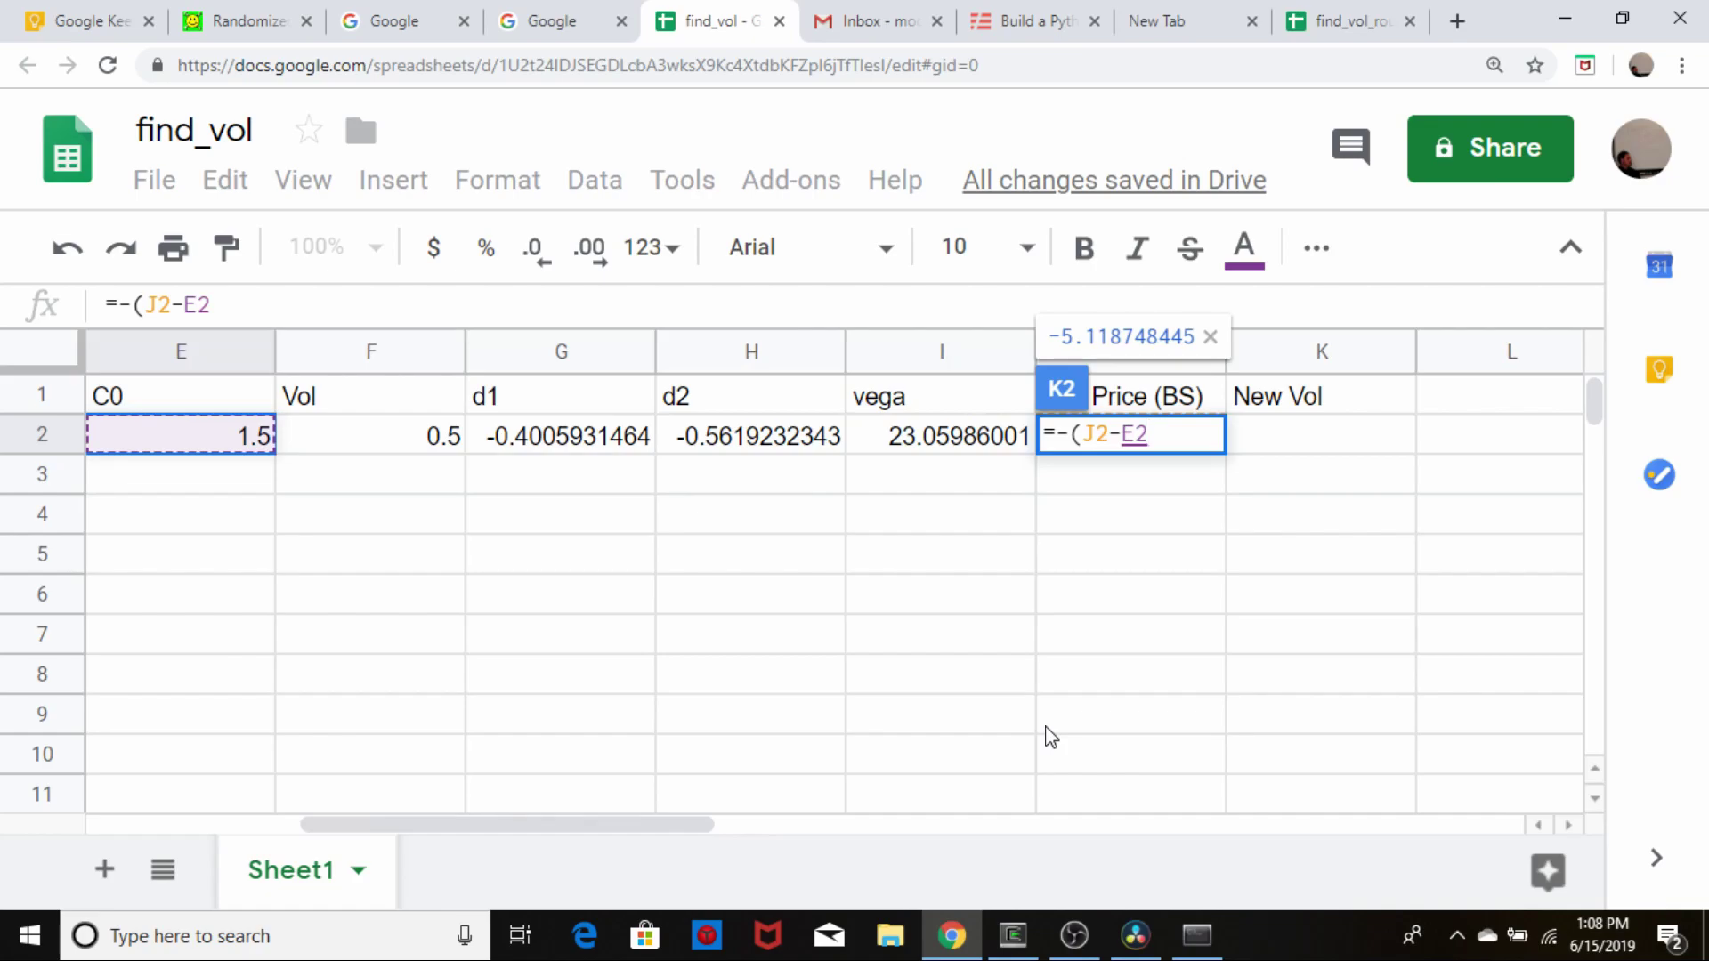
pyautogui.write(') /')
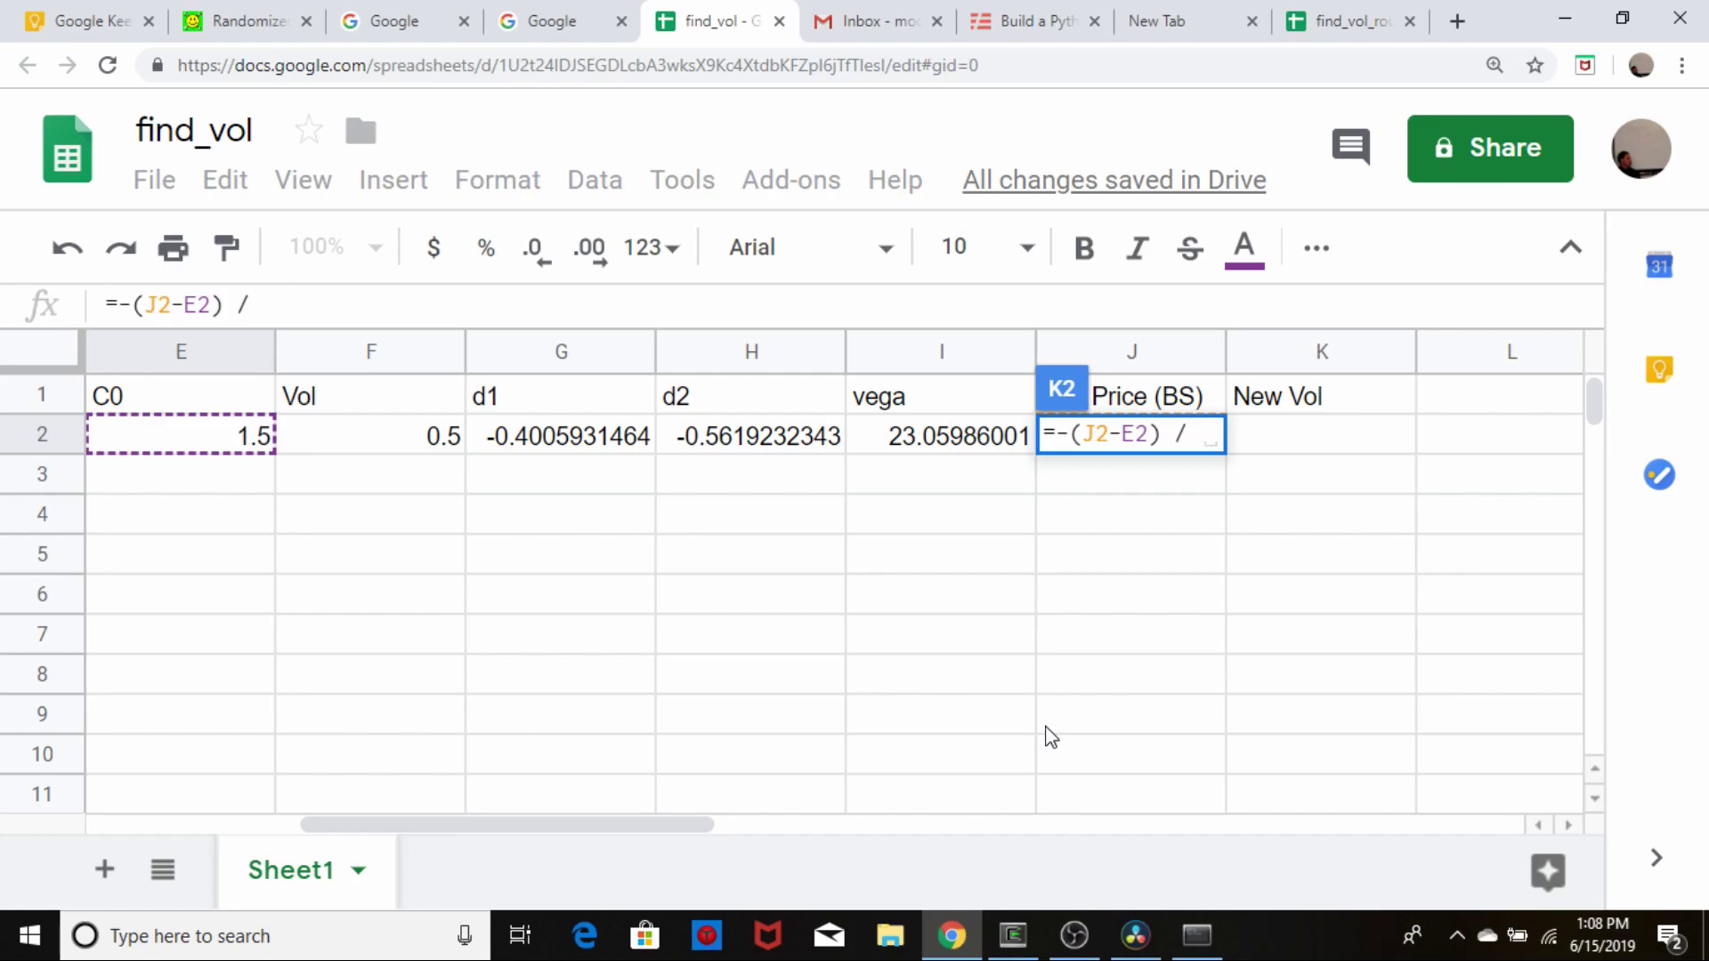
pyautogui.press('Left')
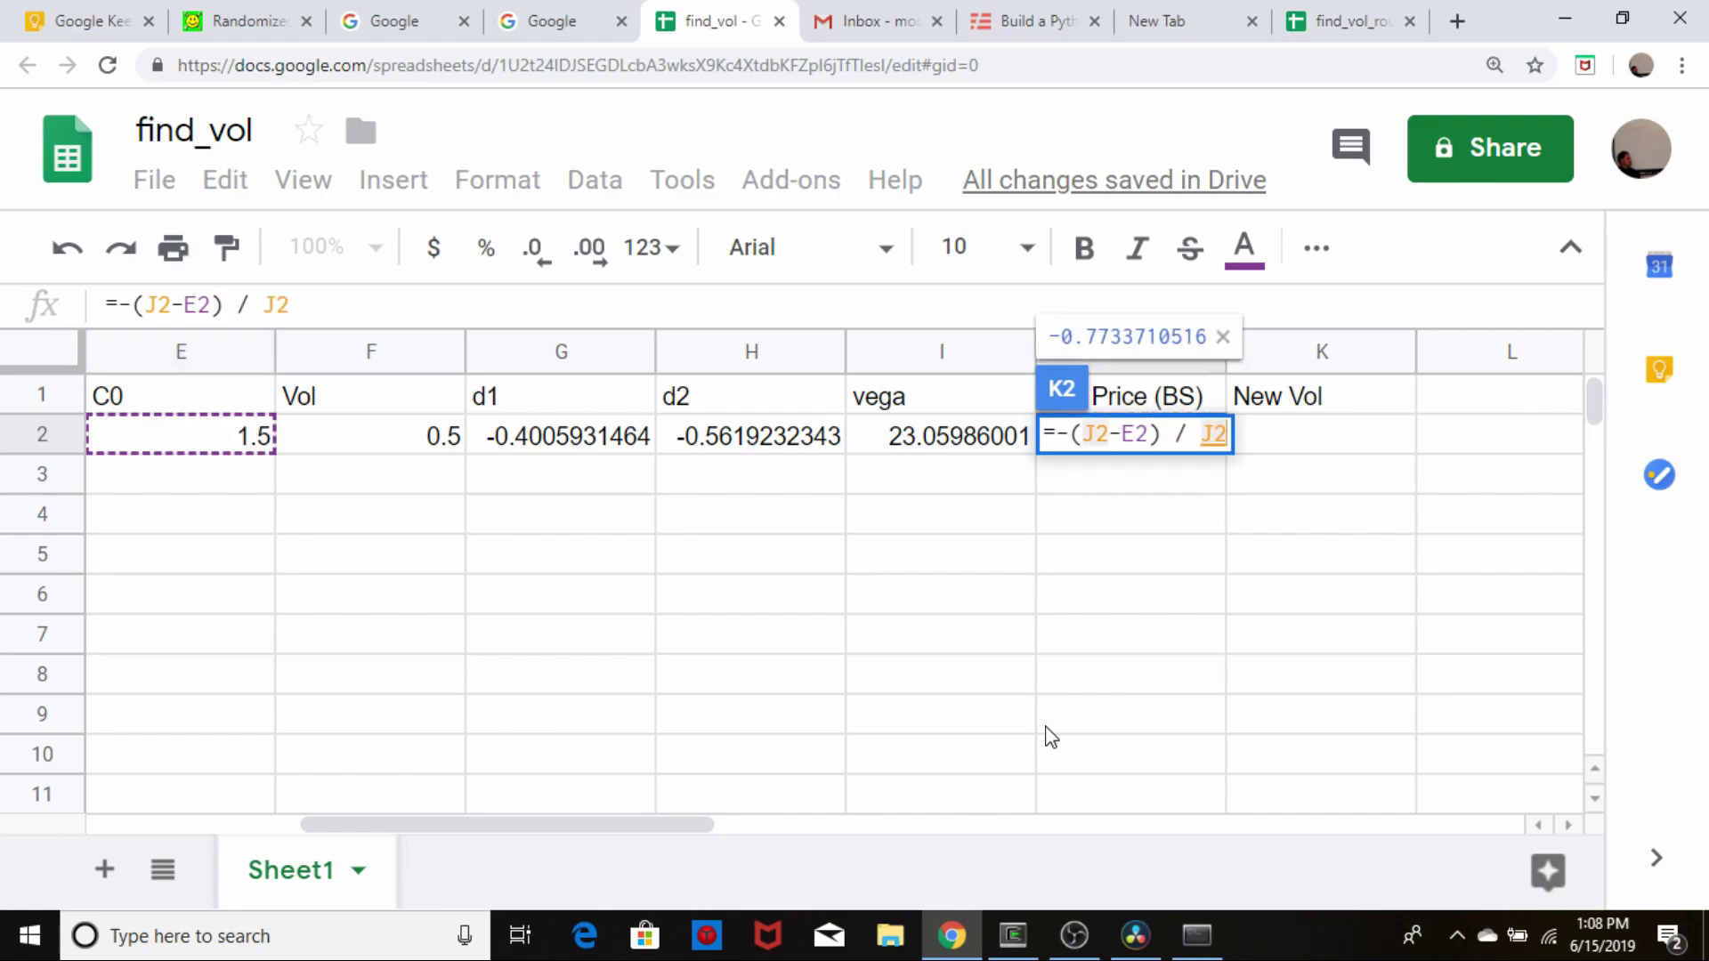
pyautogui.press('Left')
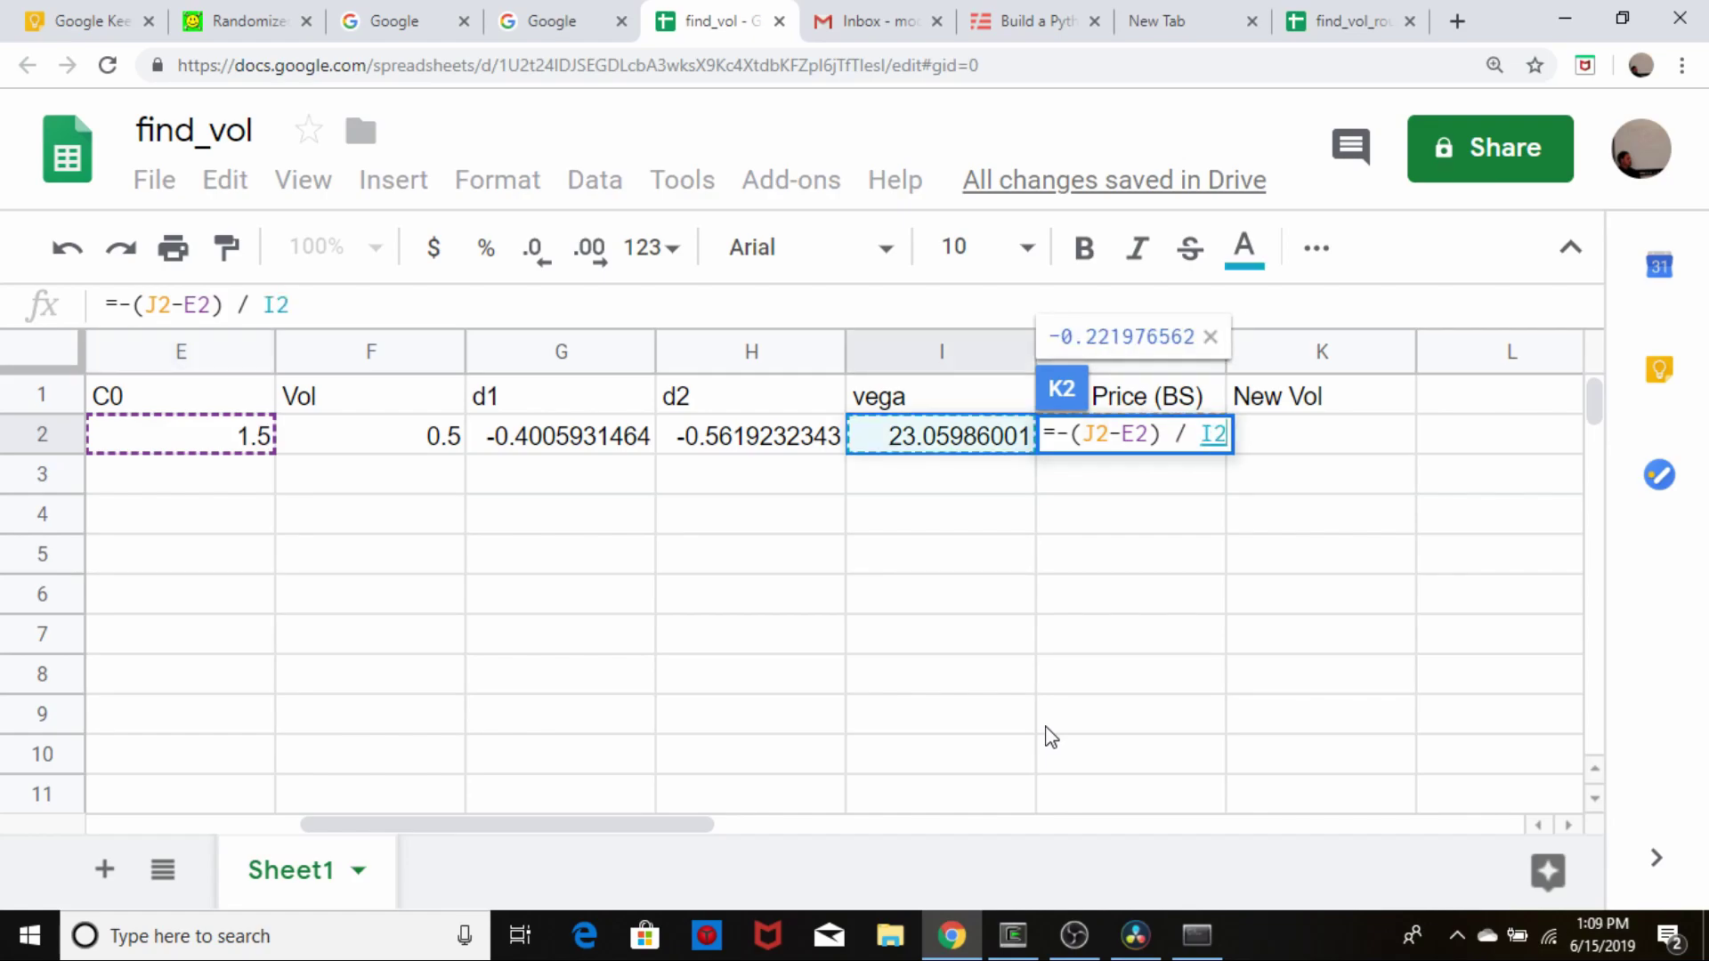
pyautogui.write('+')
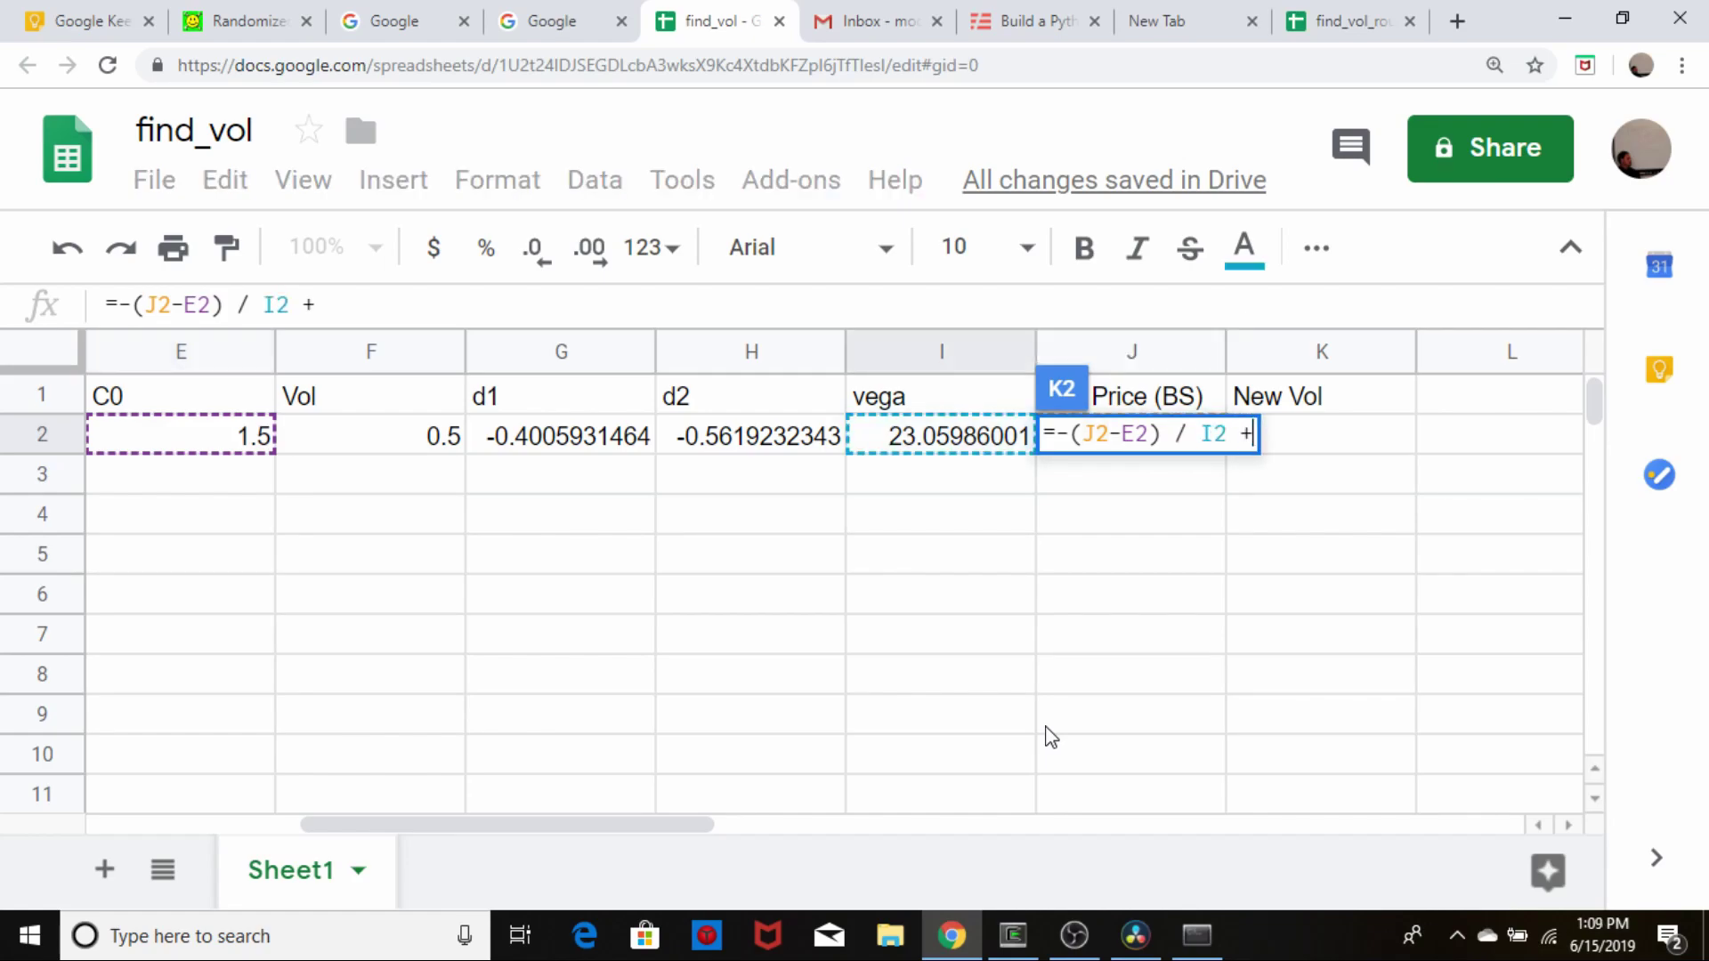
pyautogui.press('Left')
pyautogui.press('Left')
pyautogui.press('Left')
pyautogui.press('Left')
pyautogui.press('Left')
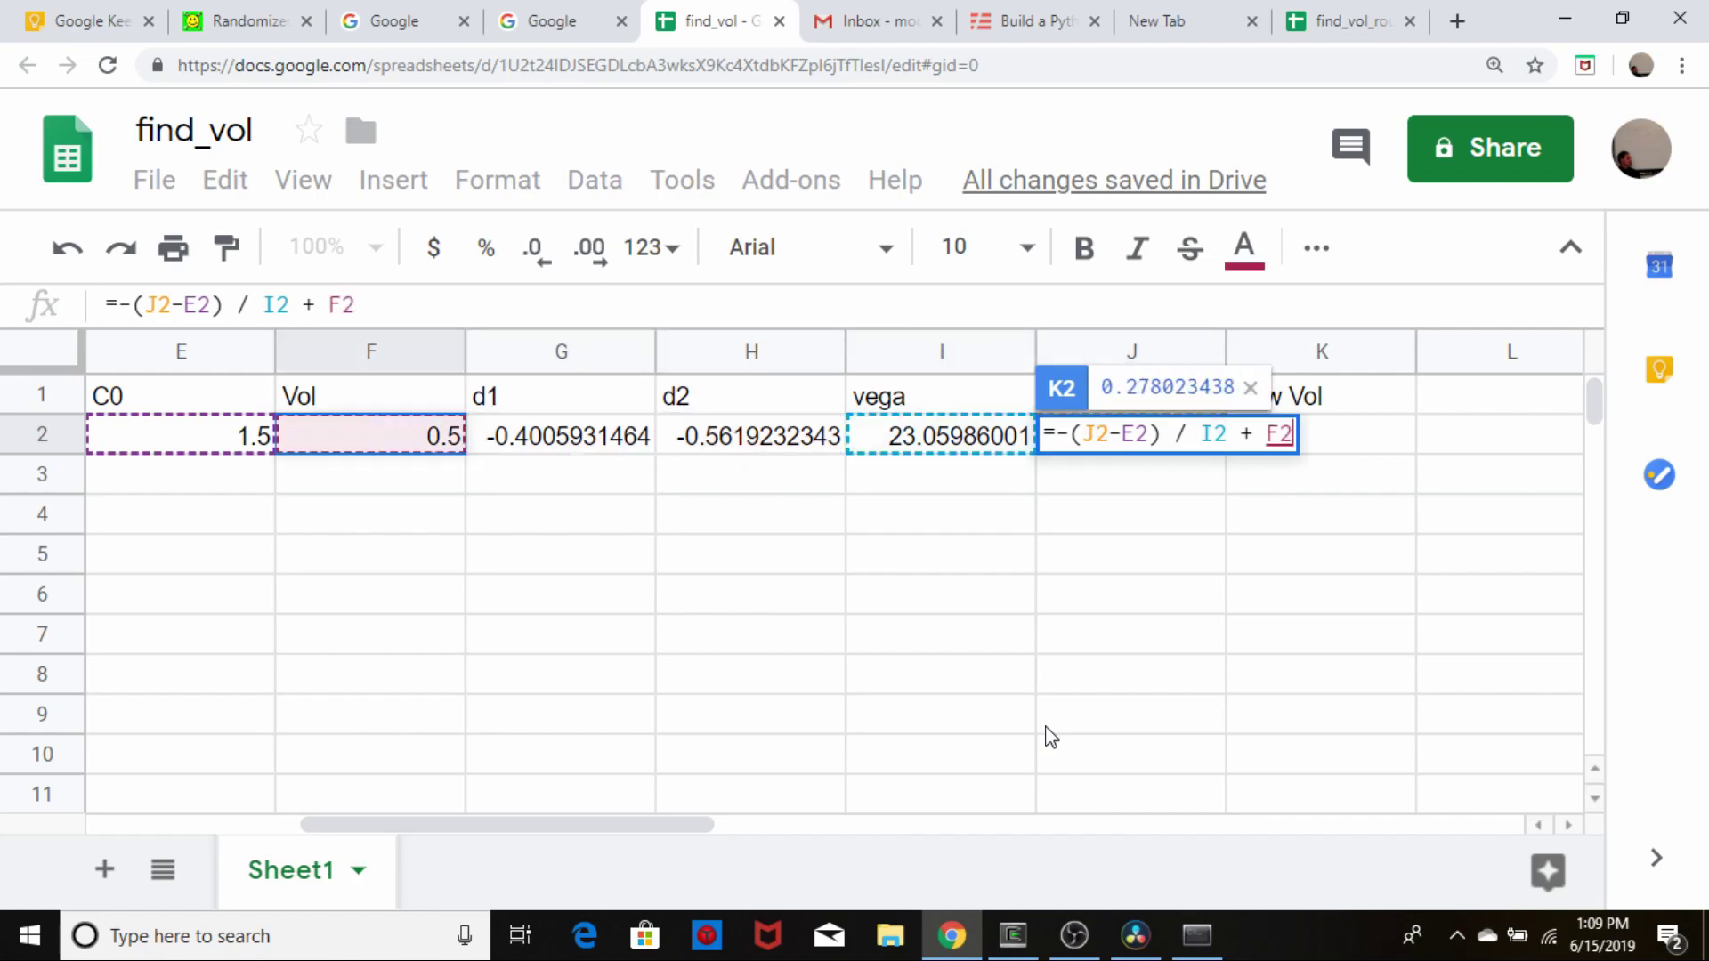
pyautogui.press('Return')
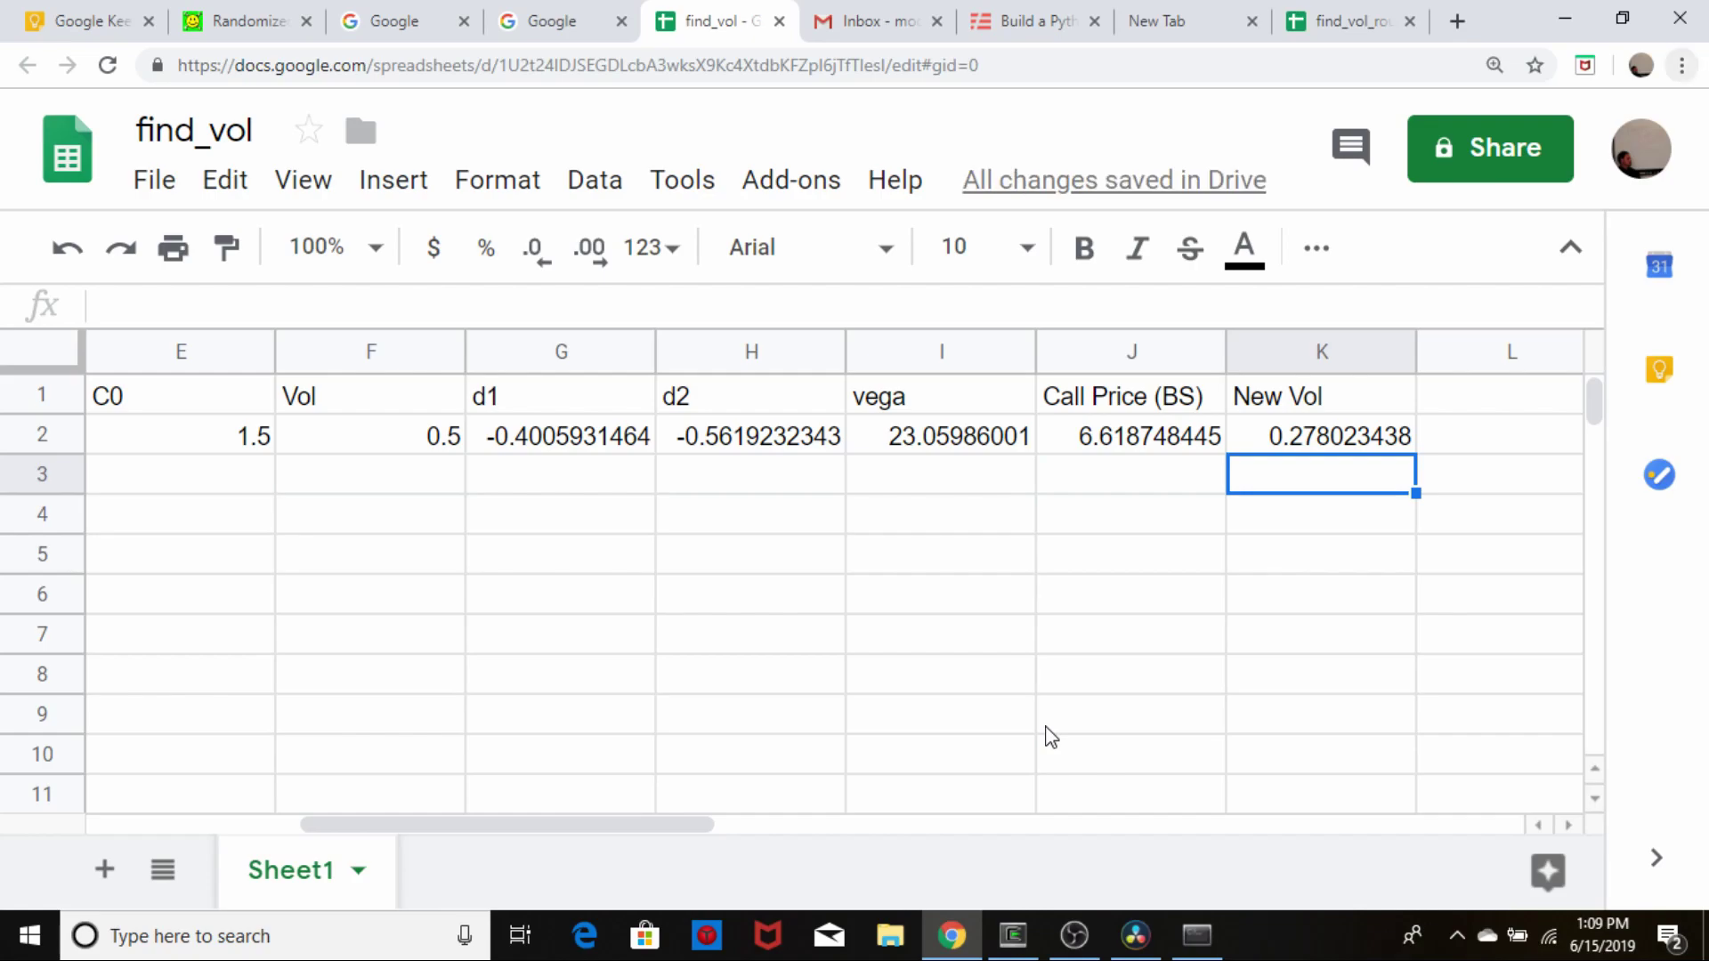
pyautogui.hotkey('alt', 'Tab')
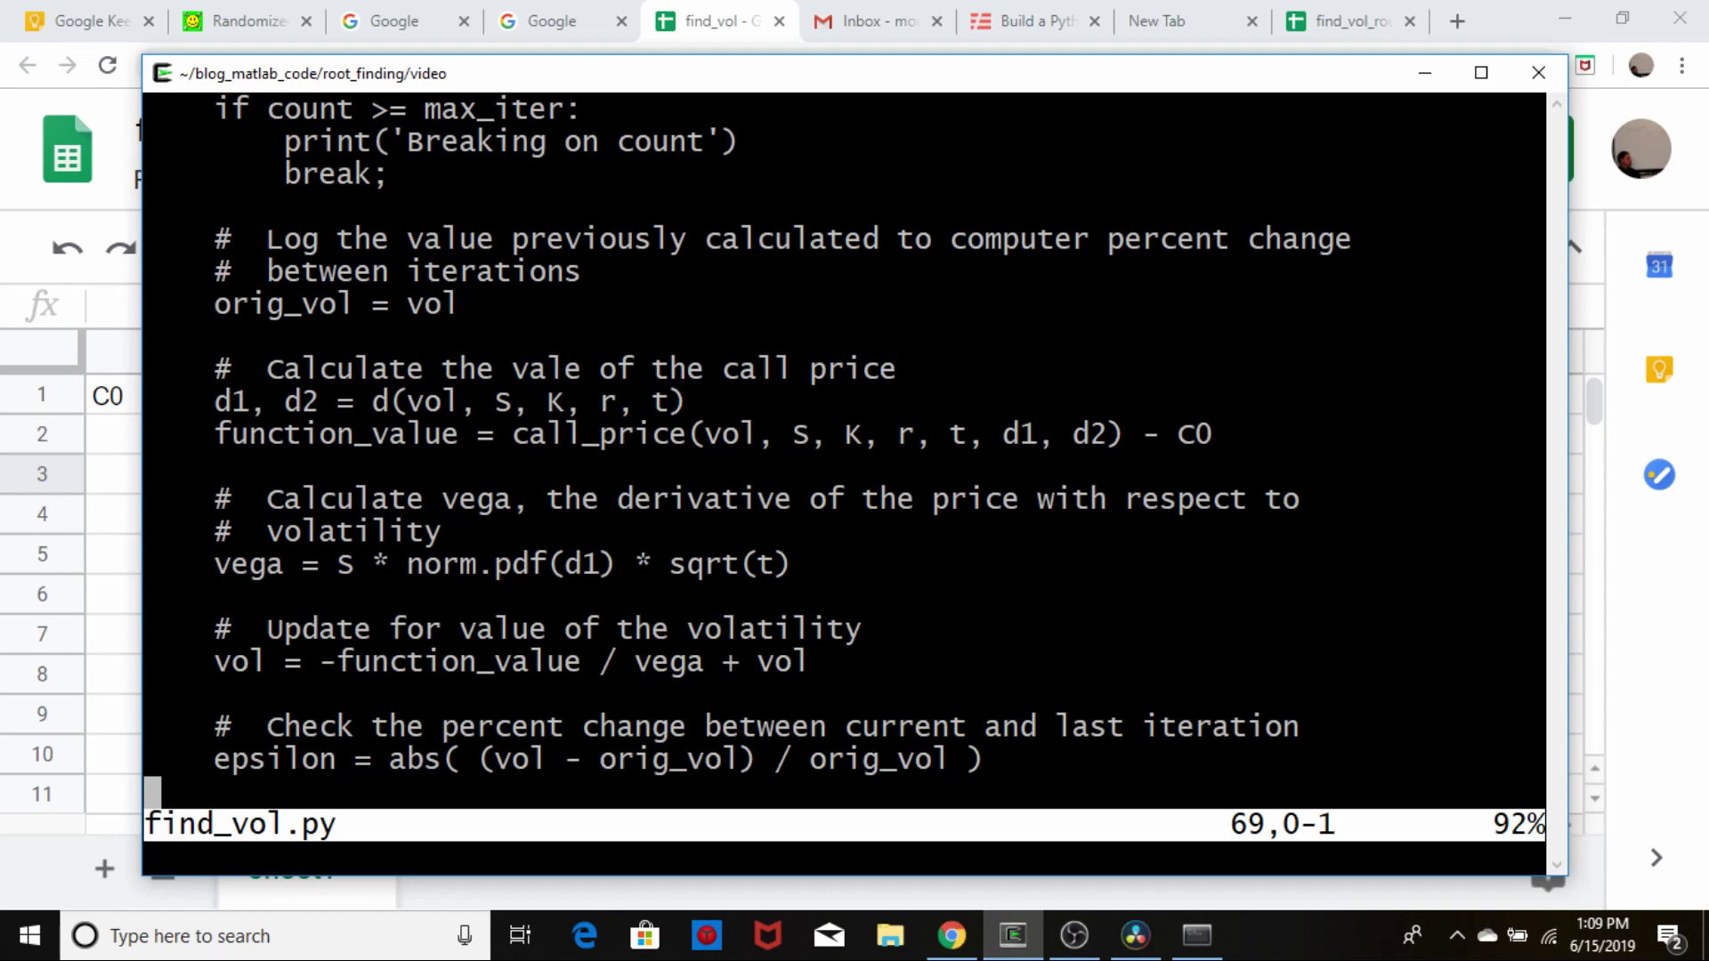
# - Return to the find_vol spreadsheet in Chrome, toggling its menu and selecting the address bar
pyautogui.hotkey('alt', 'Tab')
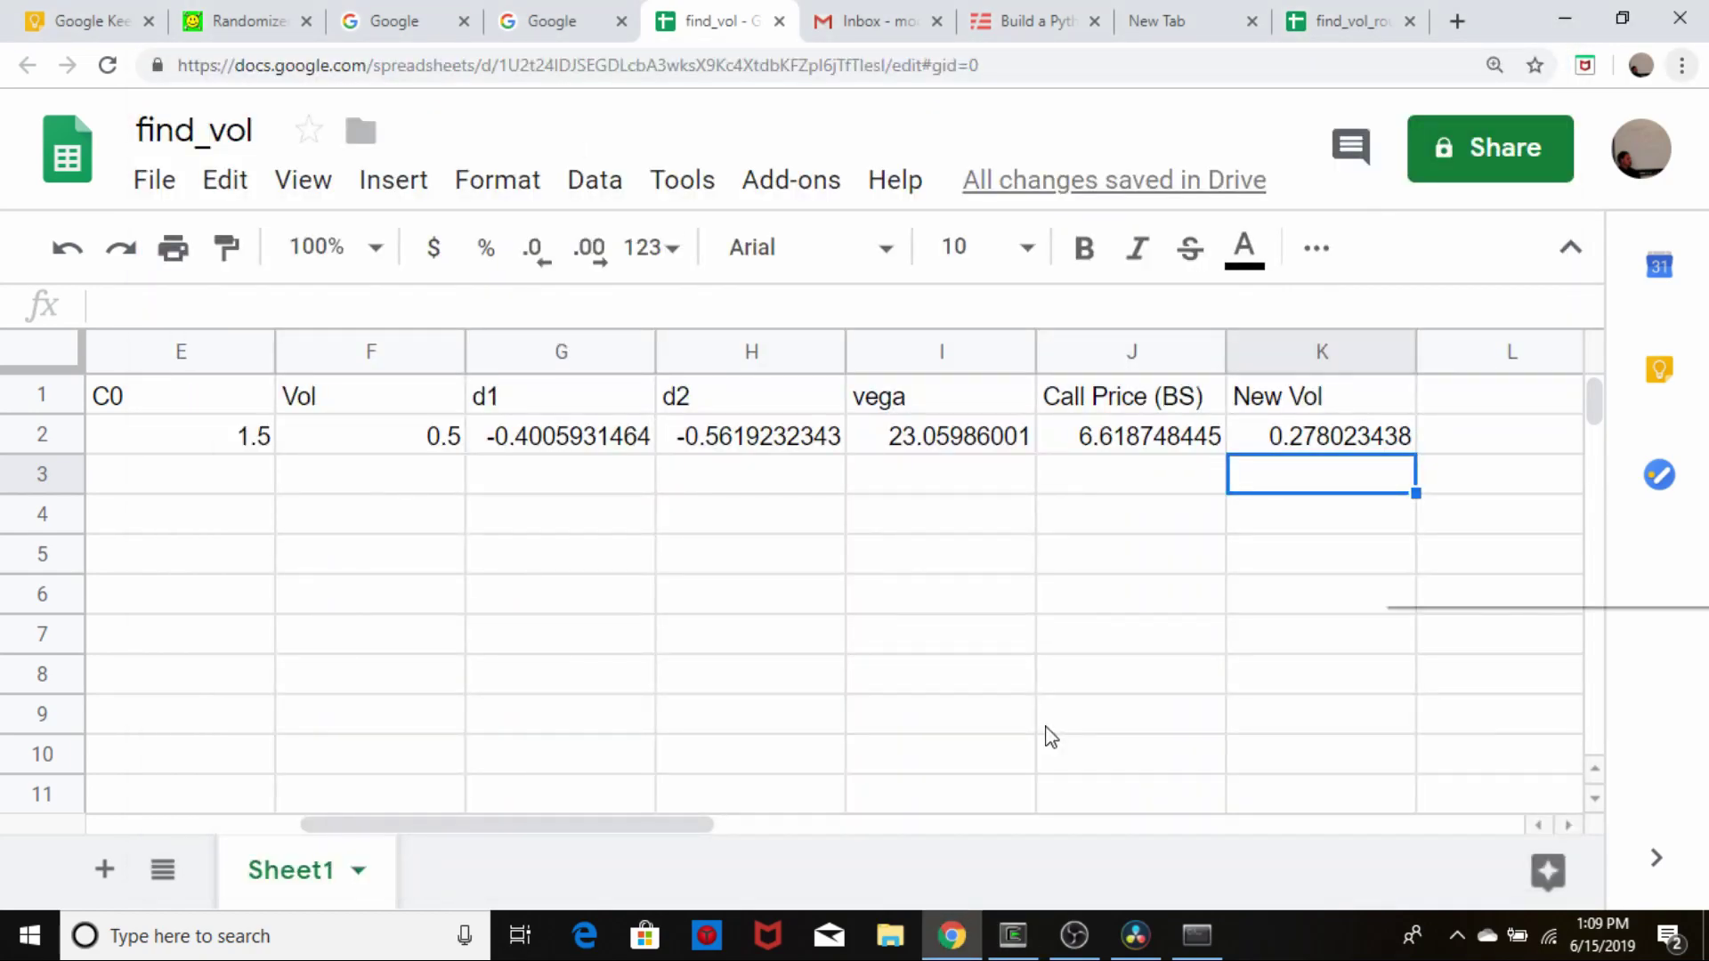
pyautogui.hotkey('alt', 'f')
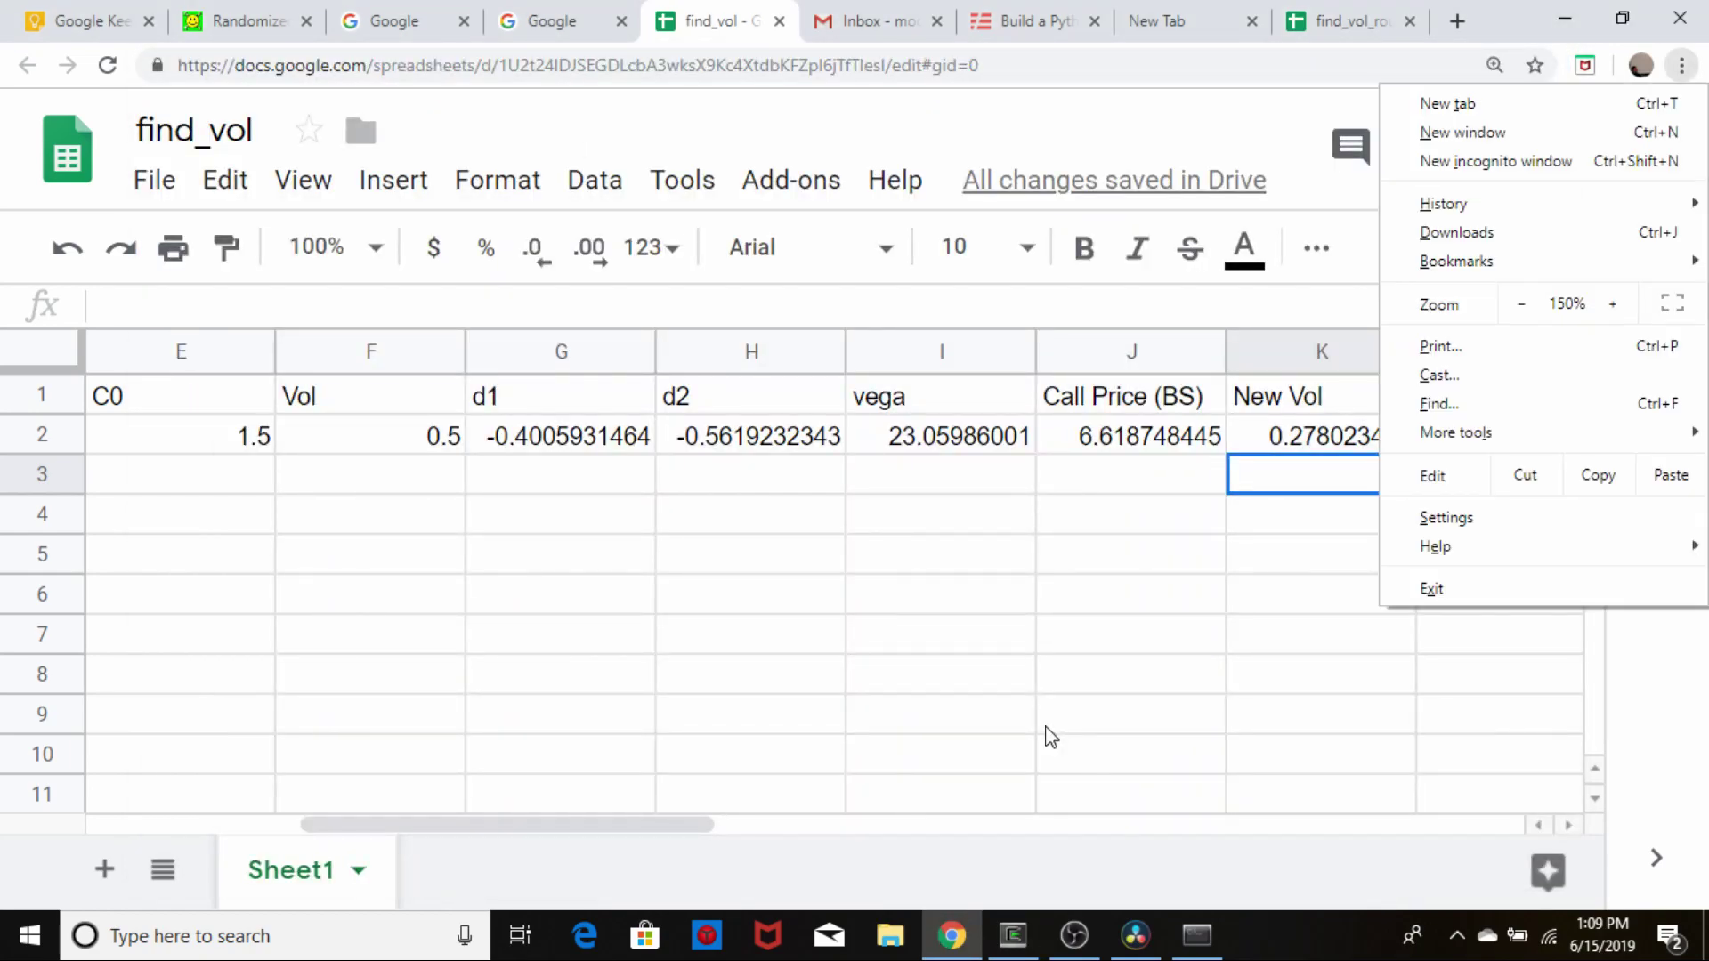
pyautogui.press('Escape')
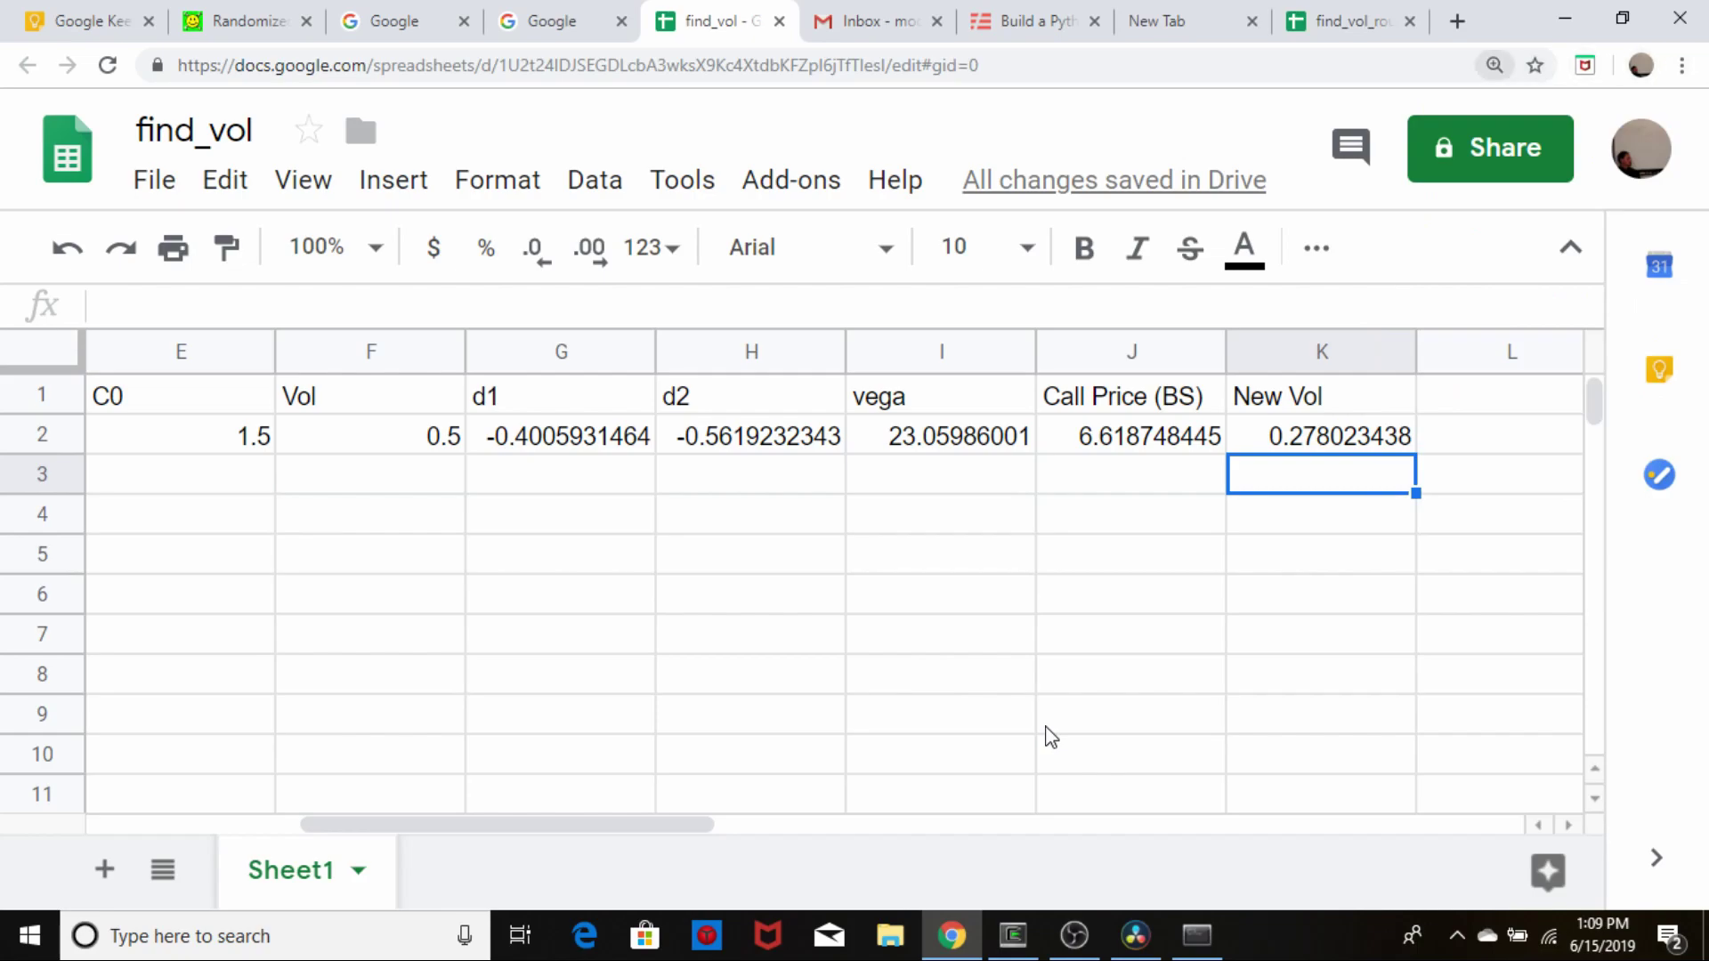
pyautogui.hotkey('ctrl', 'l')
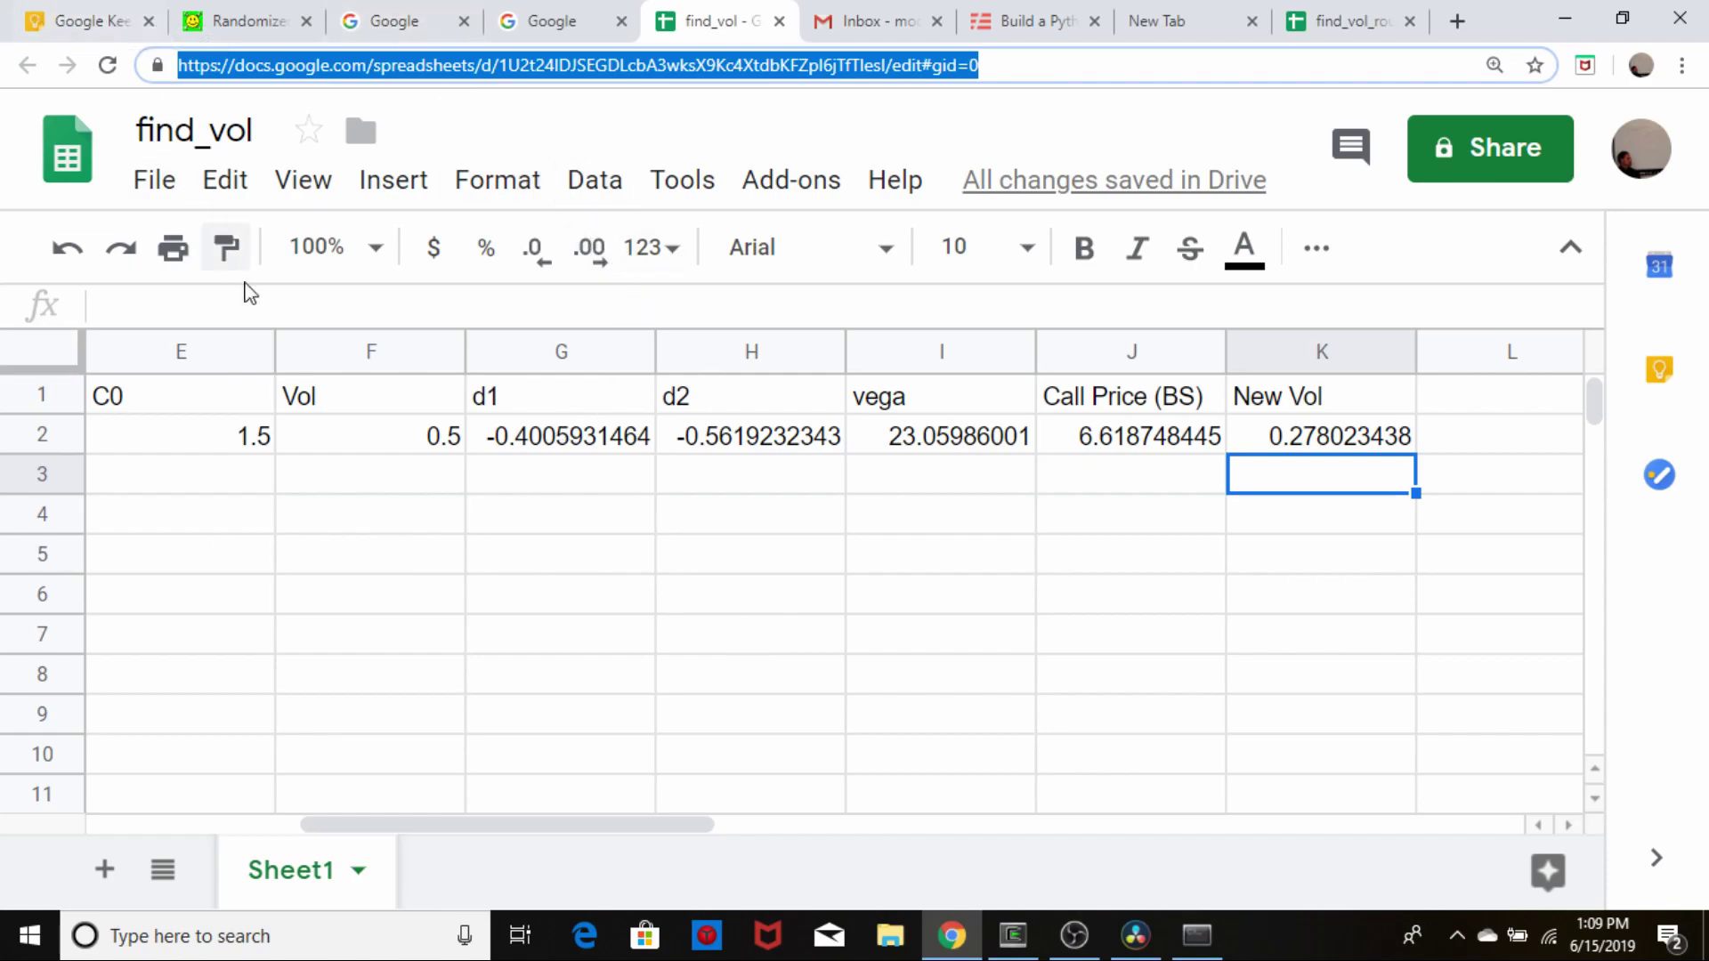
# - Set F3 to =K2 so the next iteration's Vol is 0.278023438
pyautogui.click(372, 487)
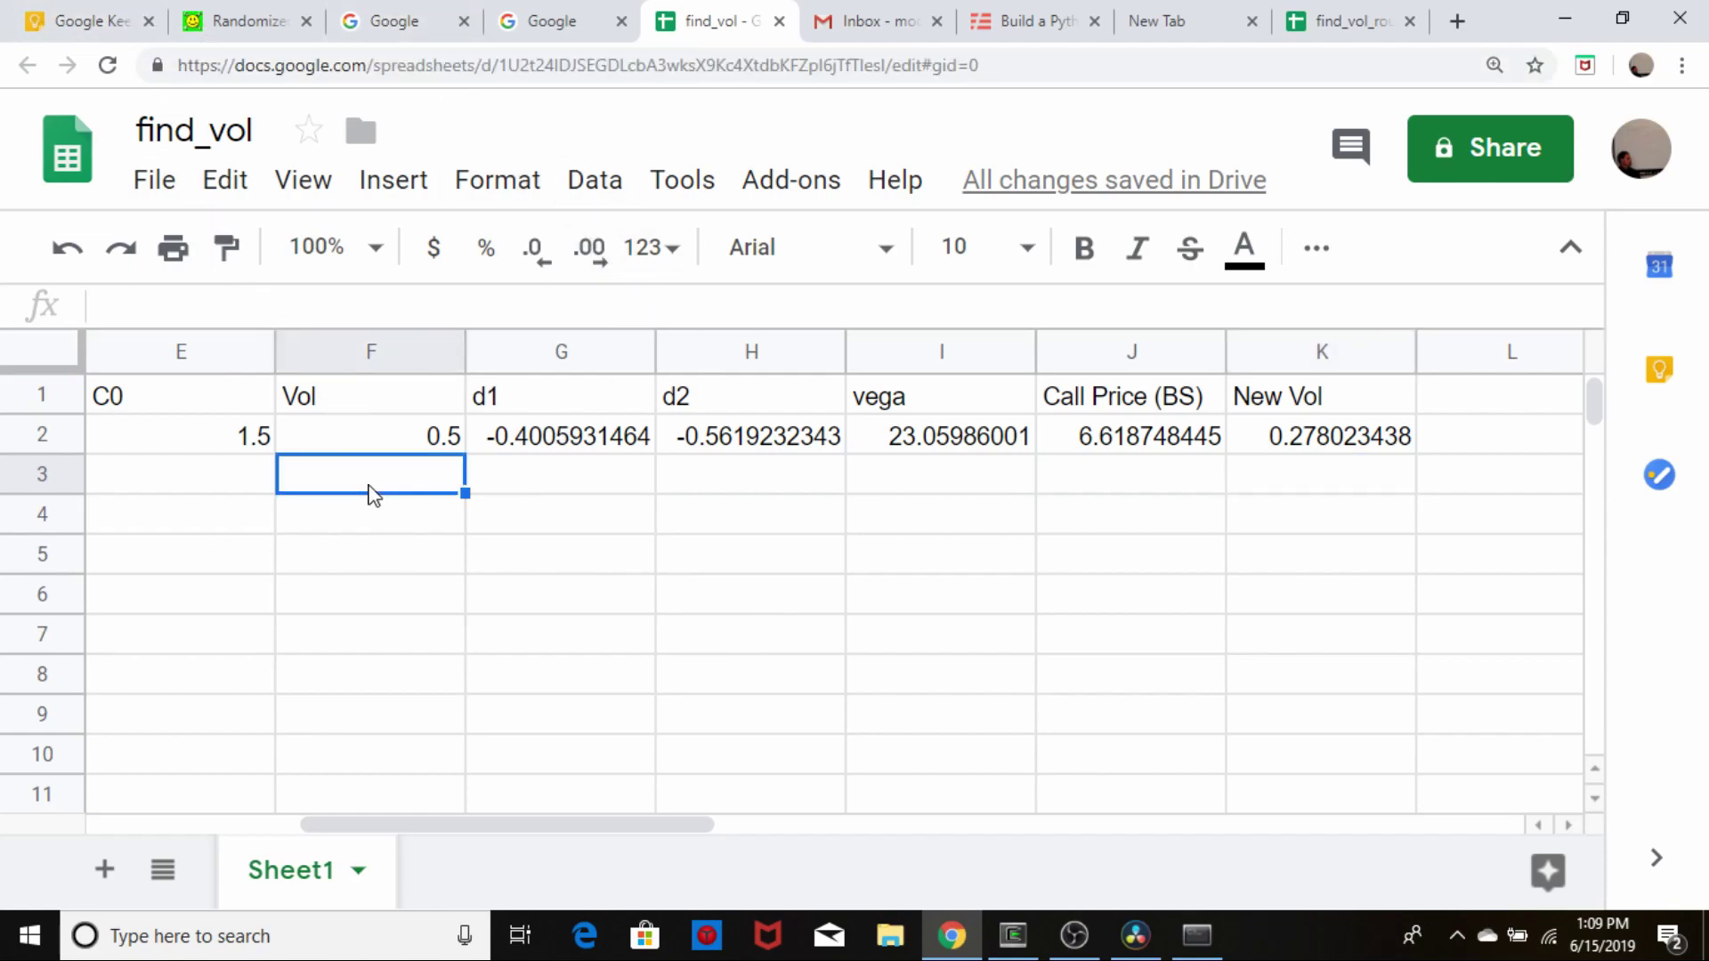
pyautogui.write('=')
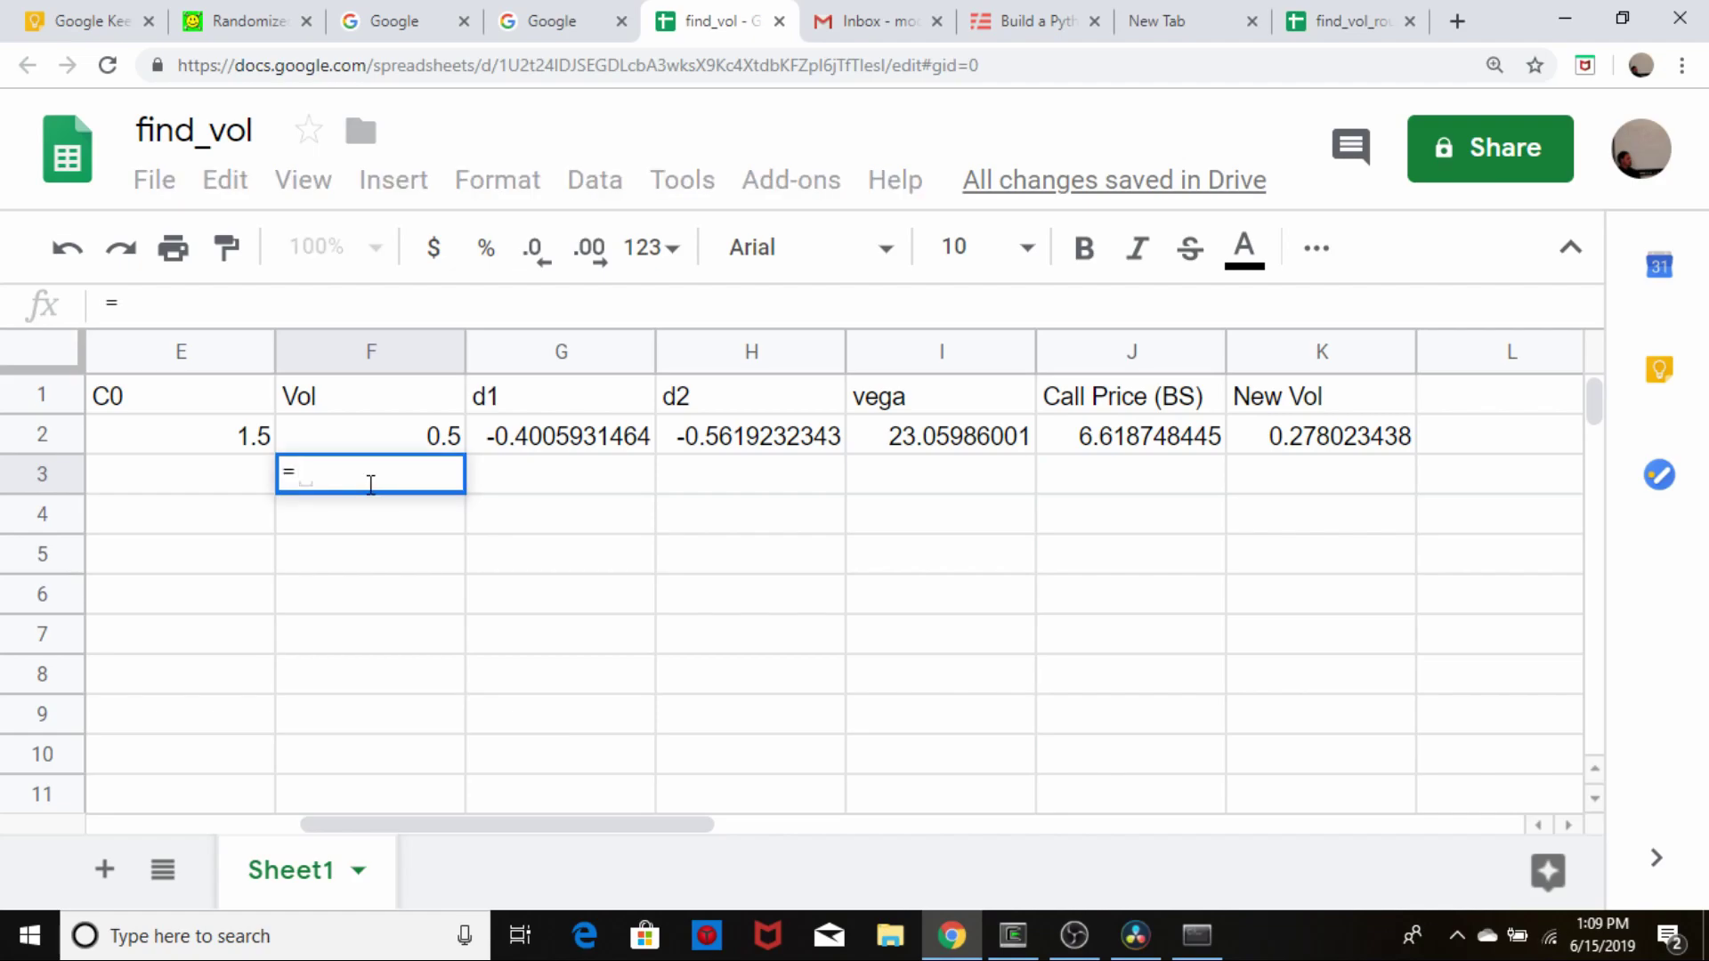
pyautogui.press('Right')
pyautogui.press('Right')
pyautogui.press('Right')
pyautogui.press('Right')
pyautogui.press('Right')
pyautogui.press('Up')
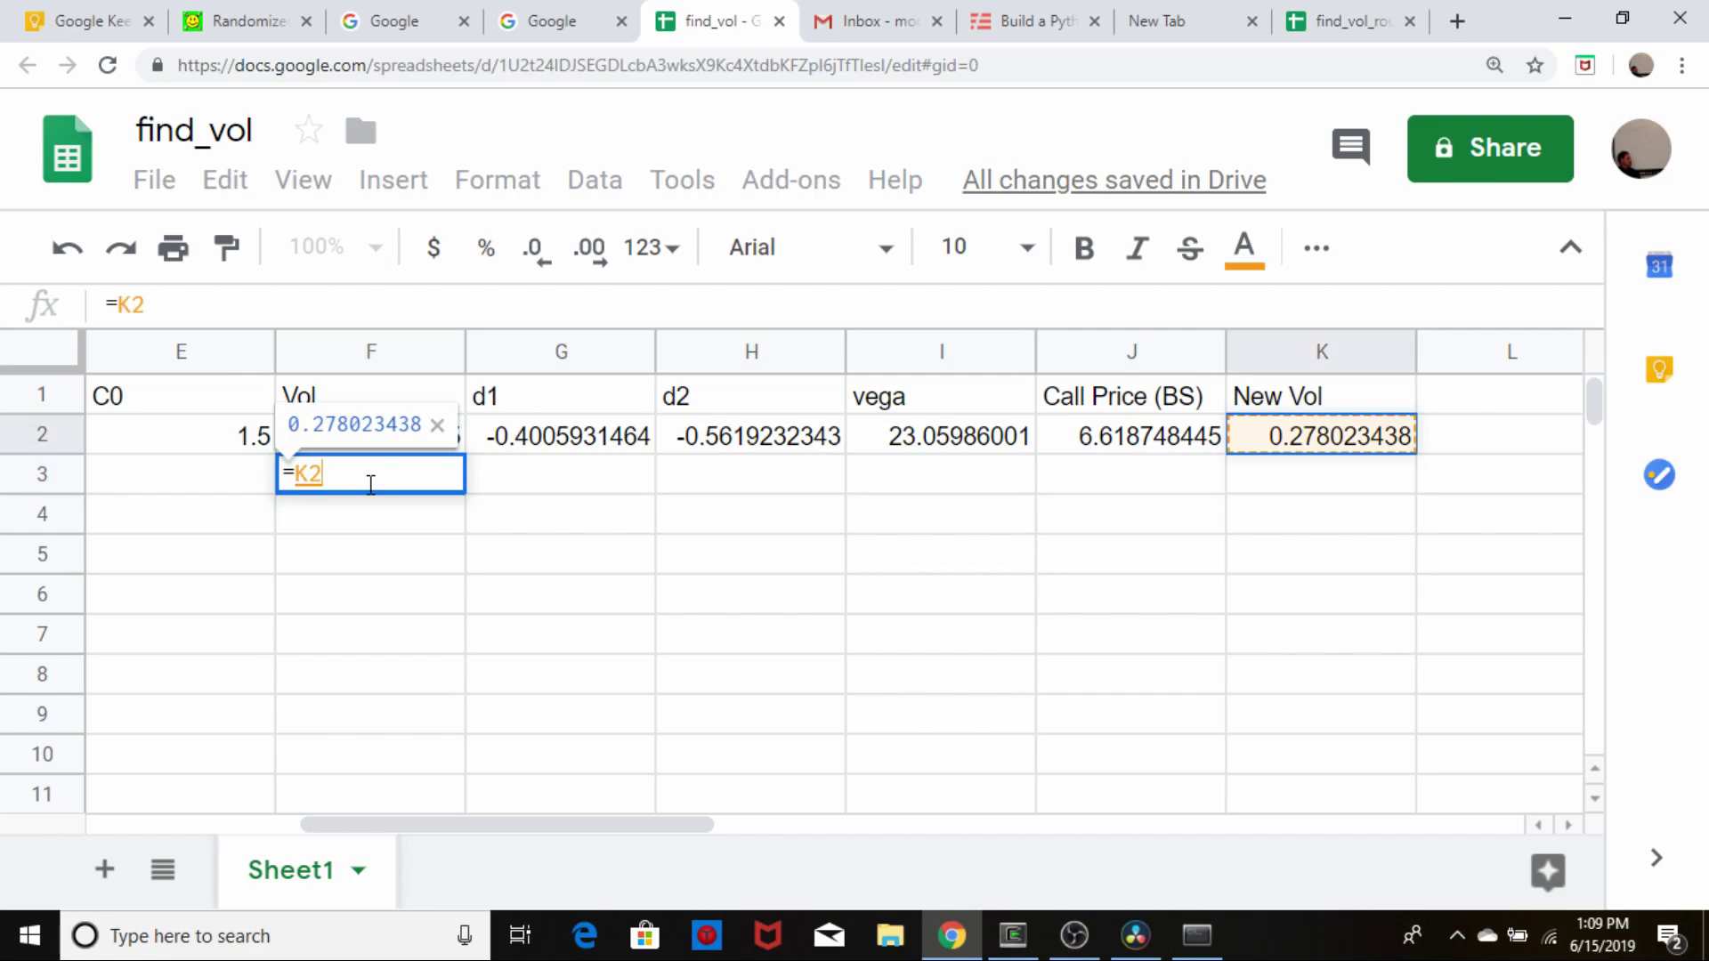
pyautogui.press('Return')
# - Fill the inputs A2:E2 down through row 7
pyautogui.press('Left')
pyautogui.press('Left')
pyautogui.press('Left')
pyautogui.press('Left')
pyautogui.press('Left')
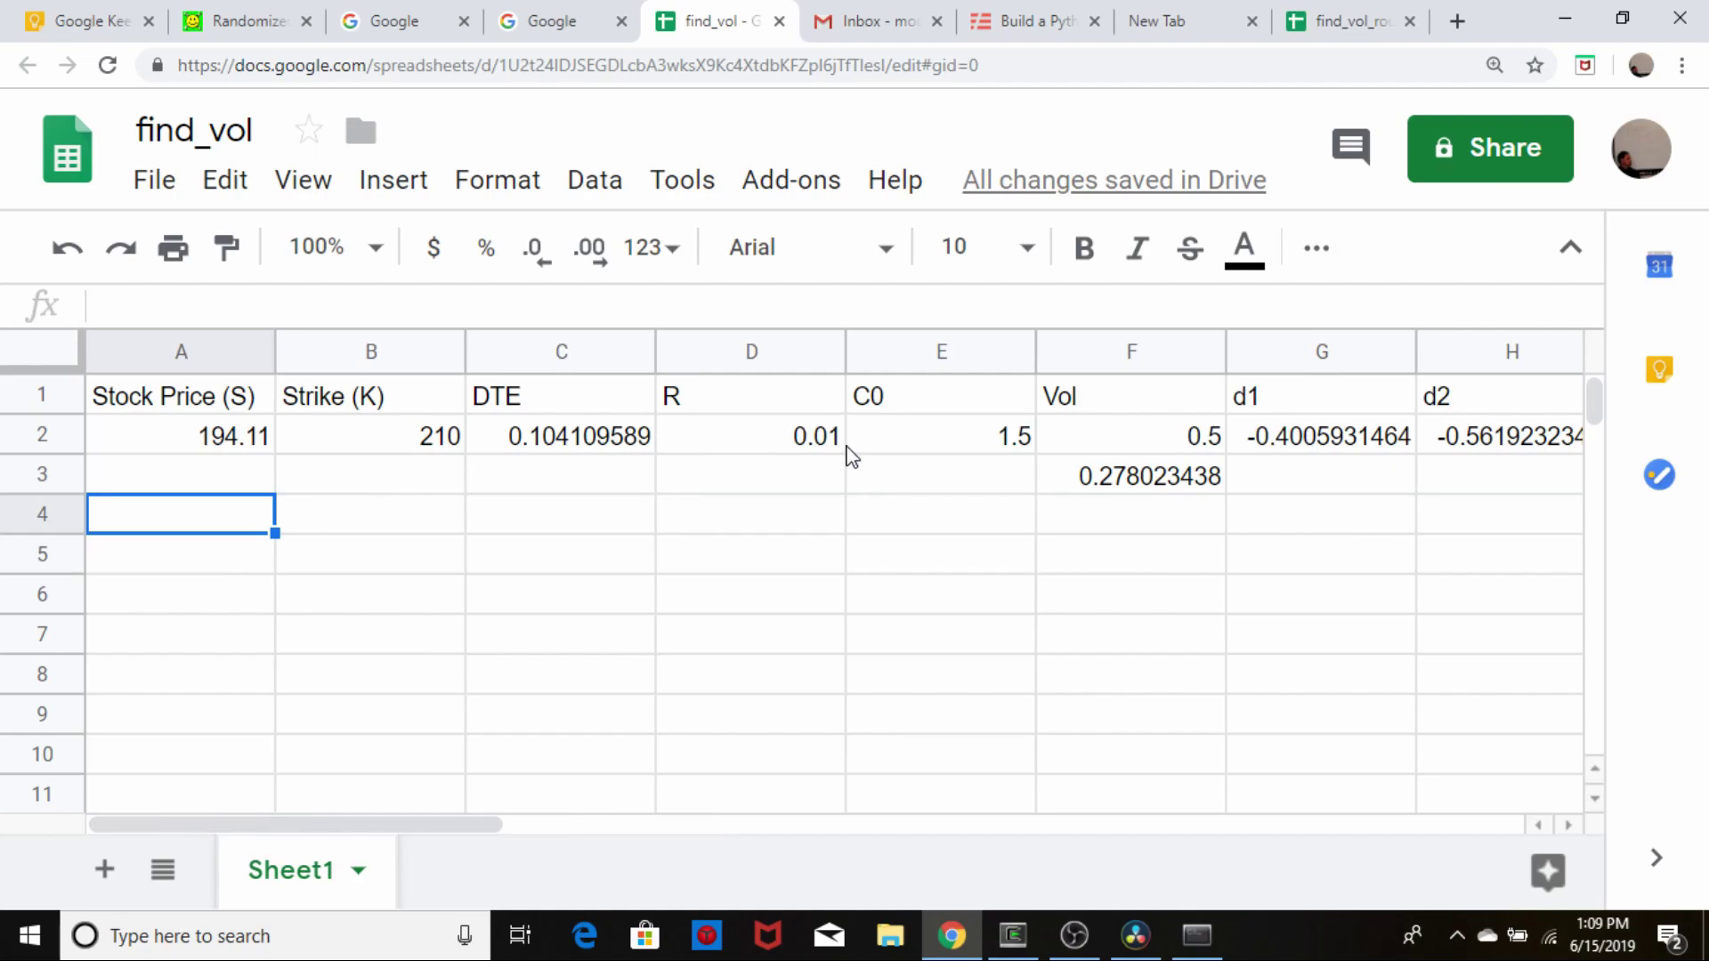
pyautogui.moveTo(986, 442); pyautogui.dragTo(38, 435)
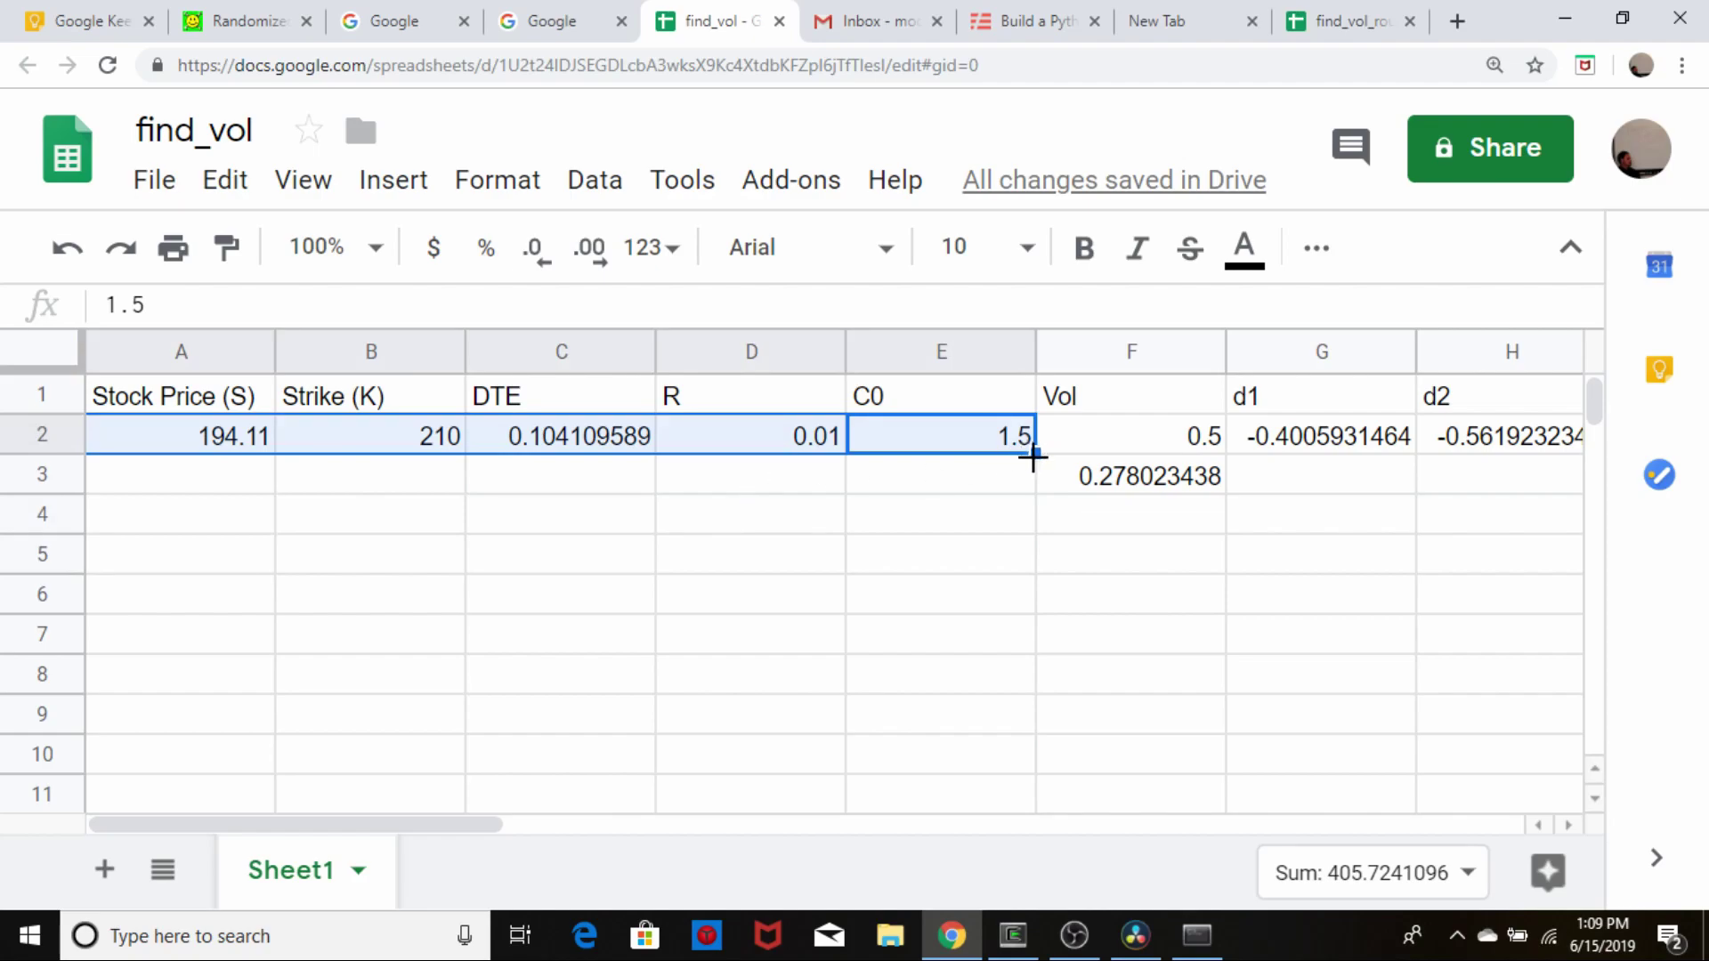
pyautogui.moveTo(1029, 457); pyautogui.dragTo(1024, 653)
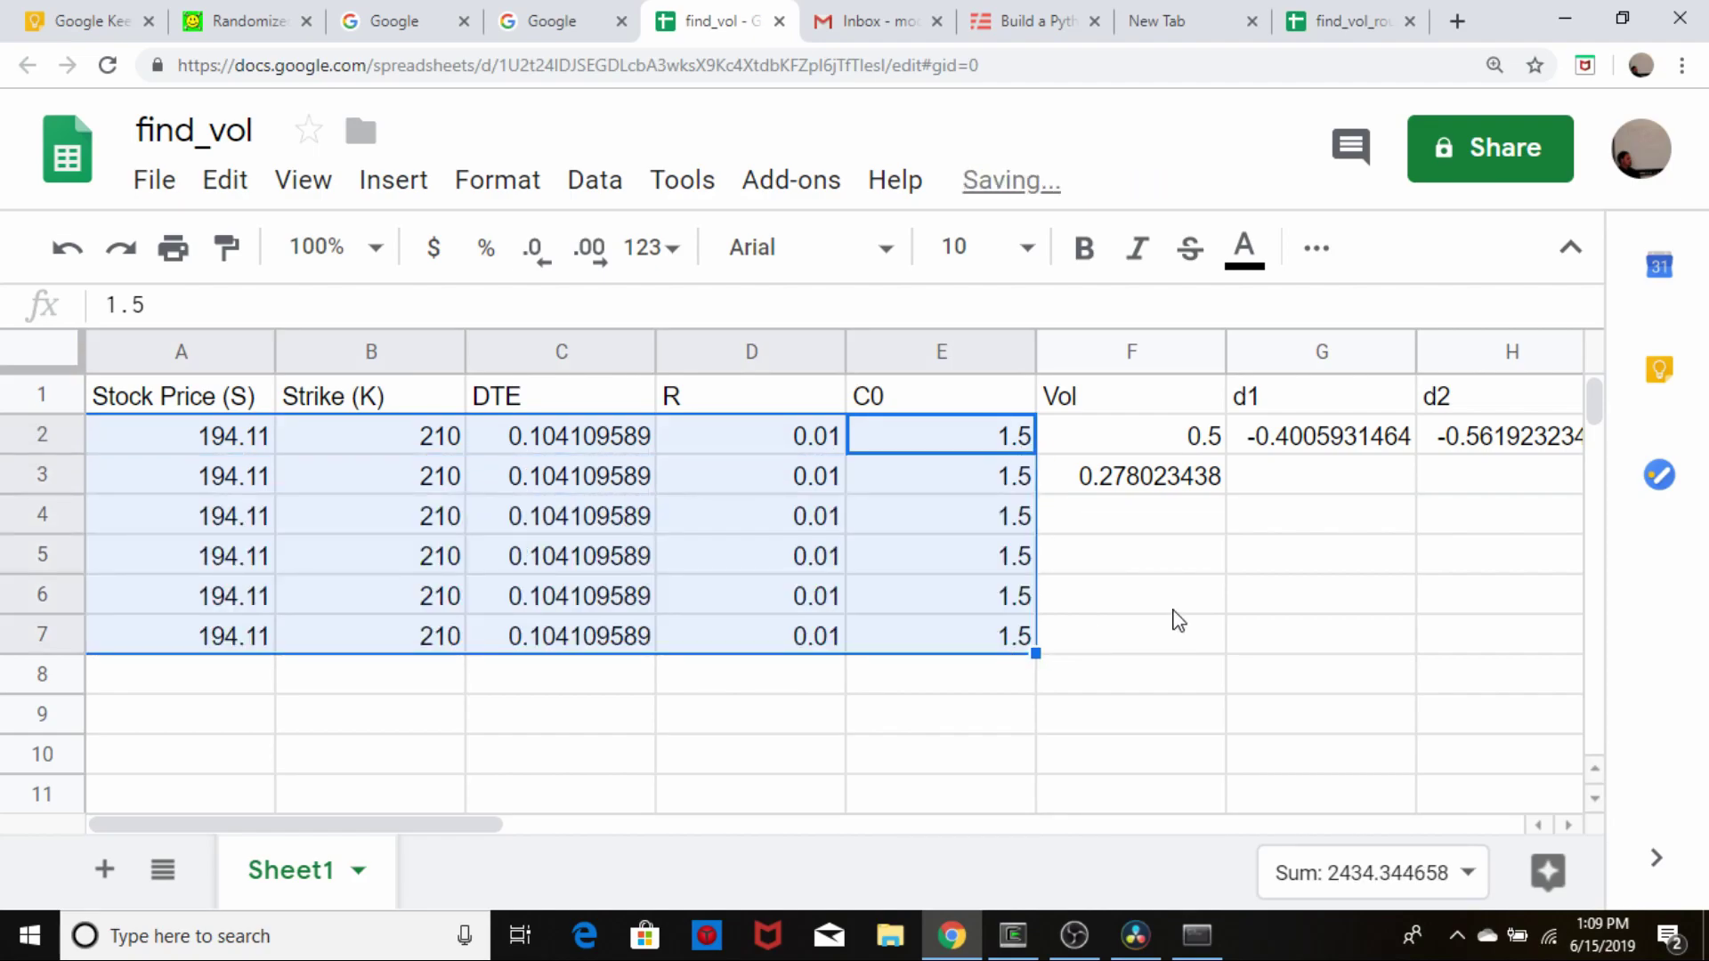
pyautogui.click(1206, 597)
# - Fill the G2:K2 formulas into row 3, giving New Vol 0.2536602381
pyautogui.click(1323, 480)
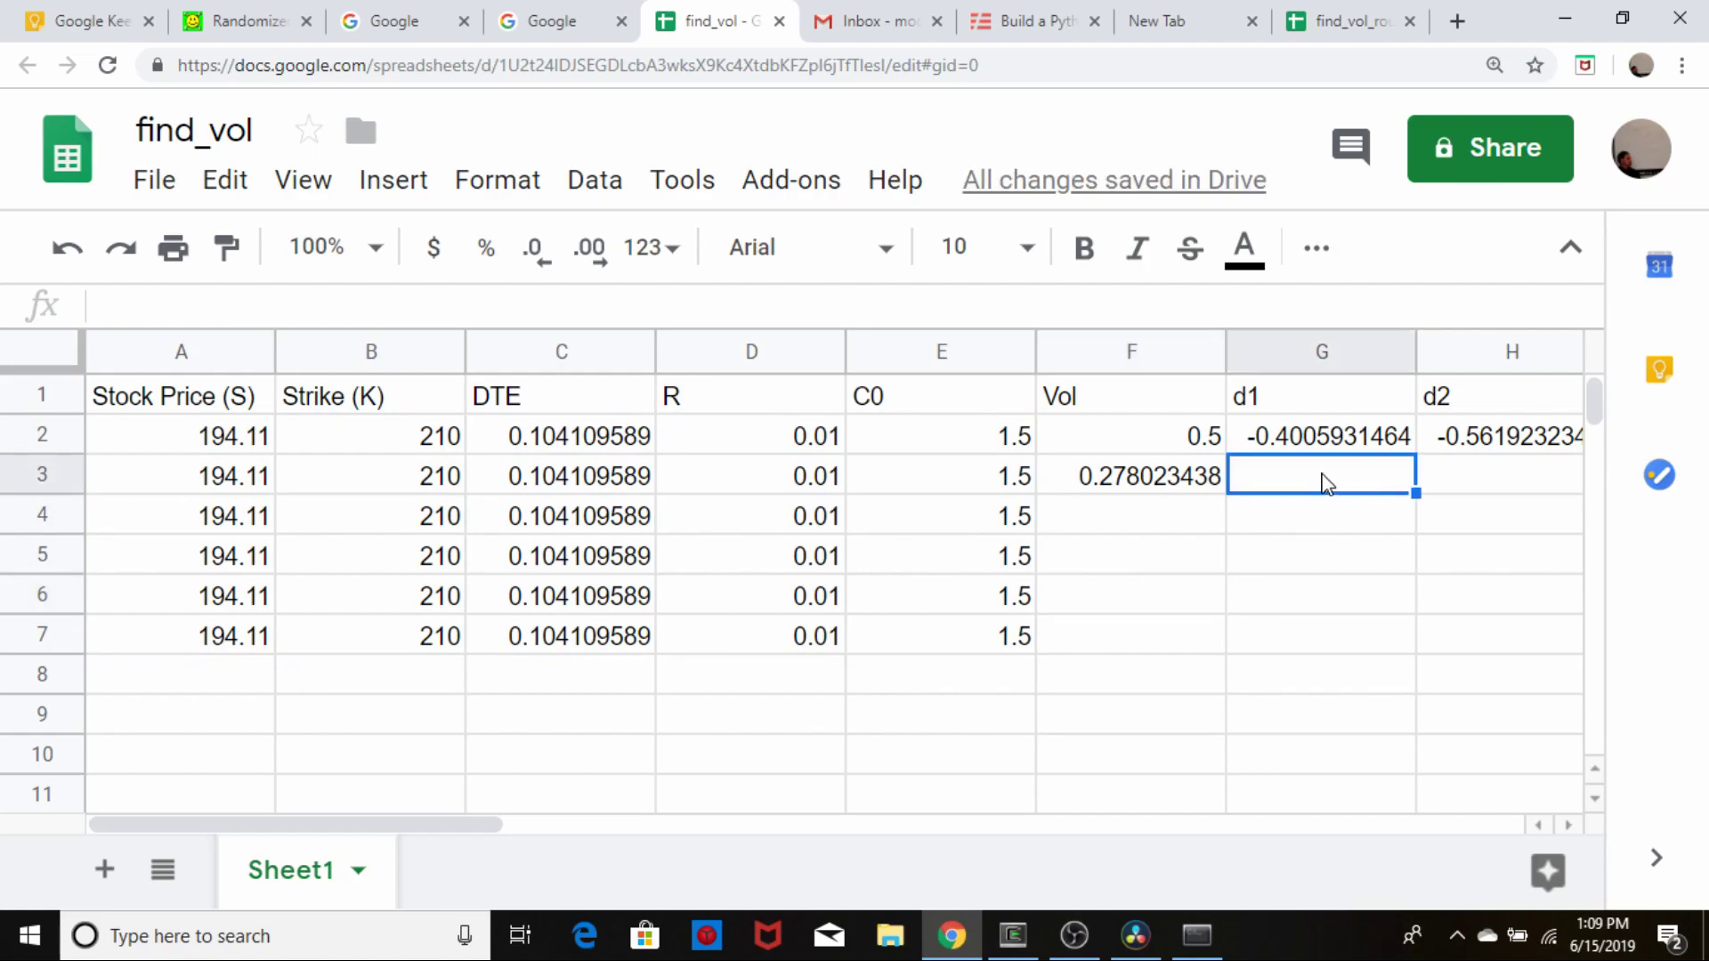
pyautogui.press('Right')
pyautogui.press('Right')
pyautogui.press('Right')
pyautogui.press('Right')
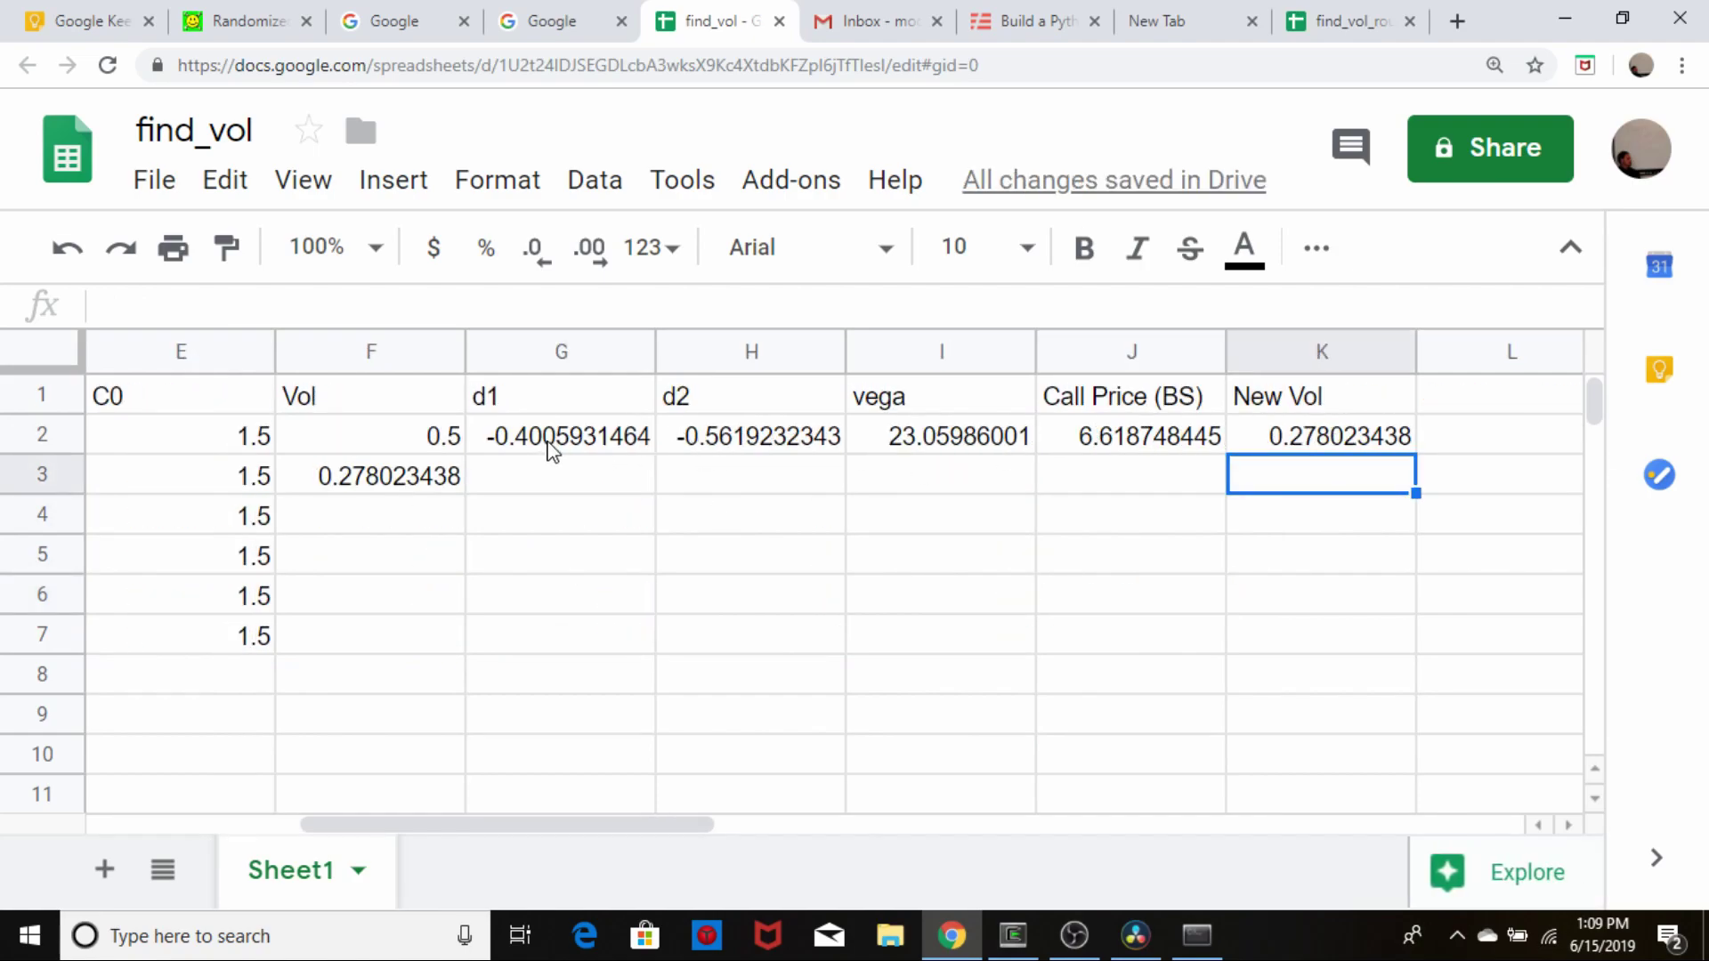
pyautogui.moveTo(554, 439); pyautogui.dragTo(1295, 431)
pyautogui.moveTo(1415, 454); pyautogui.dragTo(1402, 492)
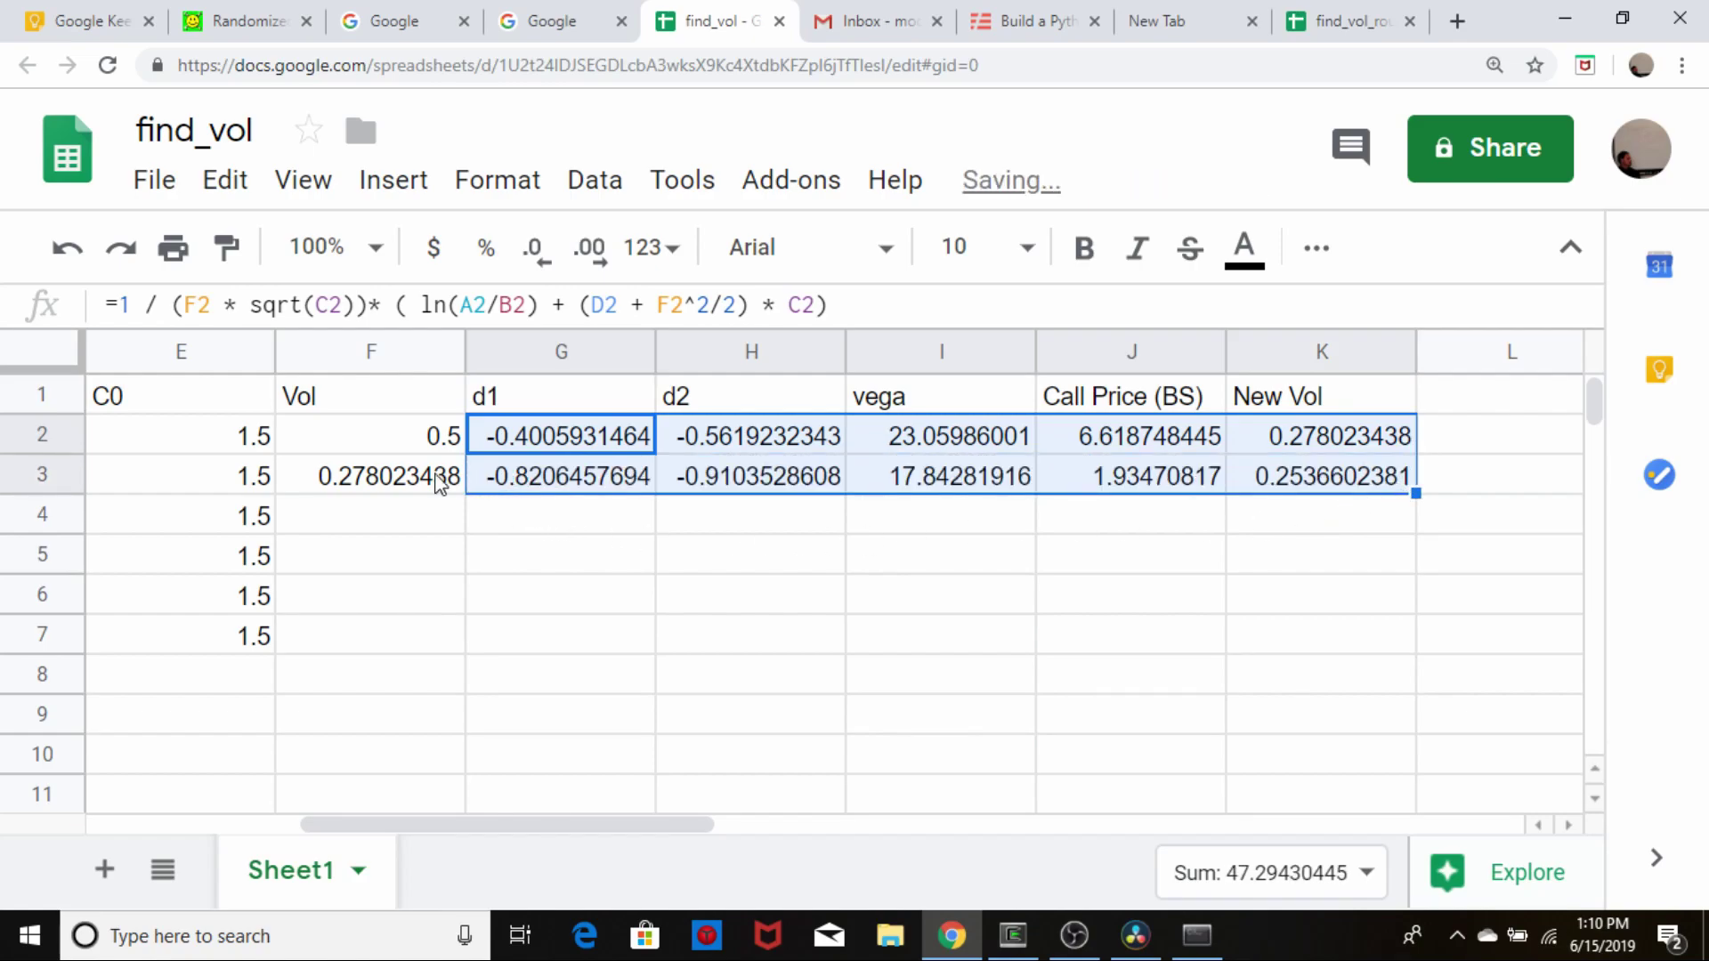
# - Fill F3 down to F7 and the G3:K3 formulas down through row 6
pyautogui.click(405, 485)
pyautogui.moveTo(464, 492); pyautogui.dragTo(431, 638)
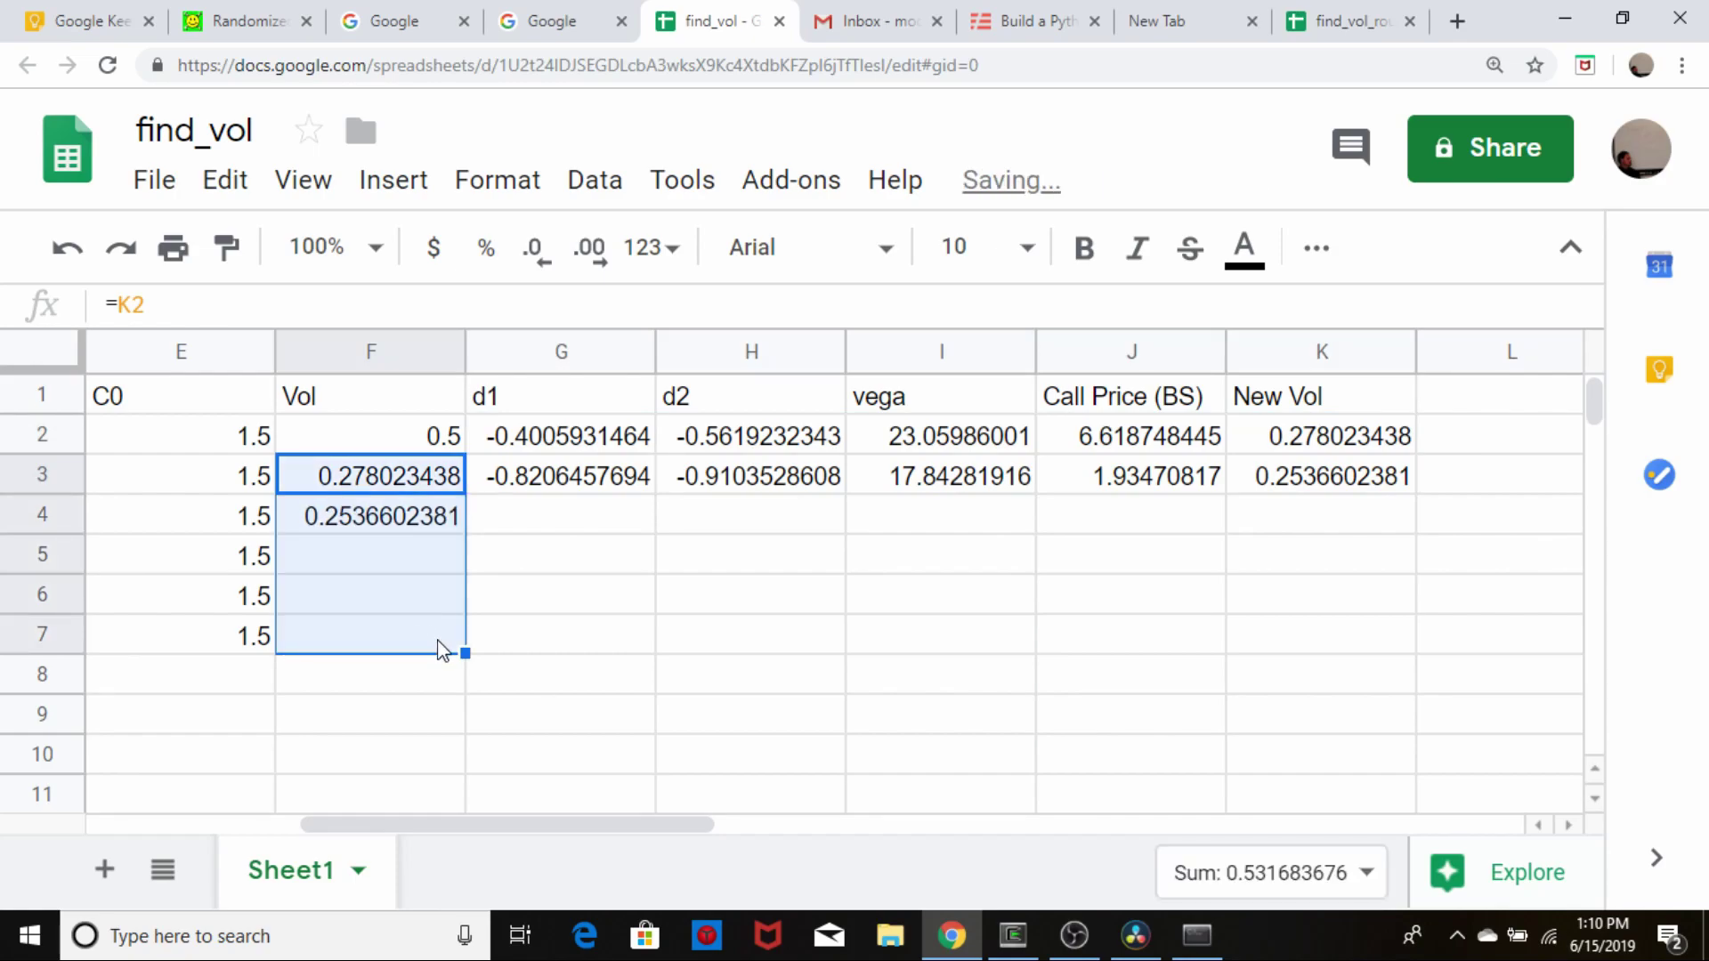
pyautogui.click(596, 485)
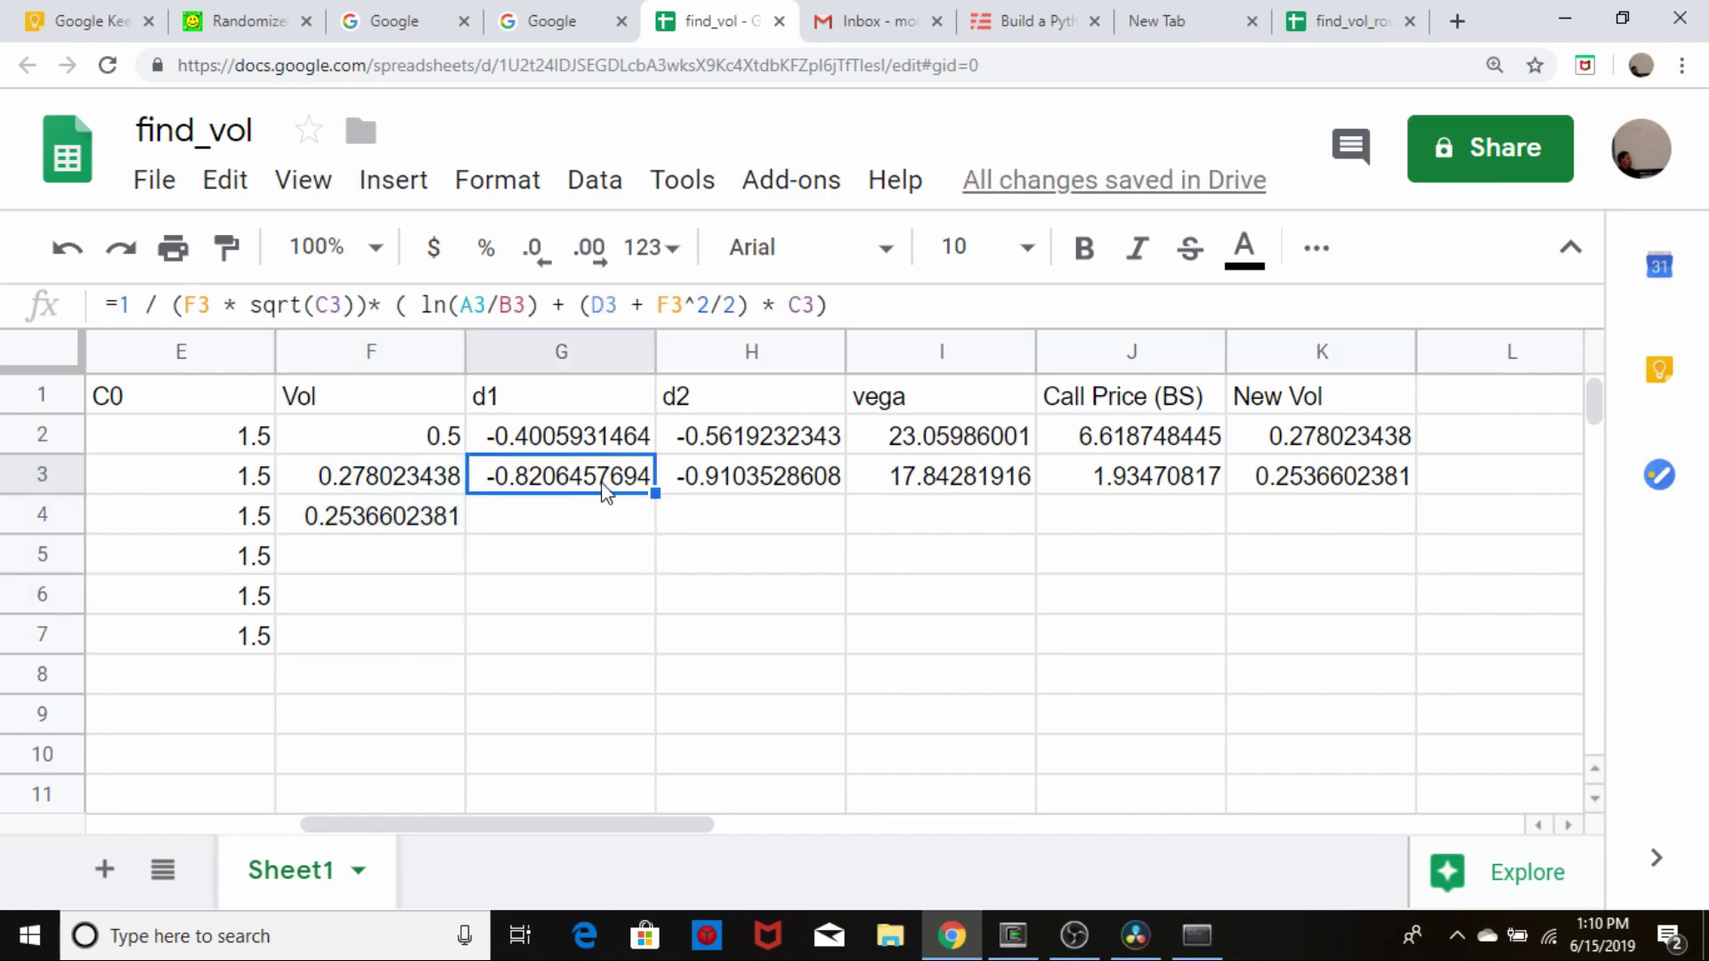
pyautogui.moveTo(592, 478); pyautogui.dragTo(1288, 474)
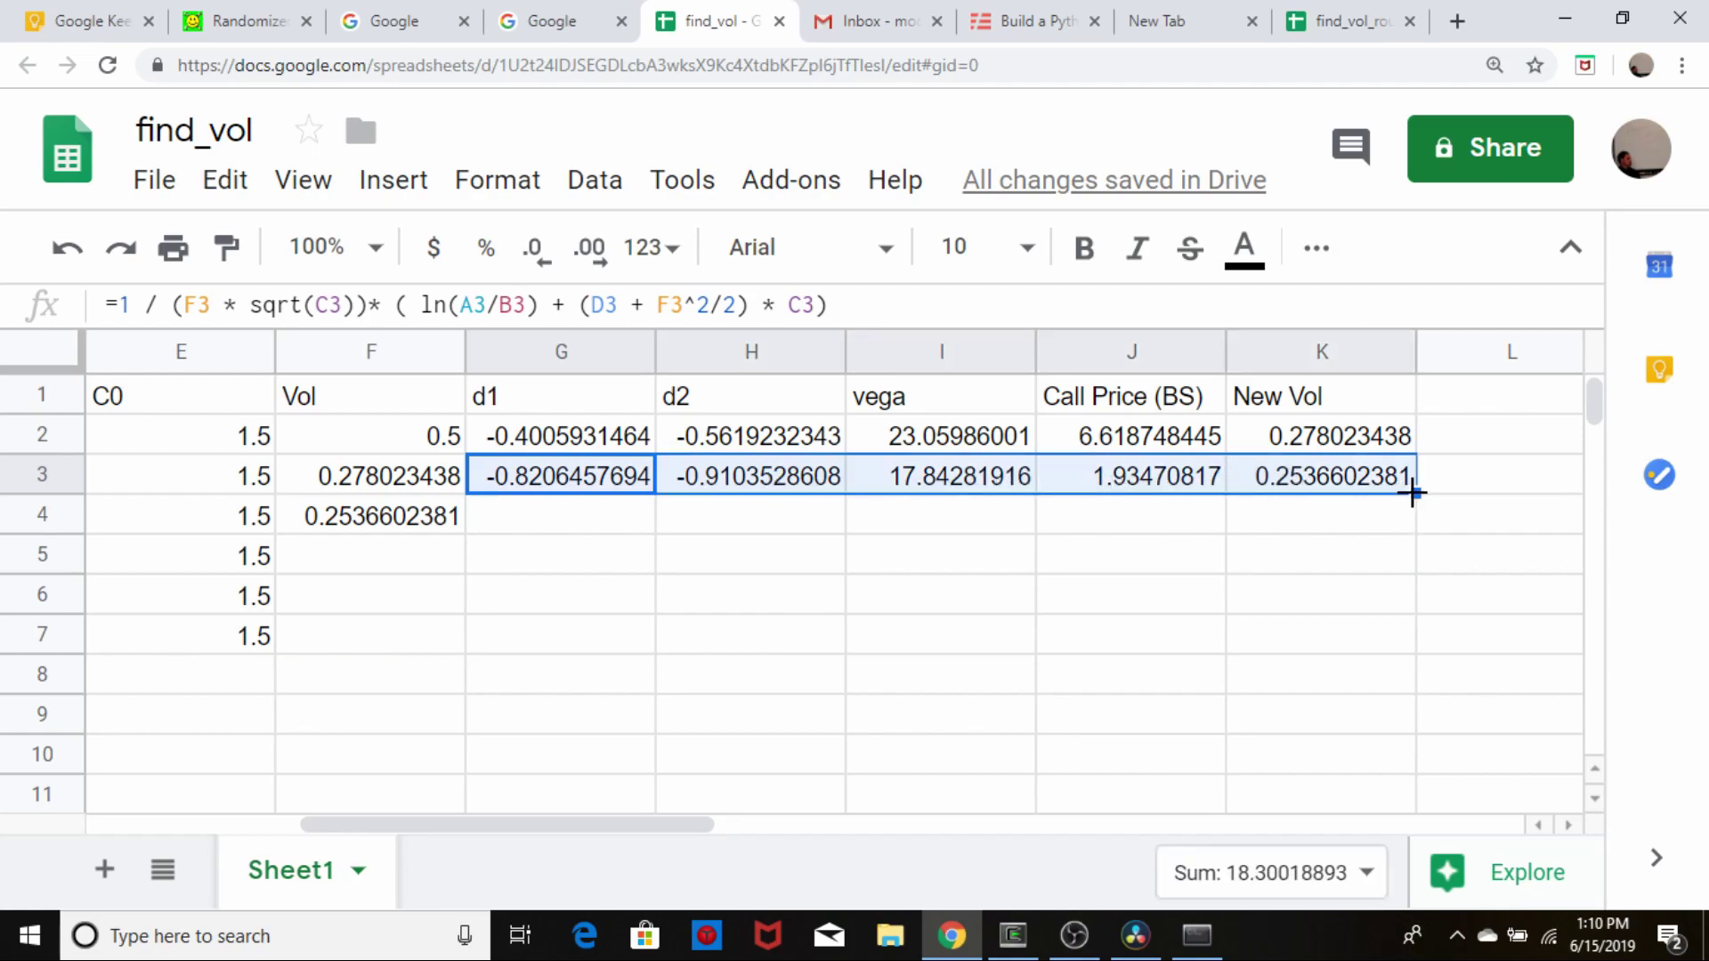
pyautogui.moveTo(1411, 492); pyautogui.dragTo(1362, 595)
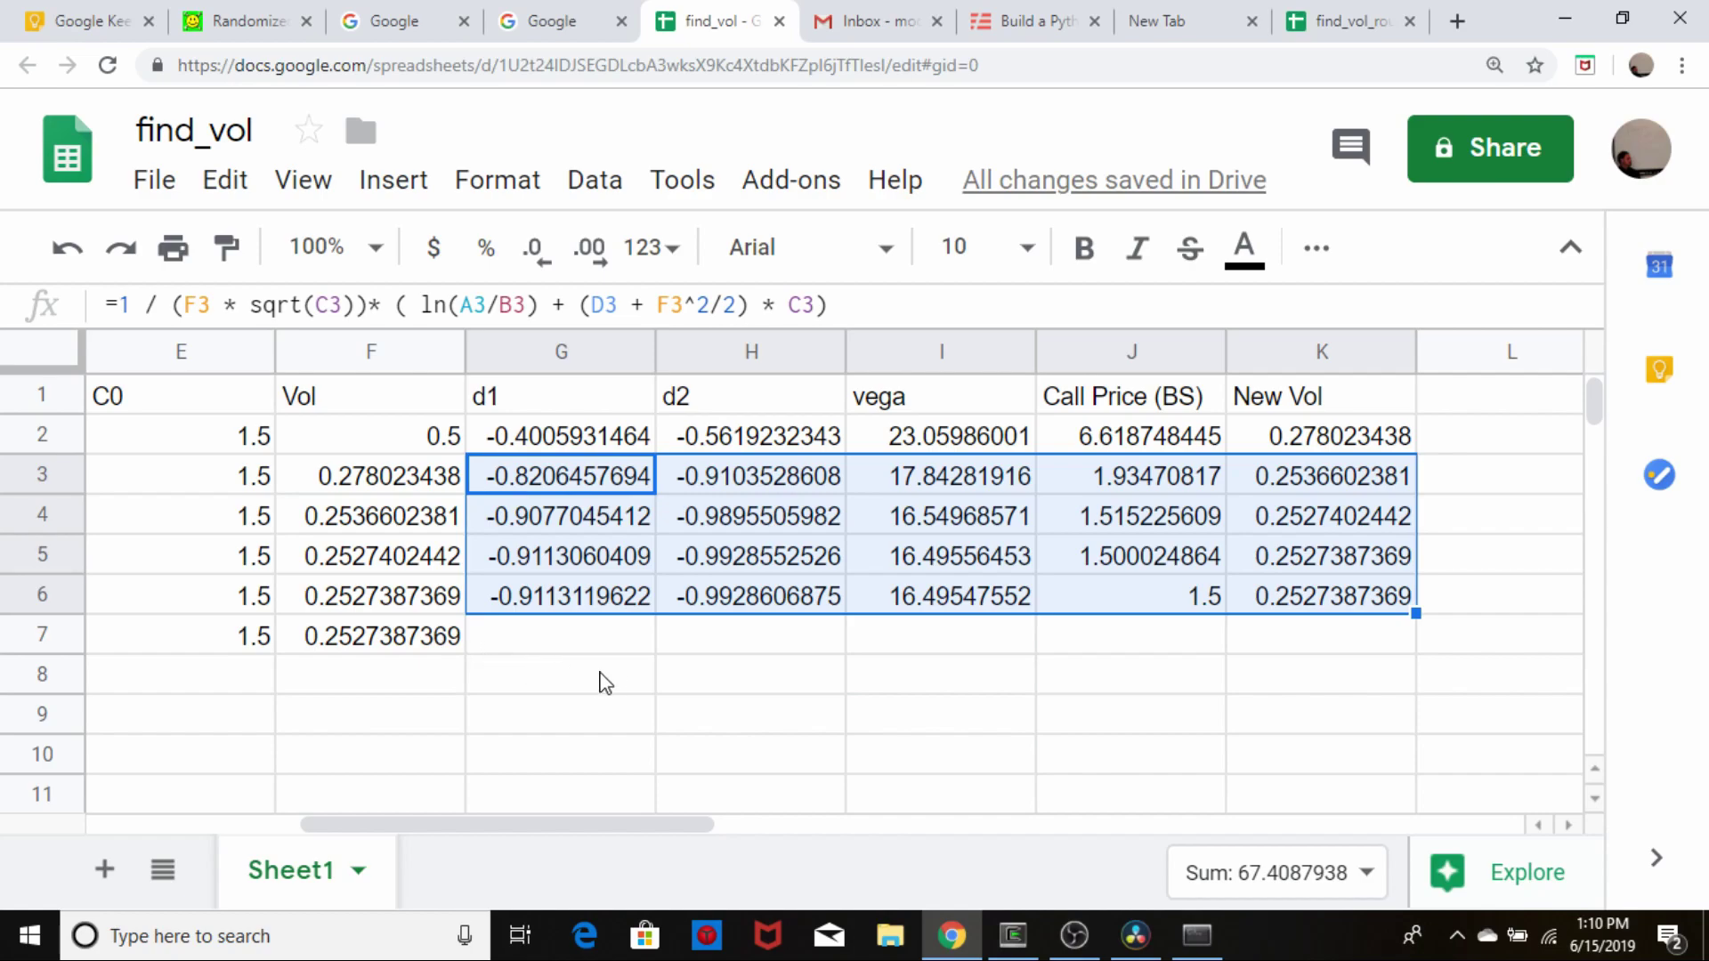
# - Check row 7, where F7 shows the converged Vol 0.2527387369
pyautogui.click(438, 645)
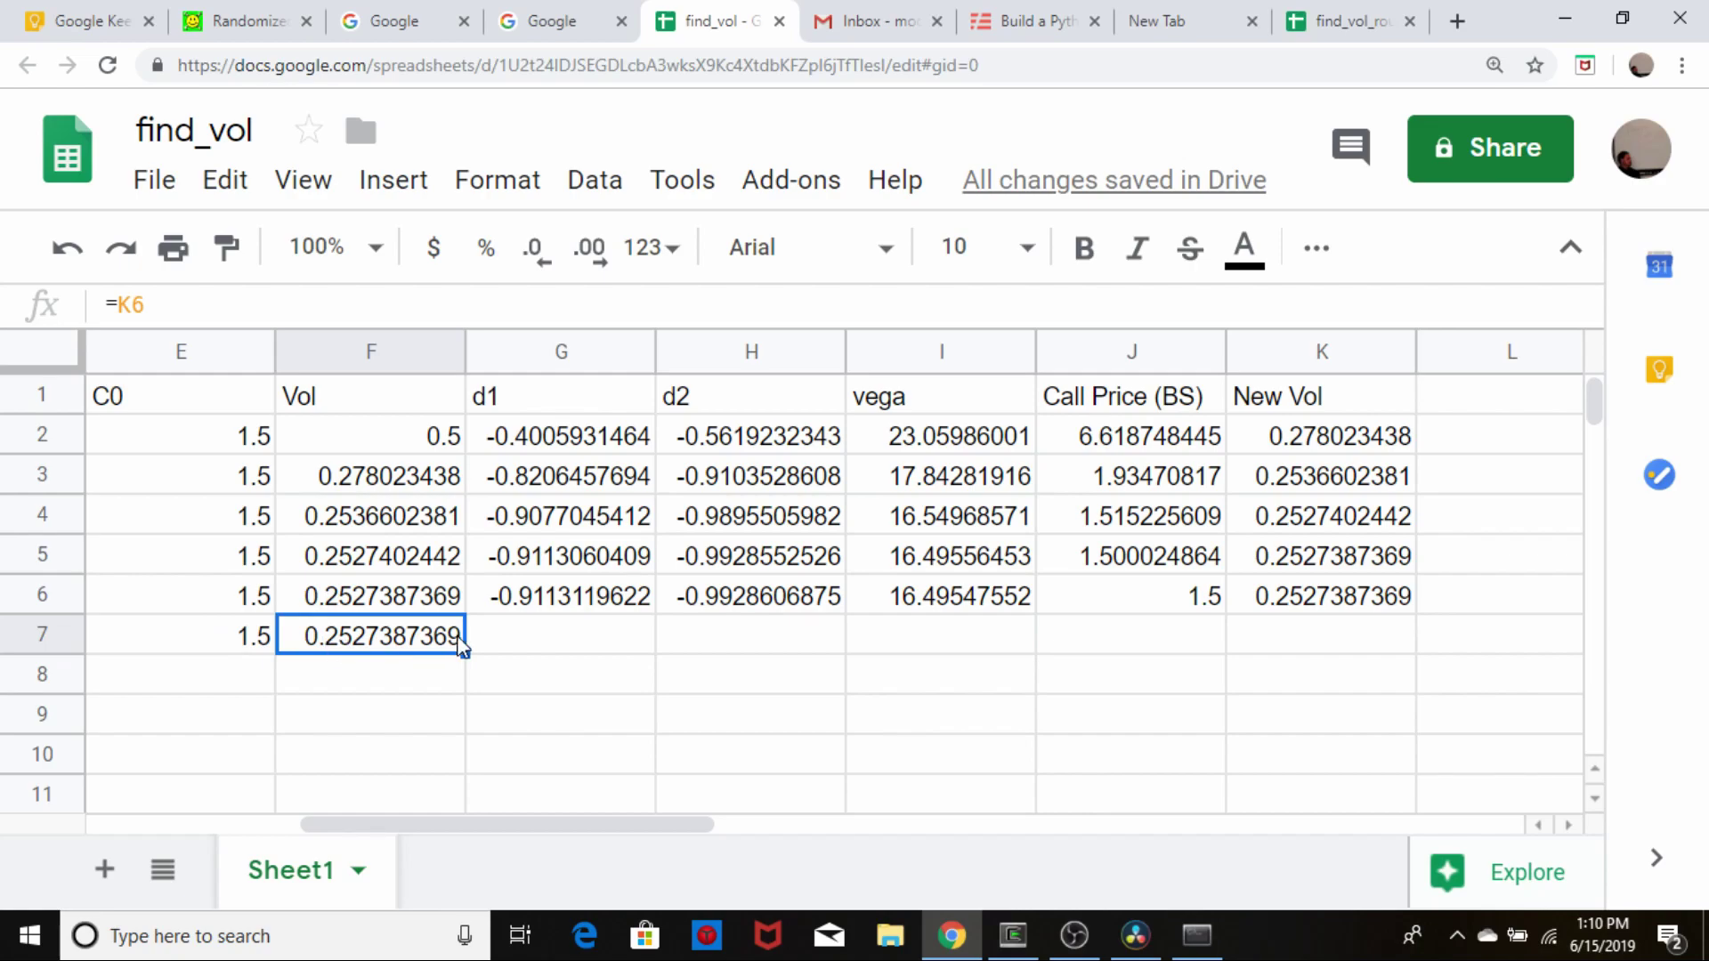
pyautogui.press('Left')
pyautogui.press('Left')
pyautogui.press('Left')
pyautogui.press('Left')
pyautogui.press('Left')
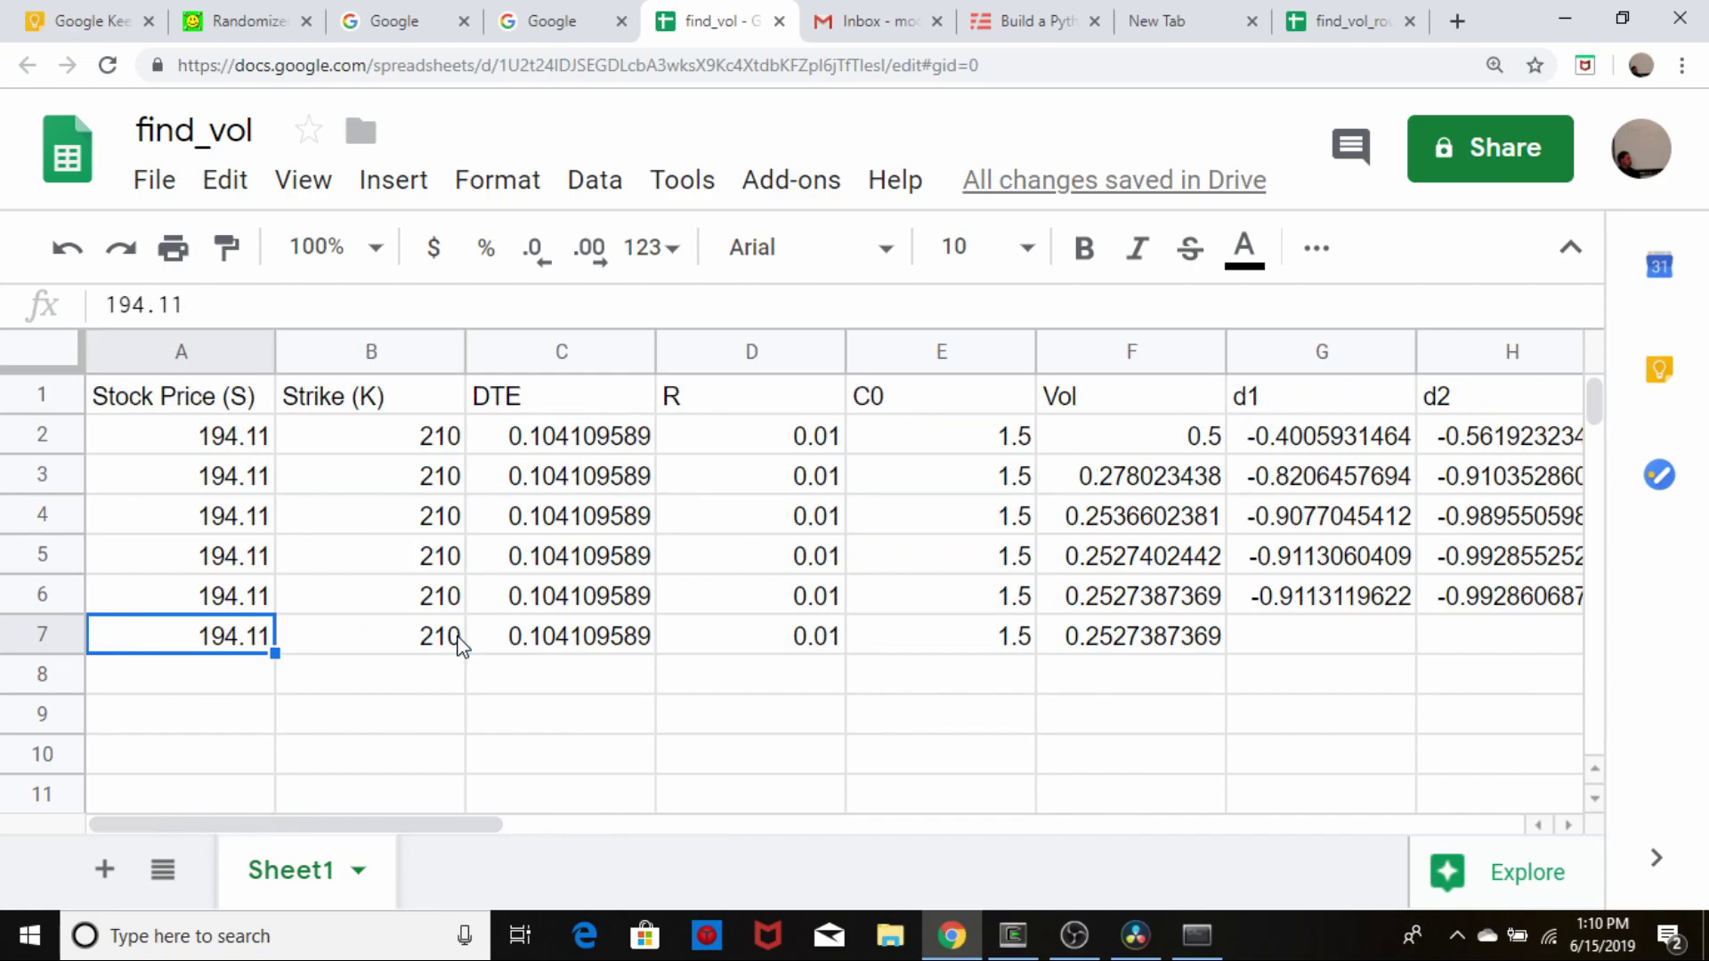
pyautogui.press('Right')
pyautogui.press('Right')
pyautogui.press('Right')
pyautogui.press('Right')
pyautogui.press('Right')
pyautogui.press('Right')
pyautogui.press('Right')
pyautogui.press('Right')
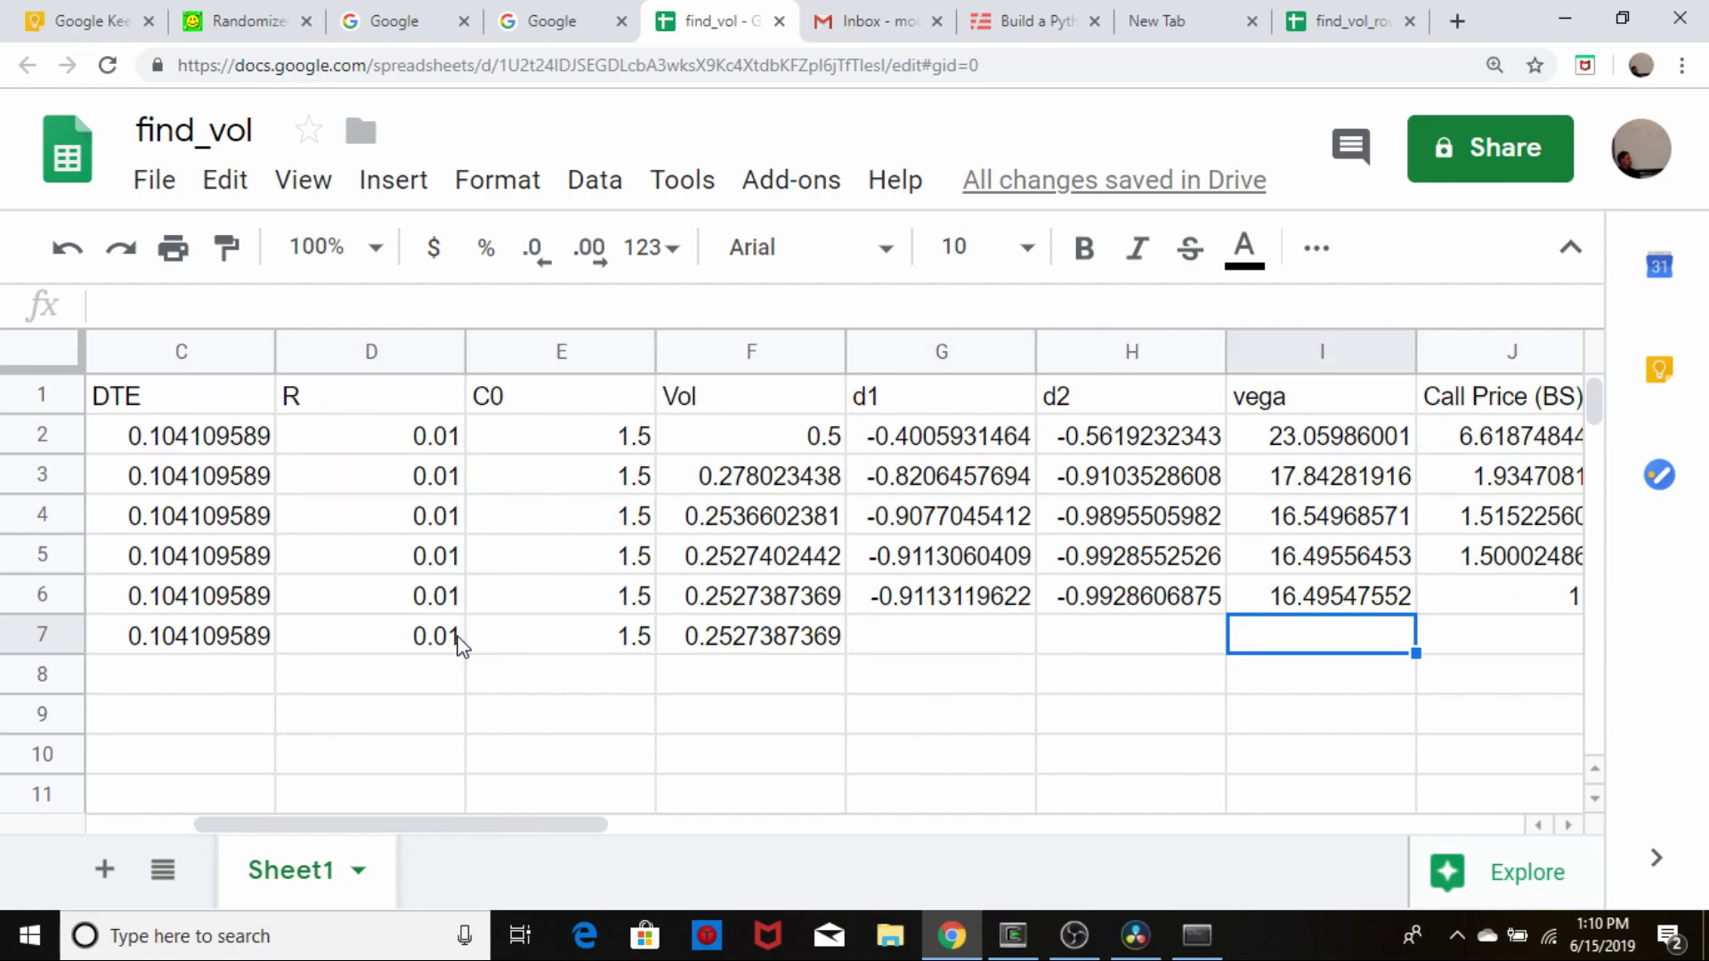
pyautogui.press('Left')
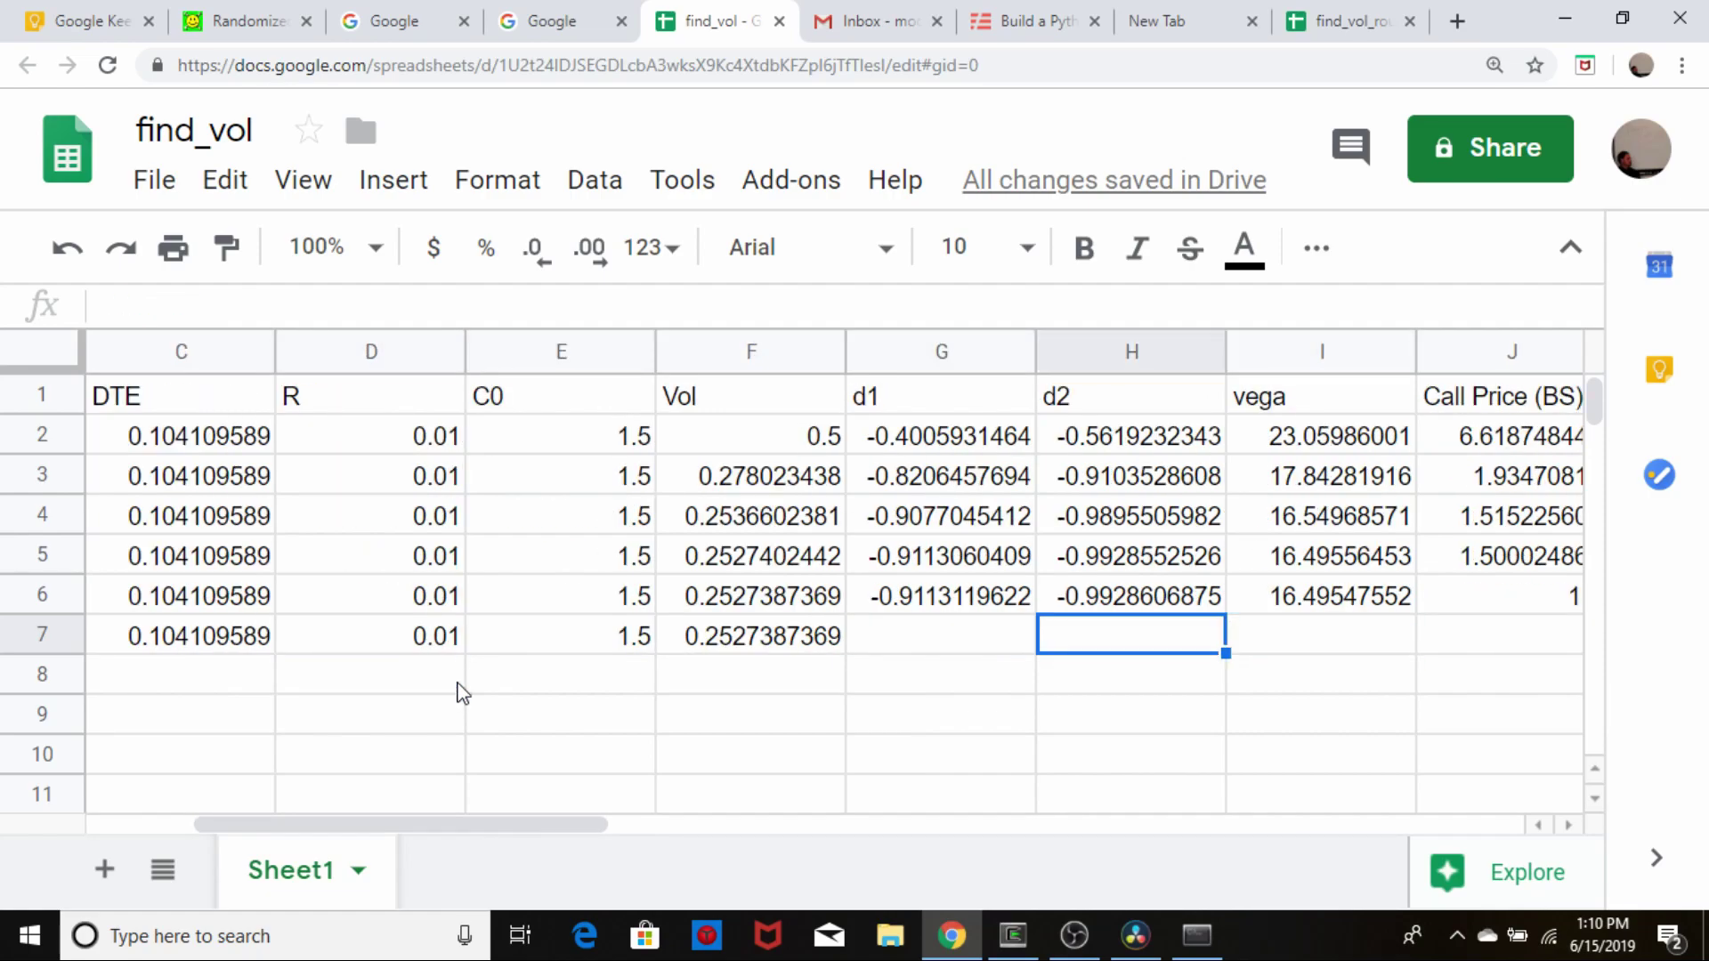